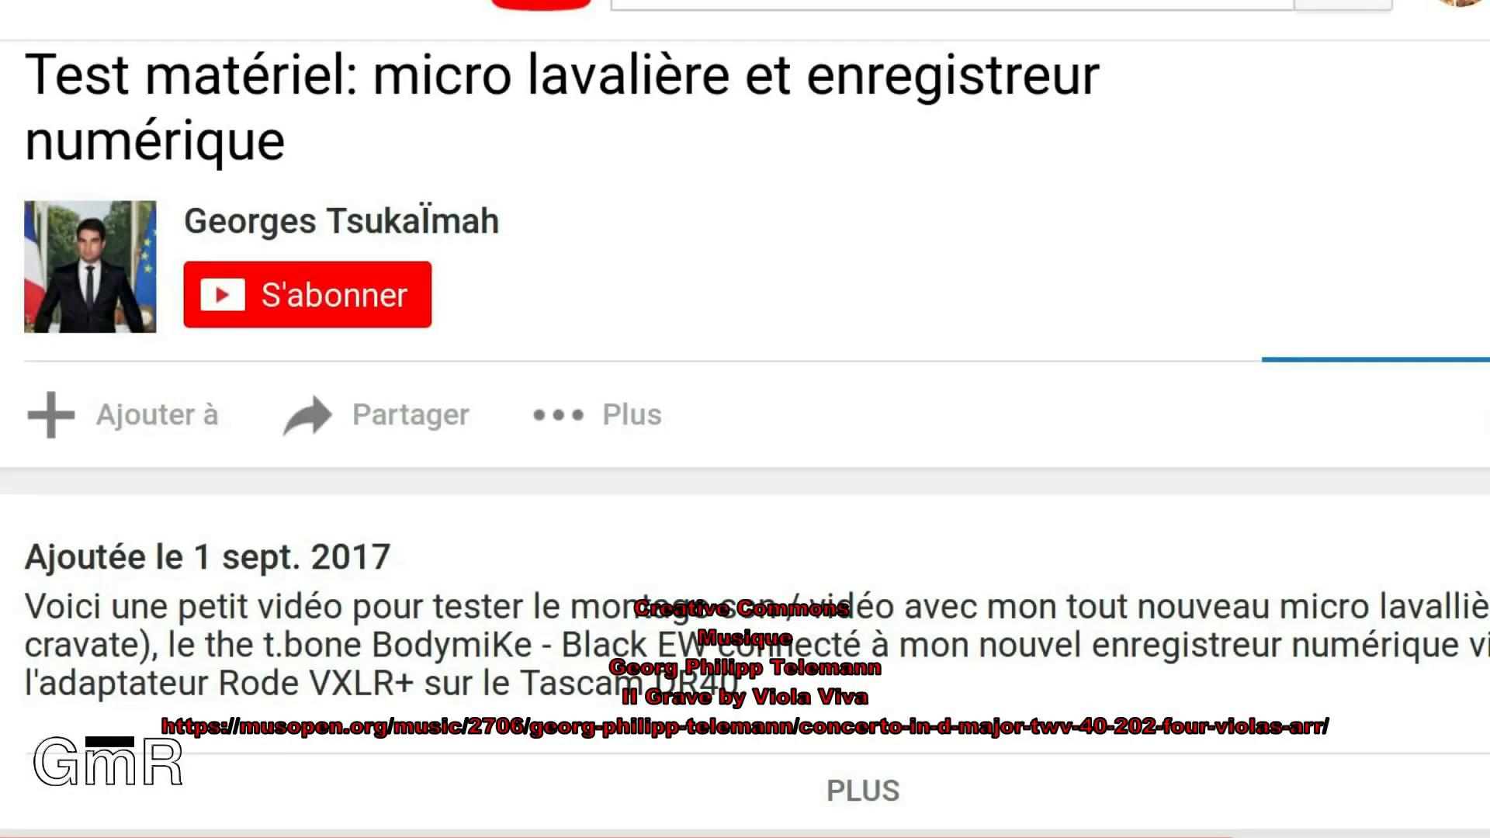
Step: Subscribe to the channel of the video "Test matériel: micro lavalière et enregistreur numérique" and enable all of its notifications
{"action": "left_click", "coordinate": [317, 302]}
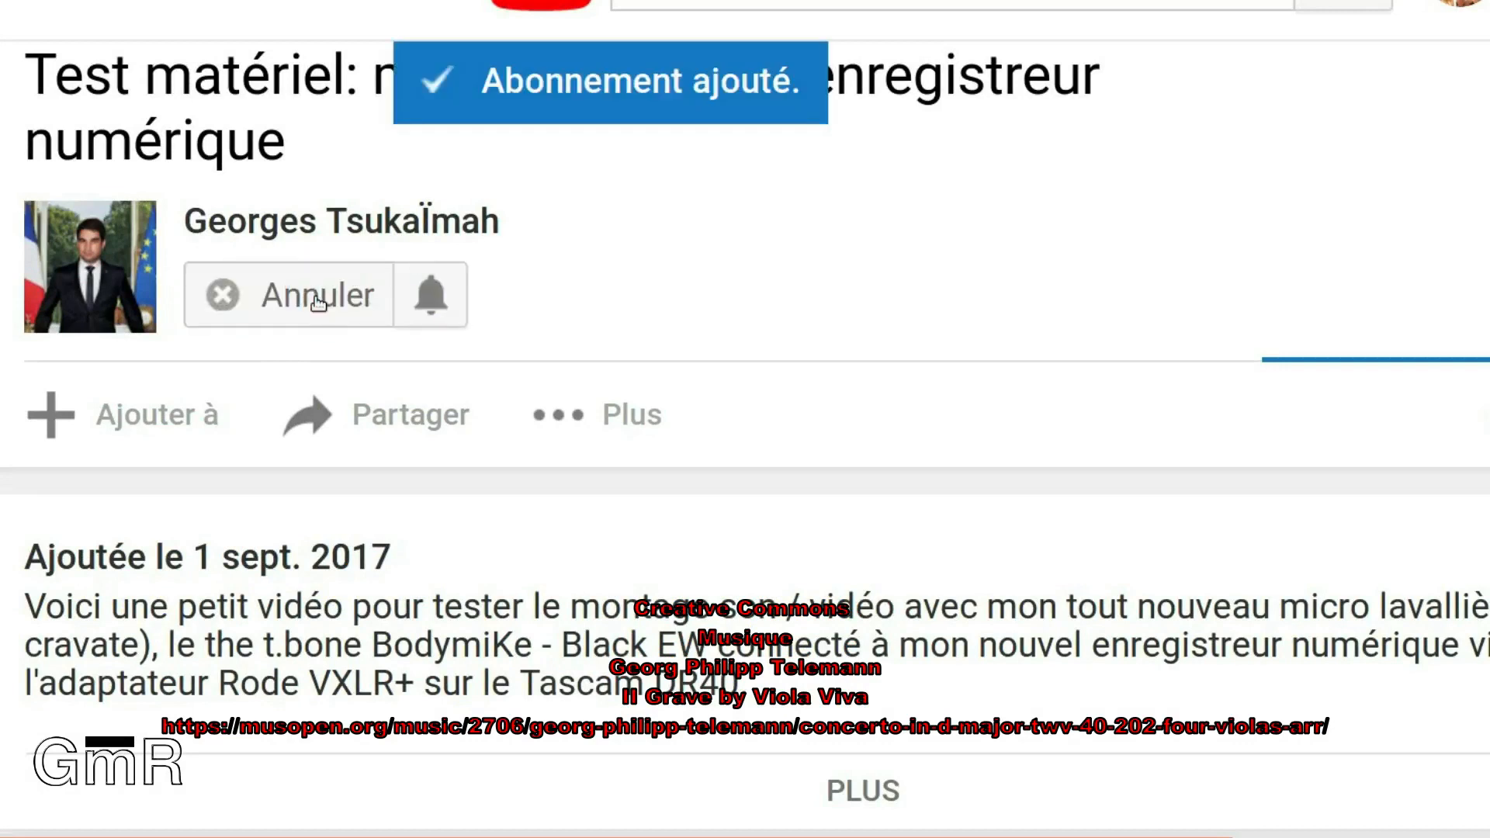
{"action": "left_click", "coordinate": [433, 301]}
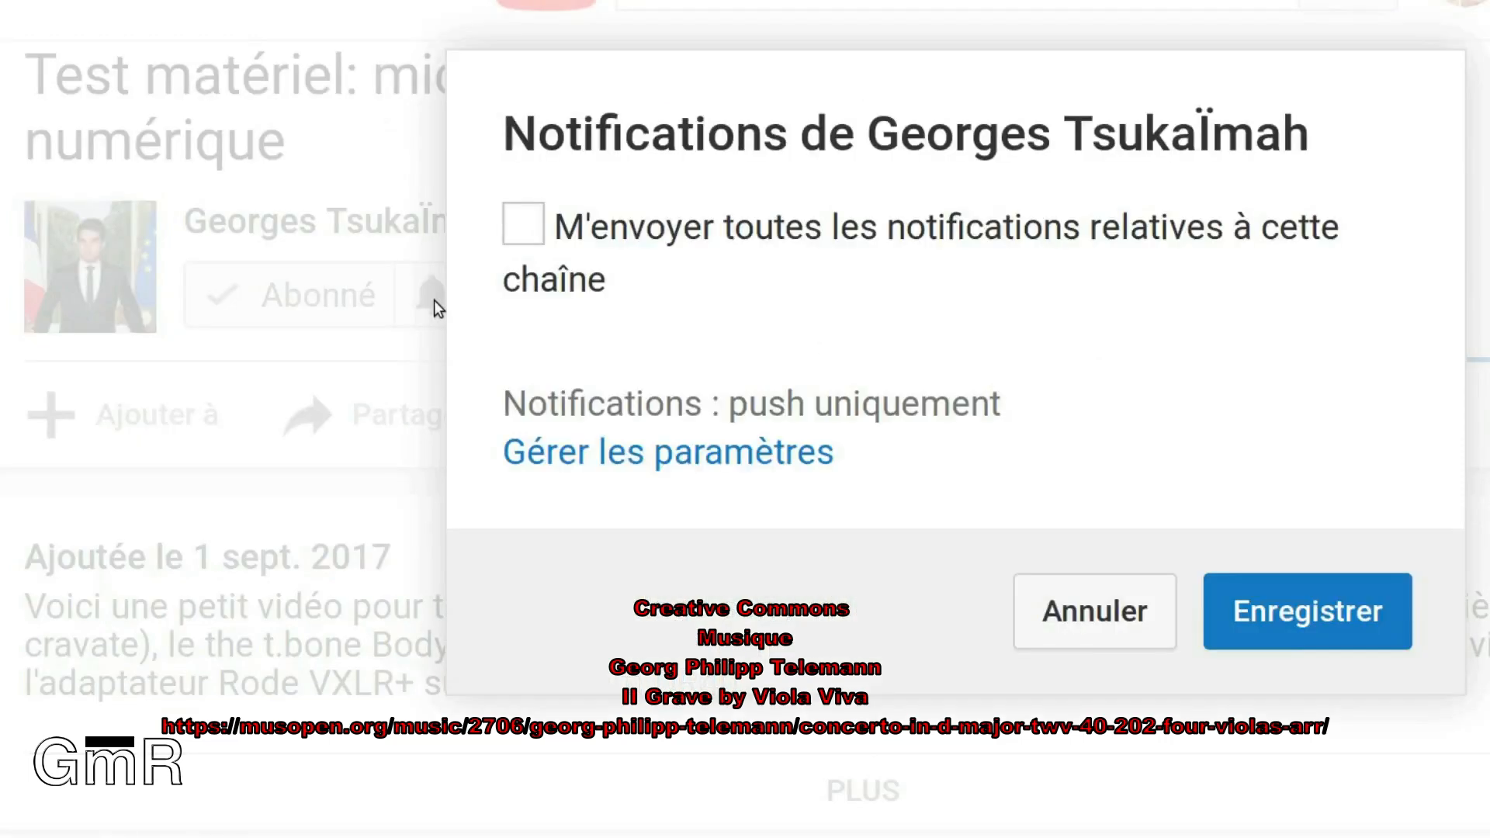
{"action": "left_click", "coordinate": [526, 233]}
{"action": "left_click", "coordinate": [1325, 616]}
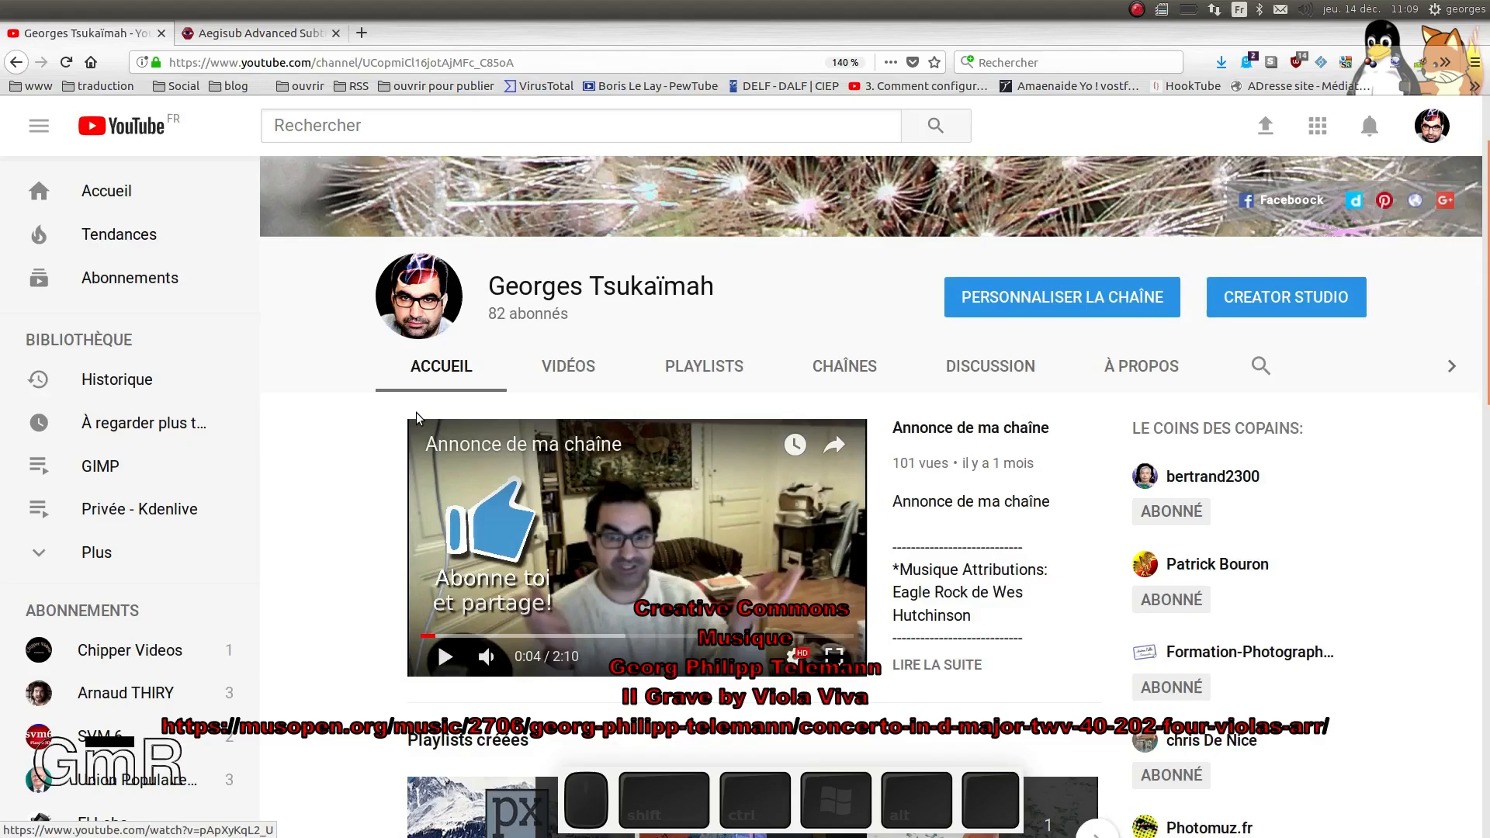
Step: Open the list of the channel's videos in Creator Studio
{"action": "scroll", "coordinate": [511, 190], "scroll_direction": "up", "scroll_amount": 2}
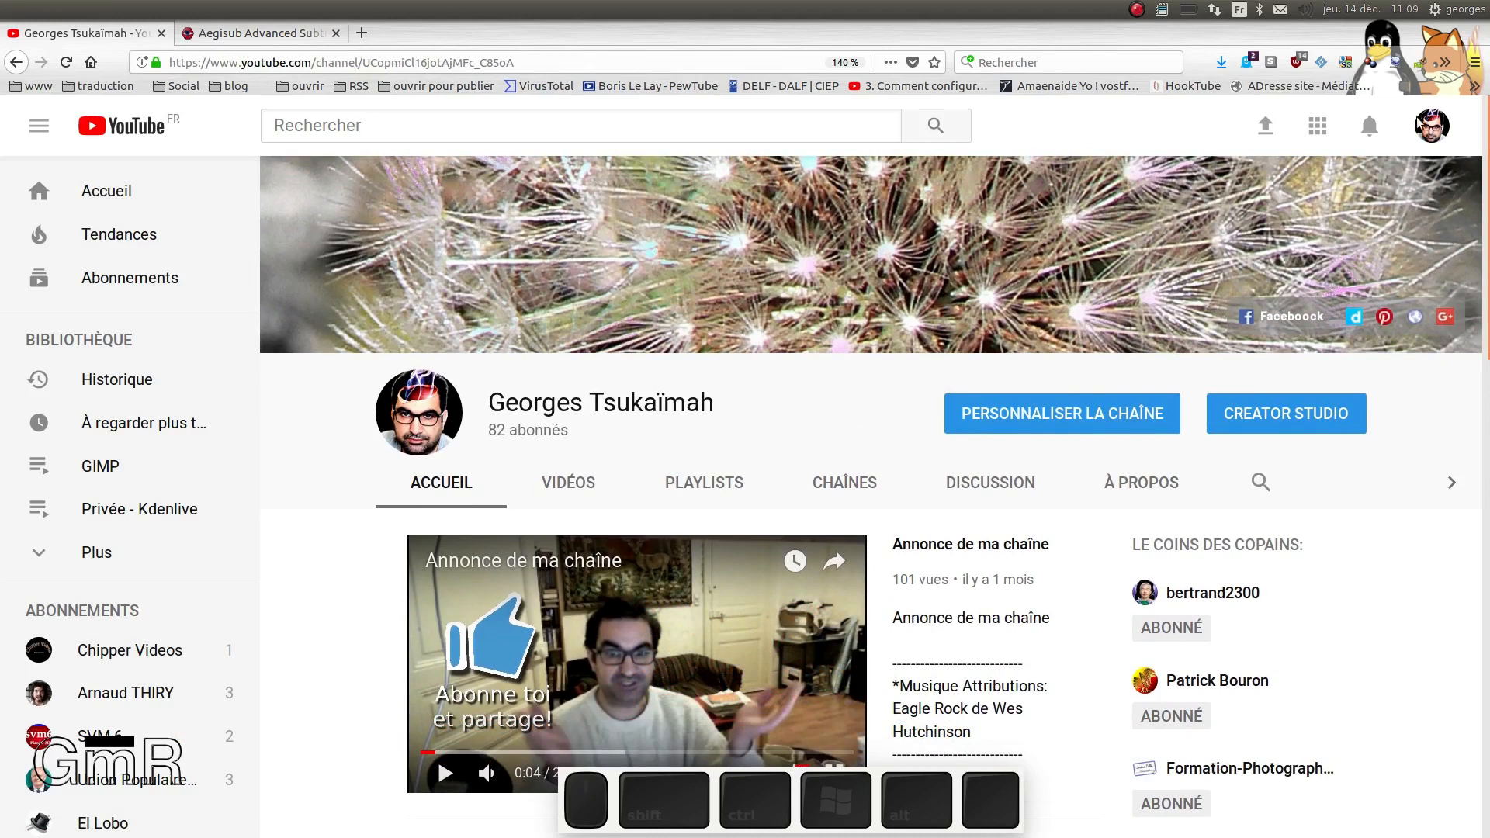
{"action": "left_click", "coordinate": [1432, 130]}
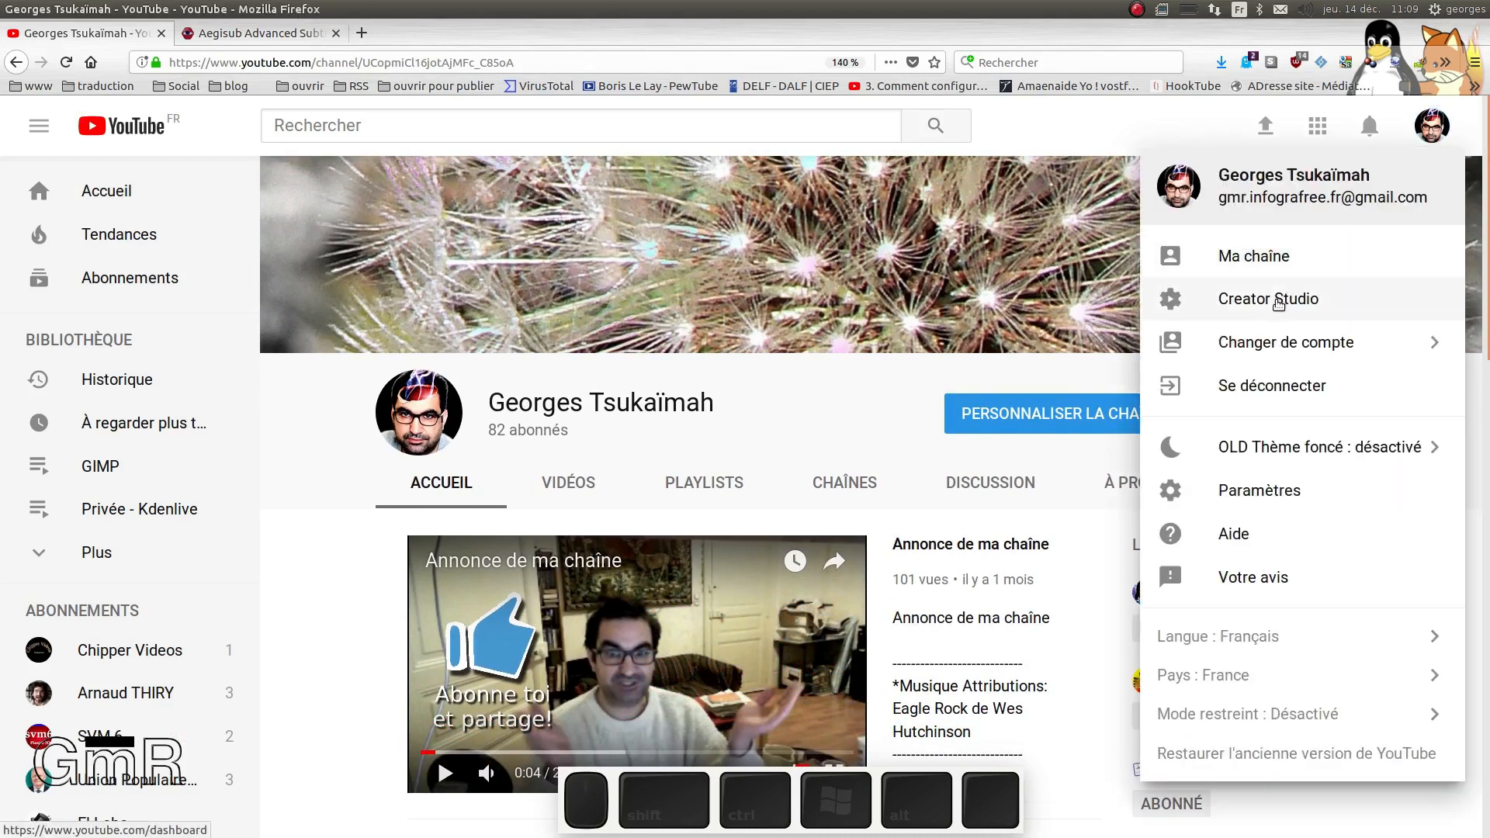
{"action": "left_click", "coordinate": [877, 423]}
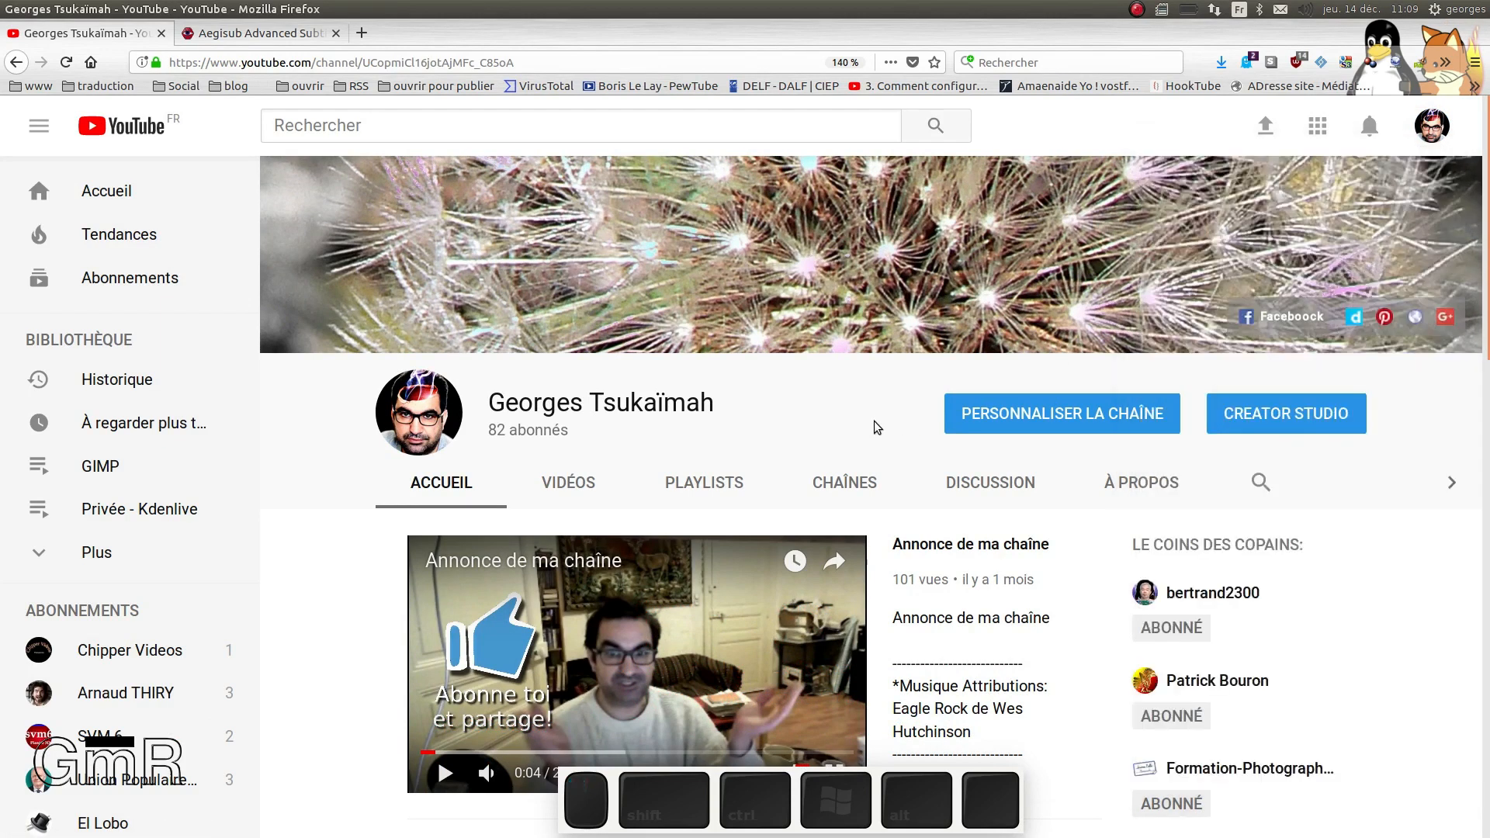
{"action": "left_click", "coordinate": [1285, 413]}
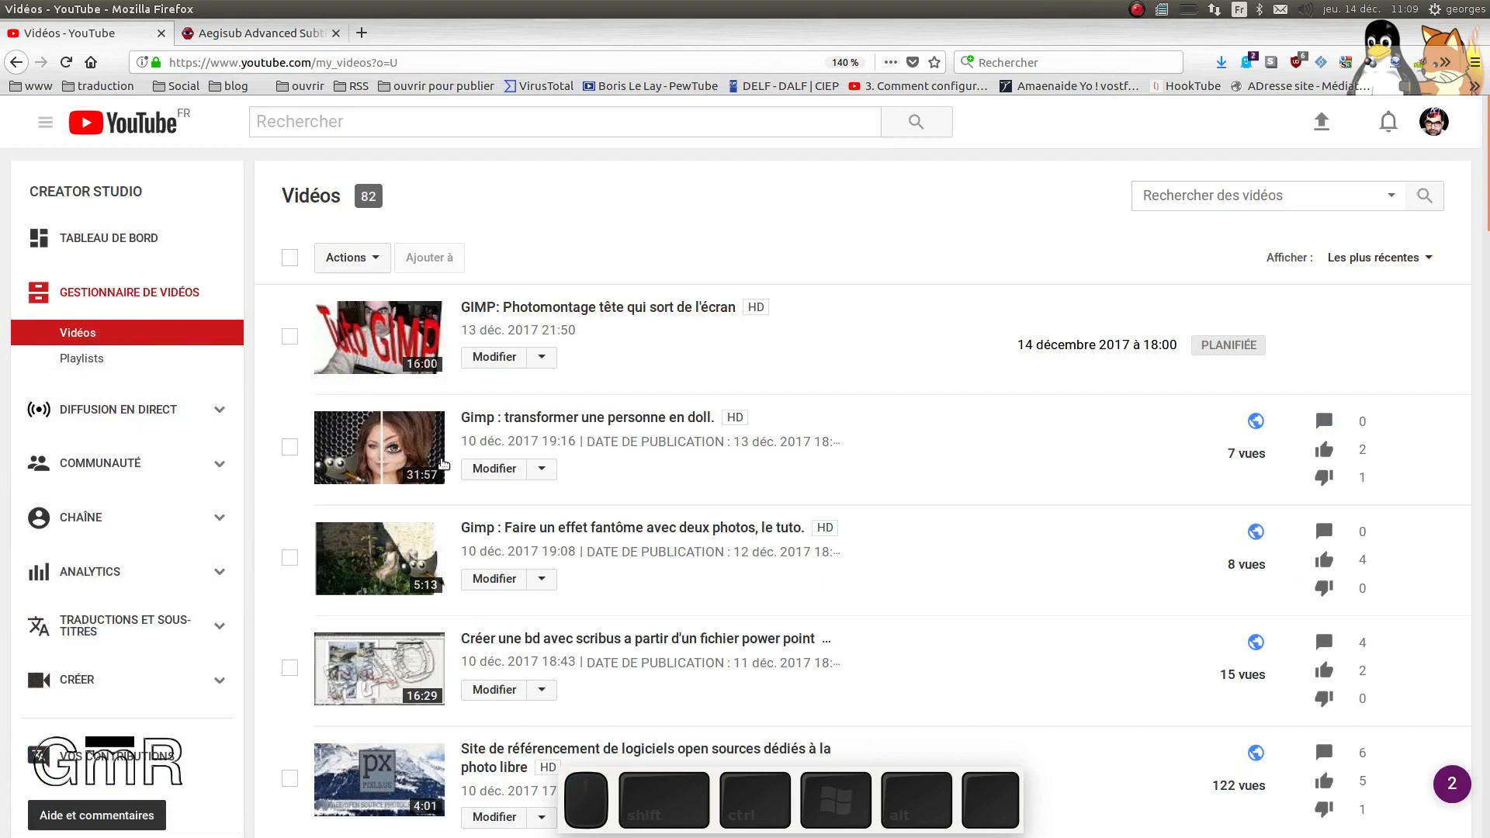
Step: Download the video "Annonce de ma chaîne" in MP4 format and save it in the folder Anonces chaine/01
{"action": "scroll", "coordinate": [555, 479], "scroll_direction": "down", "scroll_amount": 5}
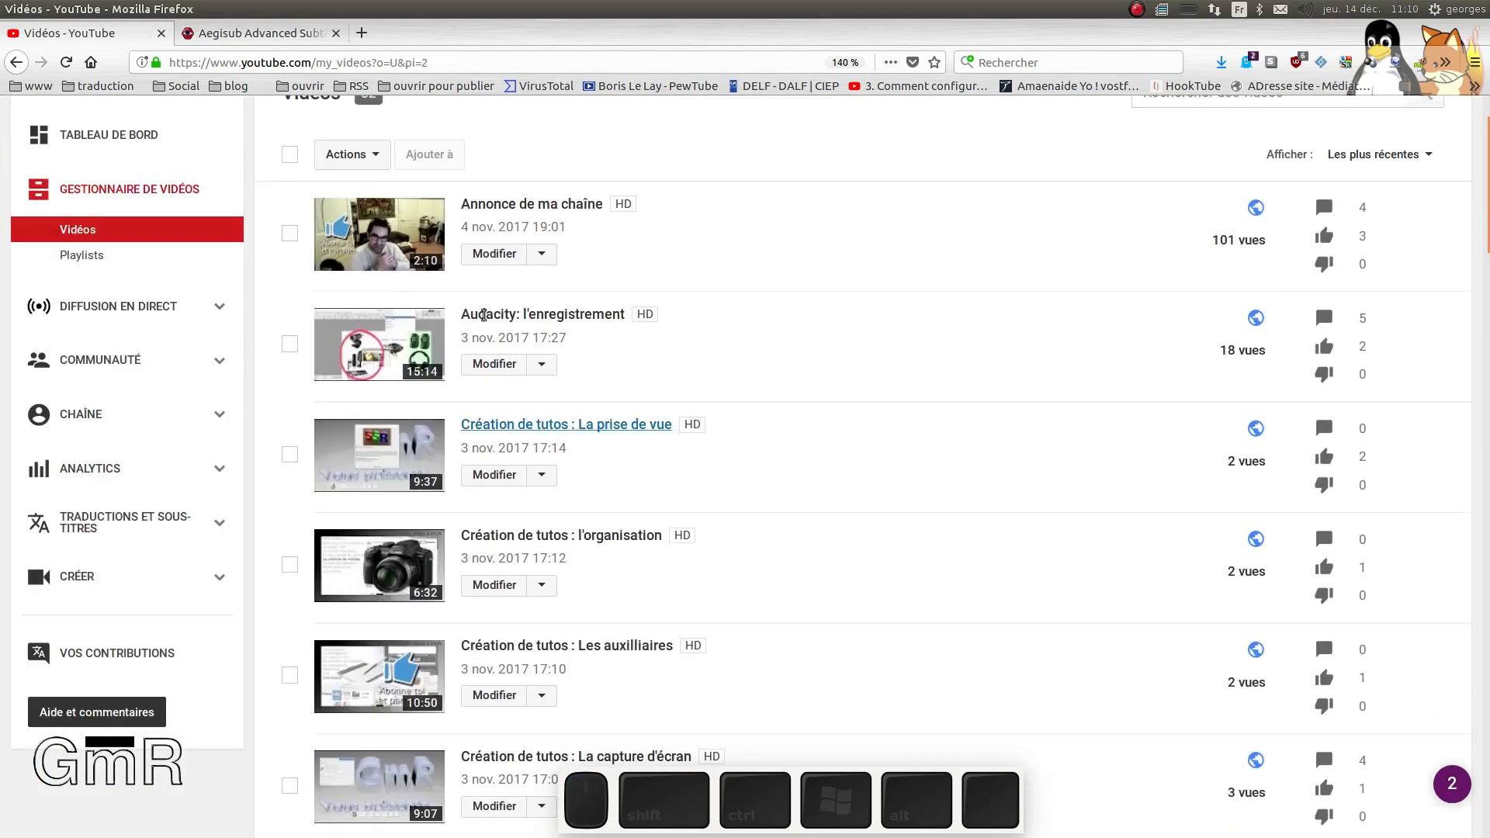
{"action": "scroll", "coordinate": [210, 298], "scroll_direction": "up", "scroll_amount": 2}
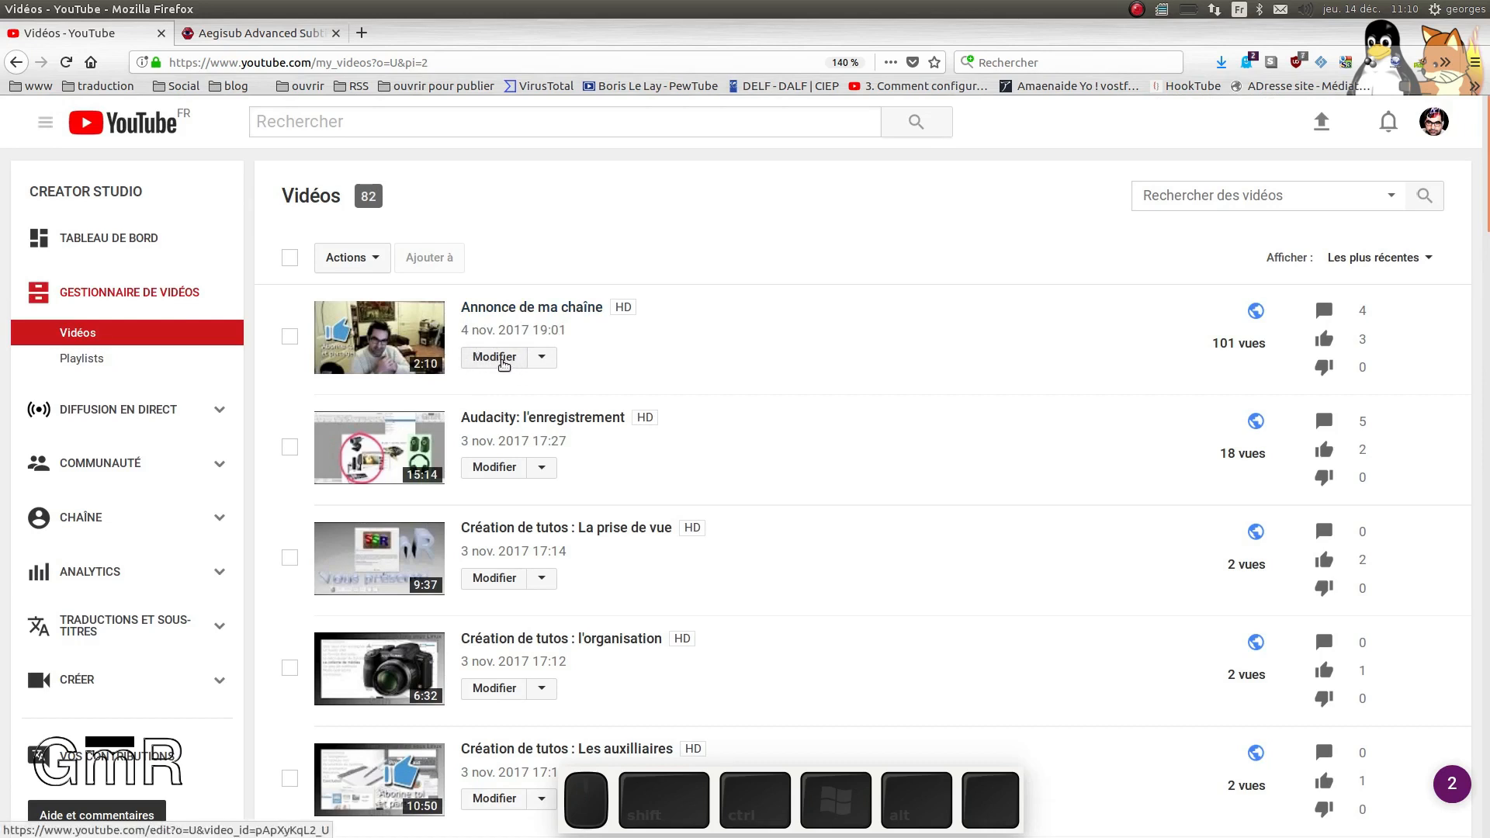
{"action": "left_click", "coordinate": [542, 358]}
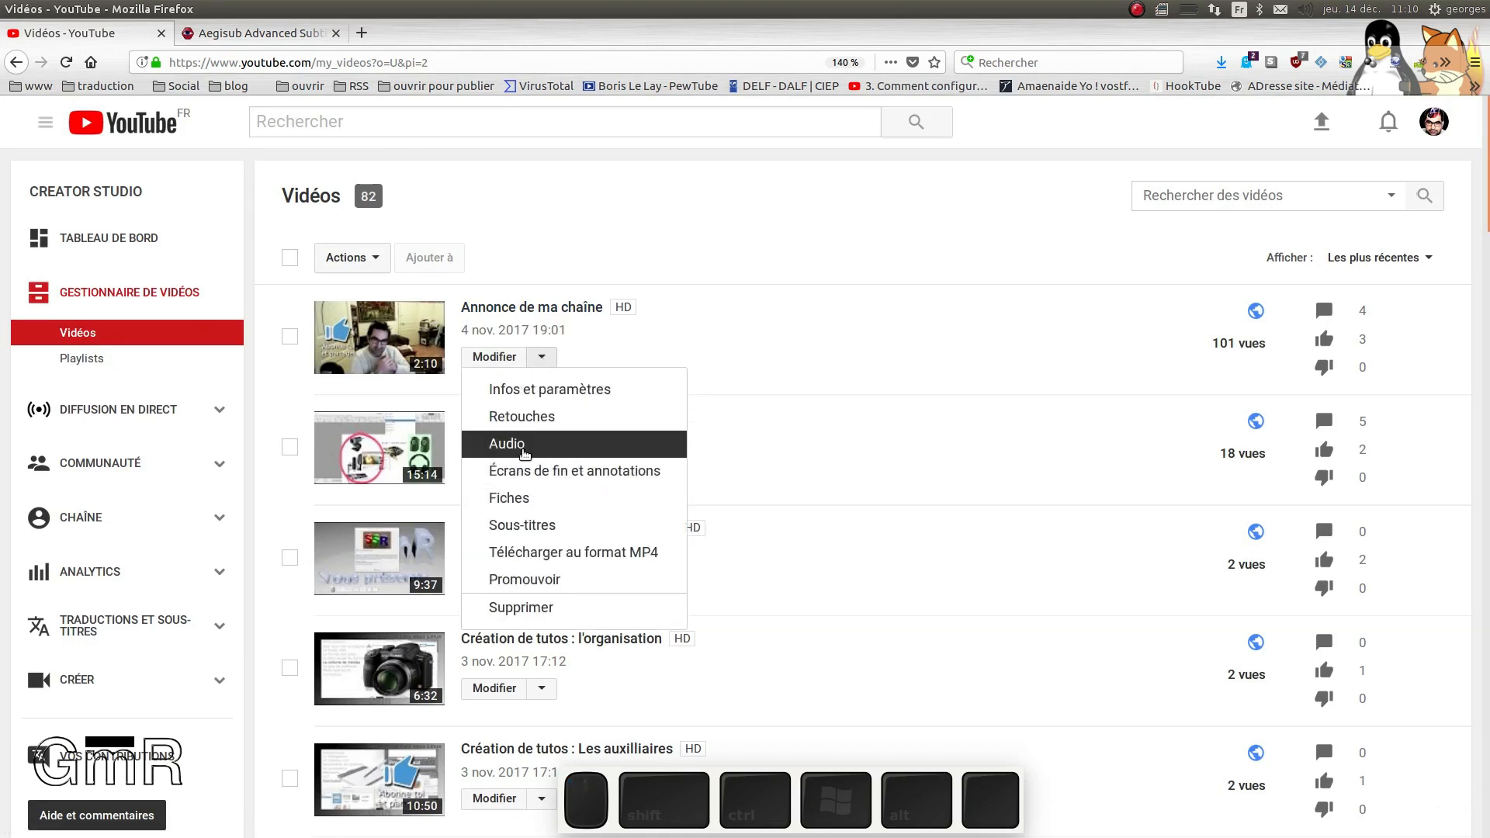
{"action": "left_click", "coordinate": [602, 555]}
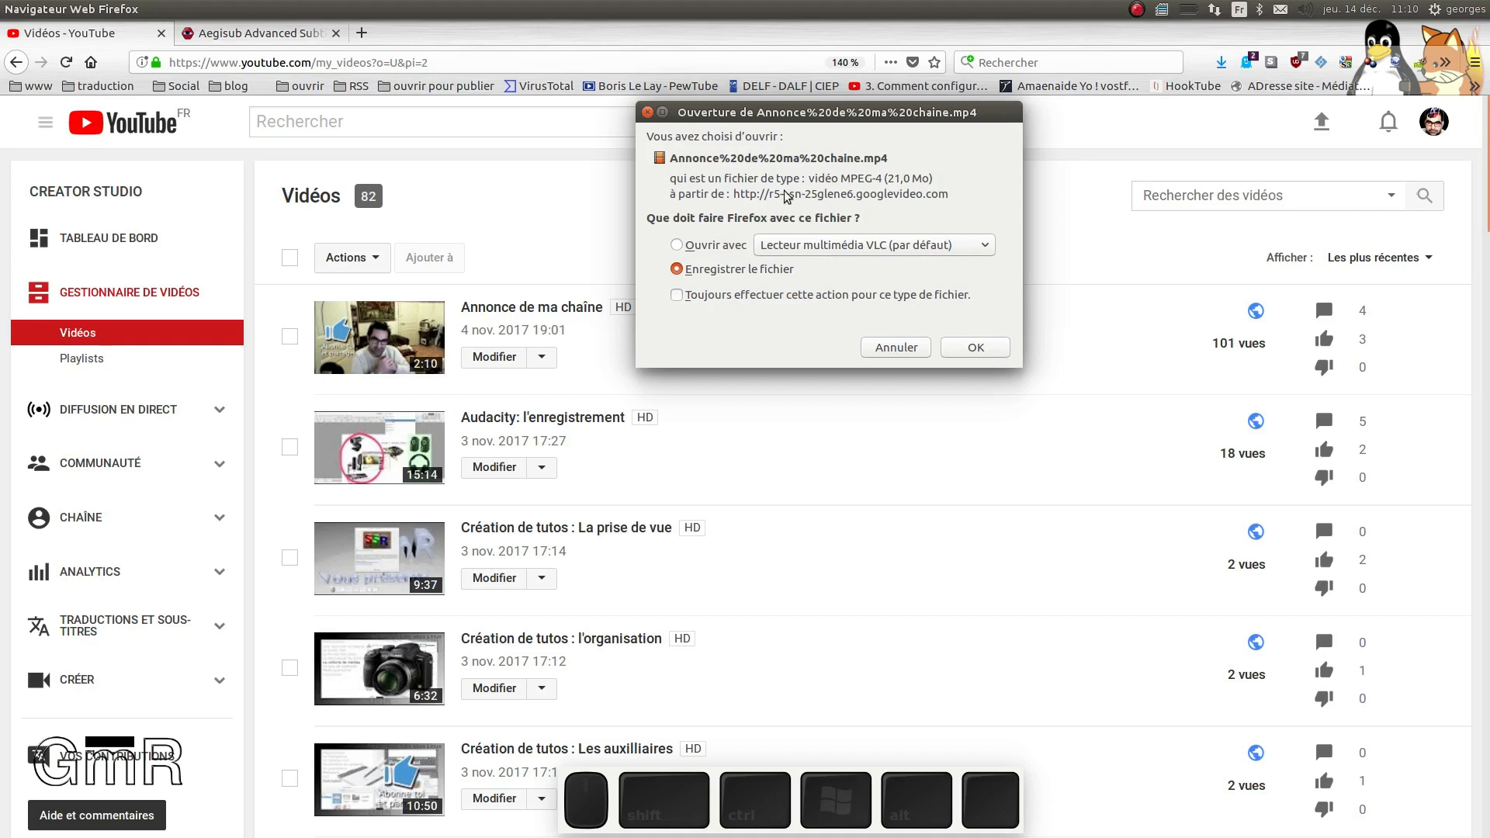
{"action": "left_click", "coordinate": [984, 346]}
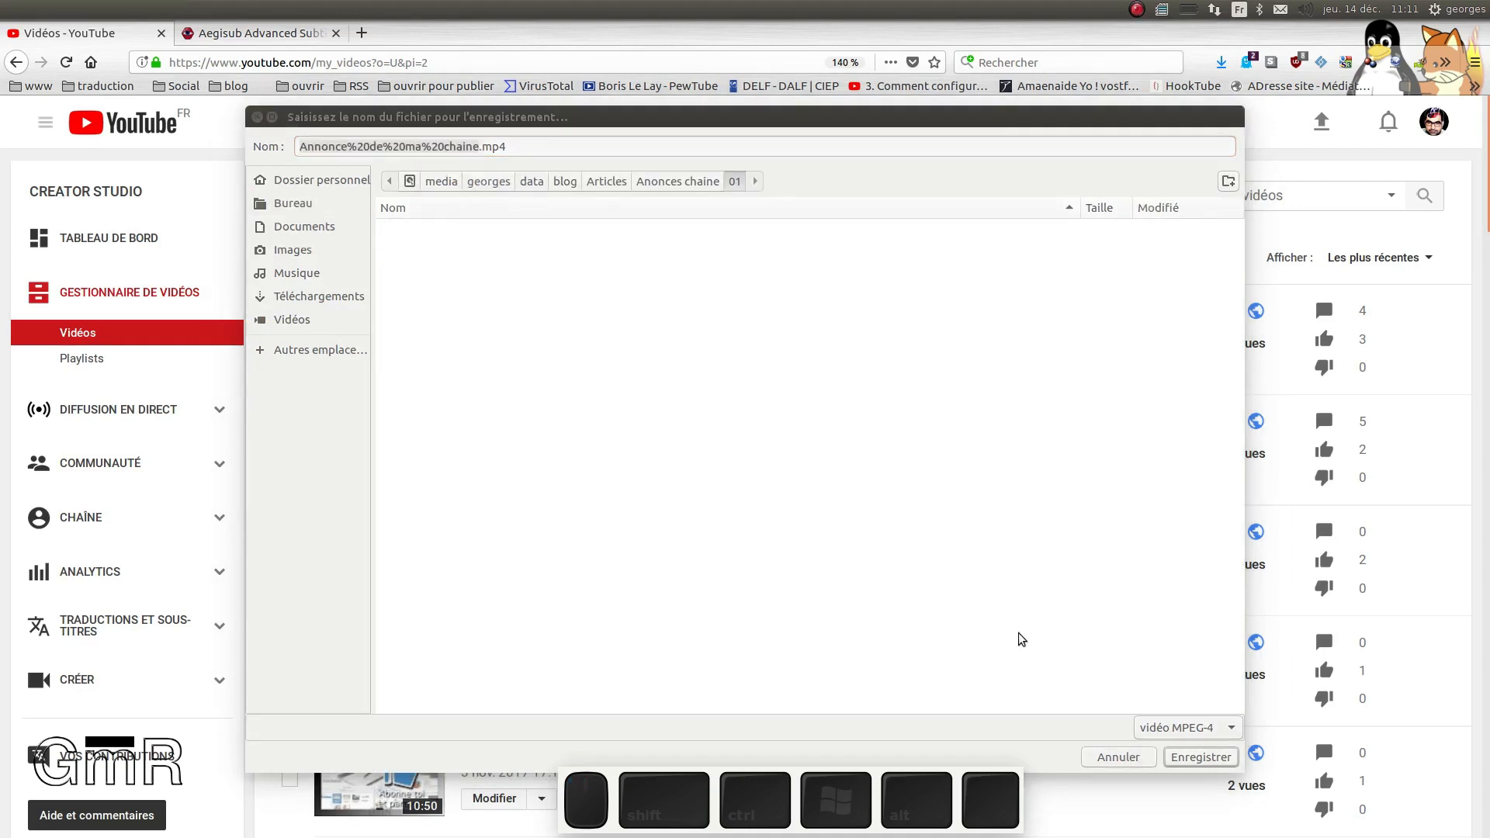
{"action": "left_click", "coordinate": [1199, 757]}
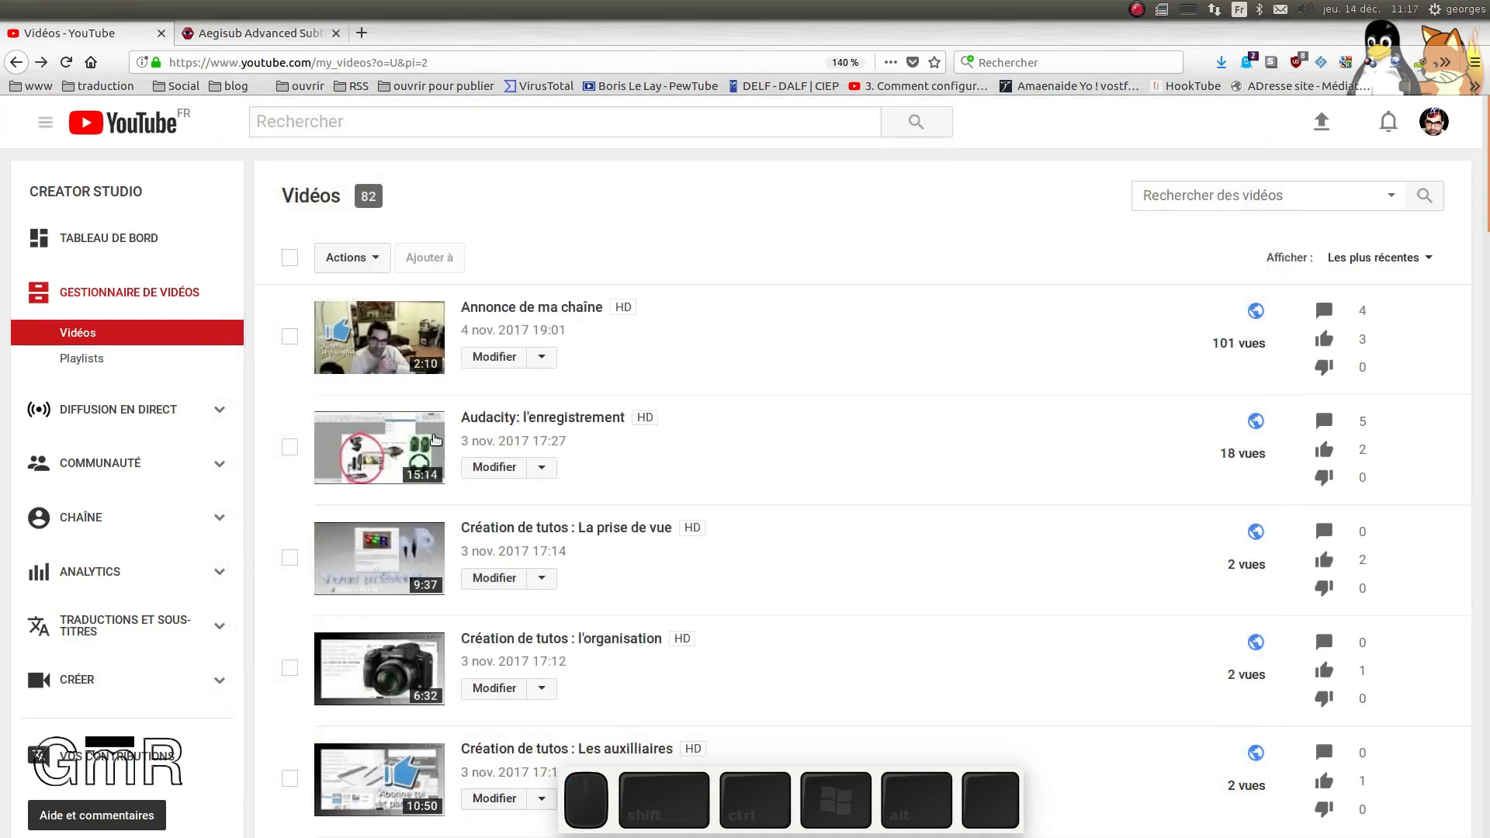
Step: Open the subtitle management page of the video "Annonce de ma chaîne" and look over its options
{"action": "left_click", "coordinate": [547, 361]}
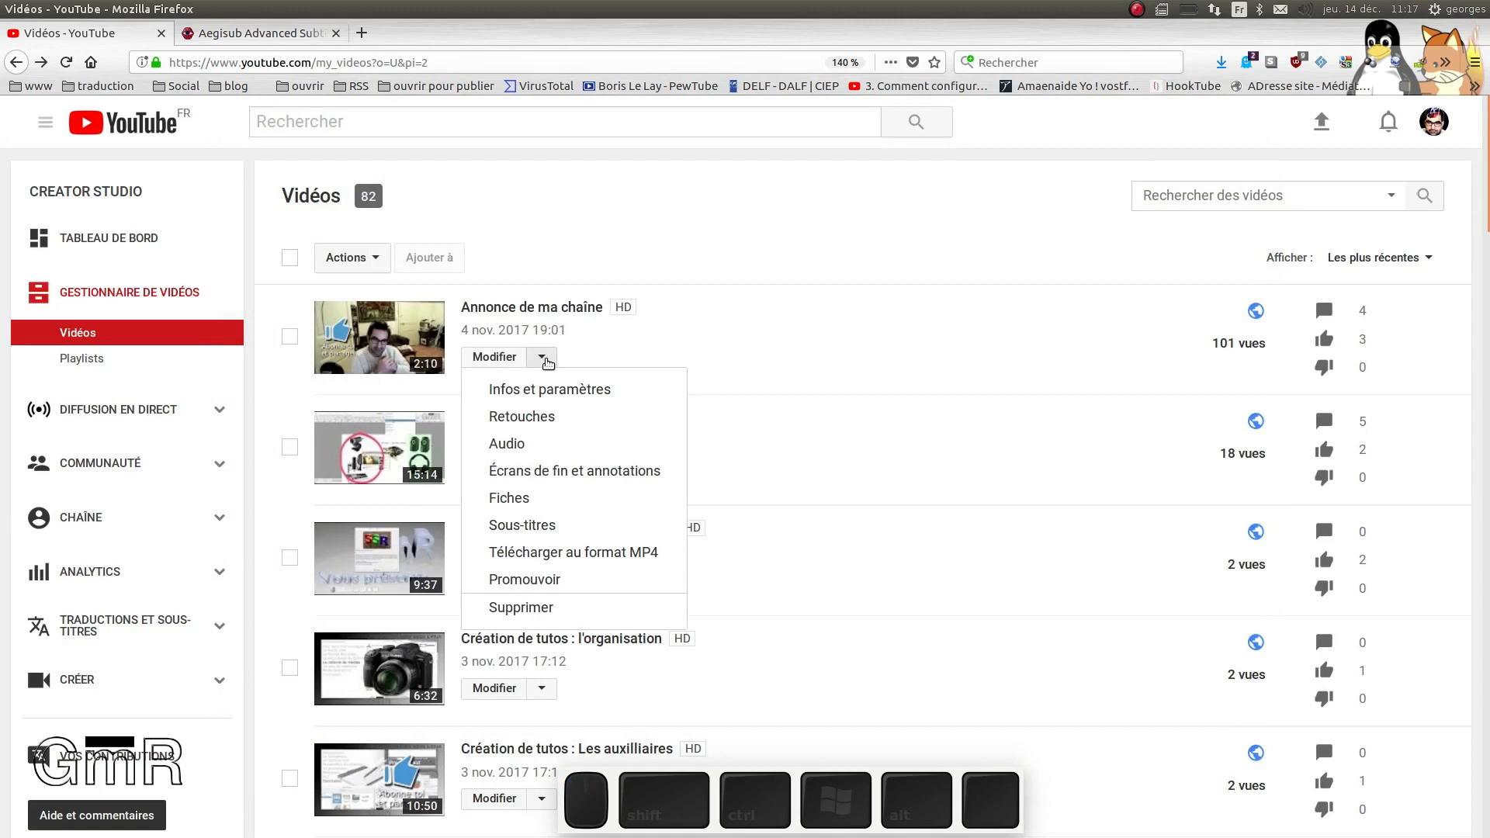
{"action": "left_click", "coordinate": [543, 536]}
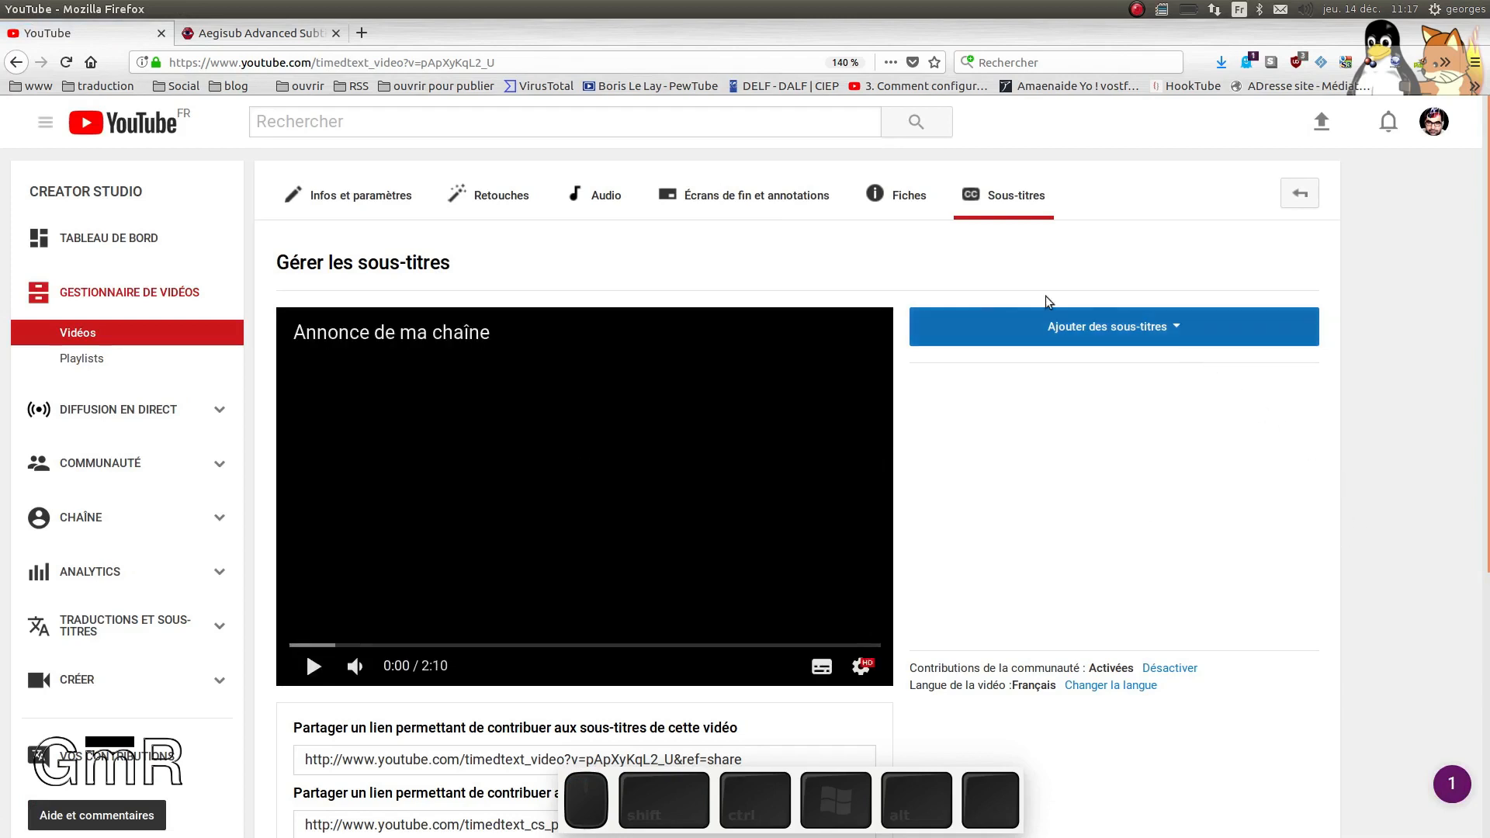
{"action": "scroll", "coordinate": [1106, 421], "scroll_direction": "down", "scroll_amount": 1}
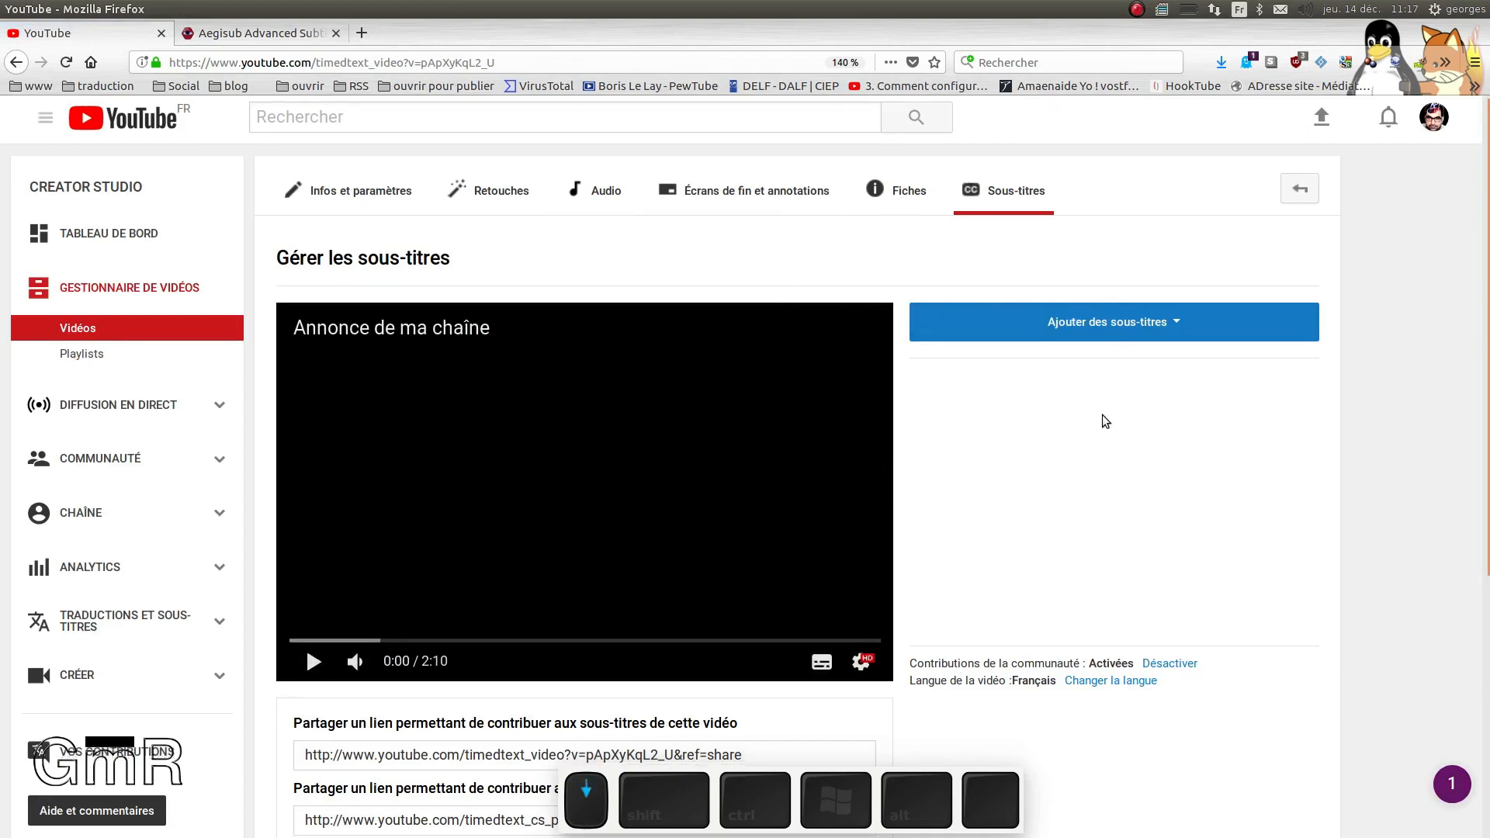
{"action": "scroll", "coordinate": [1106, 421], "scroll_direction": "down", "scroll_amount": 2}
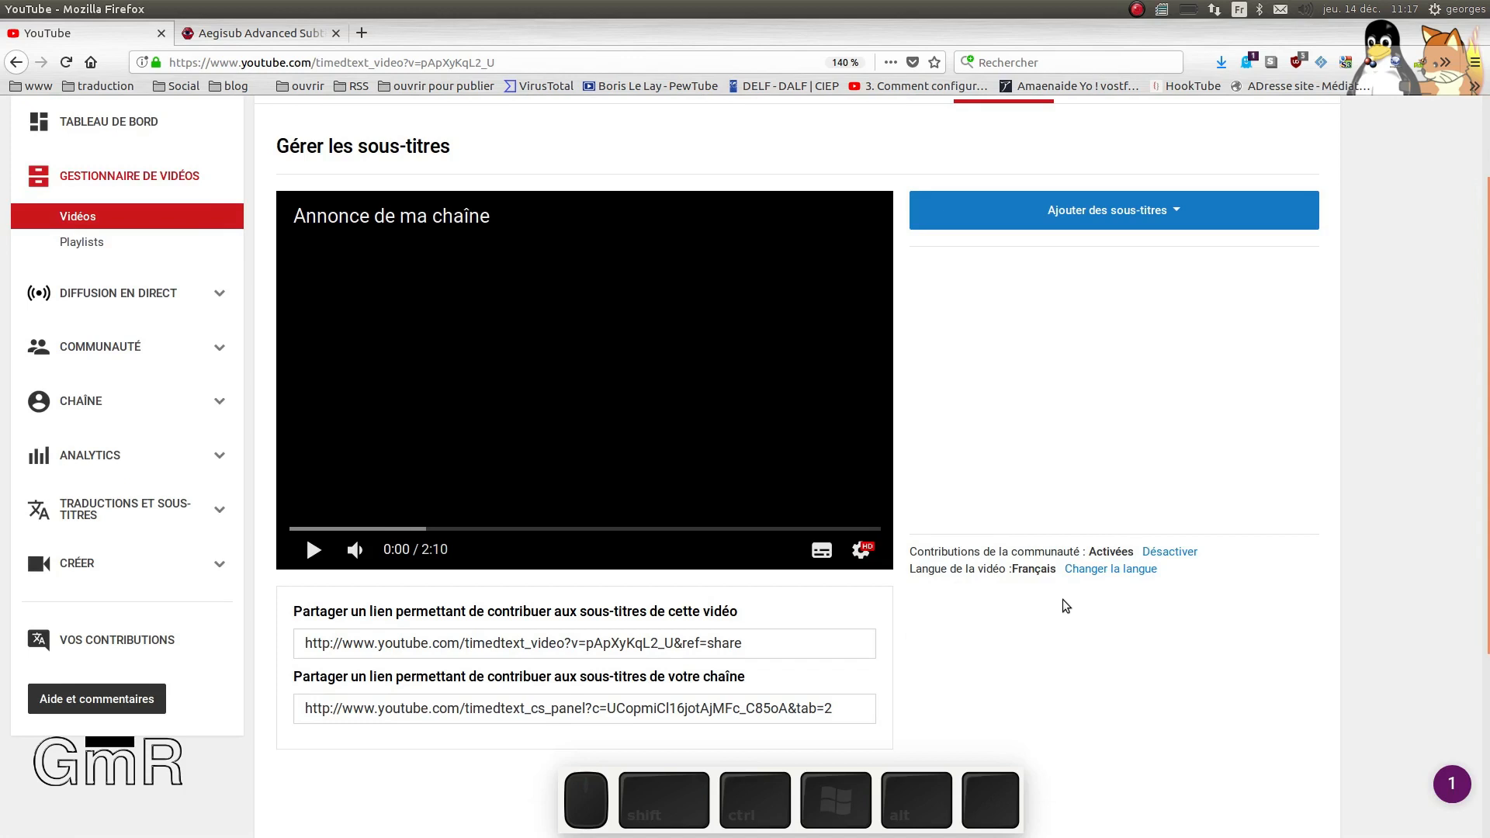
{"action": "scroll", "coordinate": [1054, 594], "scroll_direction": "up", "scroll_amount": 3}
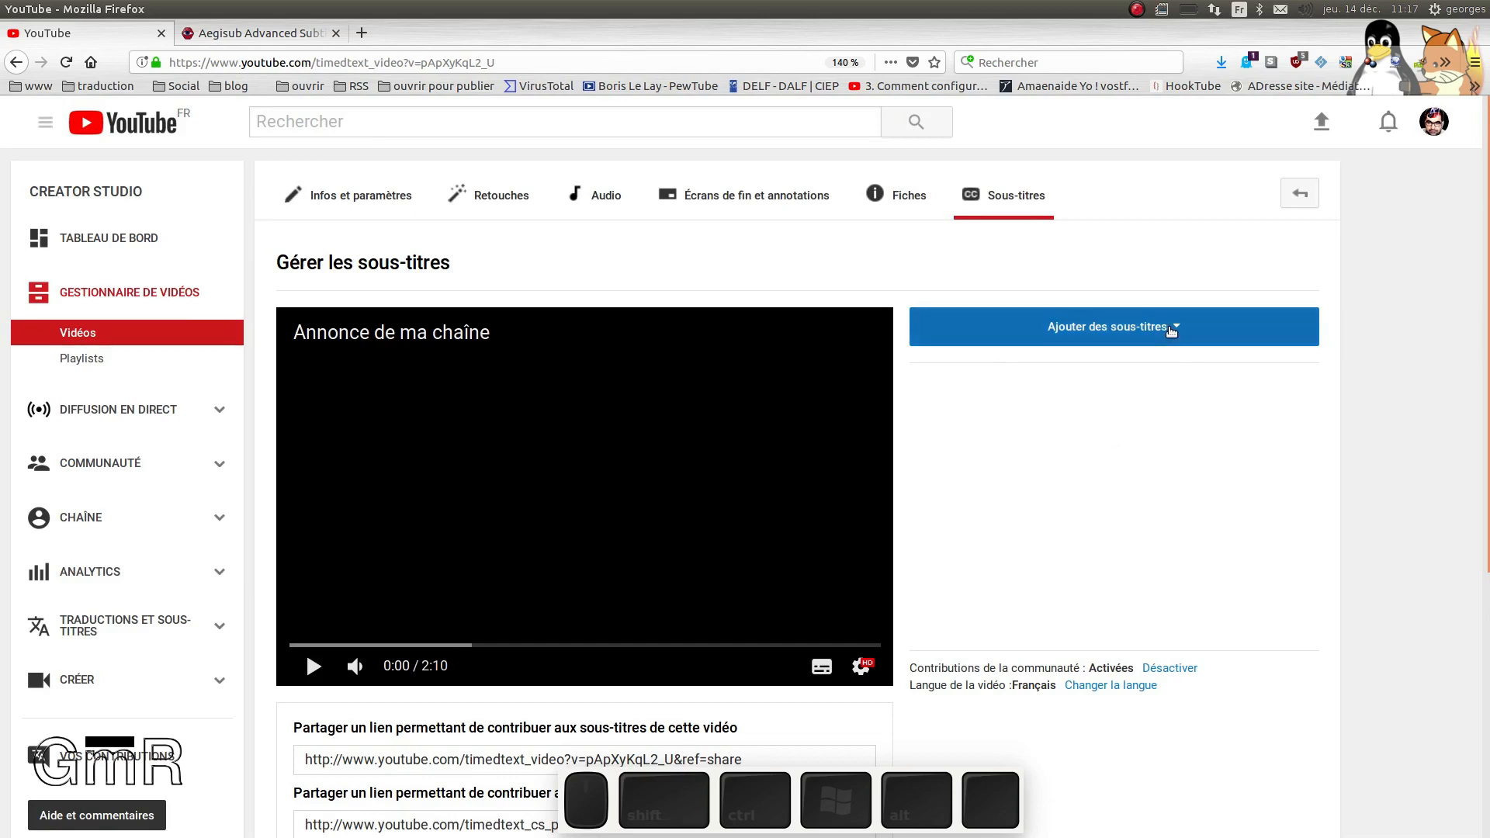
Step: Add French subtitles to the video using the method "Créer des sous-titres"
{"action": "left_click", "coordinate": [1172, 330]}
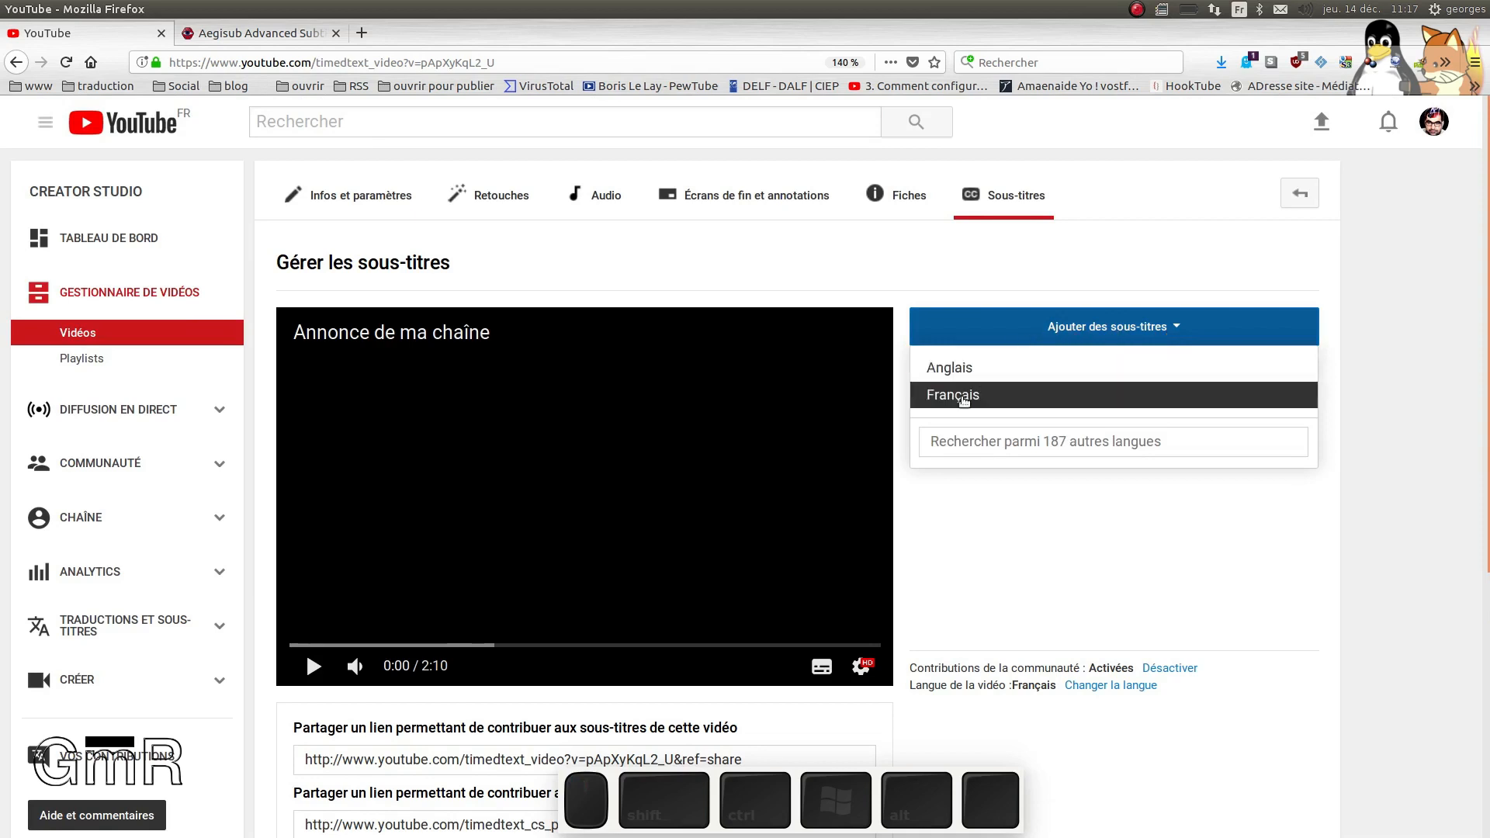
{"action": "left_click", "coordinate": [962, 397]}
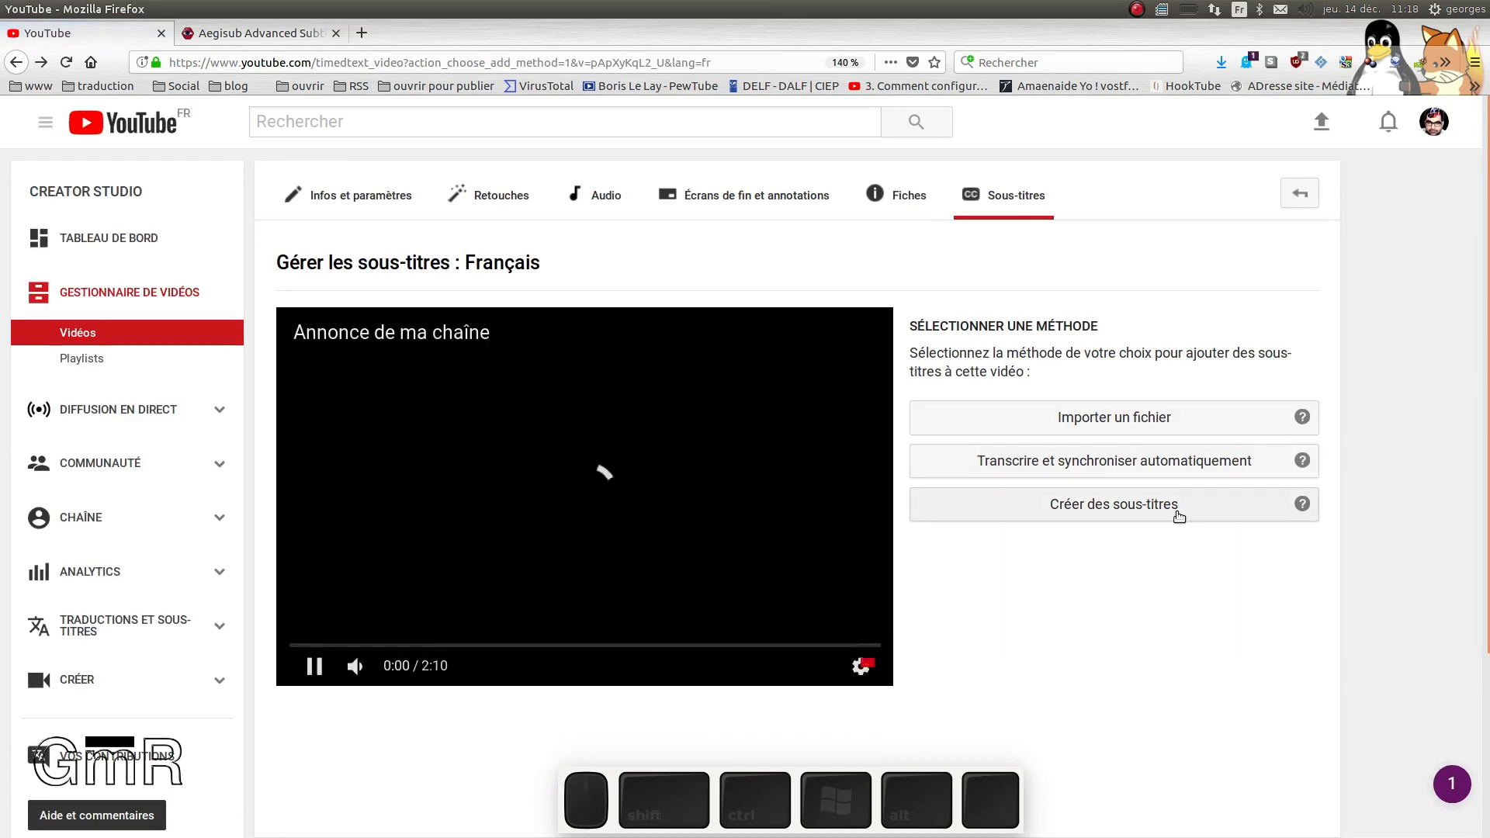
{"action": "left_click", "coordinate": [1172, 513]}
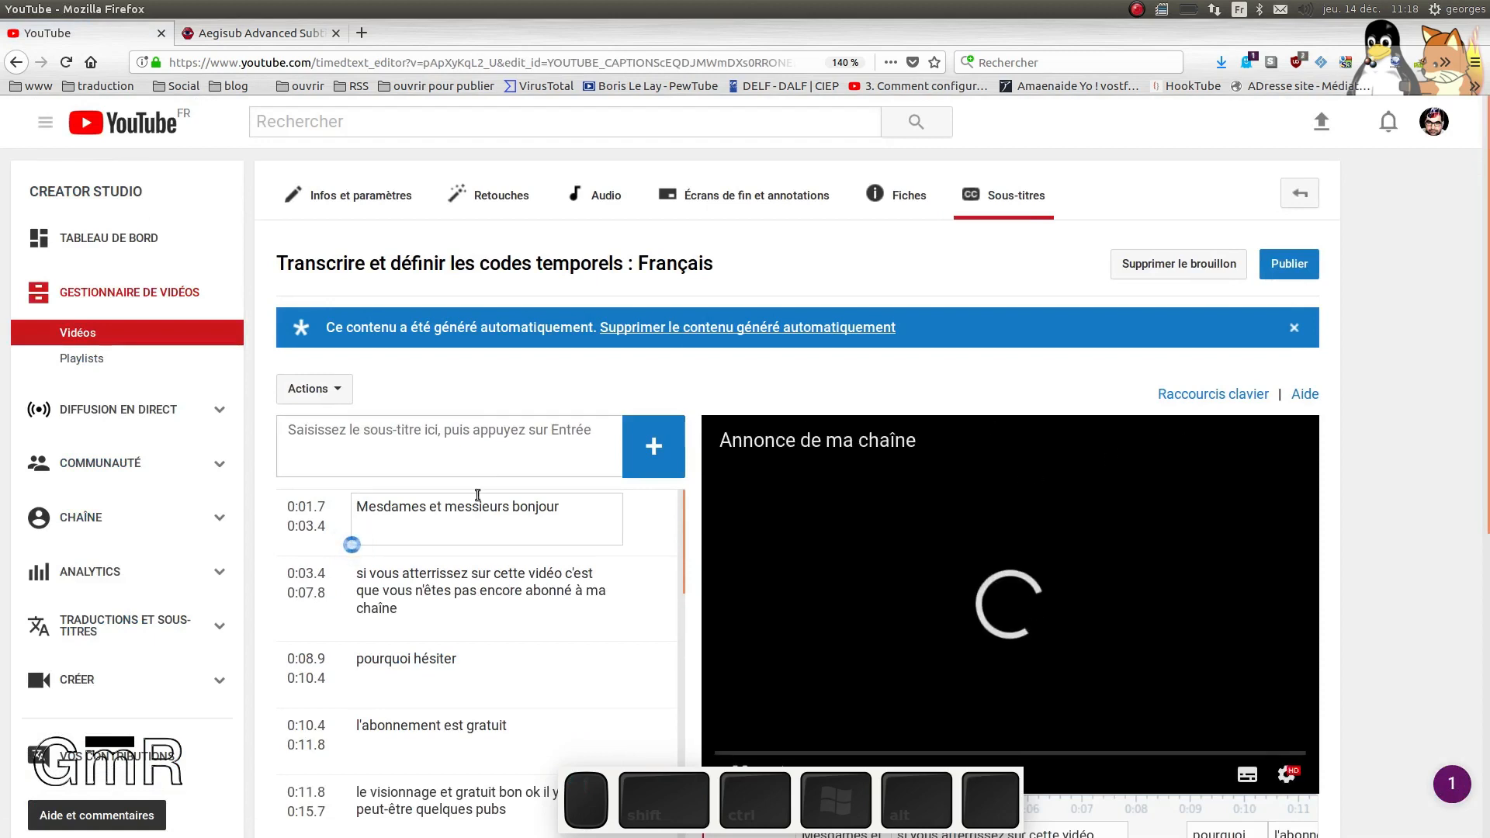
Step: Check the automatically generated French captions against a short playback of the video and publish them
{"action": "scroll", "coordinate": [458, 590], "scroll_direction": "down", "scroll_amount": 2}
{"action": "scroll", "coordinate": [457, 593], "scroll_direction": "down", "scroll_amount": 3}
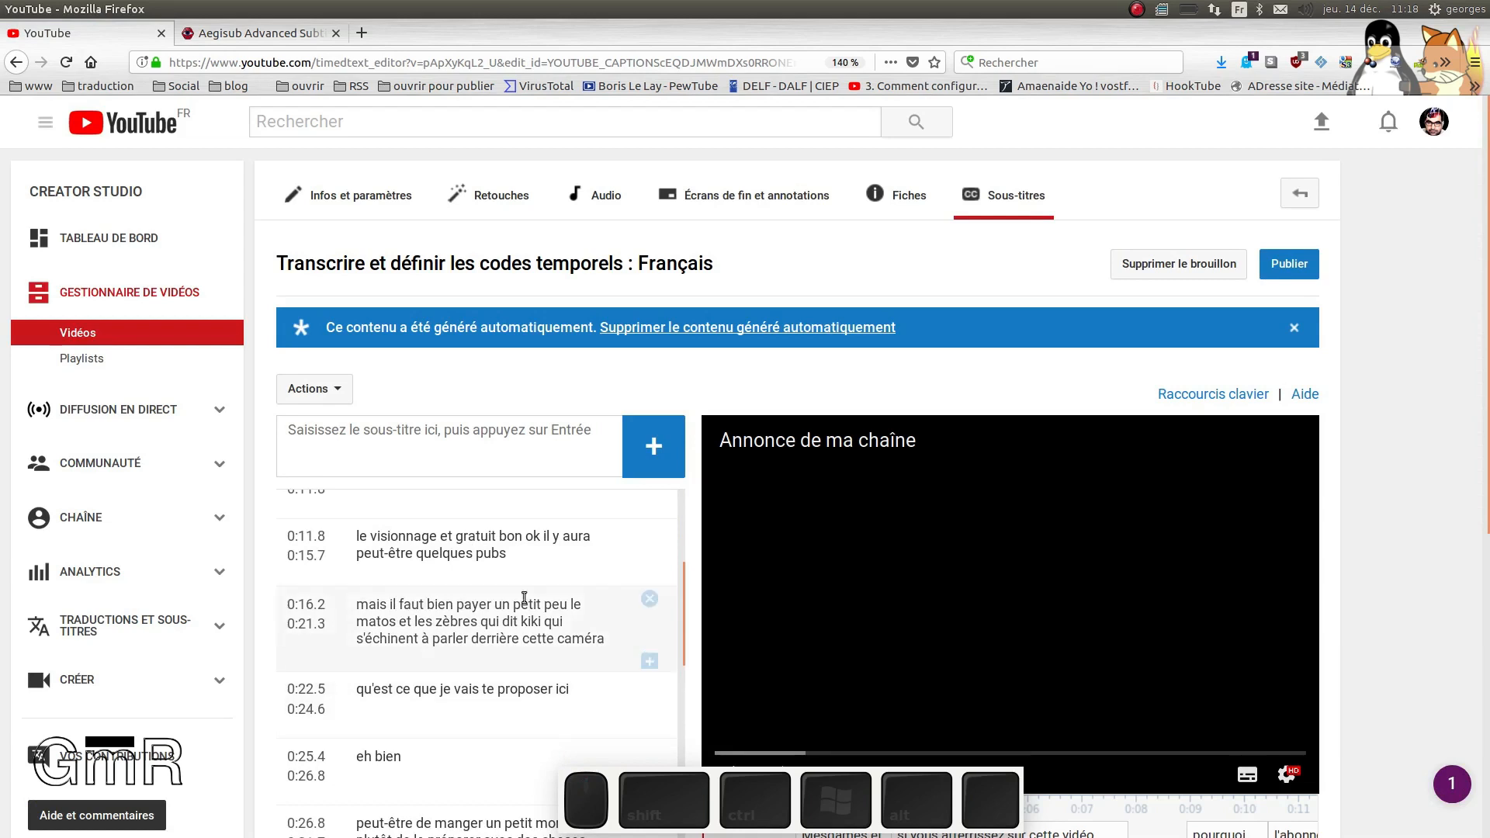
{"action": "left_click_drag", "start_coordinate": [698, 782], "coordinate": [807, 239]}
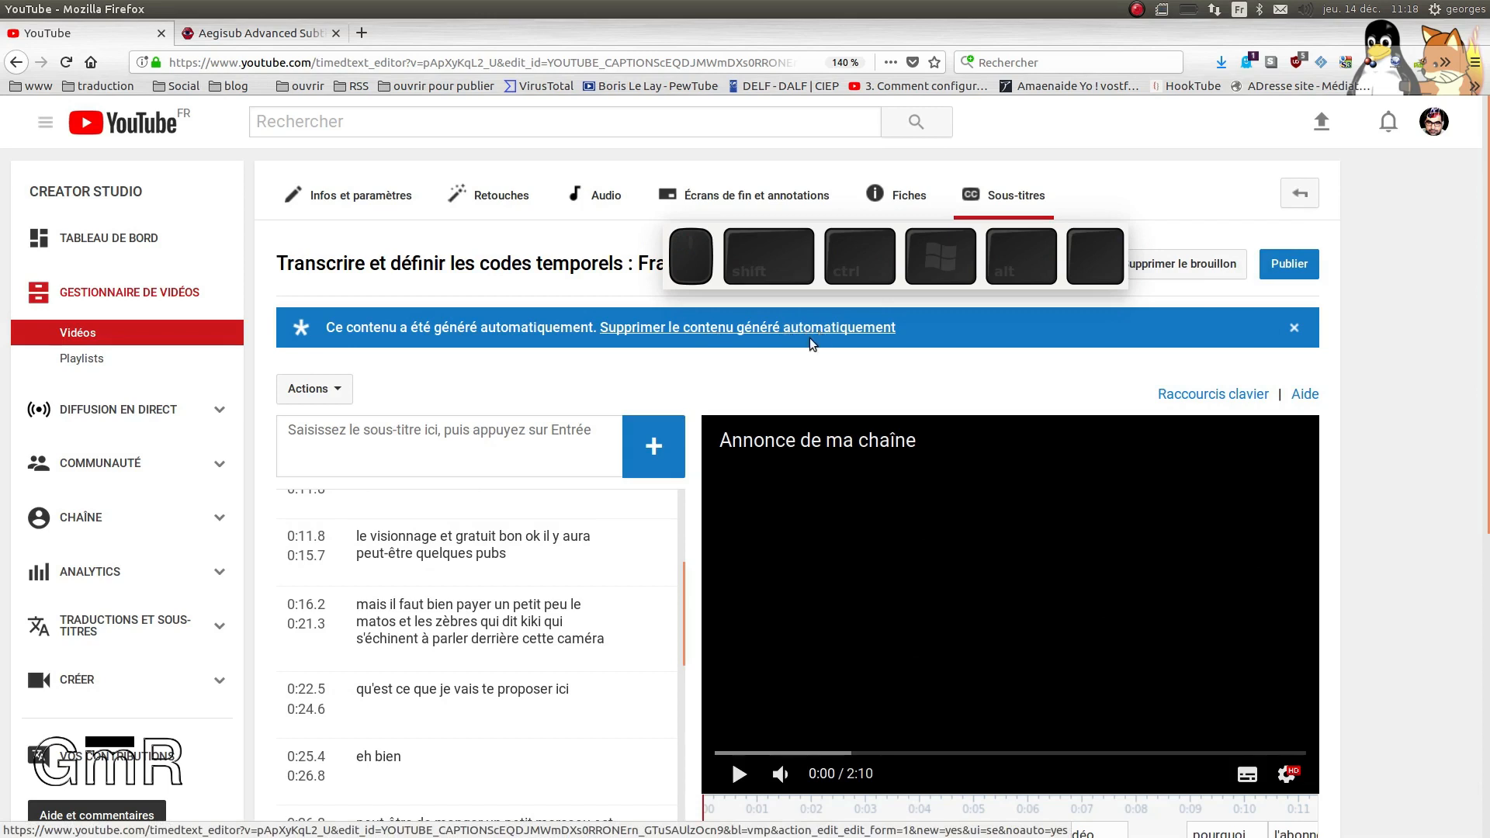
{"action": "left_click", "coordinate": [739, 774]}
{"action": "scroll", "coordinate": [916, 703], "scroll_direction": "down", "scroll_amount": 1}
{"action": "scroll", "coordinate": [948, 689], "scroll_direction": "down", "scroll_amount": 1}
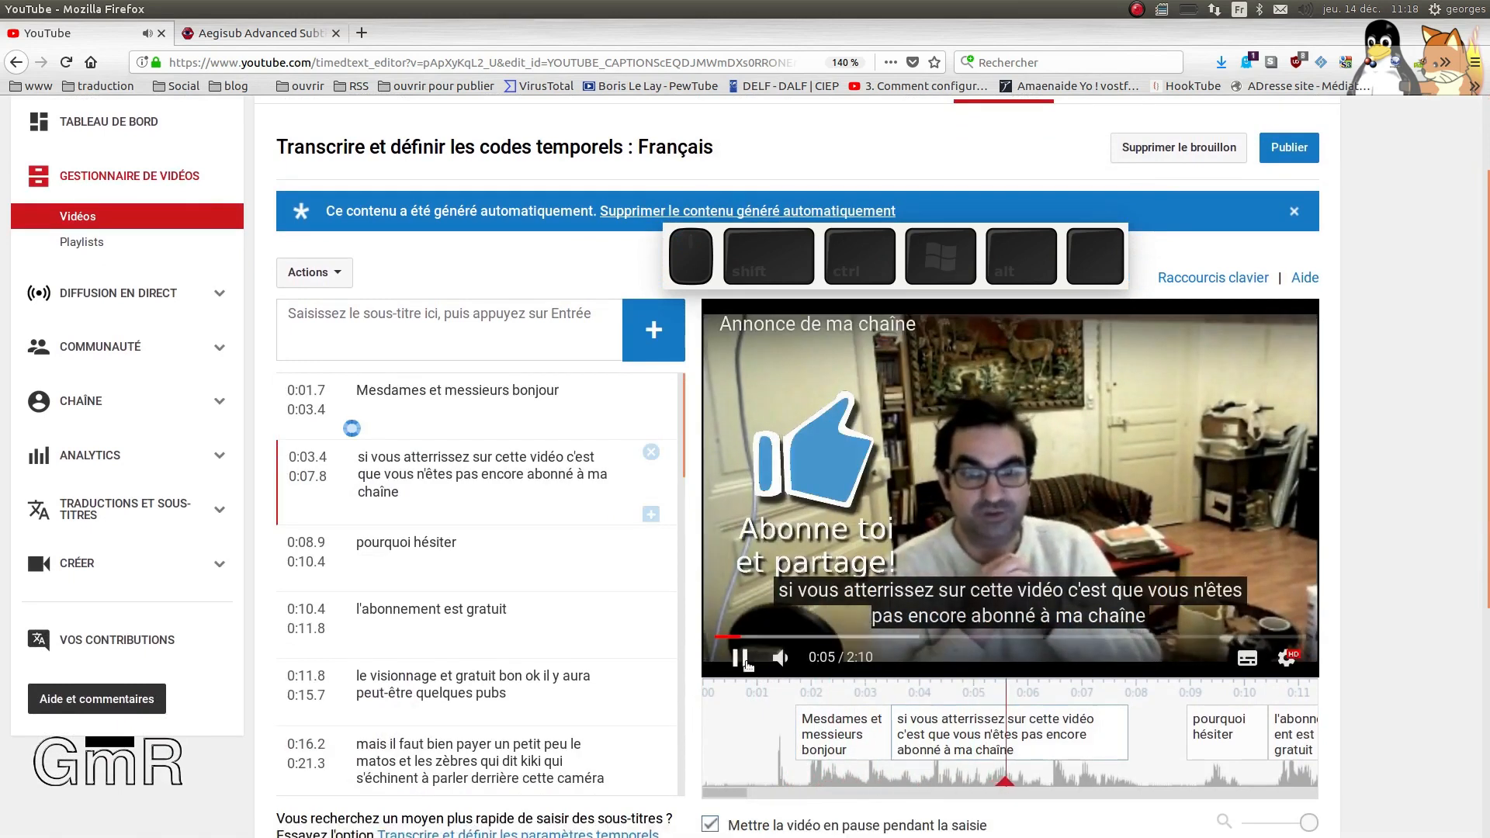
{"action": "left_click", "coordinate": [746, 656]}
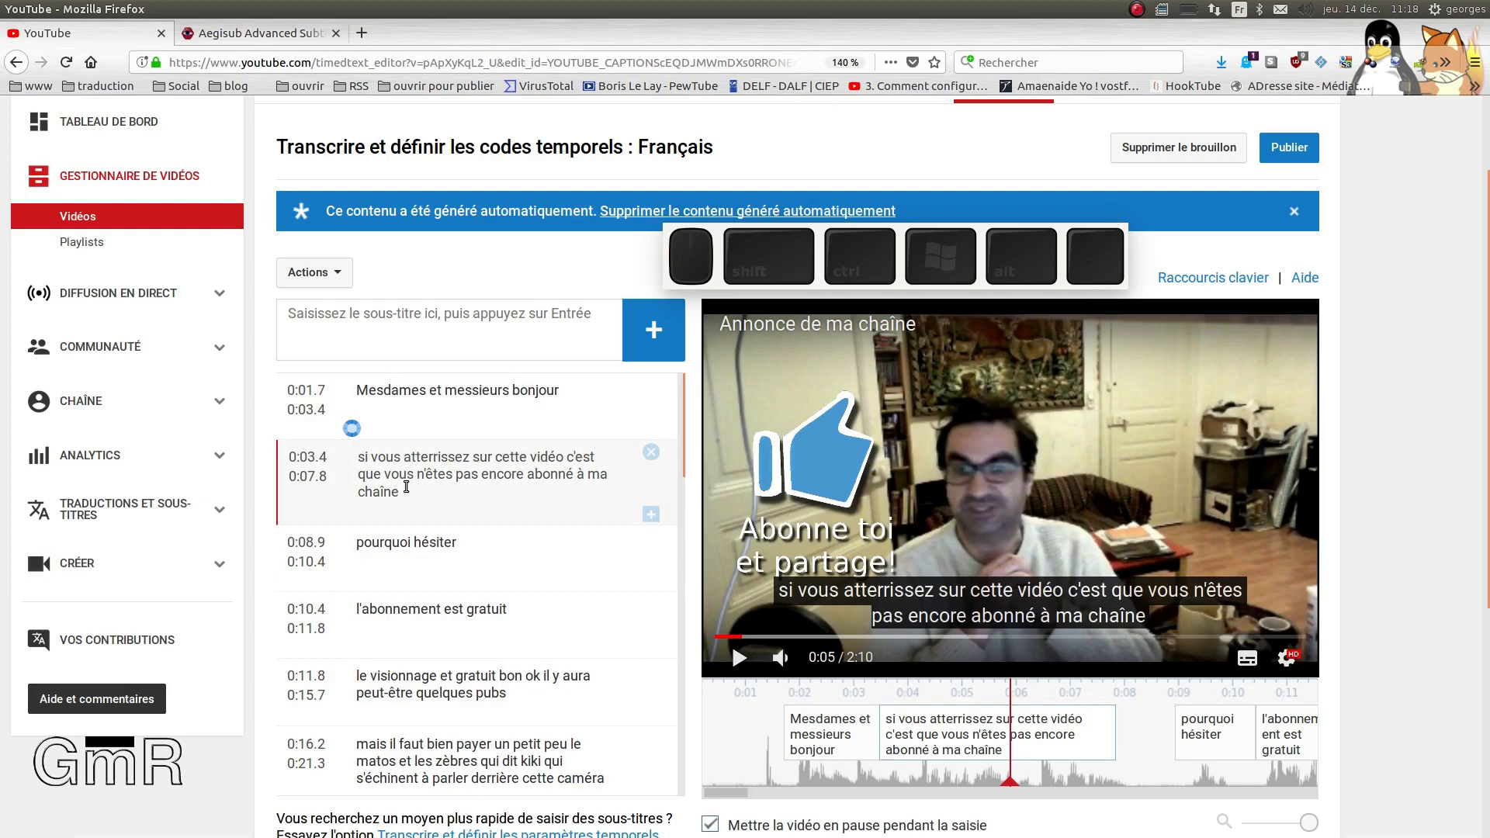
{"action": "scroll", "coordinate": [406, 486], "scroll_direction": "up", "scroll_amount": 3}
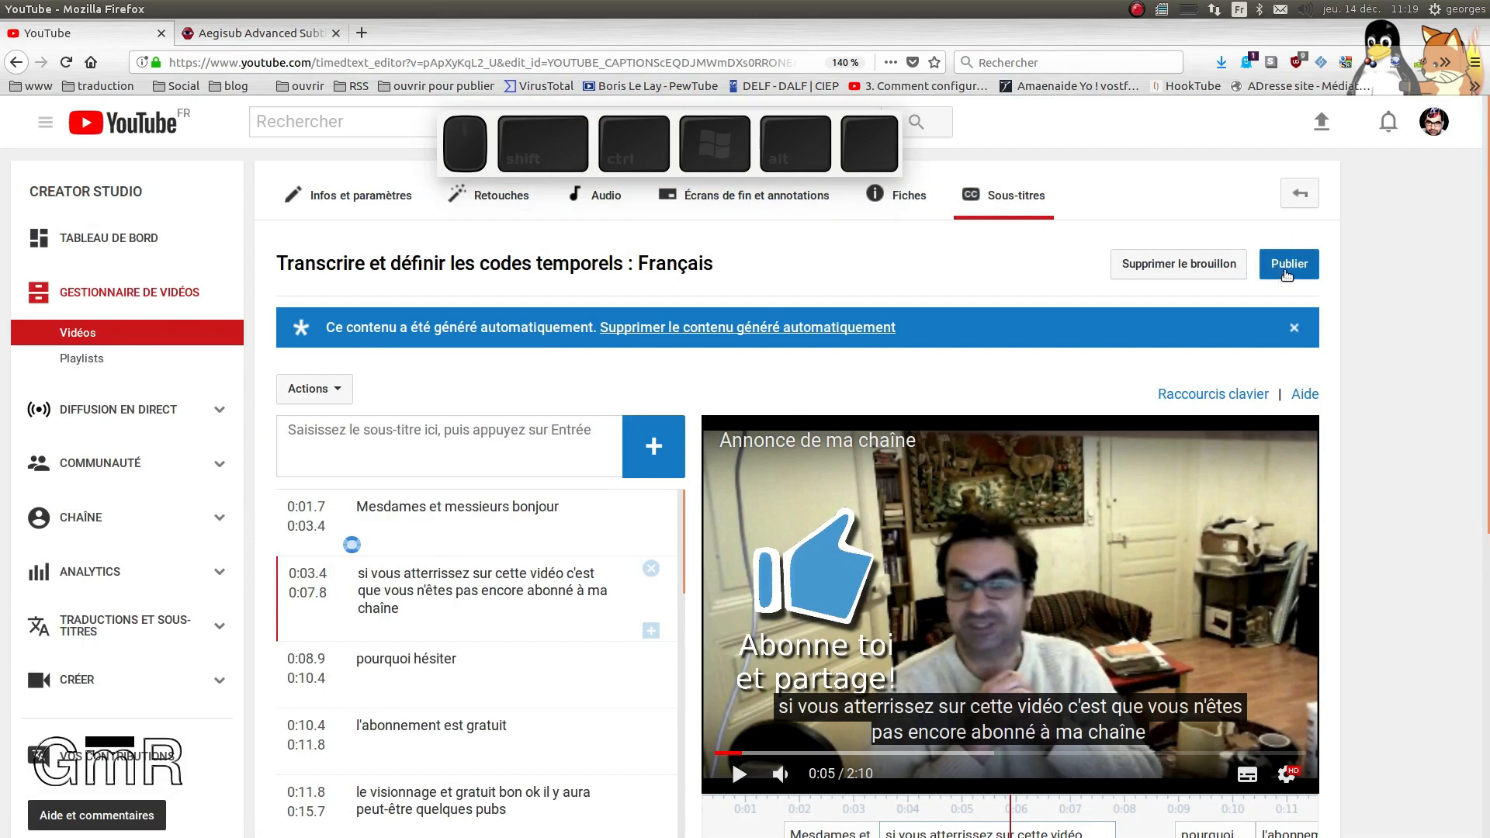
{"action": "left_click", "coordinate": [1290, 266]}
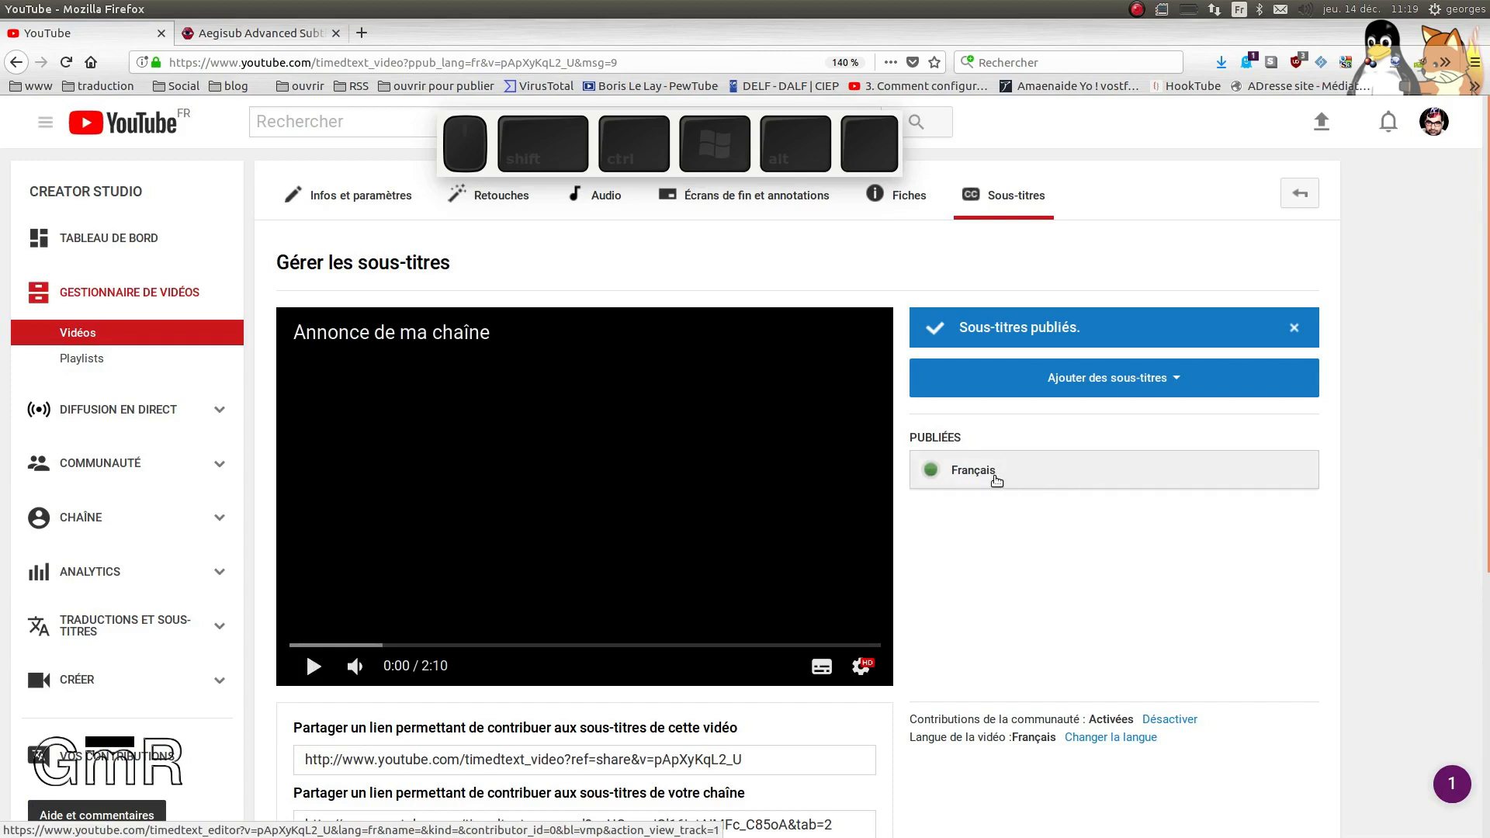
Step: Download the published French subtitles in .srt format and save the file captions.srt
{"action": "left_click", "coordinate": [984, 471]}
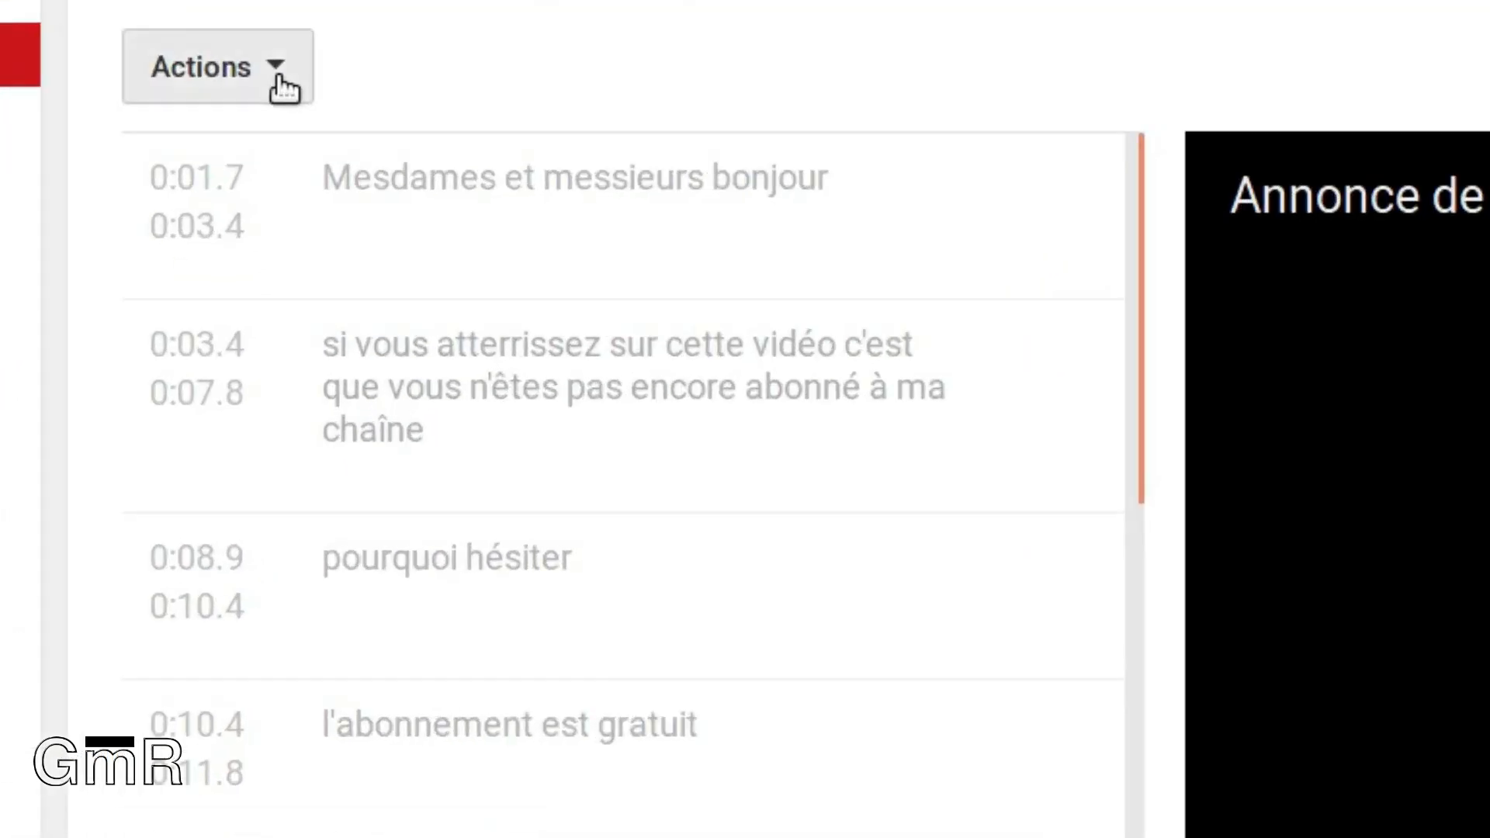
{"action": "left_click", "coordinate": [338, 339]}
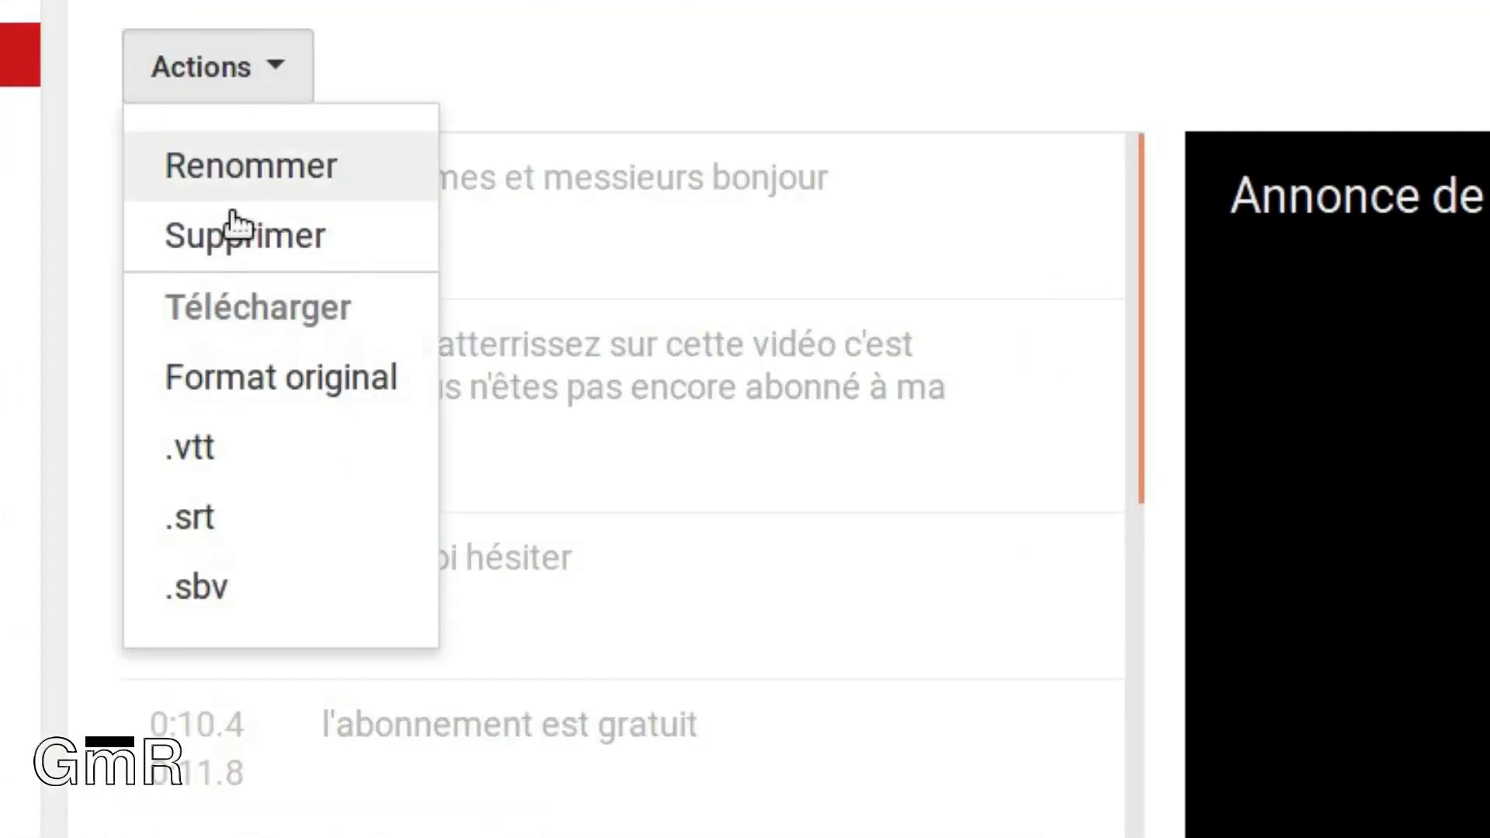
{"action": "left_click", "coordinate": [231, 536]}
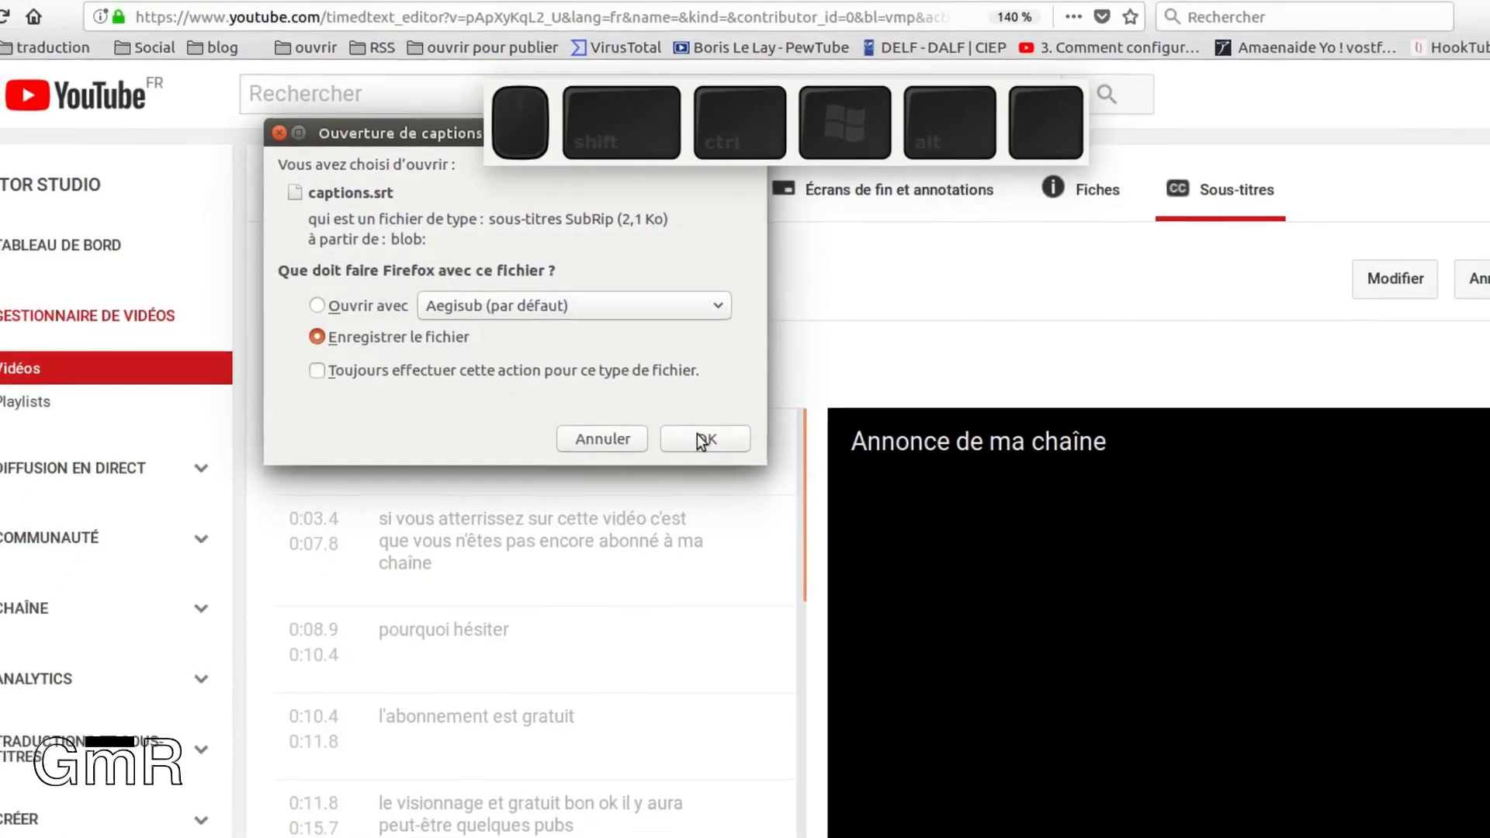
{"action": "left_click", "coordinate": [747, 466]}
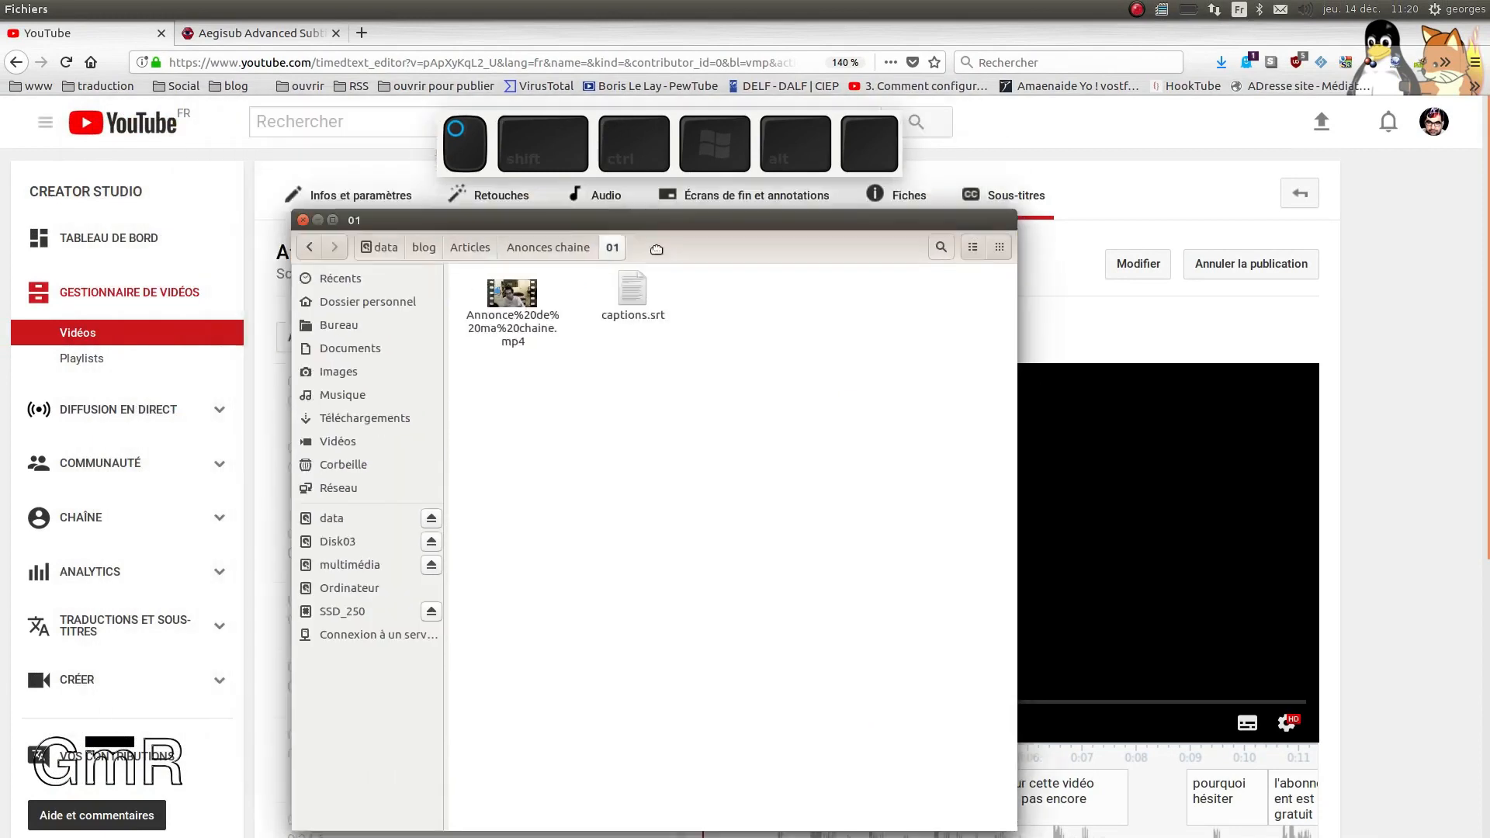
Step: Open captions.srt in gedit and highlight the first caption's text and its timecode line
{"action": "left_click_drag", "start_coordinate": [657, 249], "coordinate": [670, 286]}
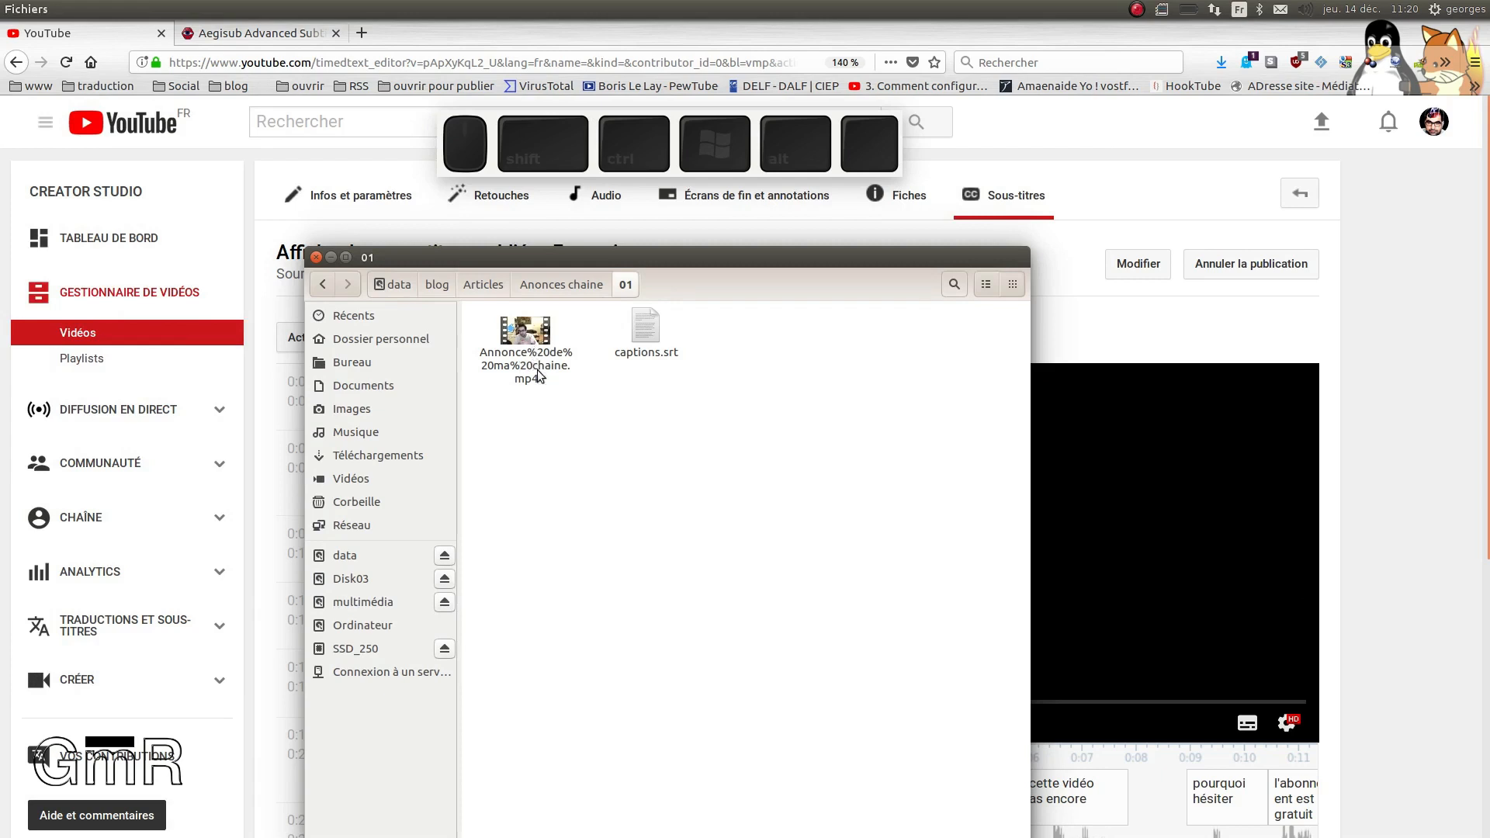
{"action": "right_click", "coordinate": [650, 338]}
{"action": "mouse_move", "coordinate": [689, 371]}
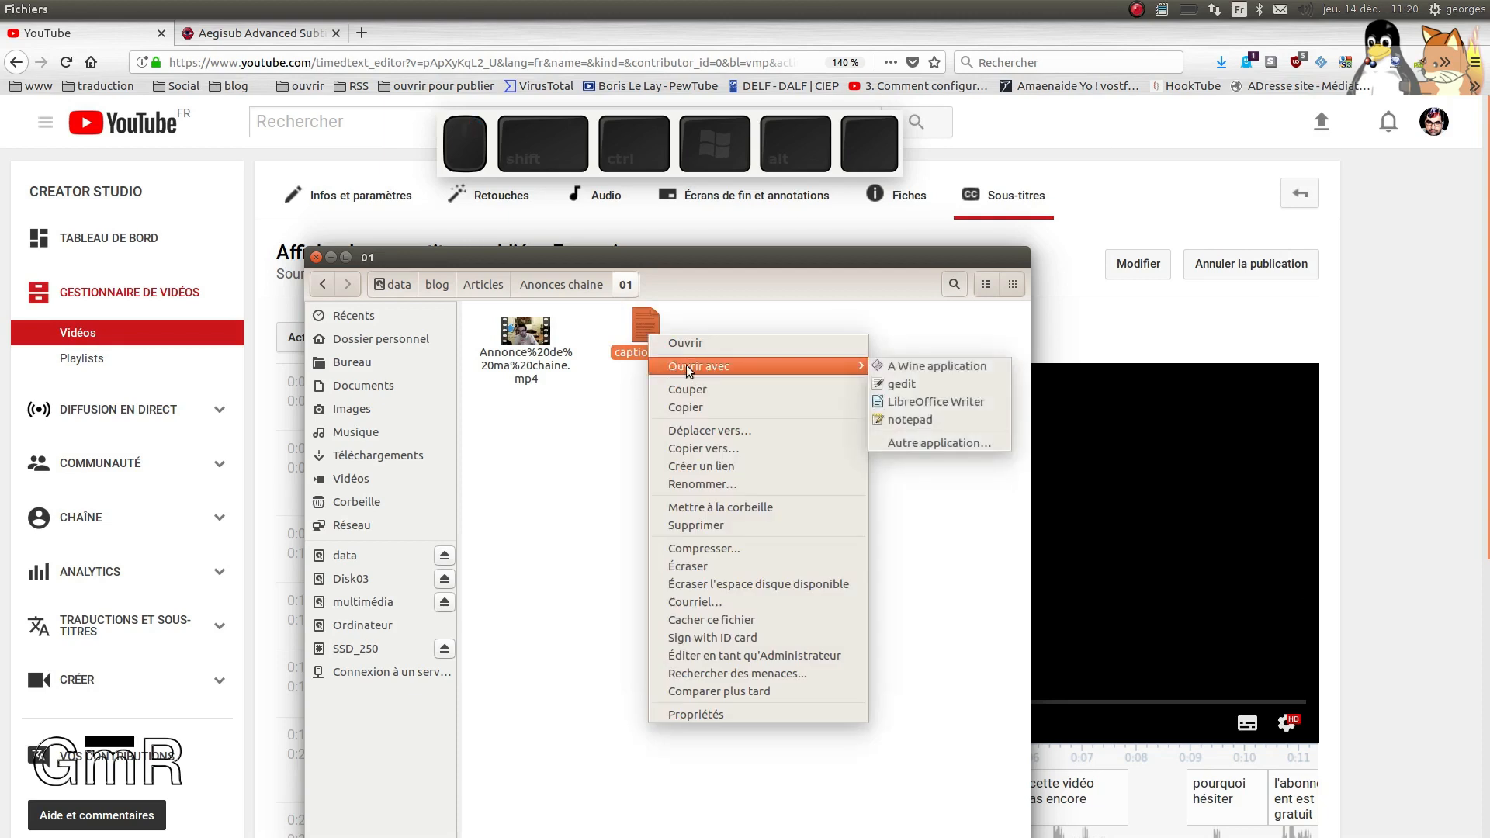
{"action": "left_click", "coordinate": [899, 382]}
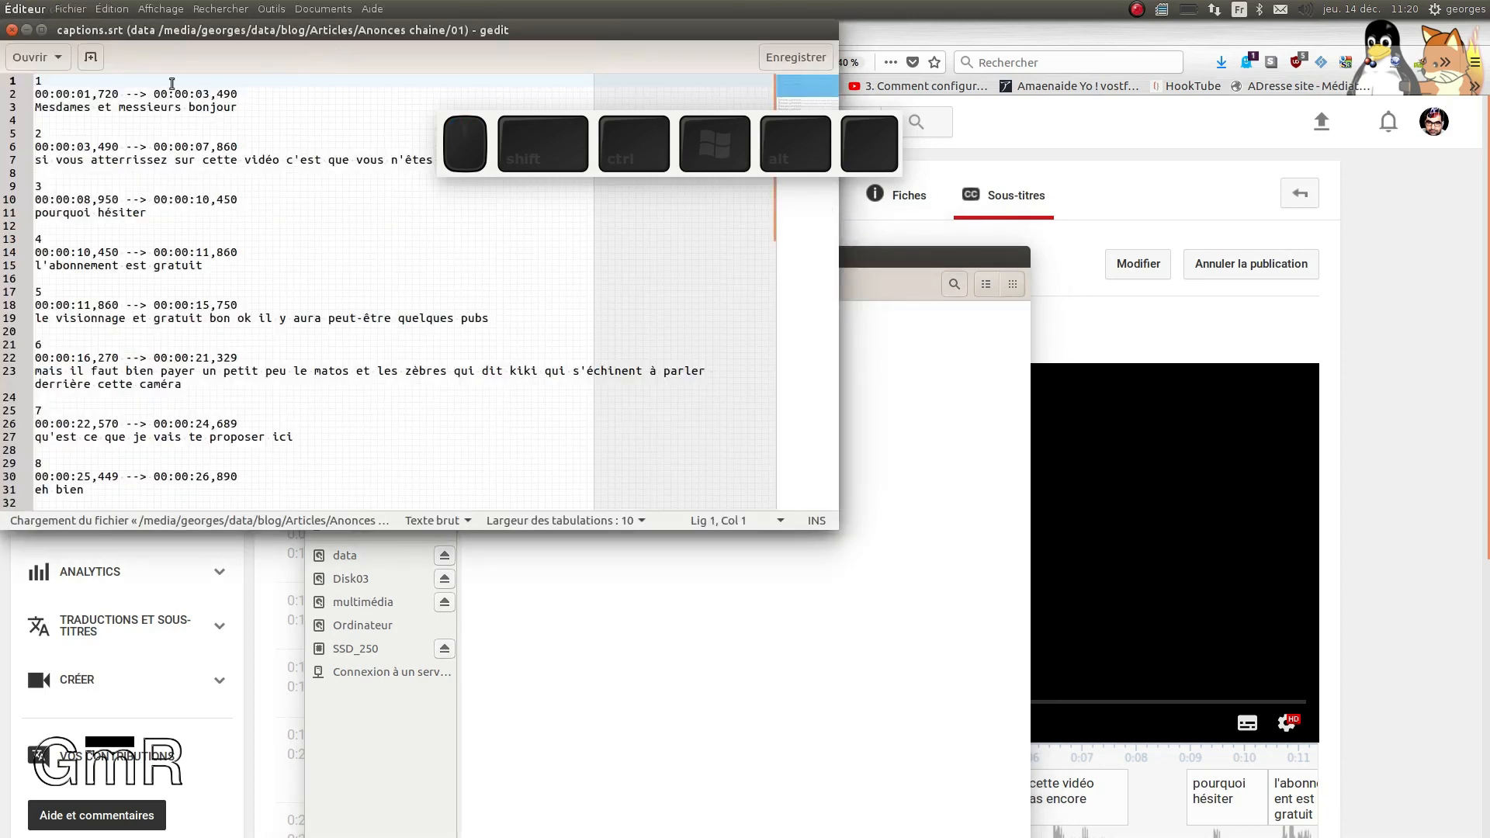
{"action": "left_click_drag", "start_coordinate": [40, 106], "coordinate": [186, 119]}
{"action": "left_click_drag", "start_coordinate": [36, 93], "coordinate": [240, 94]}
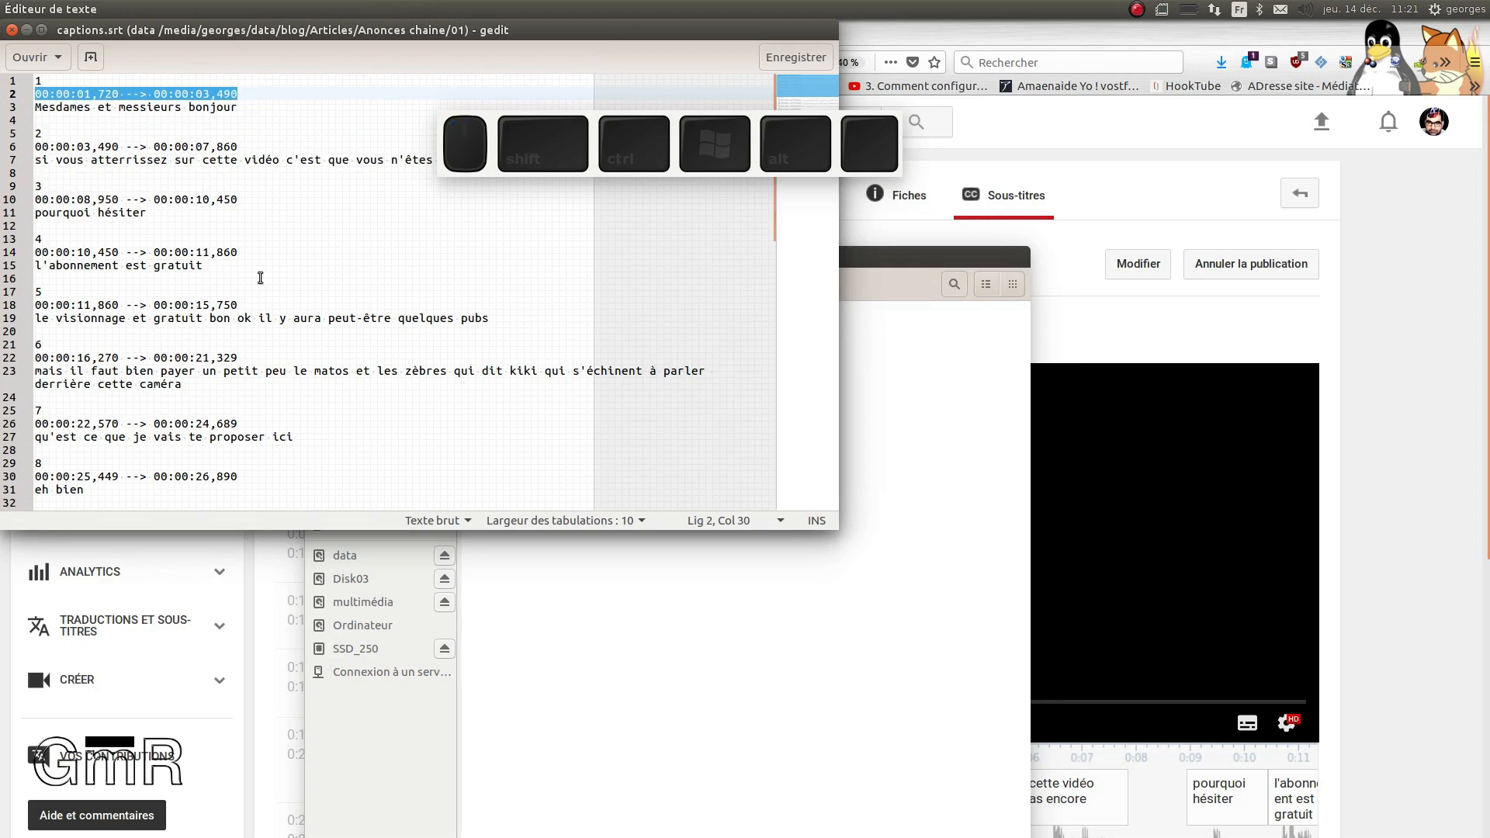
Step: View more of the captions in captions.srt, then close the file and move the file manager window out of the way
{"action": "left_click_drag", "start_coordinate": [345, 536], "coordinate": [341, 665]}
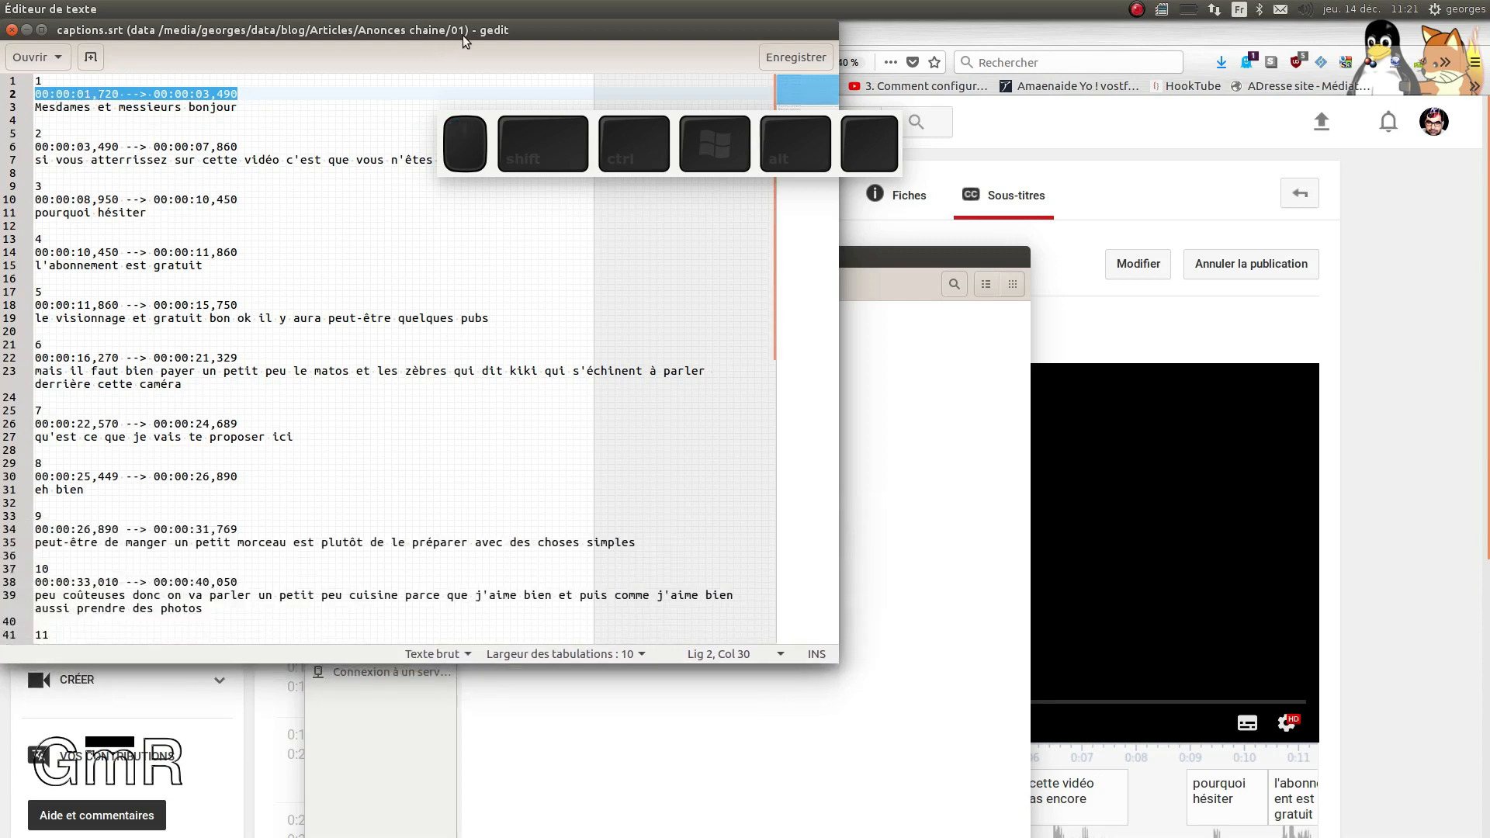
{"action": "left_click_drag", "start_coordinate": [539, 31], "coordinate": [533, 272]}
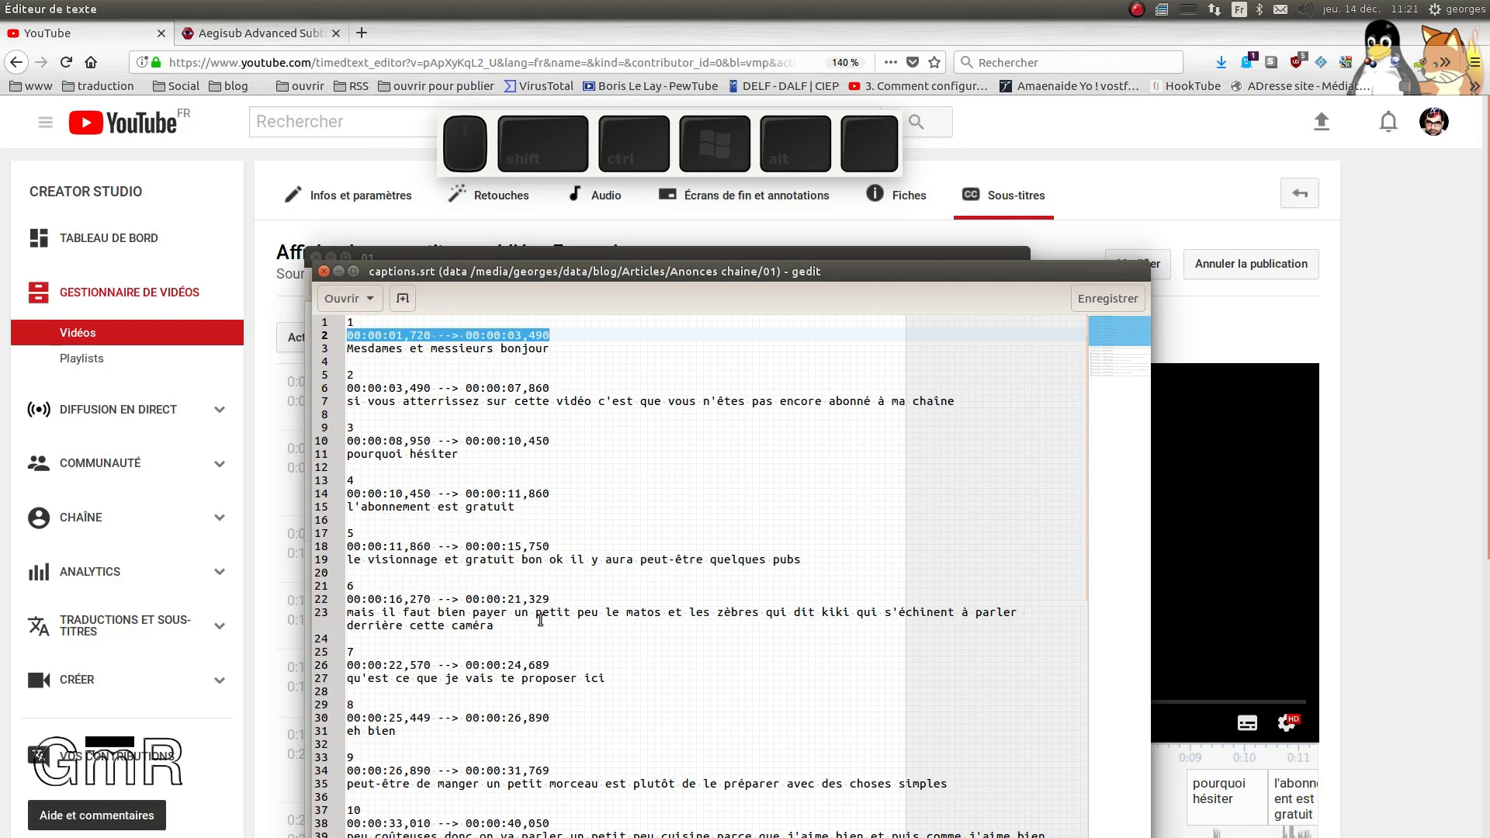
{"action": "left_click", "coordinate": [324, 273]}
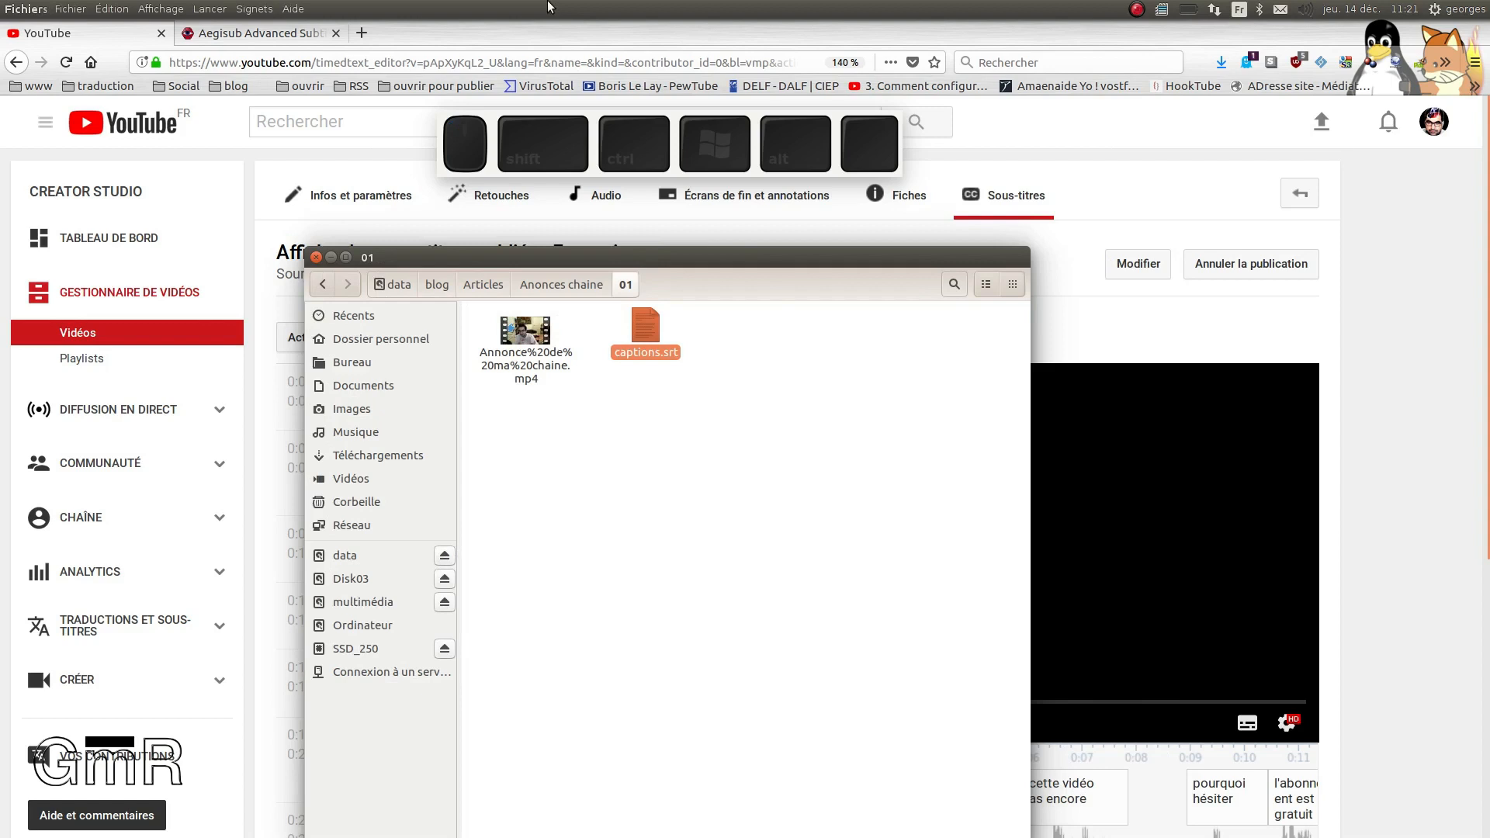
{"action": "left_click_drag", "start_coordinate": [784, 281], "coordinate": [0, 253]}
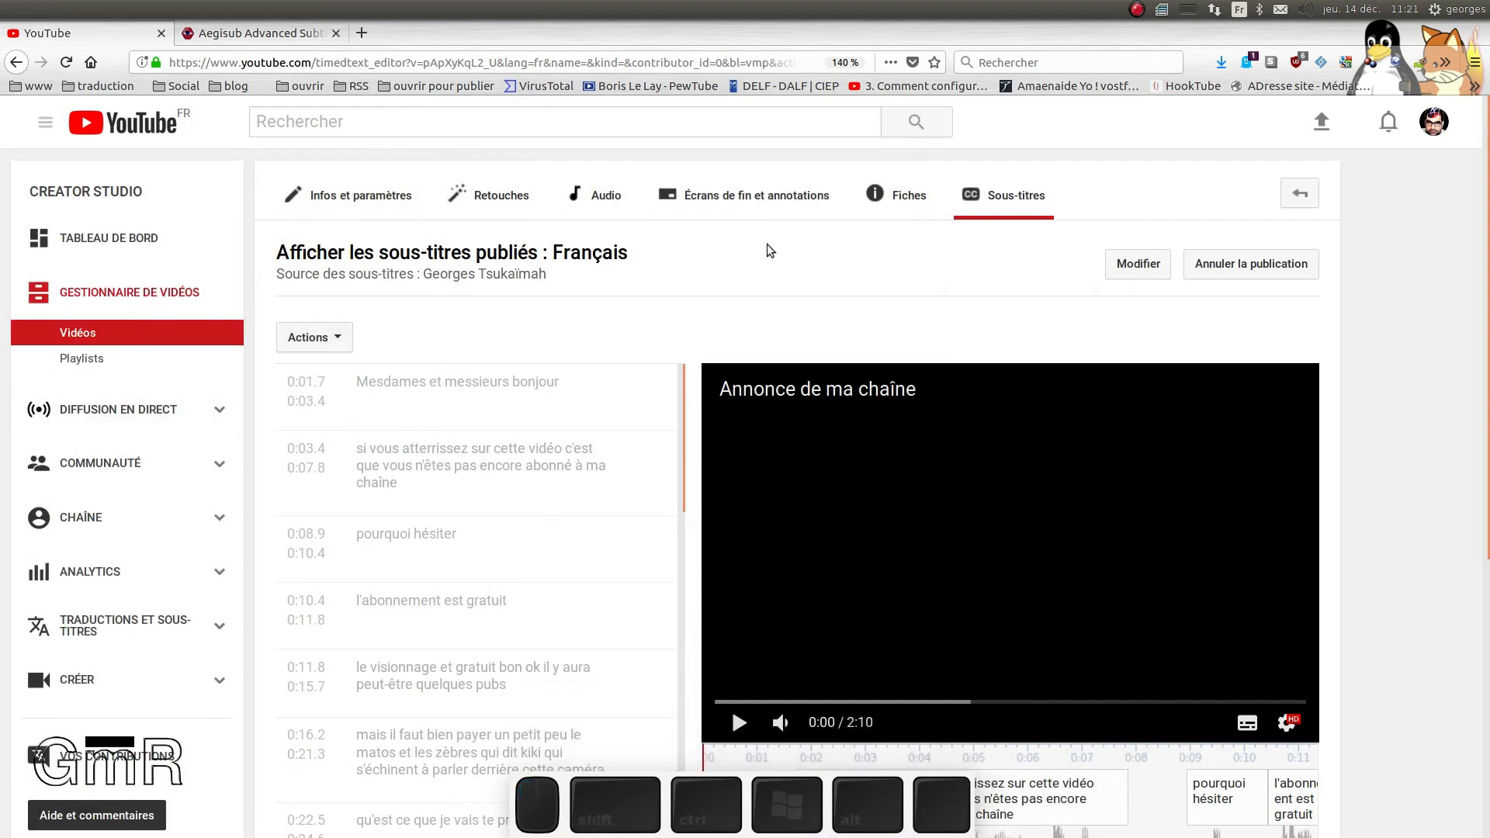
Step: Examine the Aegisub website's download options by platform and the program screenshots for Windows, OS X and Unix
{"action": "left_click", "coordinate": [233, 32]}
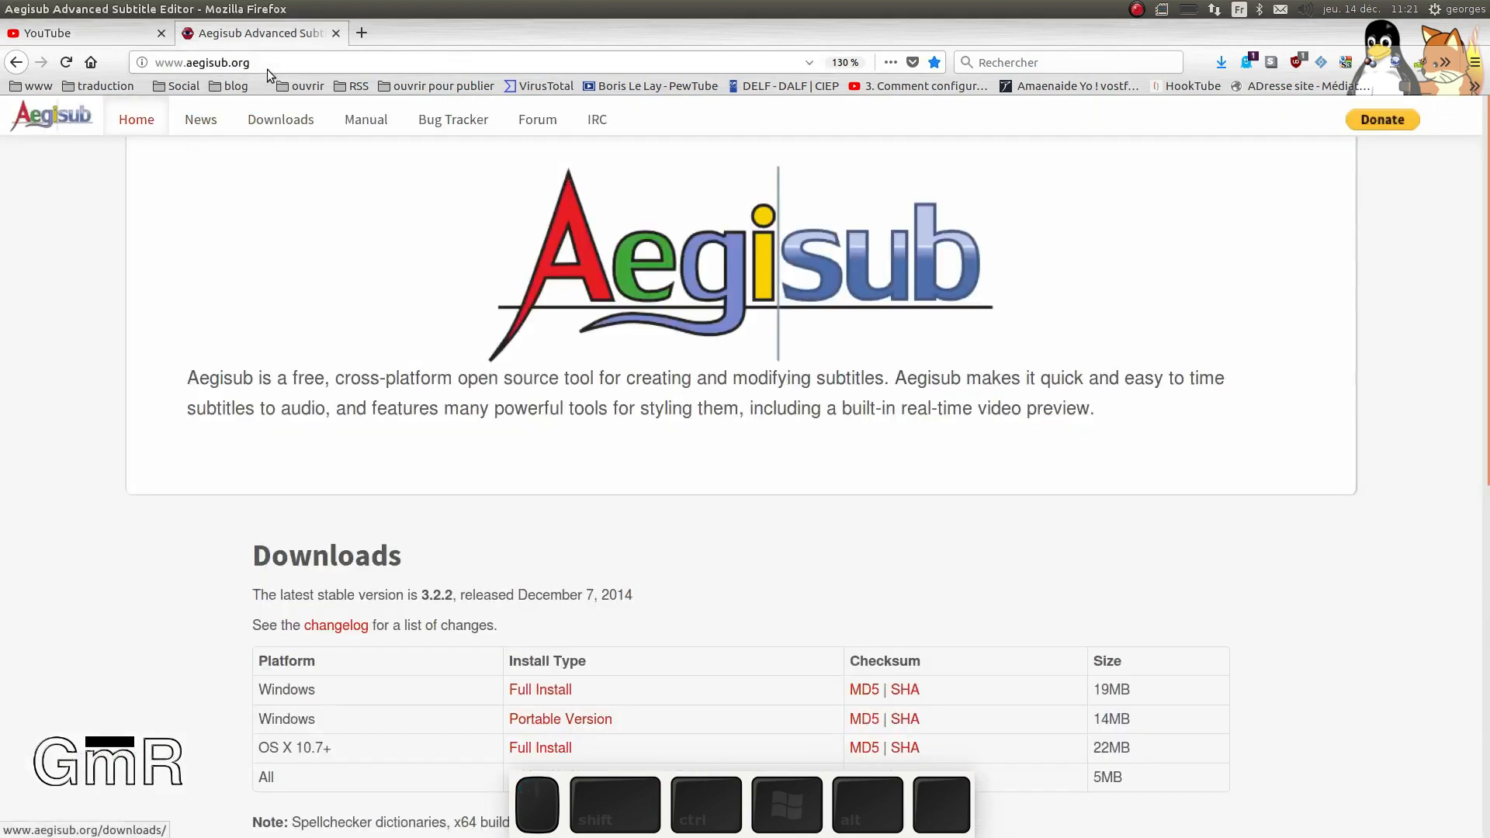
{"action": "left_click", "coordinate": [143, 64]}
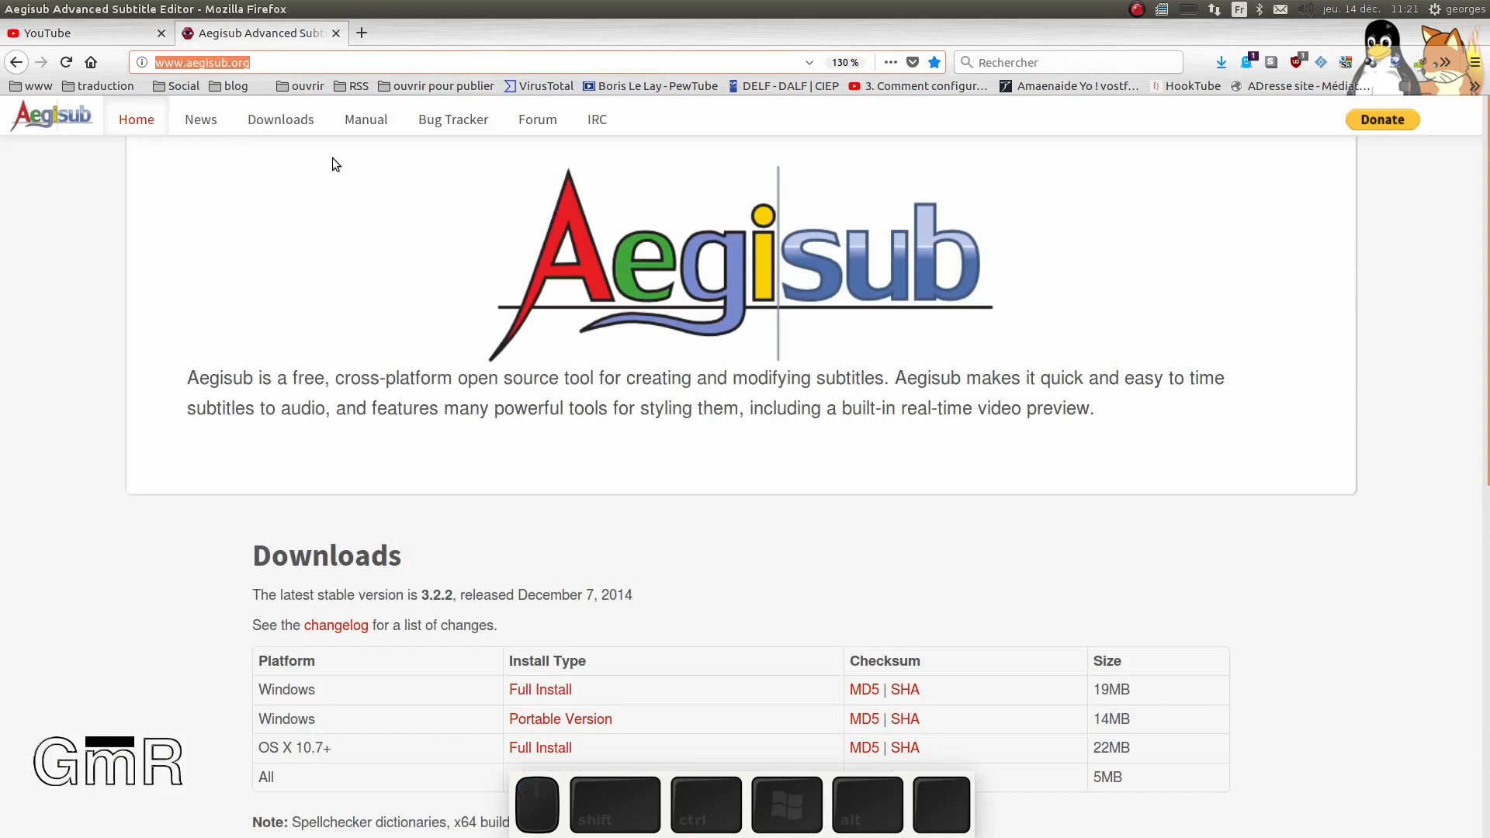
{"action": "scroll", "coordinate": [318, 164], "scroll_direction": "up", "scroll_amount": 3, "text": "ctrl"}
{"action": "scroll", "coordinate": [318, 164], "scroll_direction": "up", "scroll_amount": 1, "text": "ctrl"}
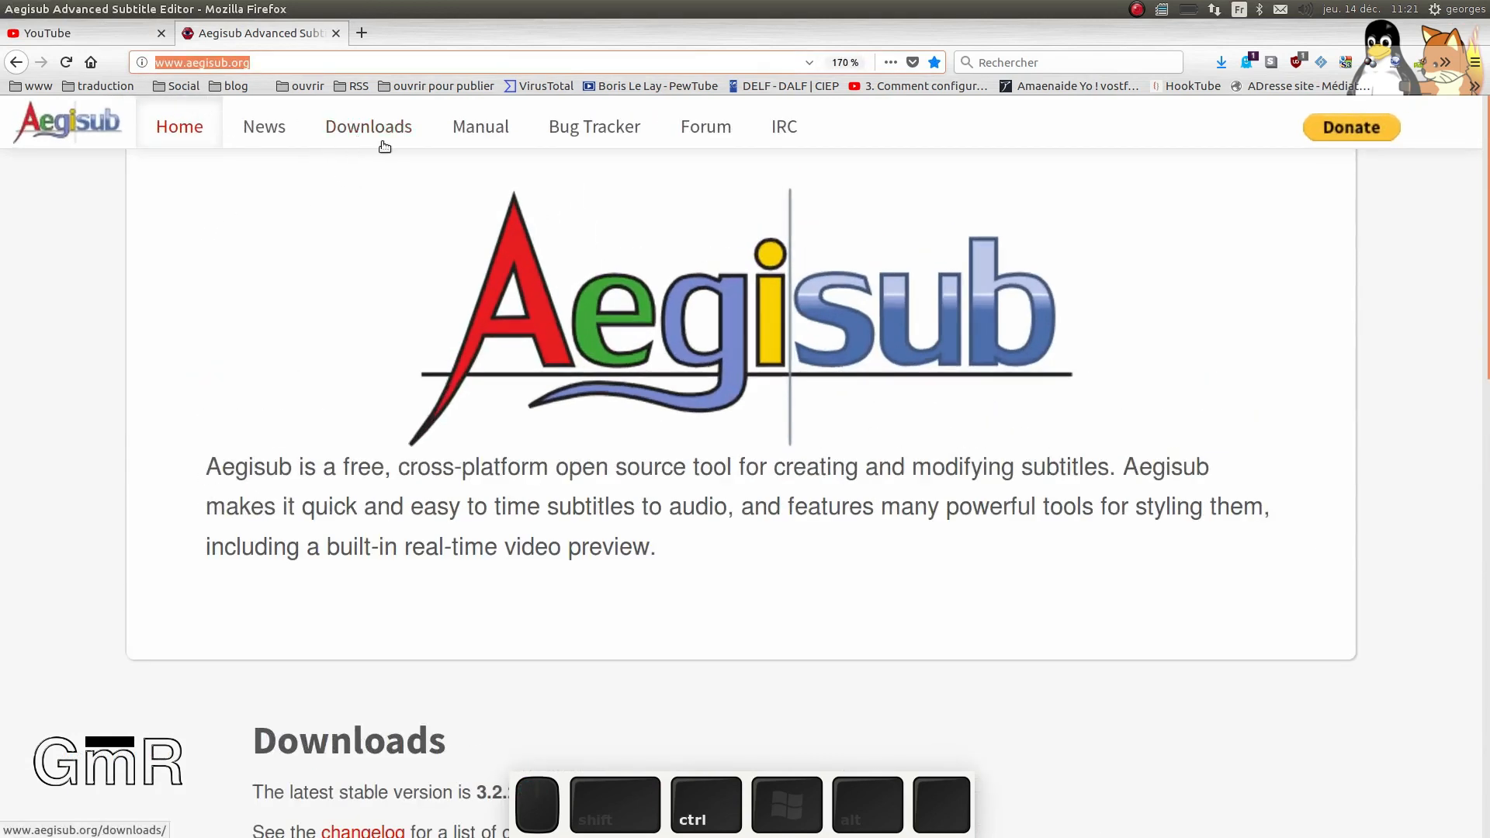
{"action": "scroll", "coordinate": [362, 211], "scroll_direction": "down", "scroll_amount": 5}
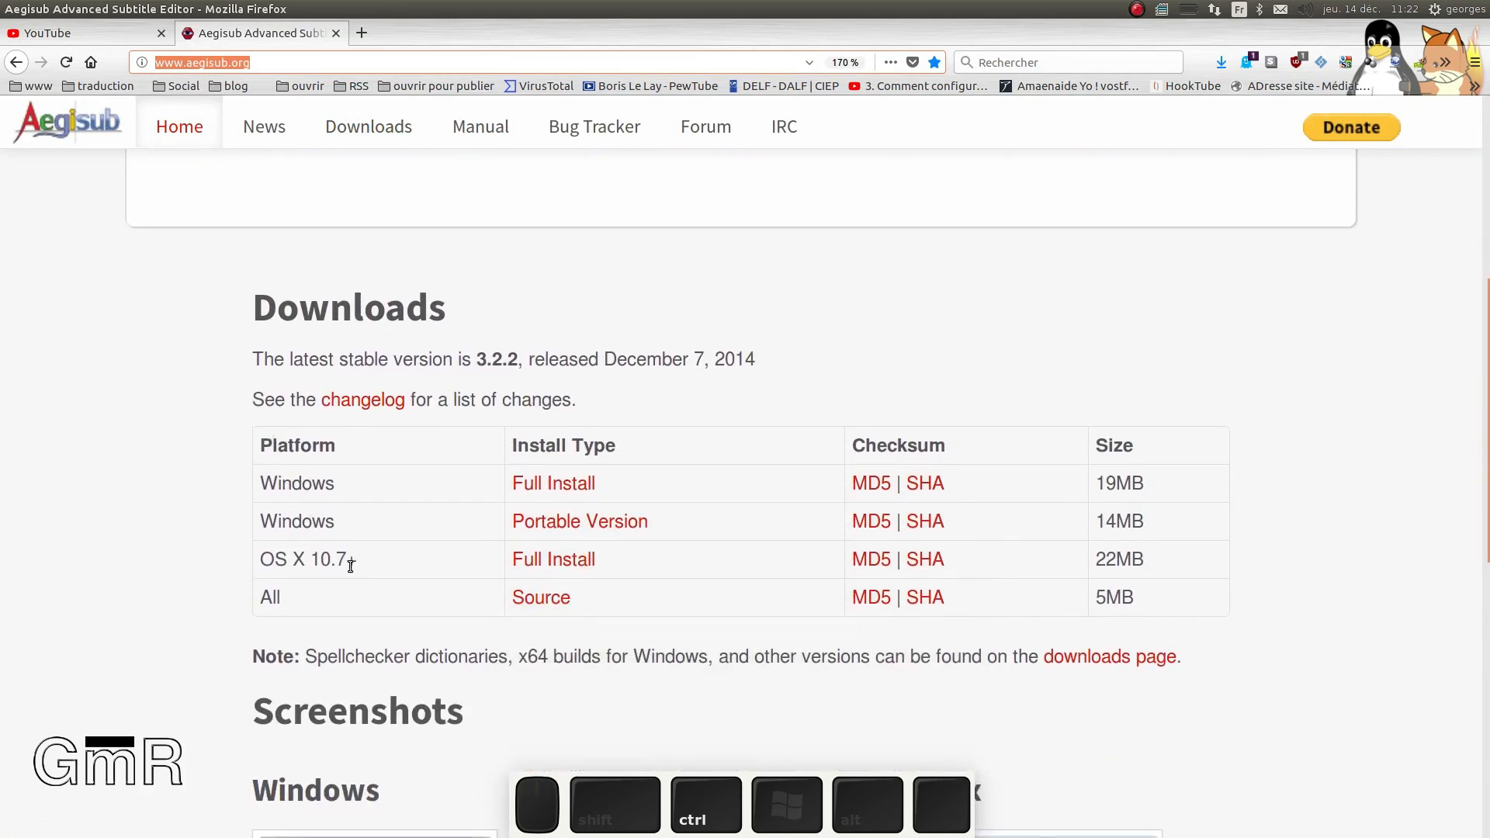
{"action": "scroll", "coordinate": [754, 559], "scroll_direction": "down", "scroll_amount": 5}
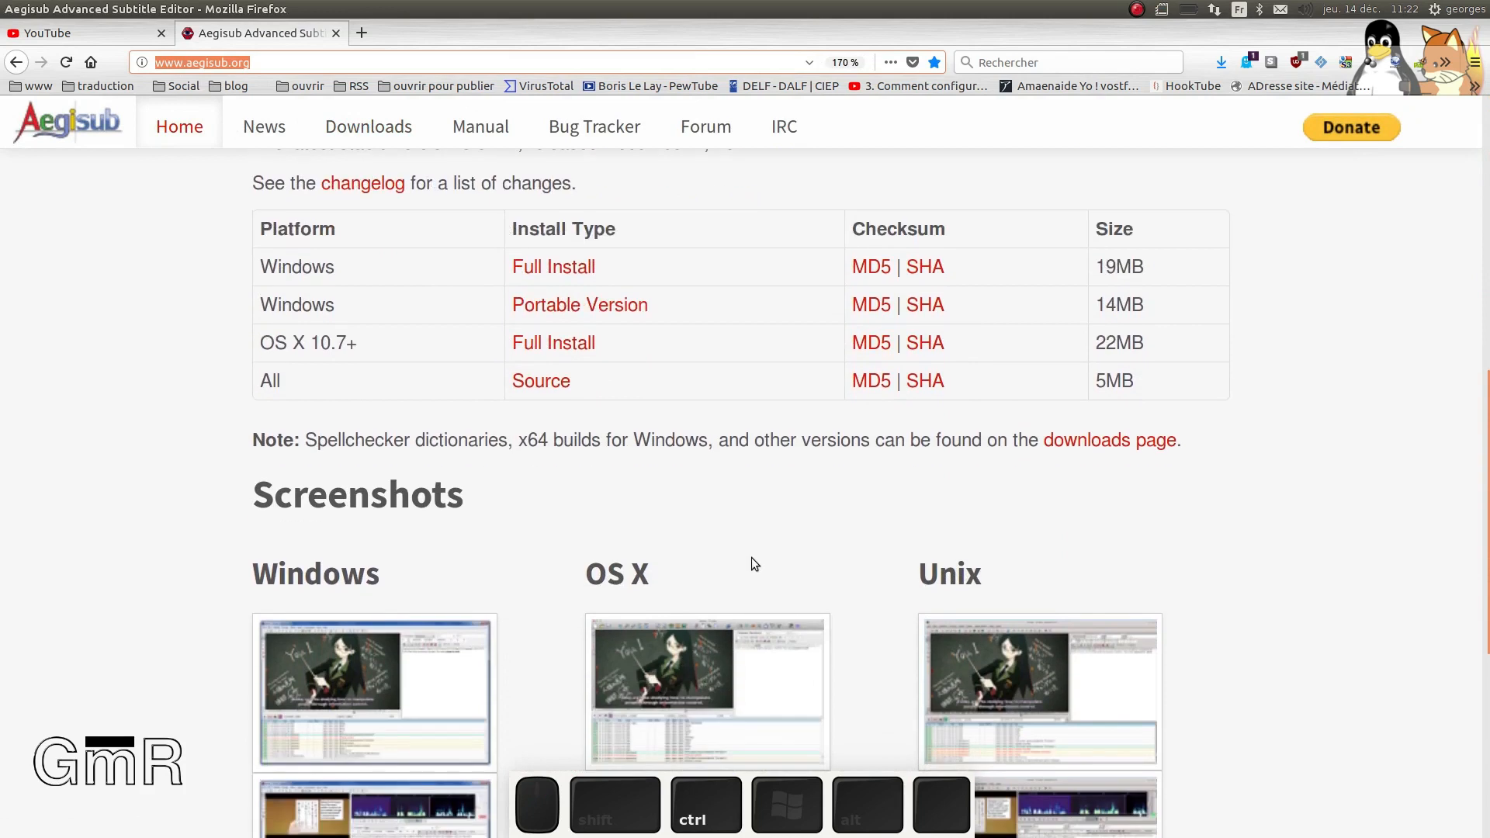
{"action": "scroll", "coordinate": [464, 455], "scroll_direction": "down", "scroll_amount": 3}
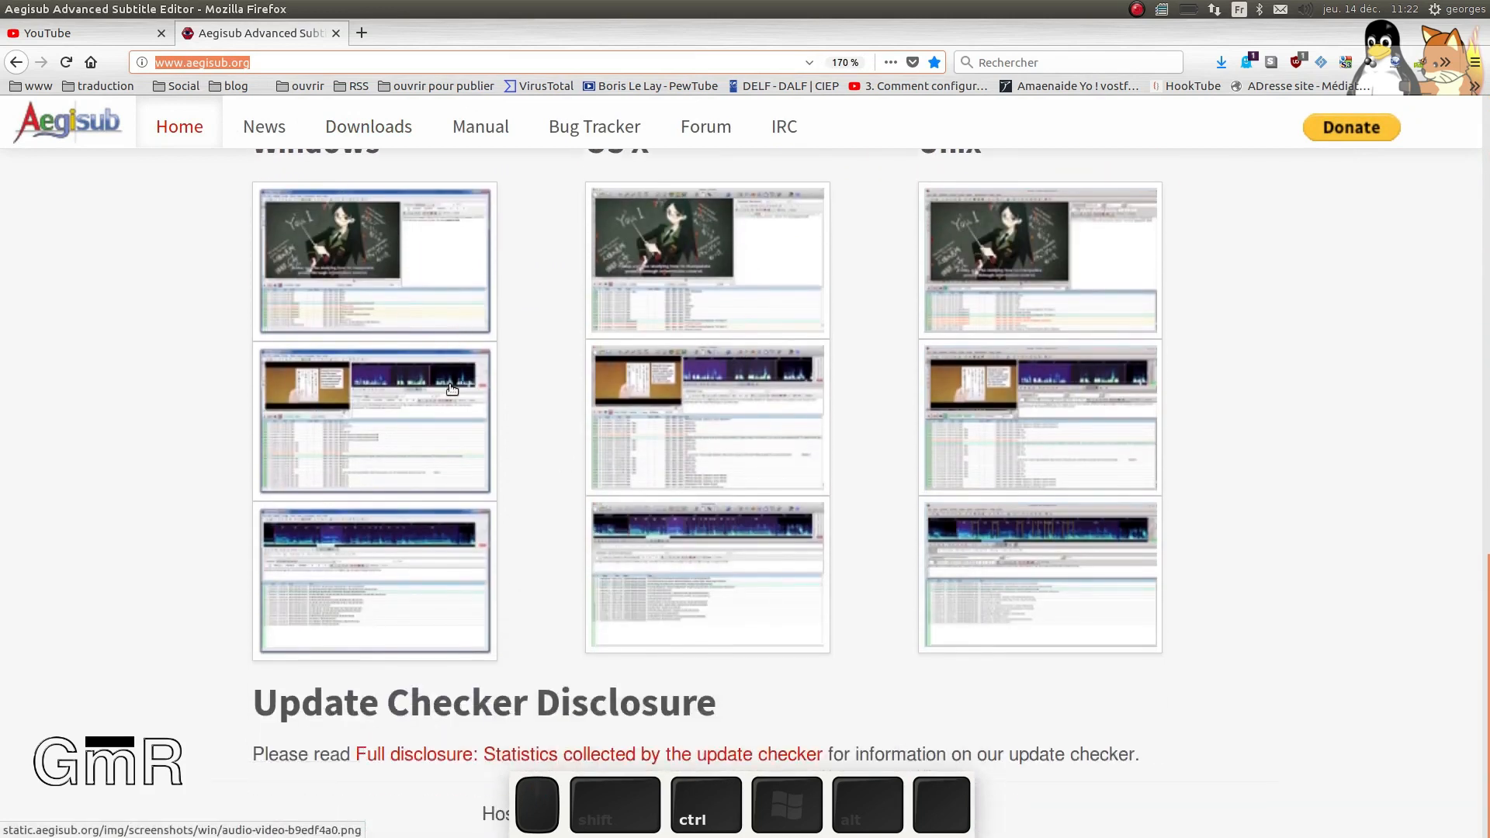
{"action": "scroll", "coordinate": [778, 572], "scroll_direction": "up", "scroll_amount": 2}
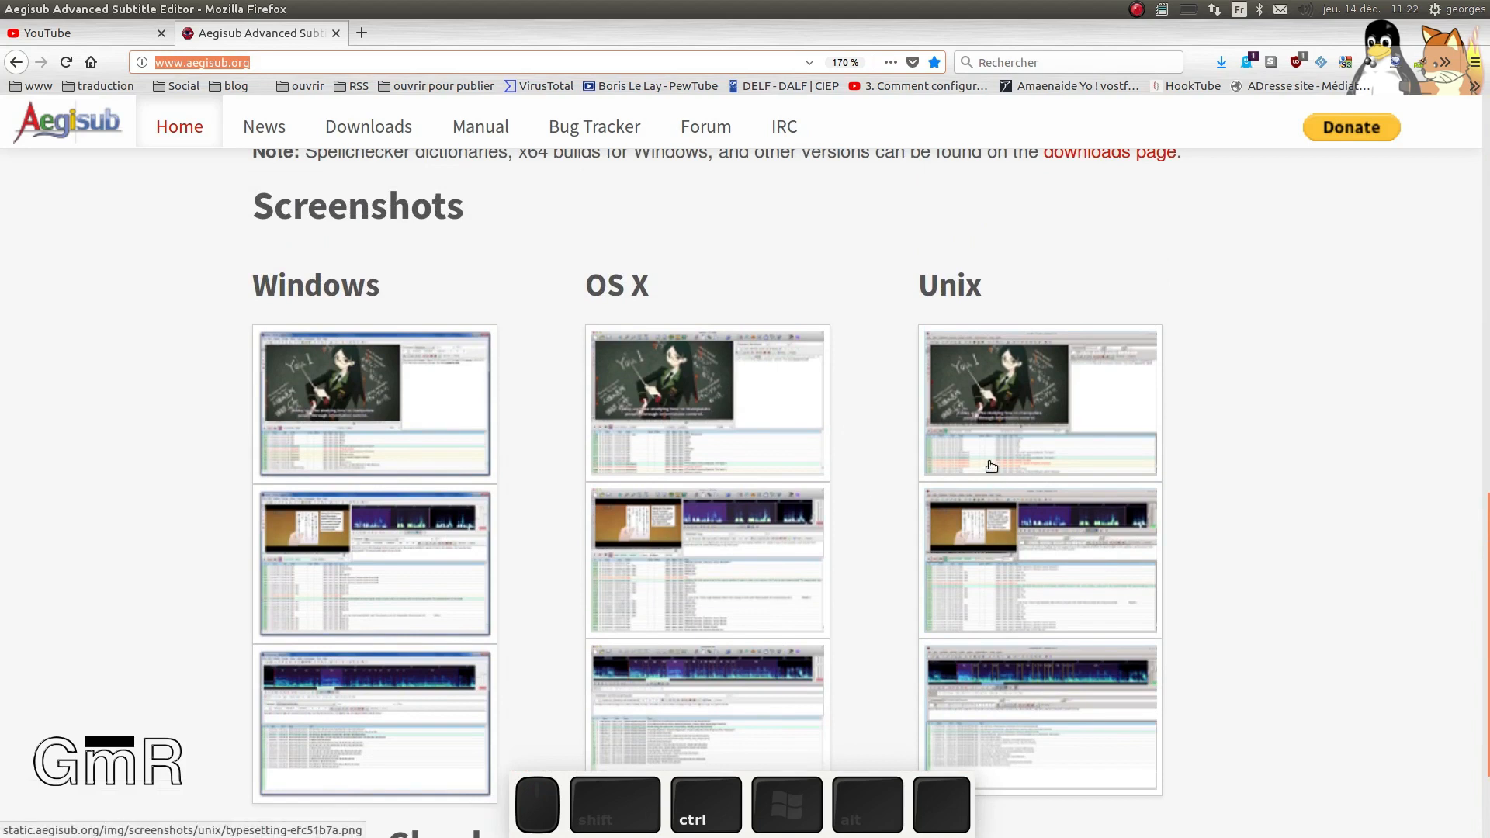
{"action": "scroll", "coordinate": [996, 461], "scroll_direction": "up", "scroll_amount": 1}
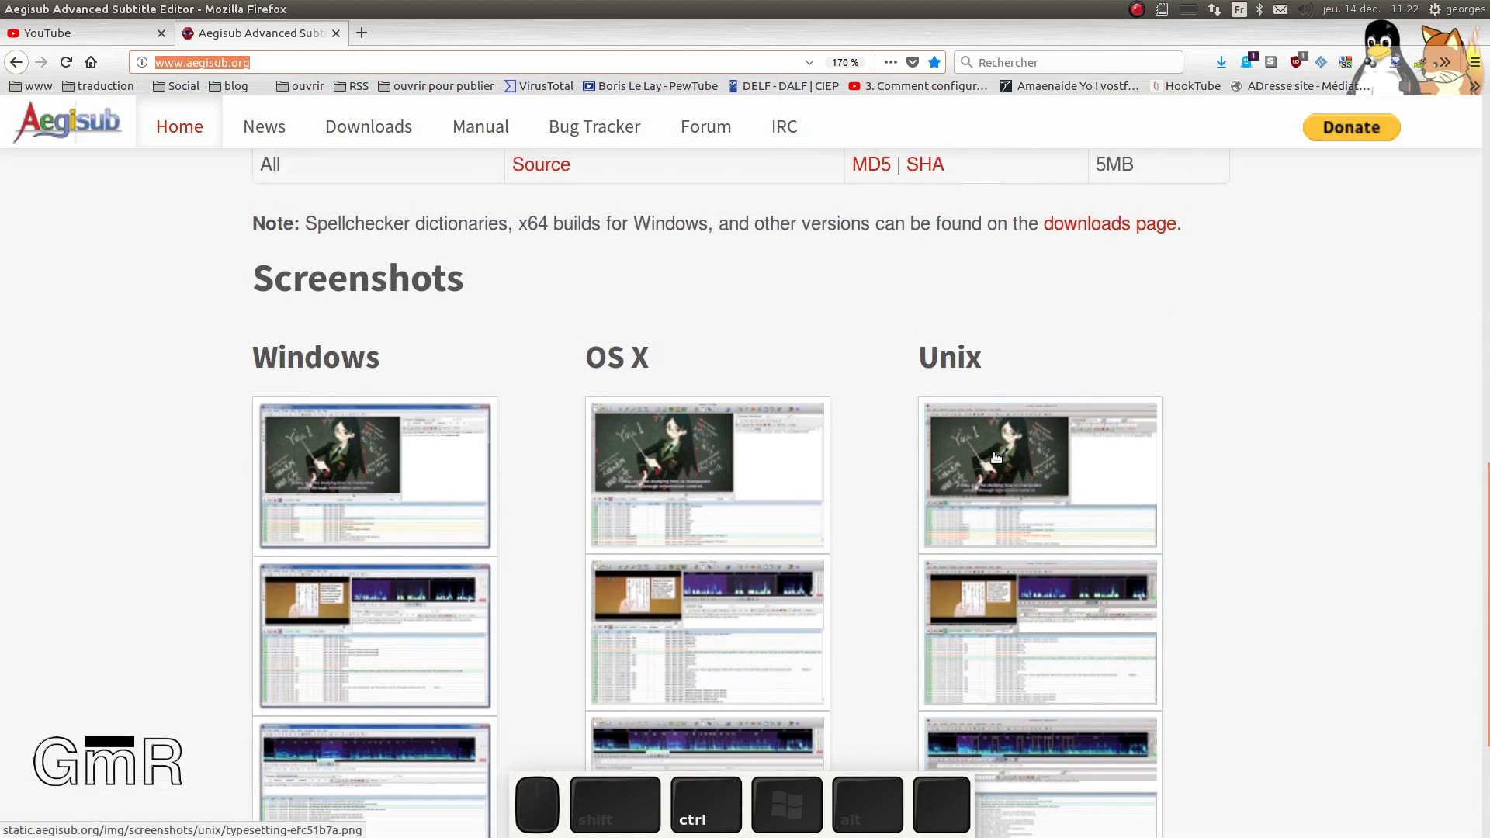
{"action": "scroll", "coordinate": [919, 423], "scroll_direction": "down", "scroll_amount": 3}
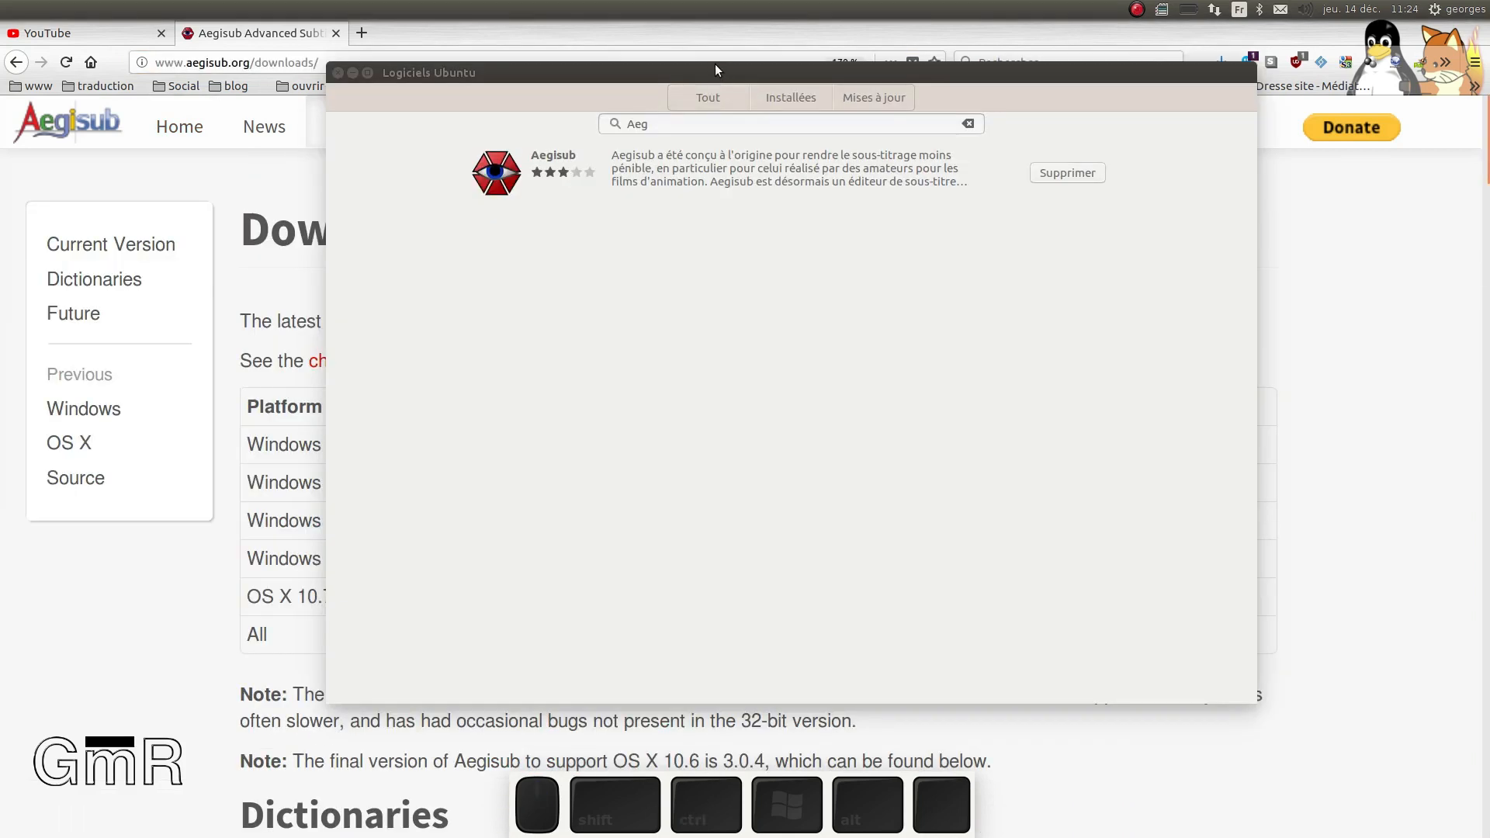
Step: Read the description, details and ratings of Aegisub in Logiciels Ubuntu and close the window
{"action": "left_click_drag", "start_coordinate": [715, 64], "coordinate": [687, 130]}
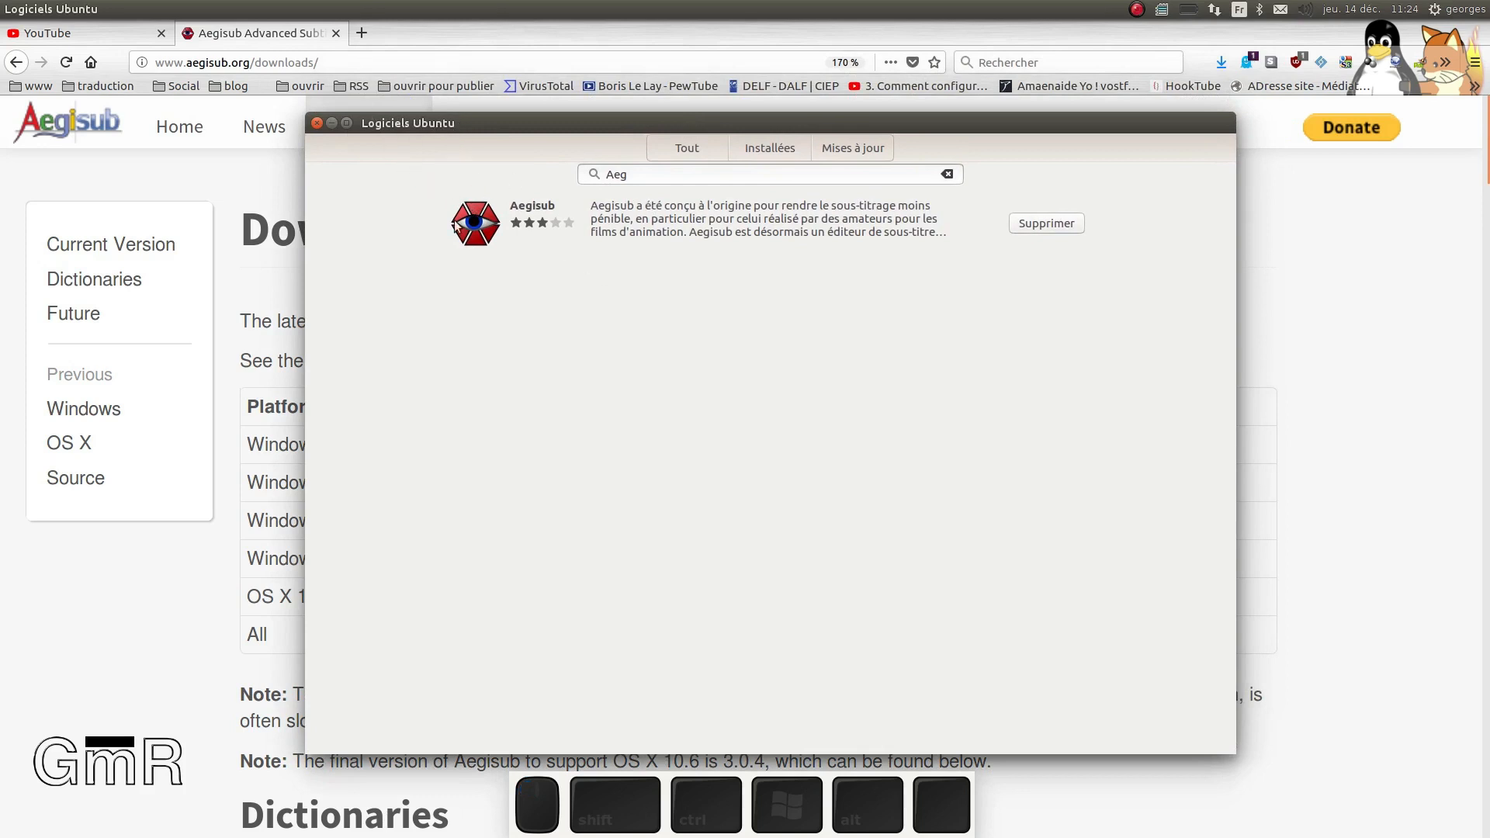
{"action": "left_click", "coordinate": [492, 223]}
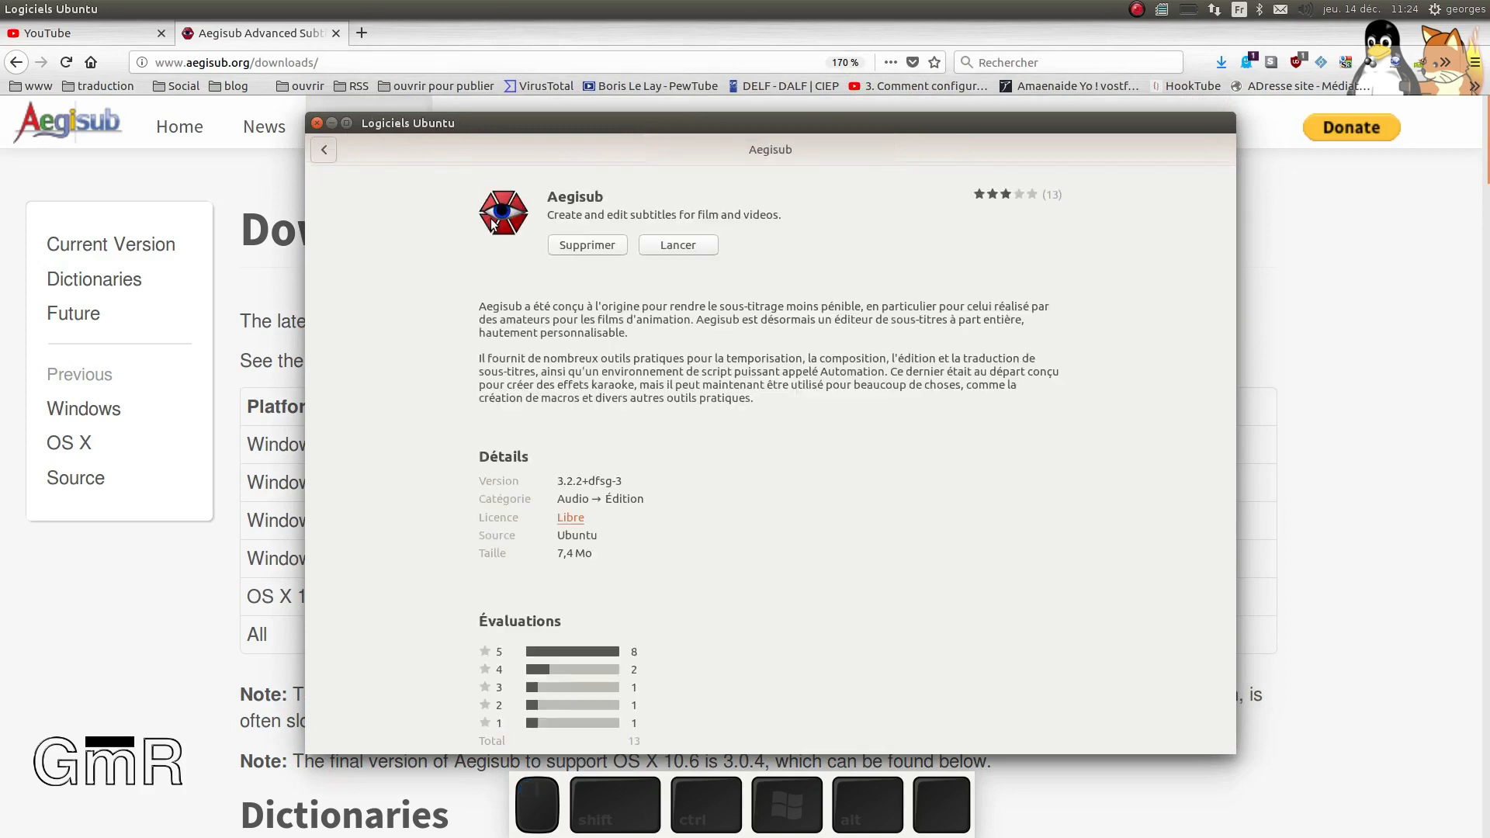
{"action": "scroll", "coordinate": [708, 465], "scroll_direction": "down", "scroll_amount": 1}
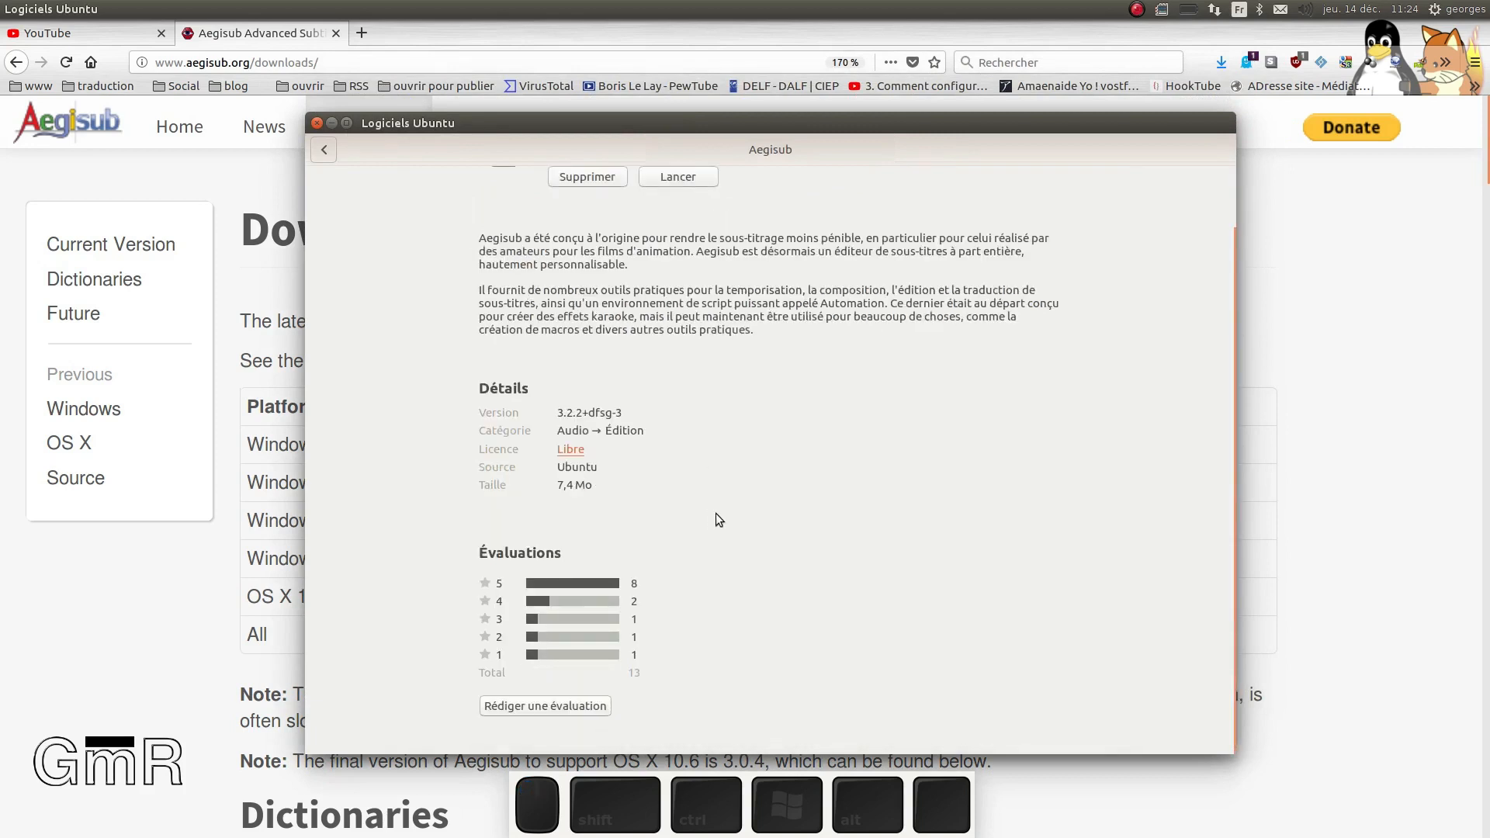
{"action": "scroll", "coordinate": [815, 429], "scroll_direction": "up", "scroll_amount": 1}
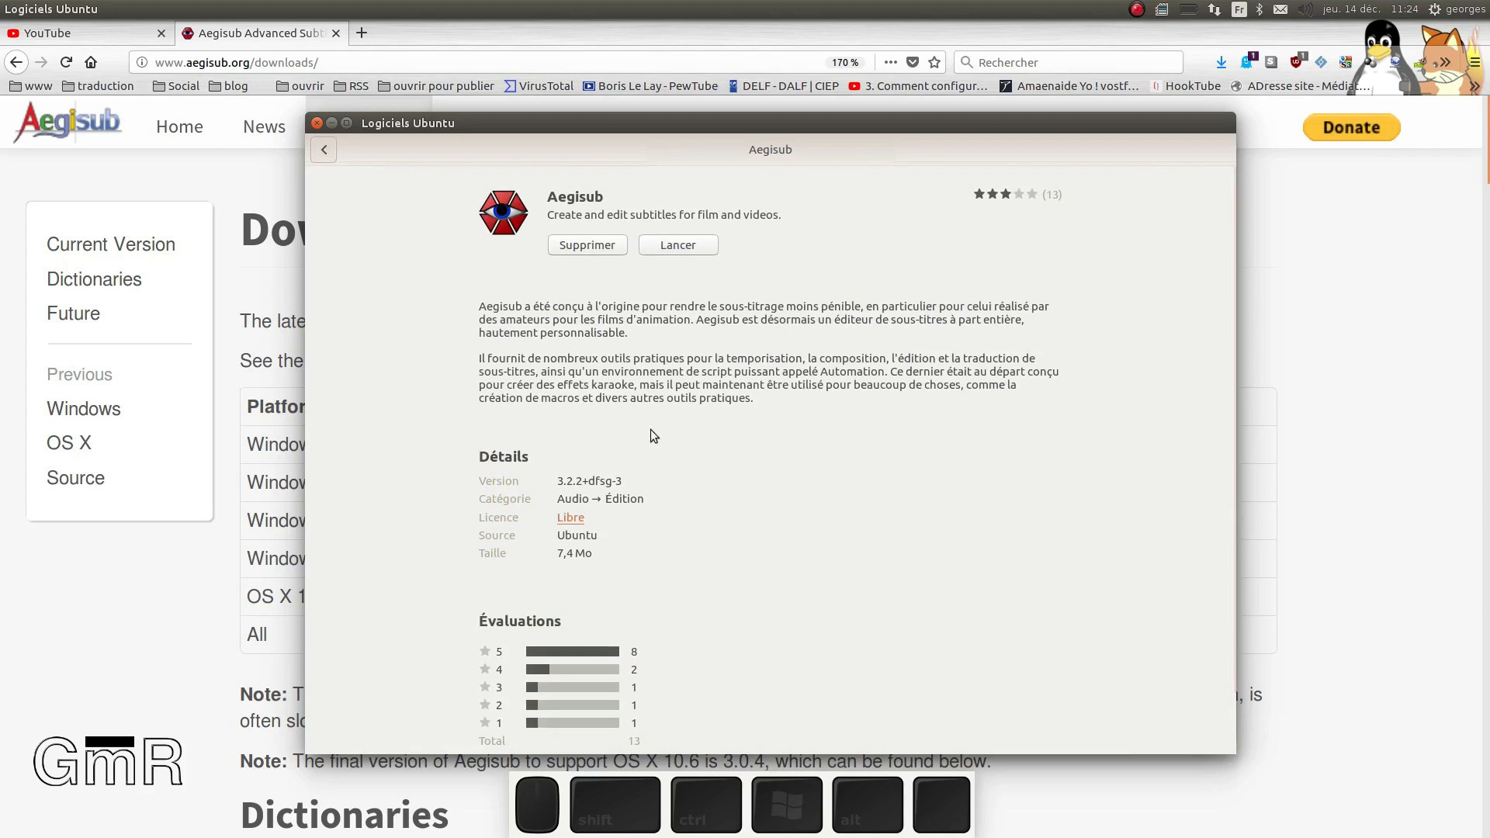
{"action": "left_click", "coordinate": [315, 122]}
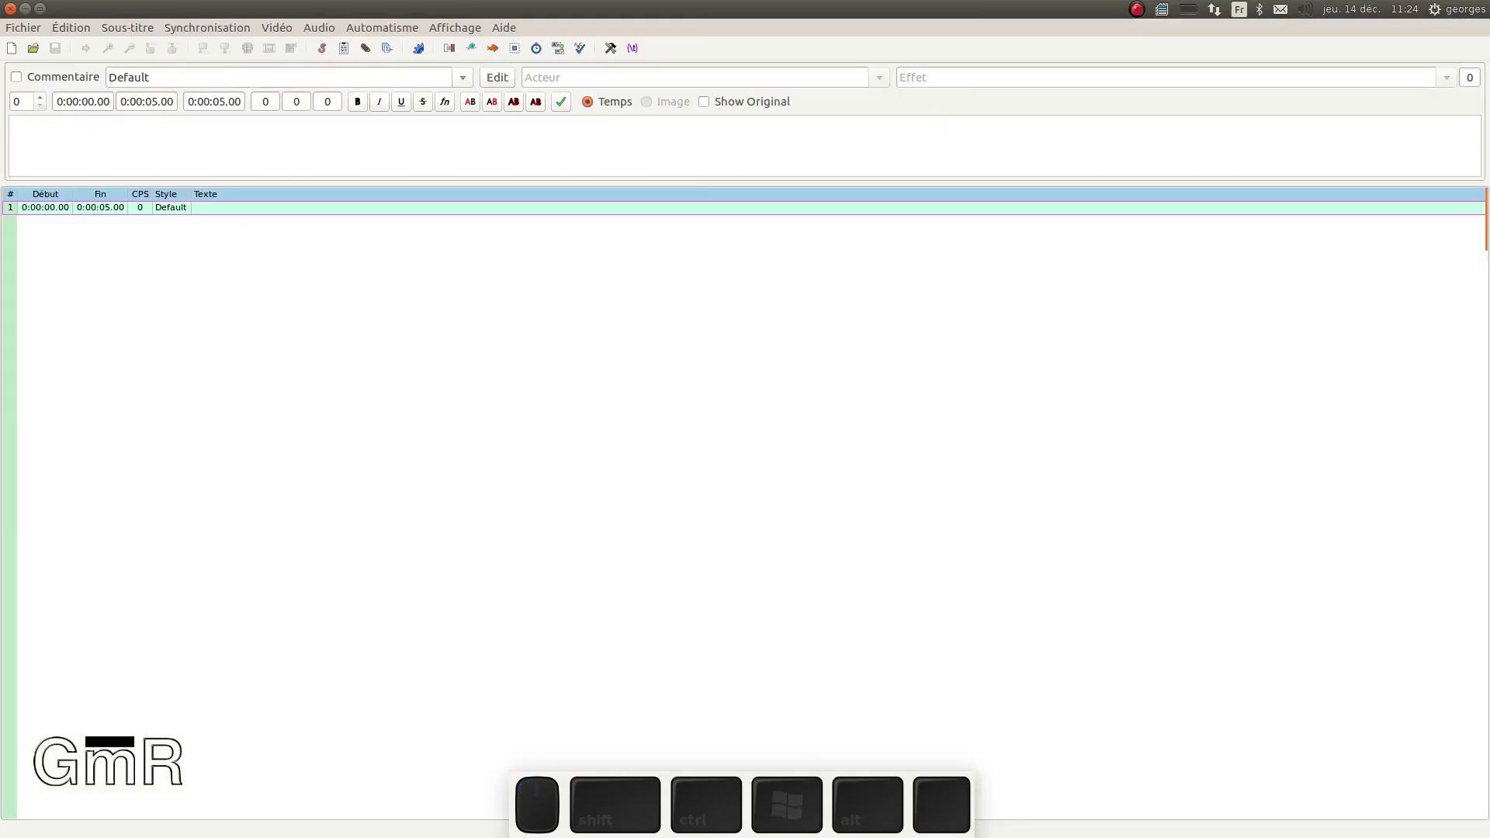
Step: Load captions.srt and Annonce%20de%20ma%20chaine.mp4 from the file manager into Aegisub, and briefly play the start of the video
{"action": "left_click_drag", "start_coordinate": [0, 333], "coordinate": [968, 269]}
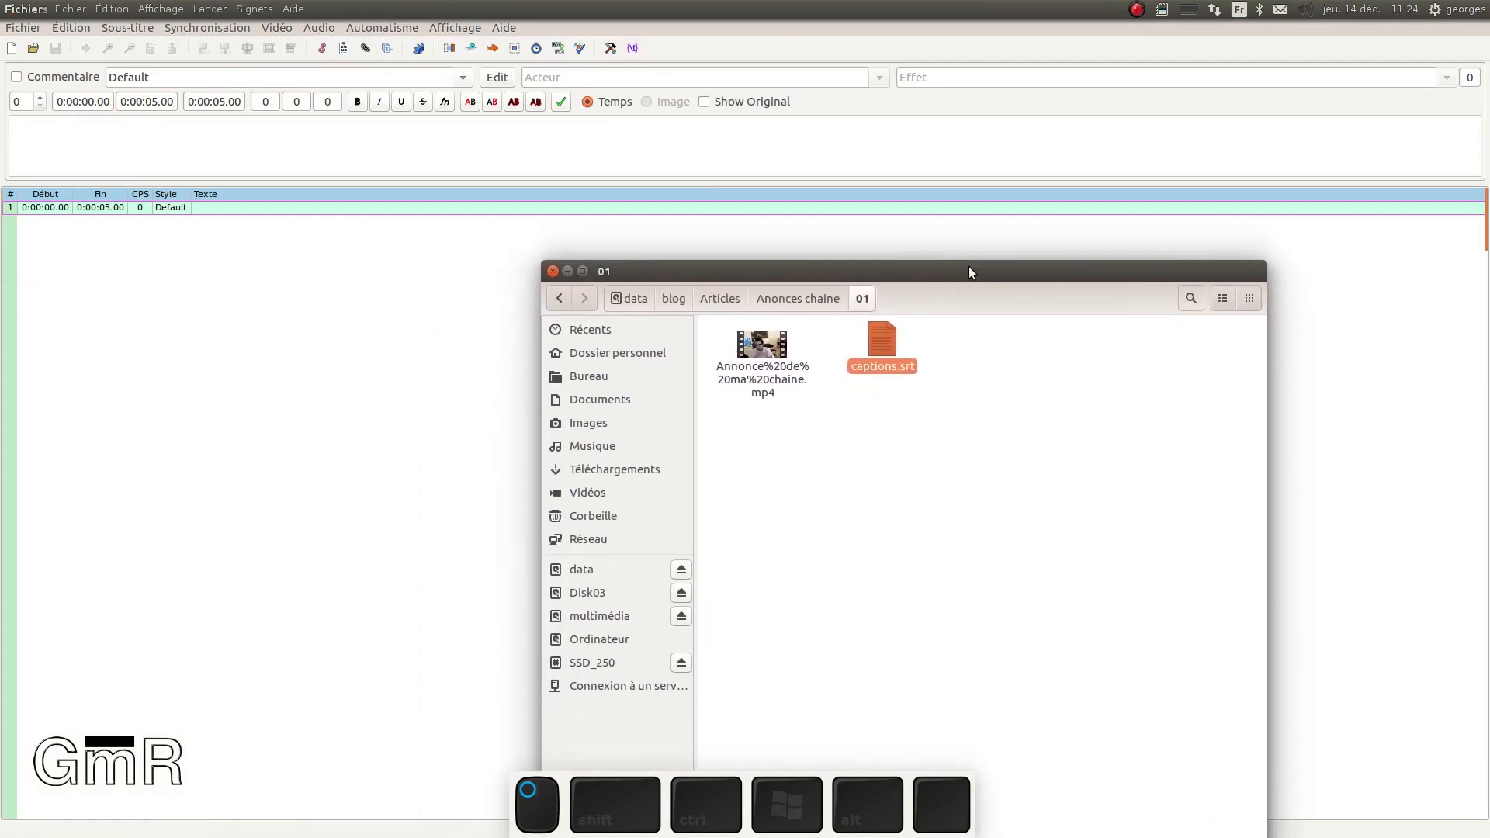
{"action": "left_click_drag", "start_coordinate": [885, 343], "coordinate": [342, 454]}
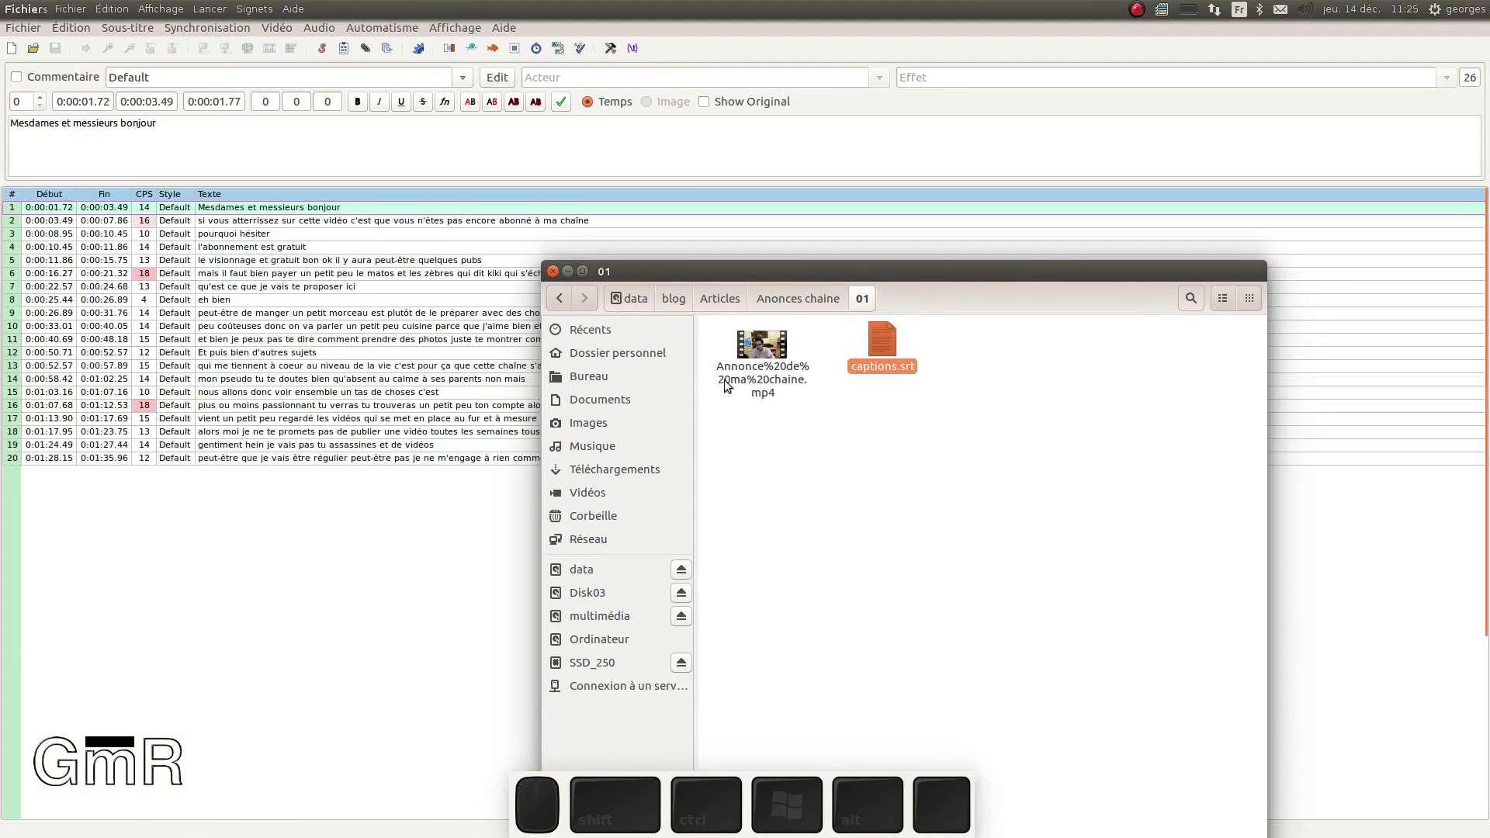
{"action": "left_click_drag", "start_coordinate": [757, 357], "coordinate": [210, 544]}
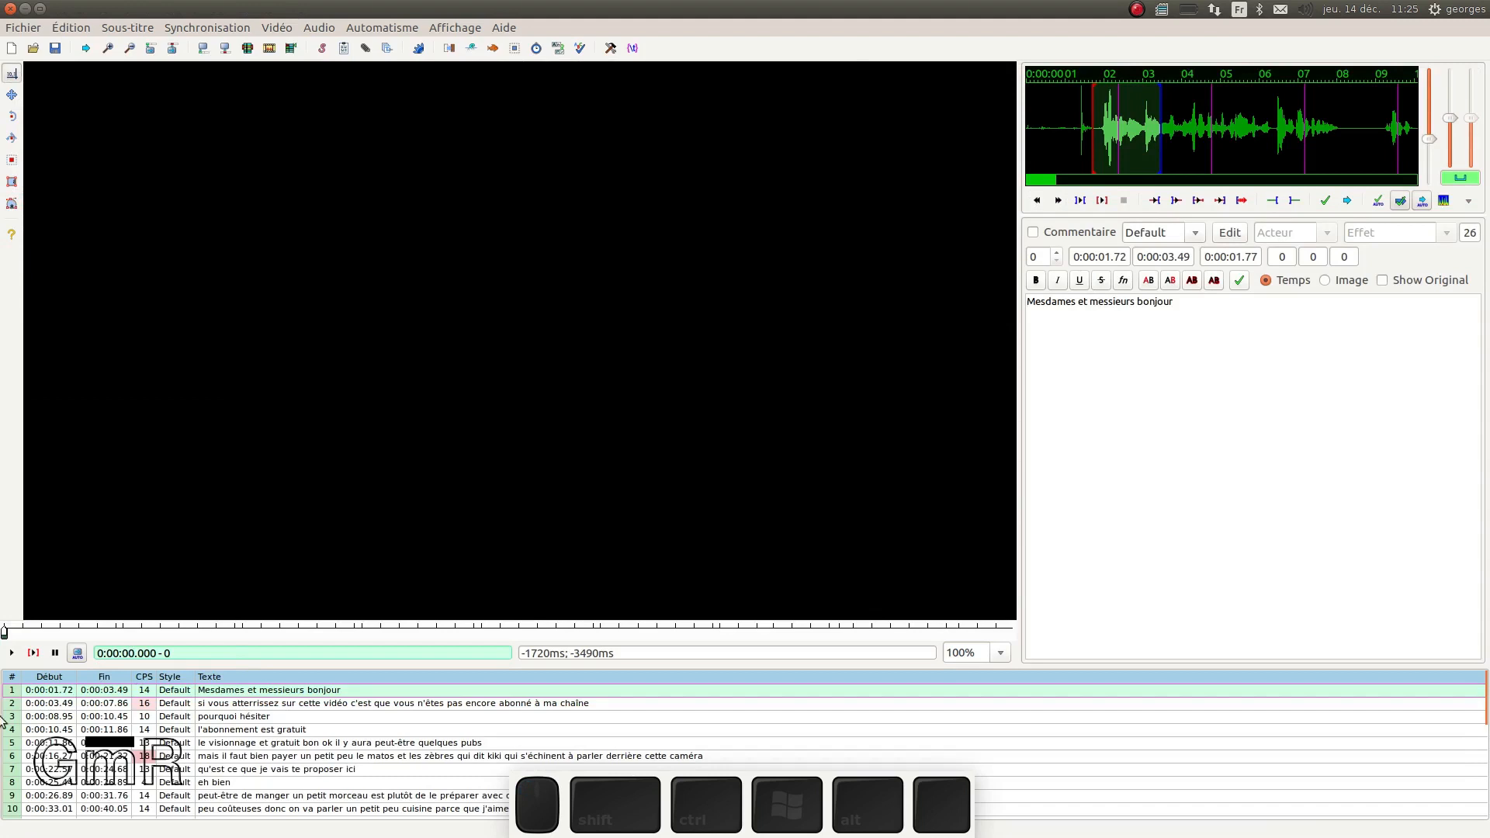
{"action": "left_click", "coordinate": [11, 654]}
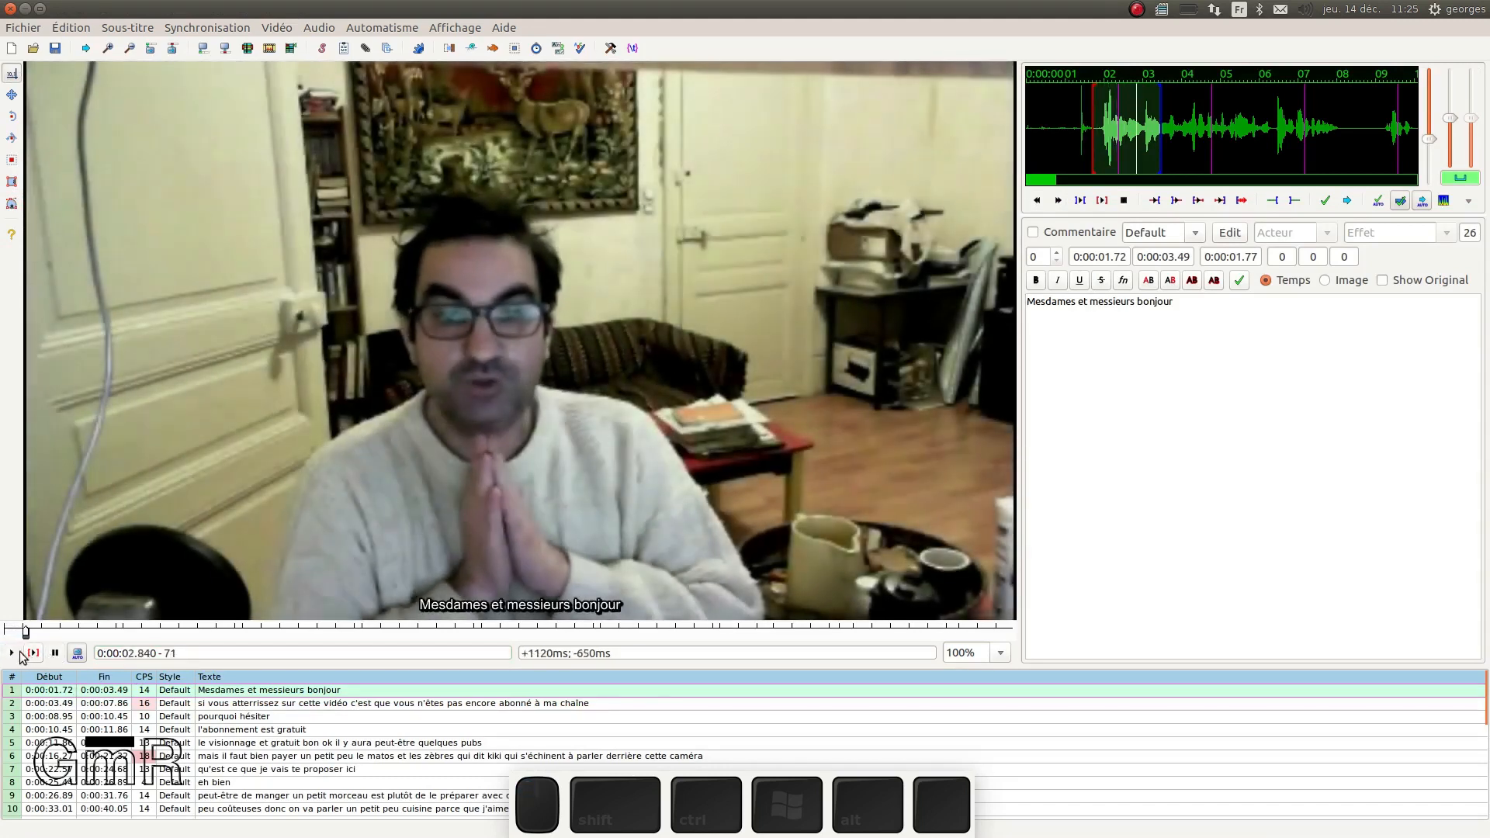
{"action": "left_click", "coordinate": [53, 653]}
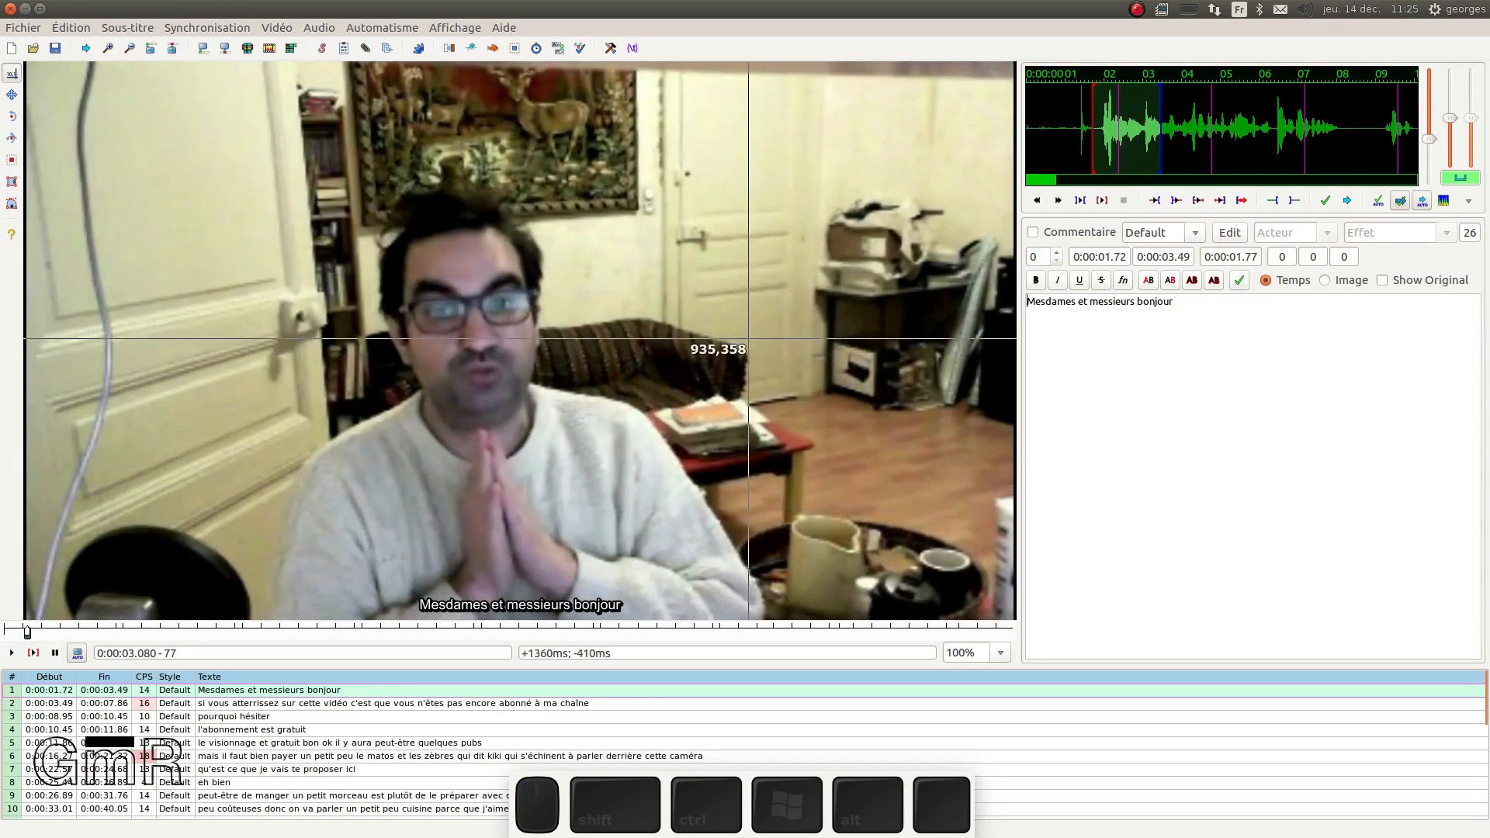
Step: Set the video display zoom to 75% after trying 50%
{"action": "left_click", "coordinate": [1000, 653]}
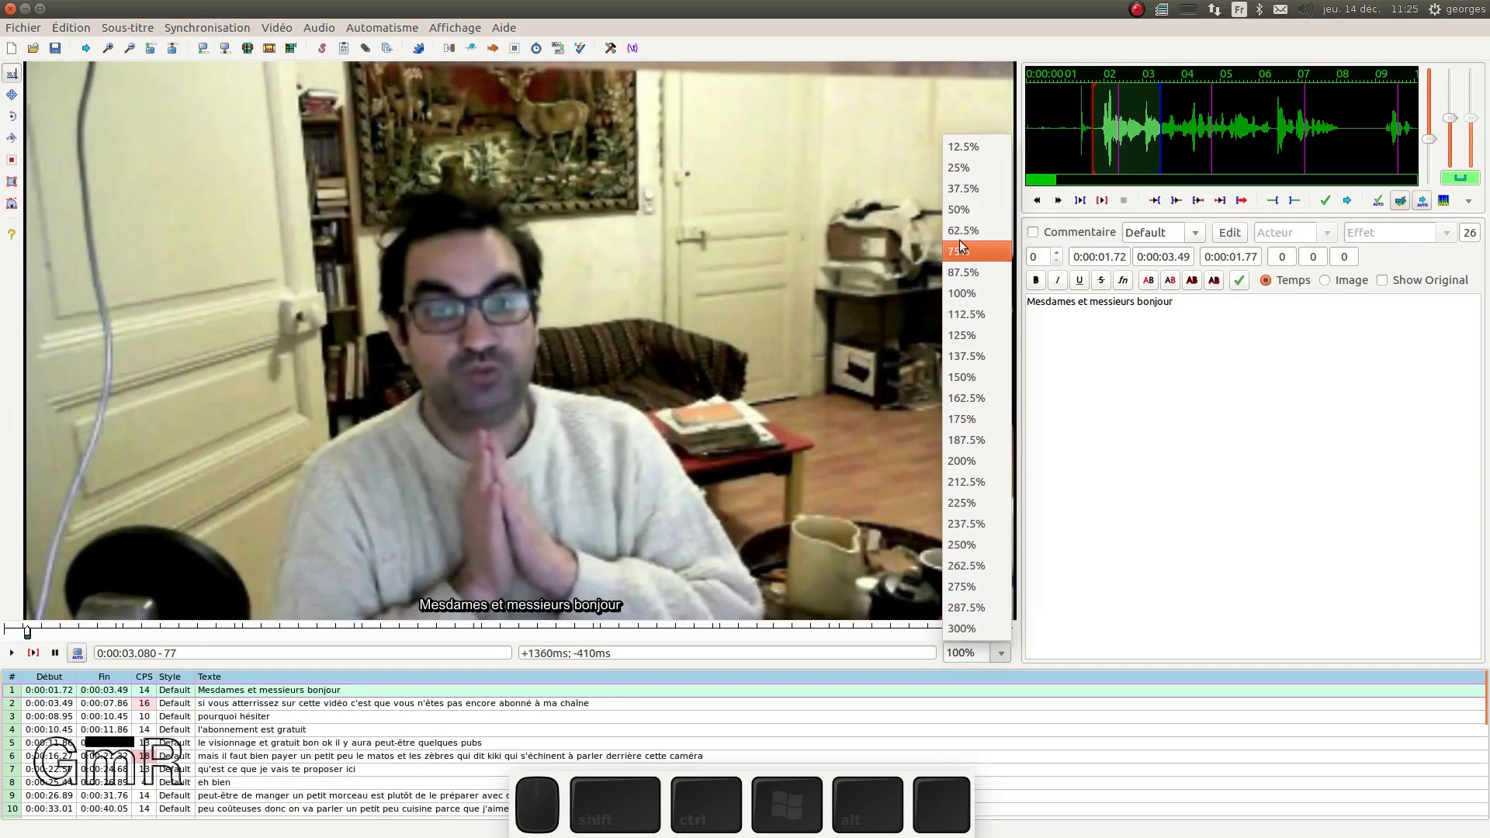
{"action": "left_click", "coordinate": [961, 216]}
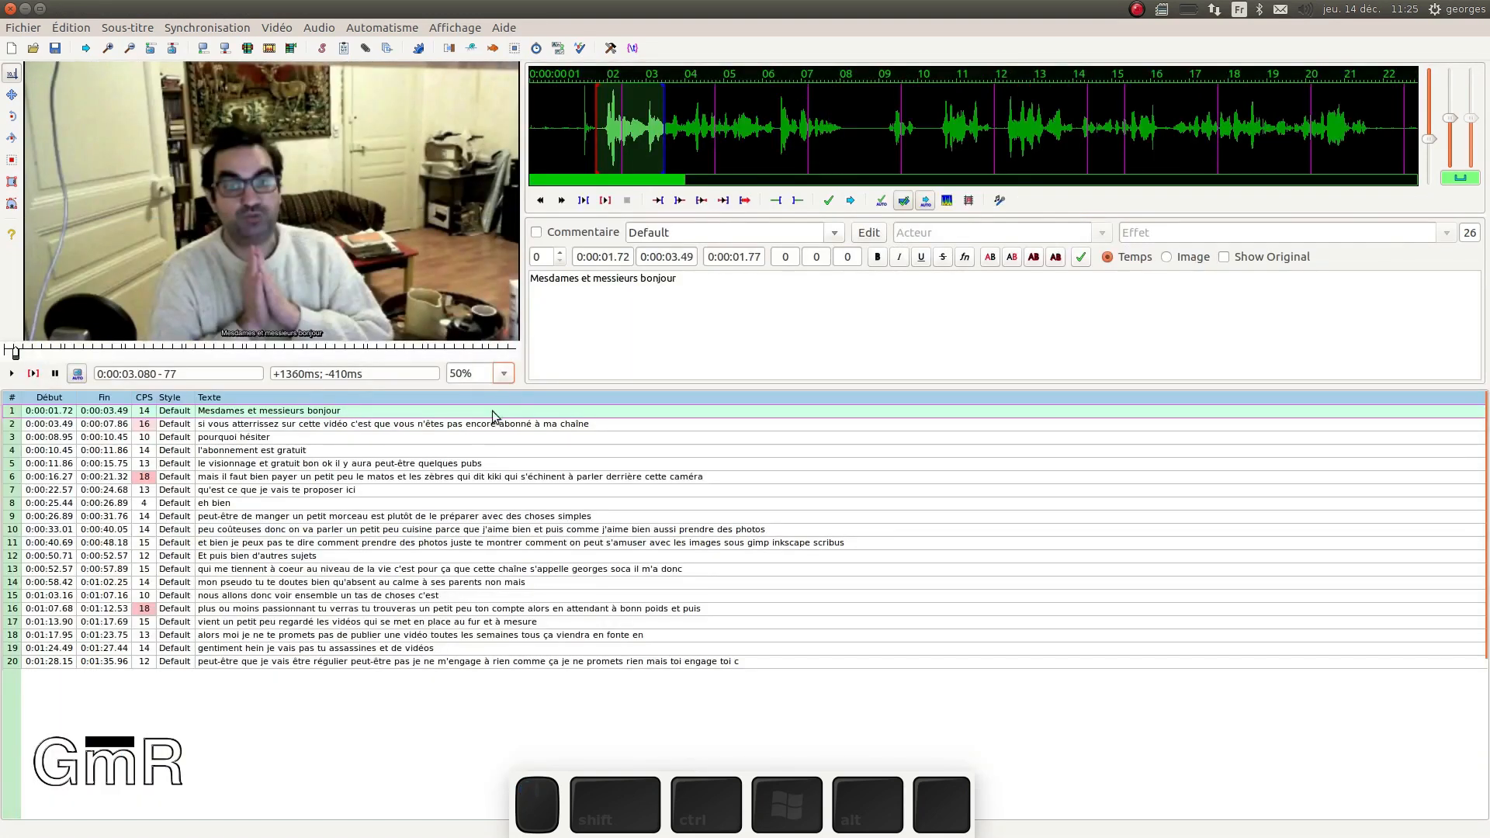
{"action": "left_click", "coordinate": [506, 376]}
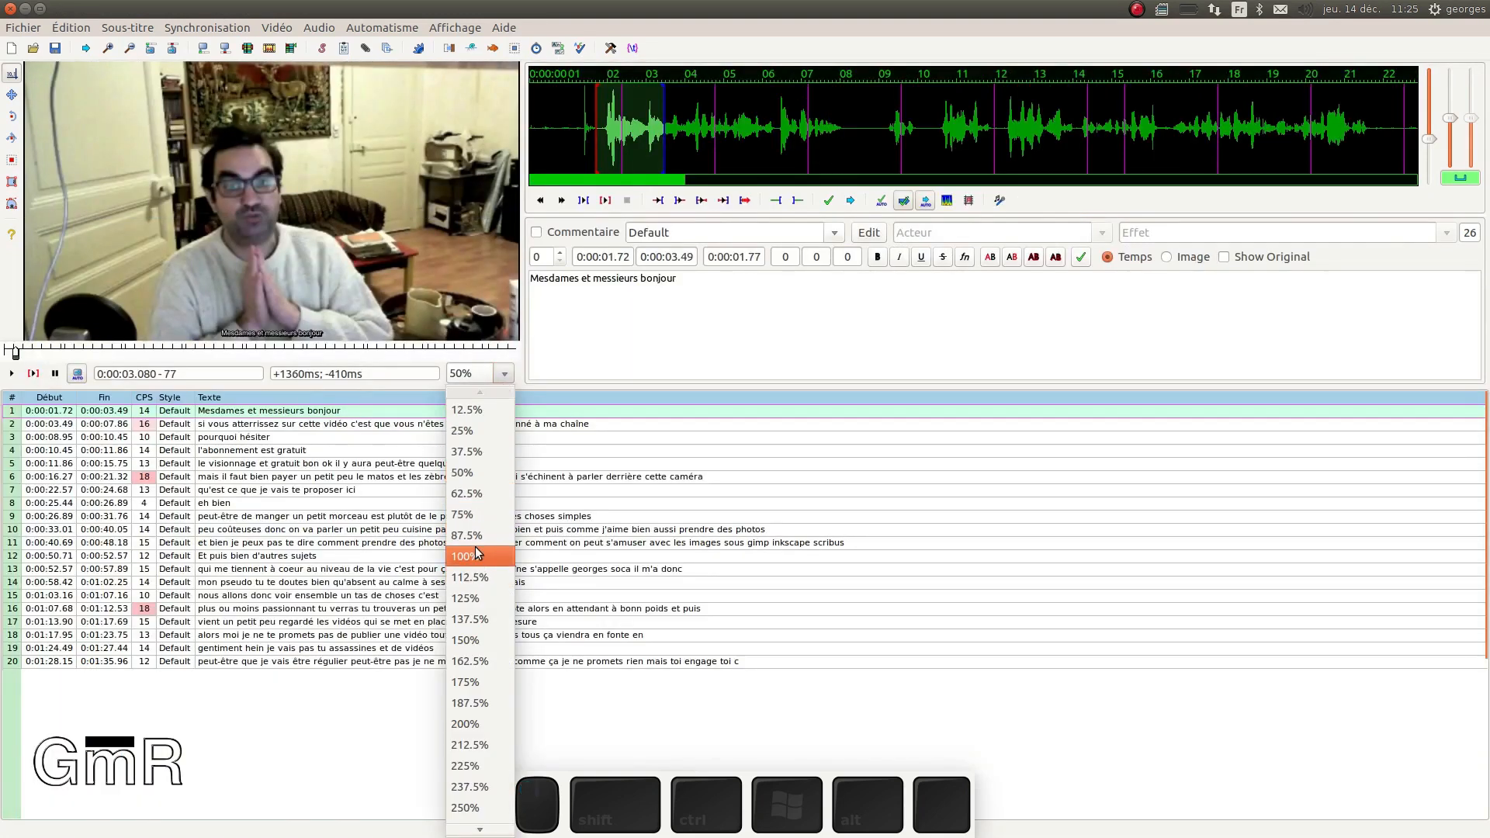
{"action": "left_click", "coordinate": [466, 515]}
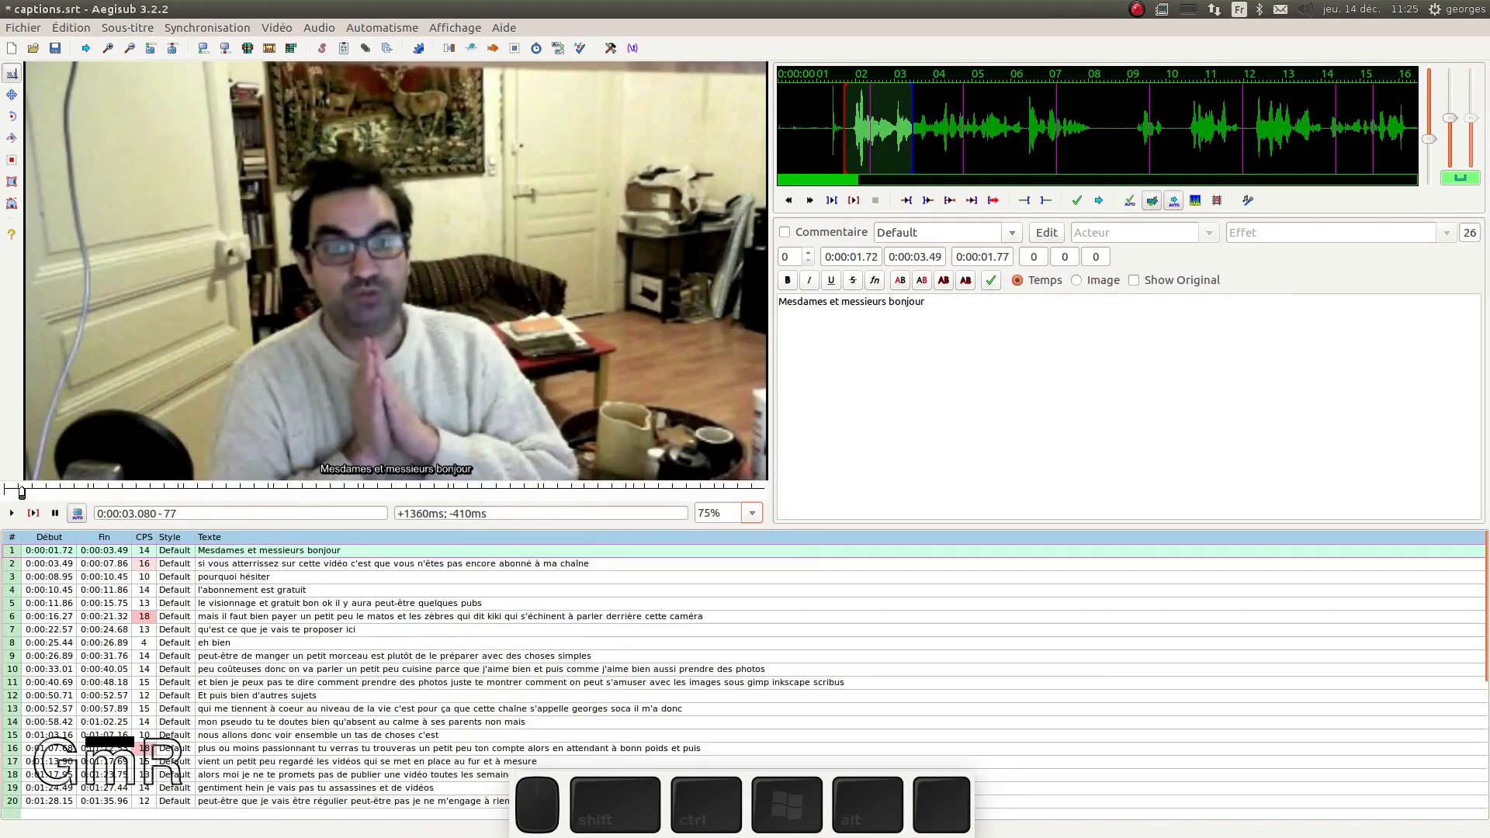
Step: Reopen captions.srt with the open-subtitles command, discarding the unsaved changes and unloading the associated audio and video
{"action": "left_click", "coordinate": [27, 31]}
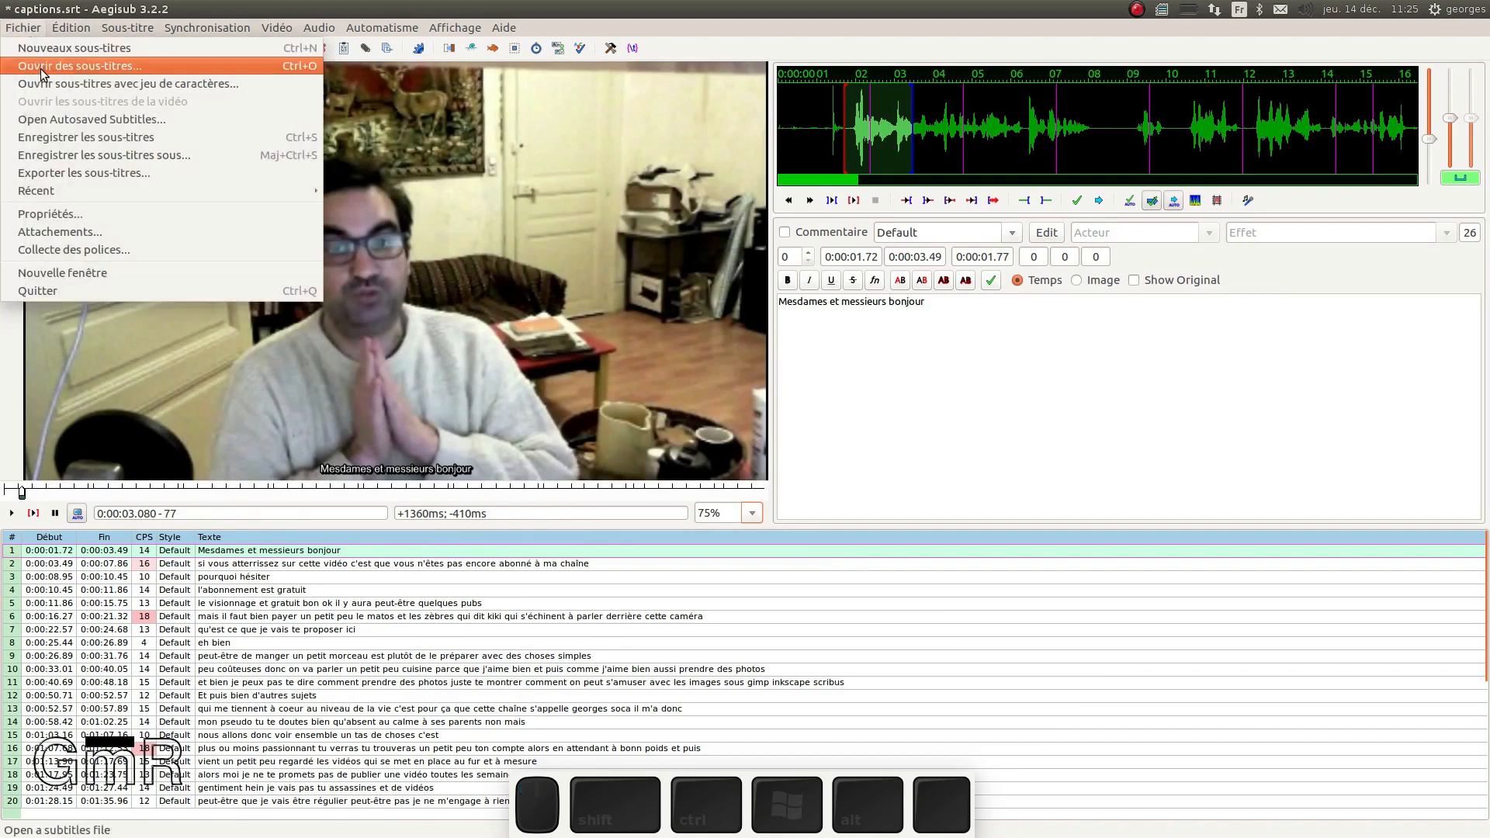
{"action": "left_click", "coordinate": [97, 70]}
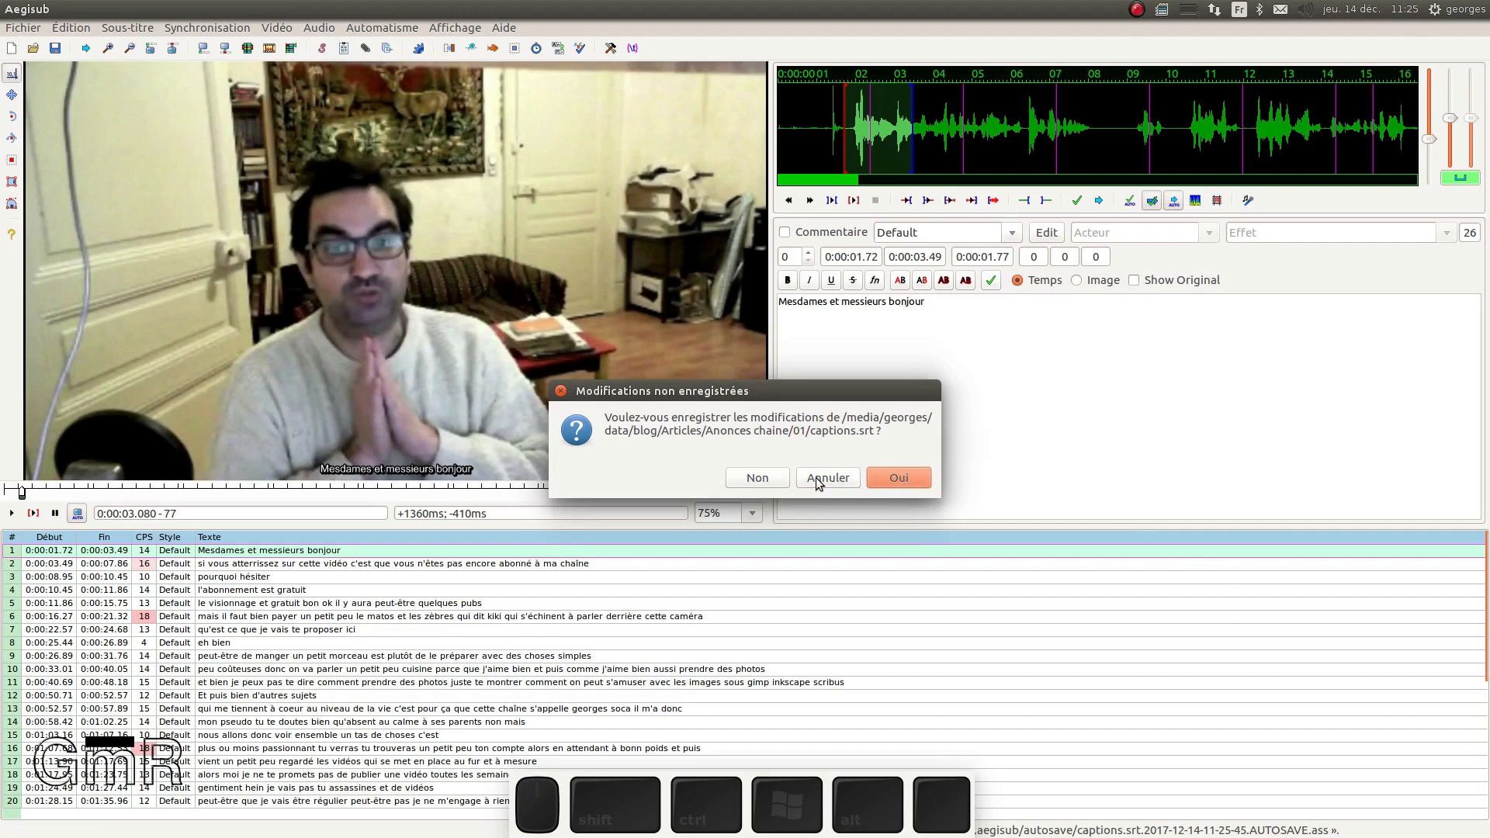
{"action": "left_click", "coordinate": [767, 481]}
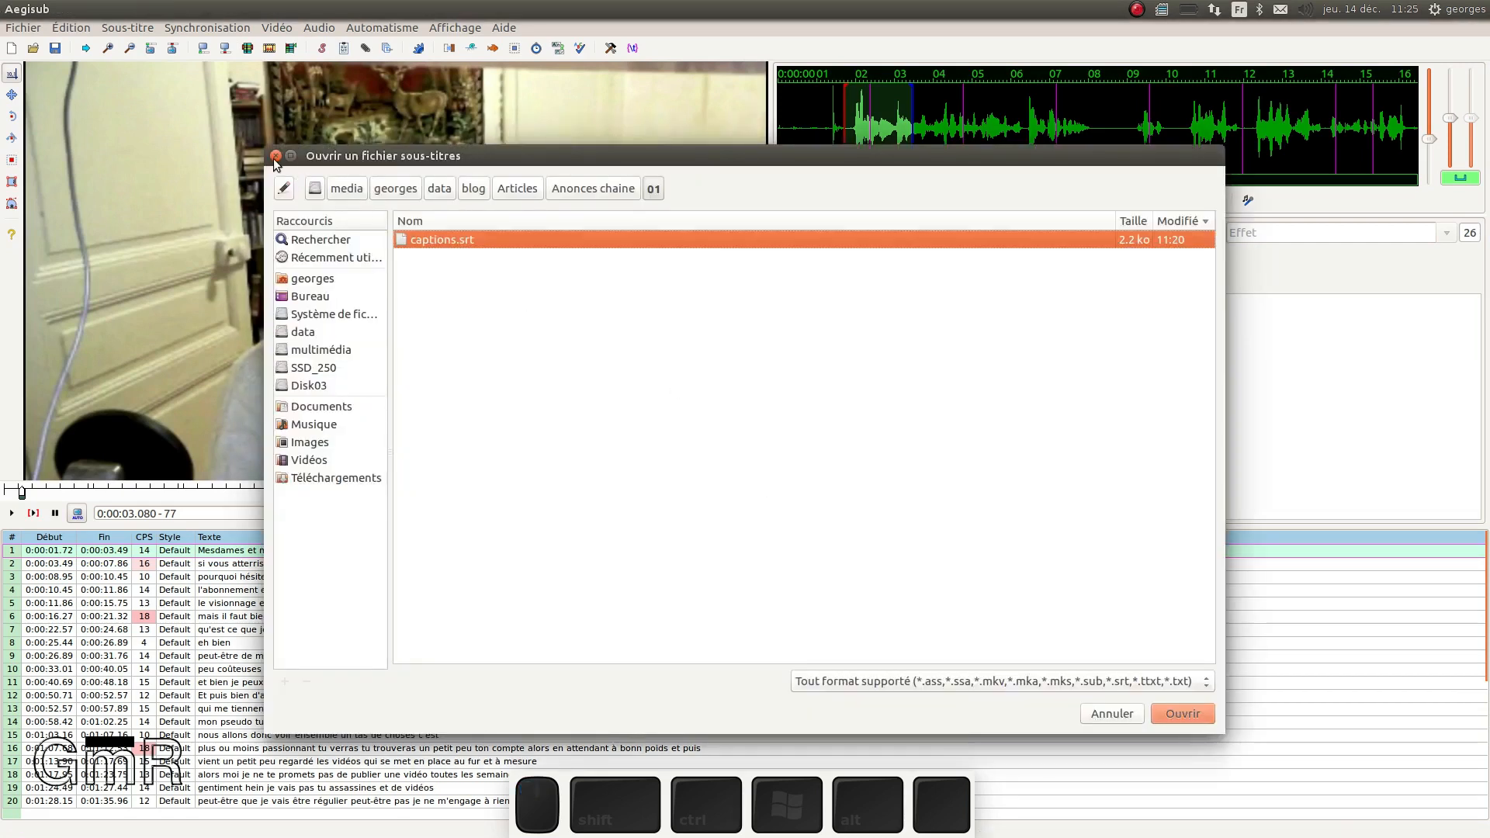
{"action": "left_click", "coordinate": [1173, 712]}
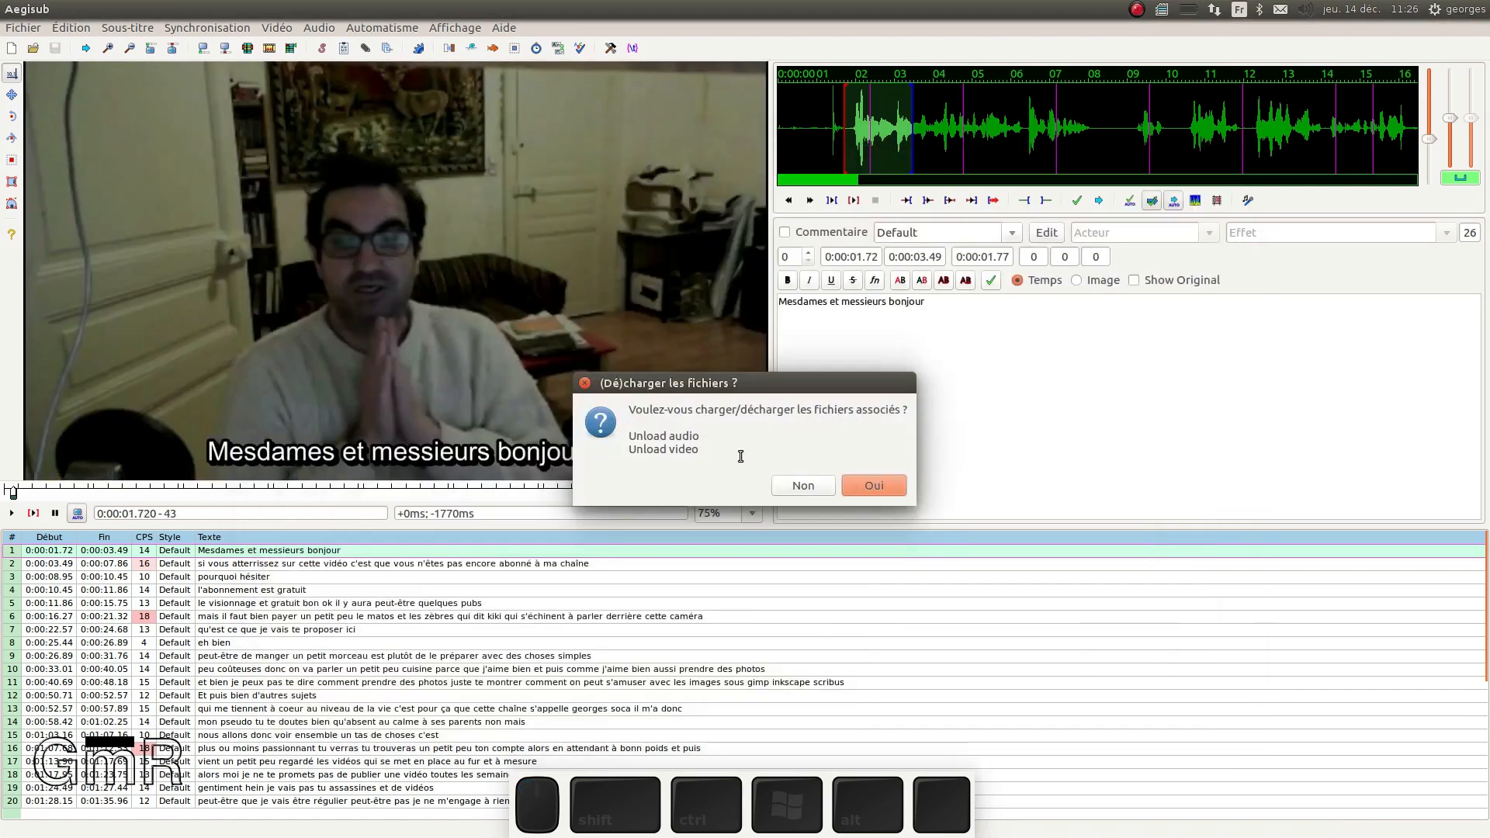
{"action": "left_click", "coordinate": [858, 484]}
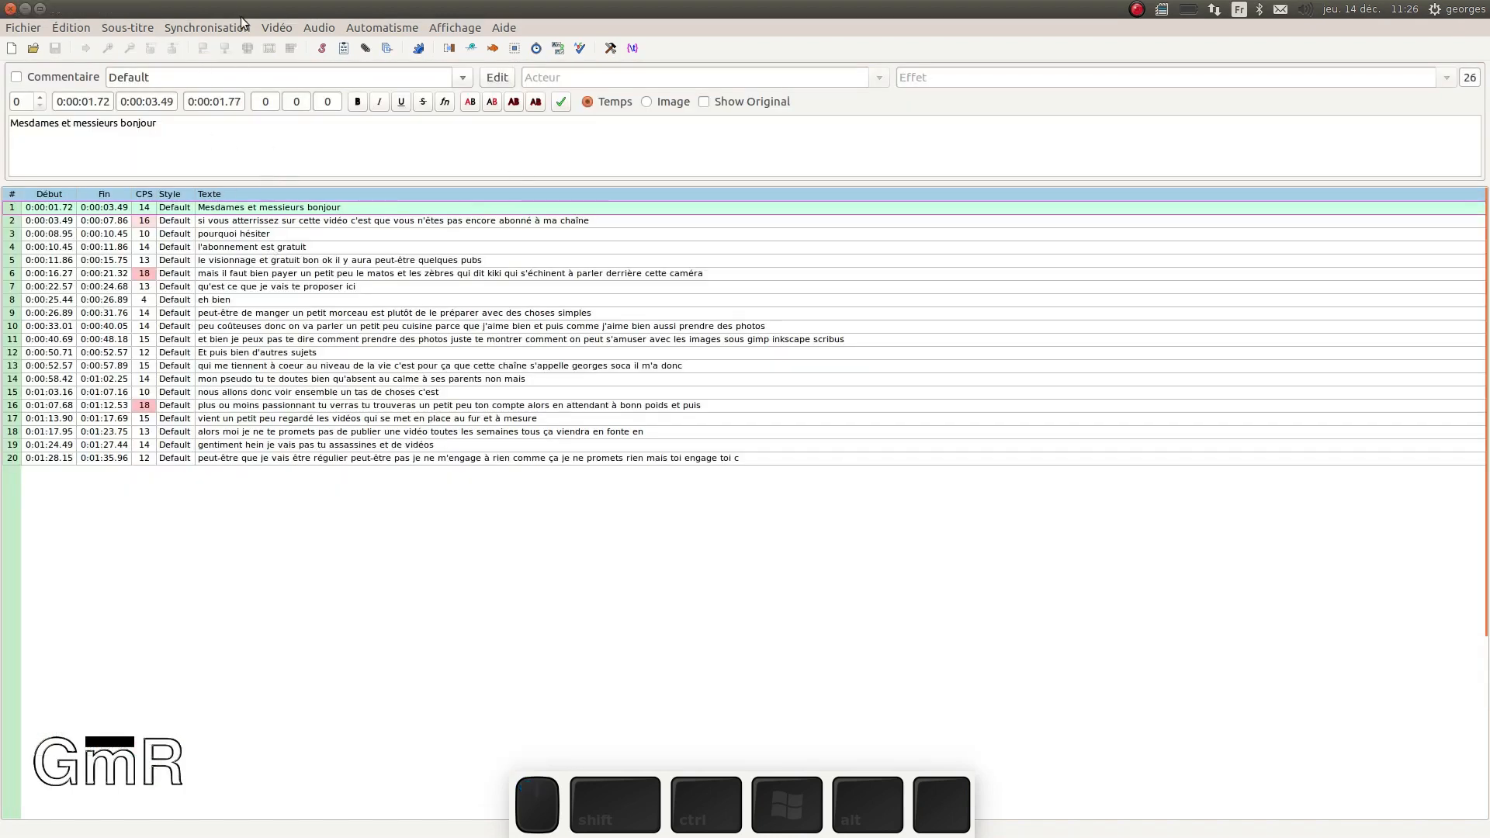
Step: Open the video Annonce%20de%20ma%20chaine.mp4 from the Anonces chaine/01 folder and load the audio from the video
{"action": "left_click", "coordinate": [277, 28]}
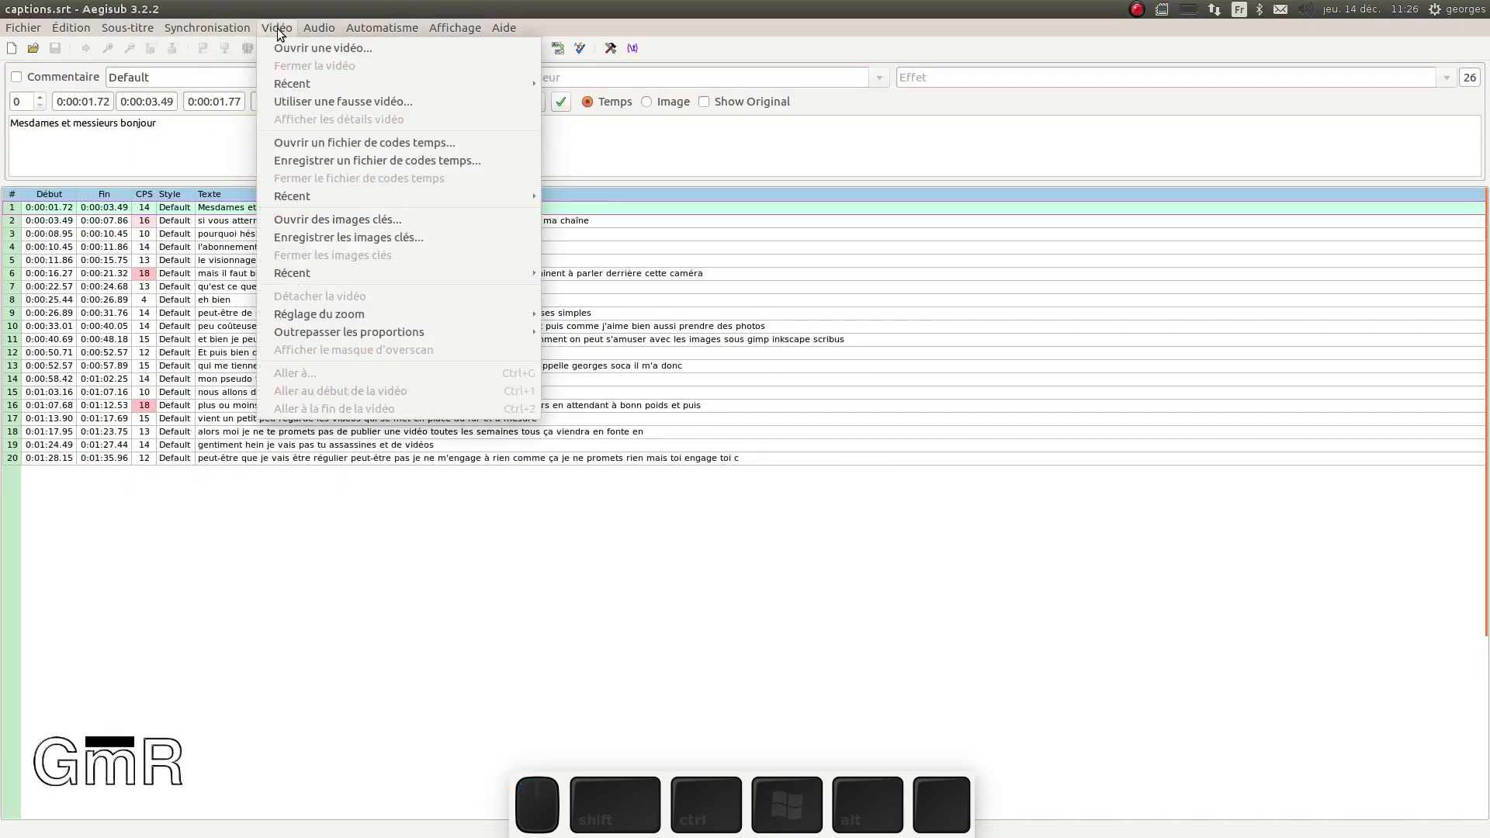
{"action": "left_click", "coordinate": [291, 45]}
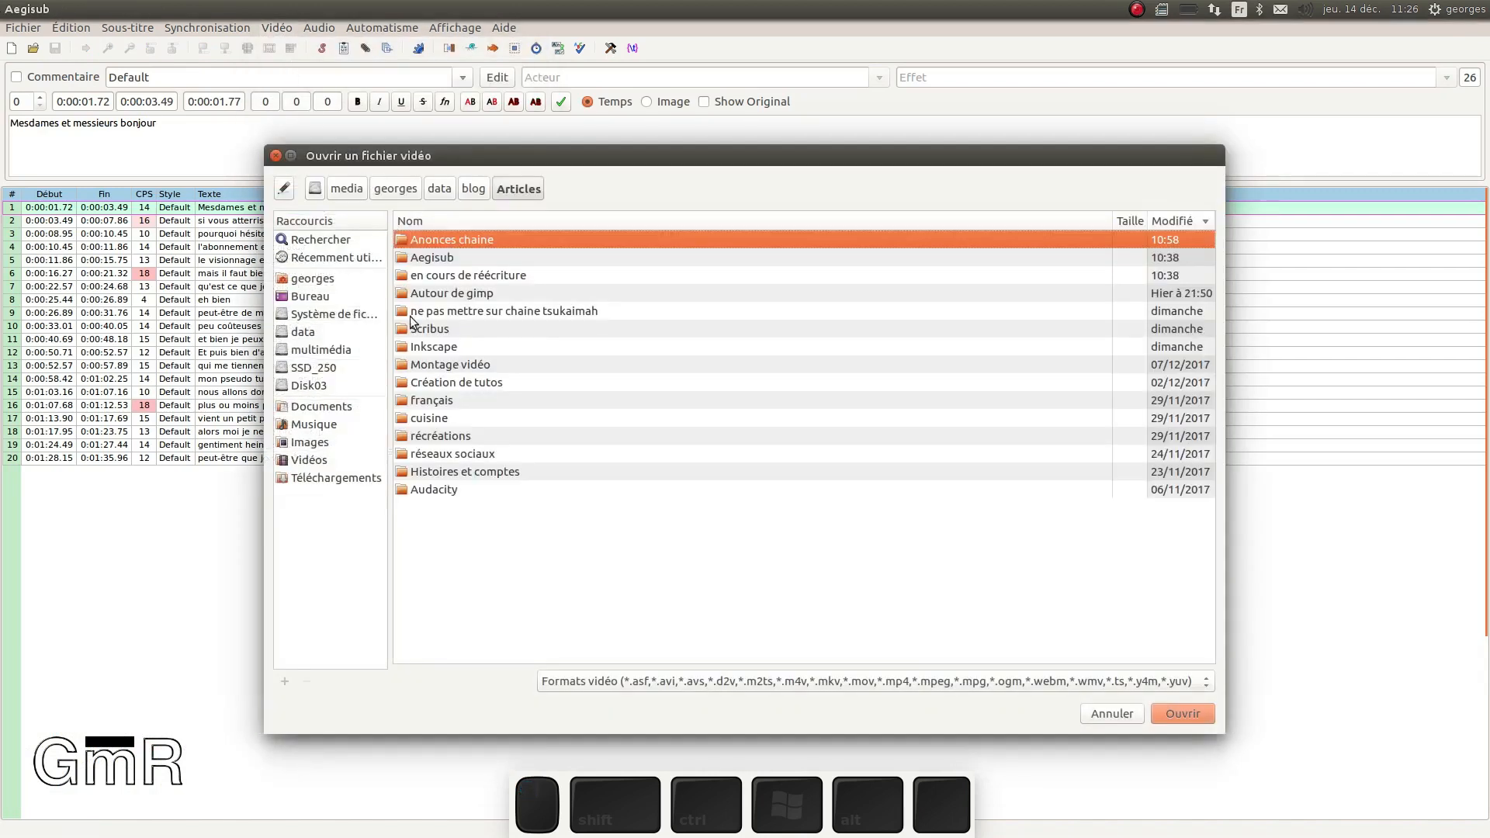
{"action": "double_click", "coordinate": [472, 237]}
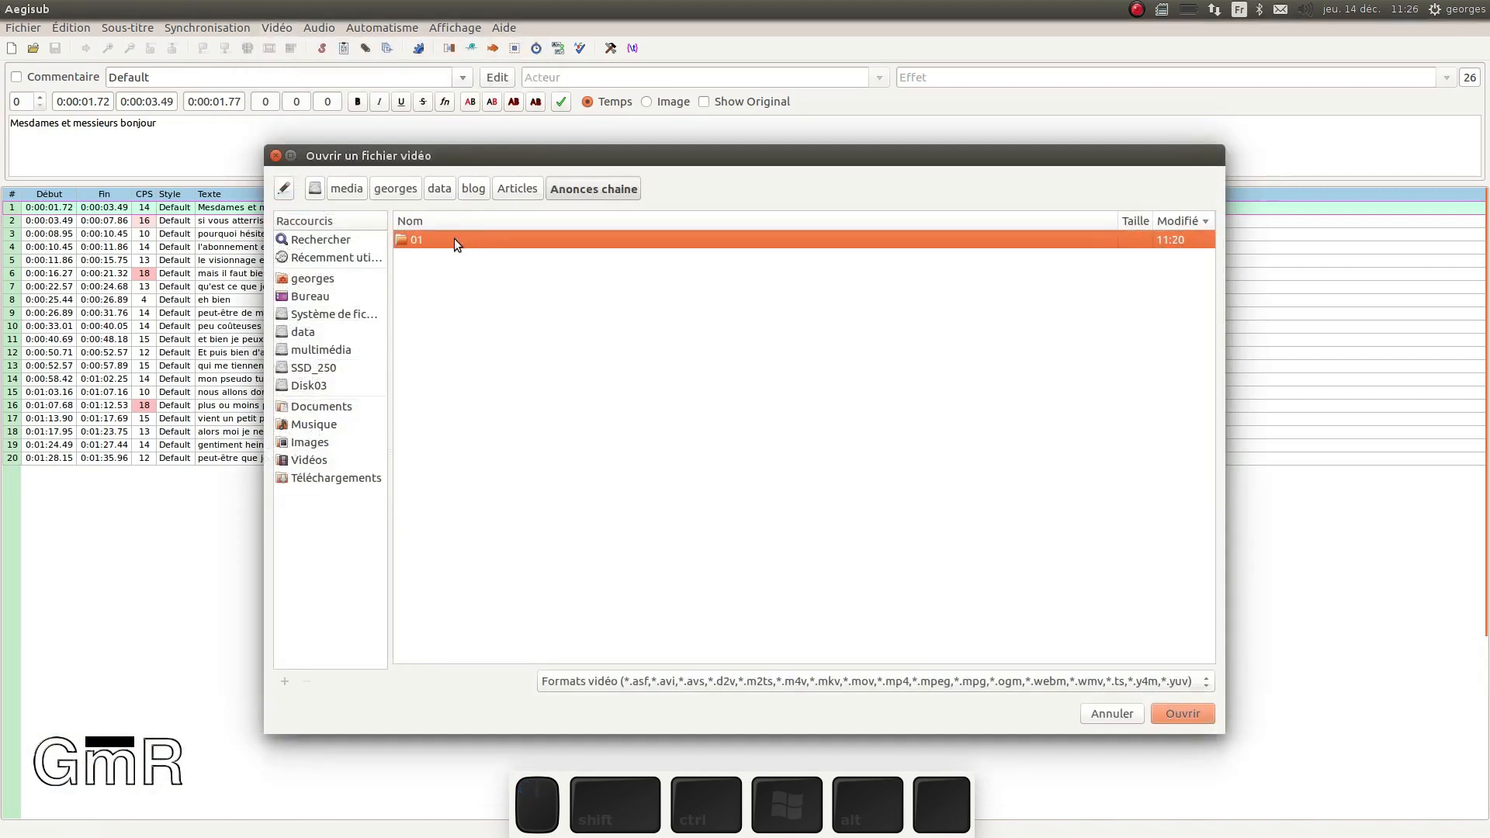
{"action": "double_click", "coordinate": [454, 239]}
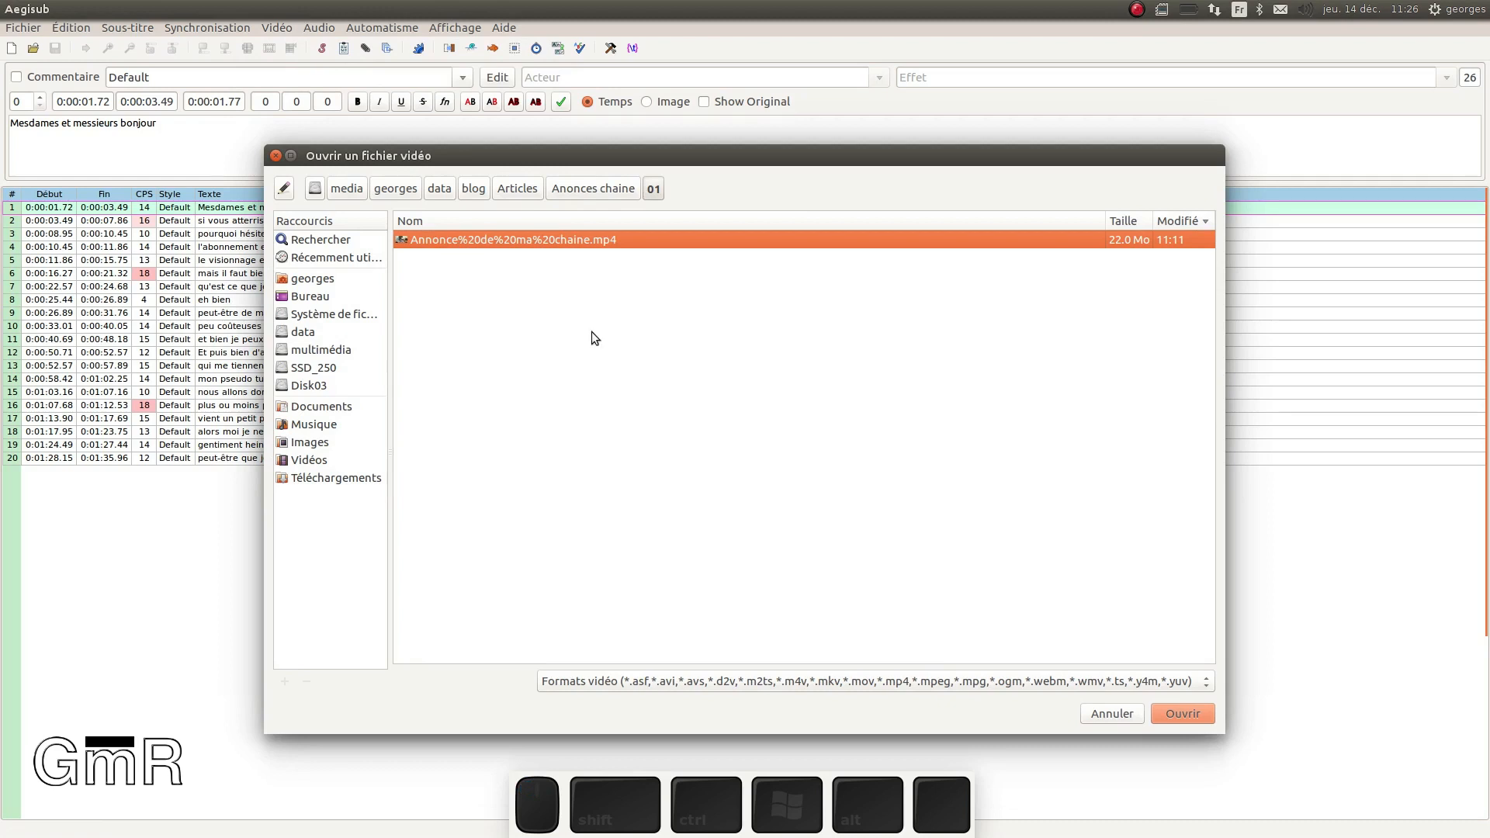
{"action": "left_click", "coordinate": [1185, 706]}
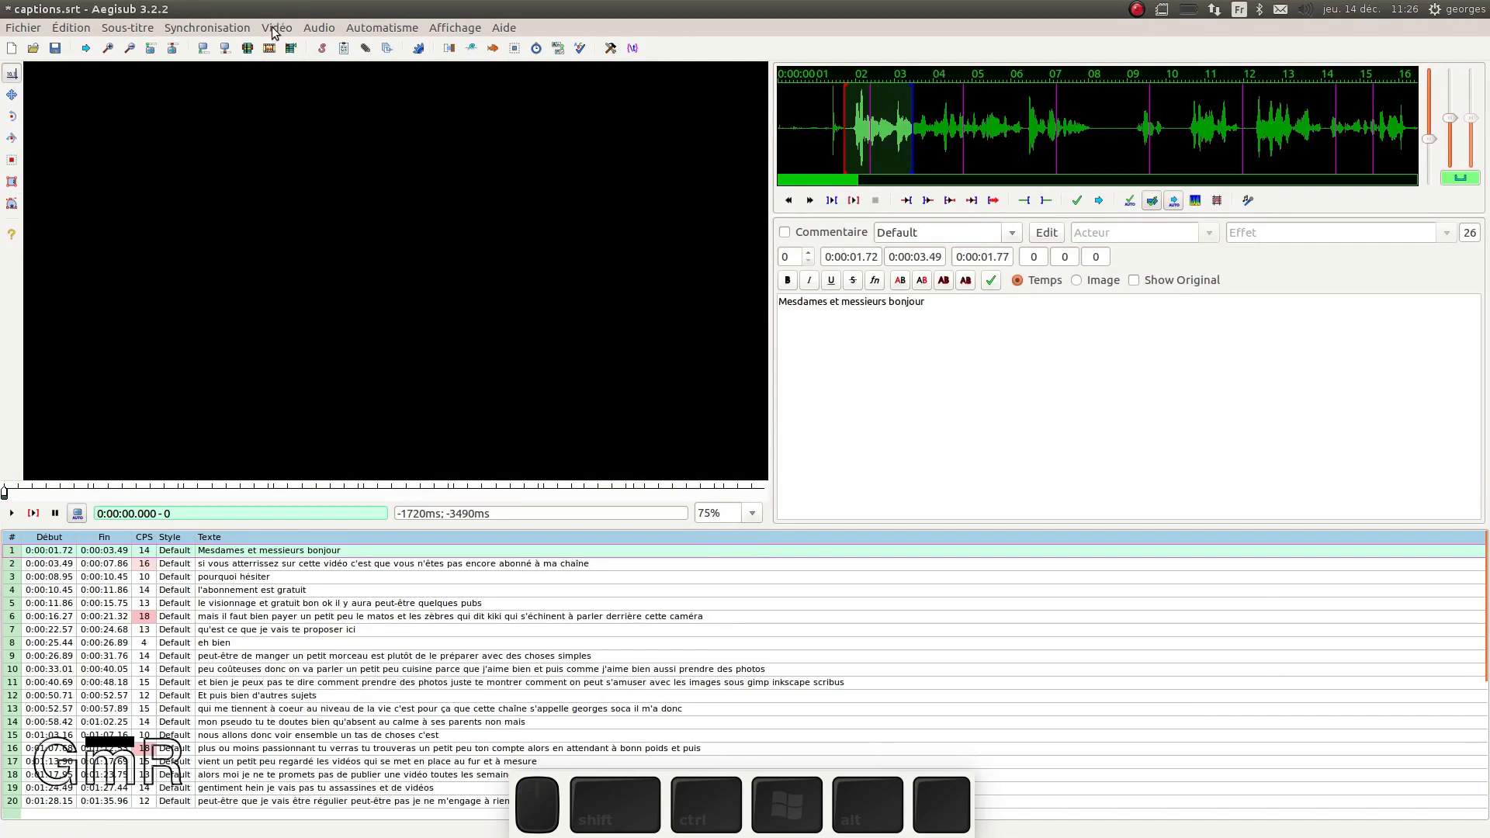
{"action": "left_click", "coordinate": [313, 28]}
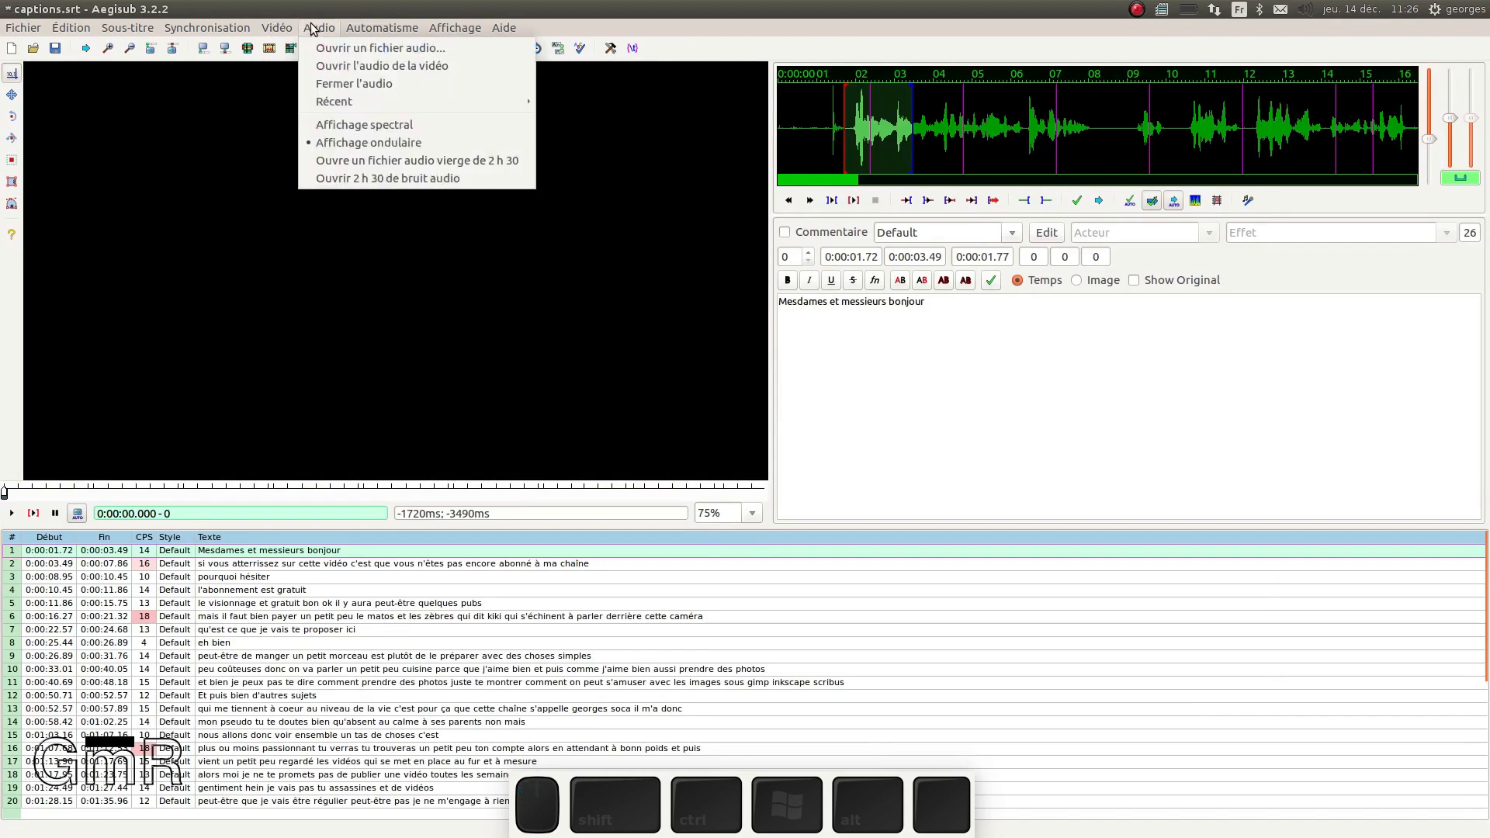
{"action": "left_click", "coordinate": [394, 68]}
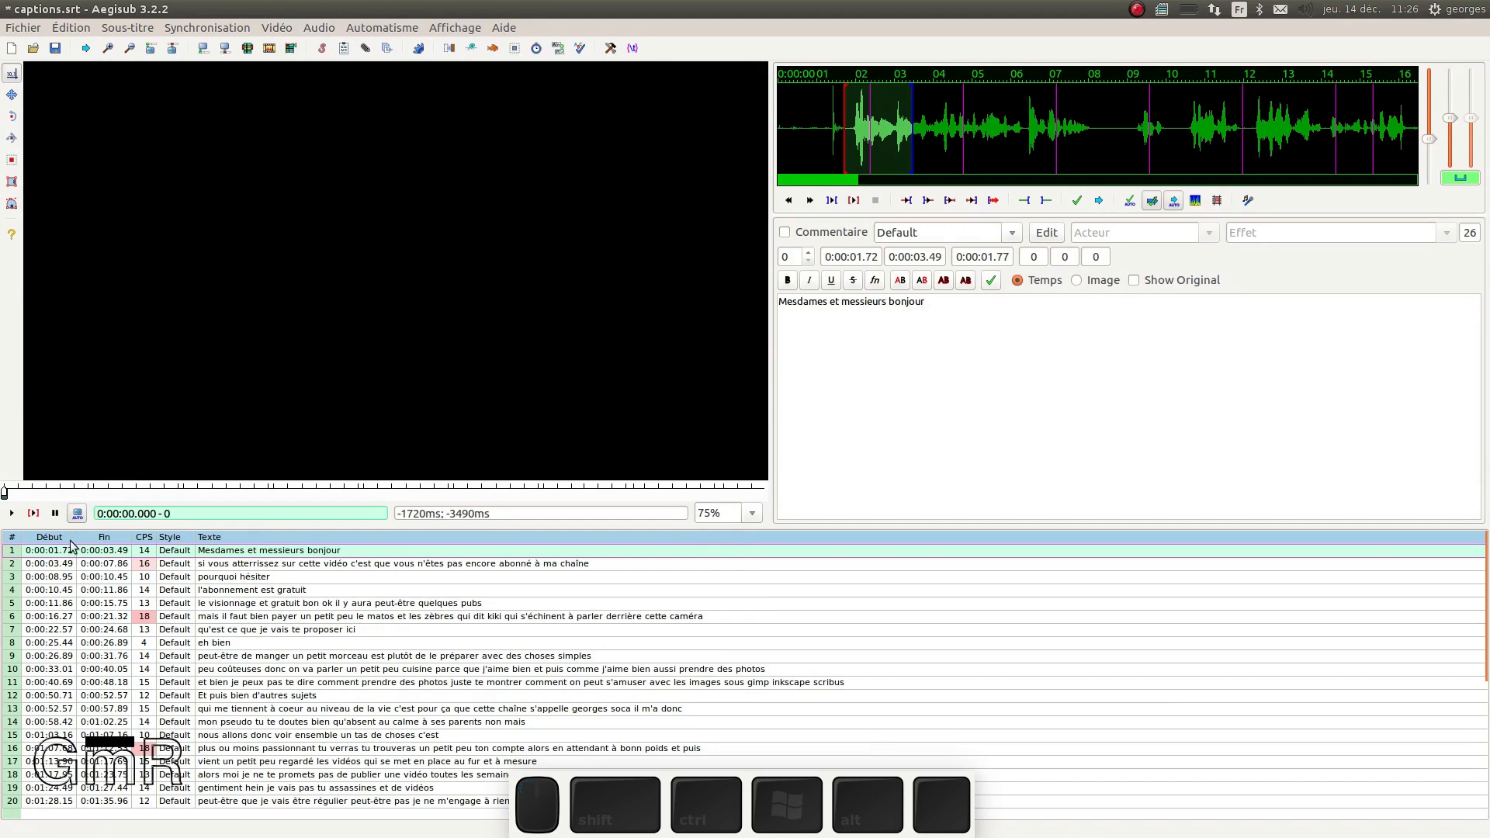
Step: Play the video segment of subtitle line 1, "Mesdames et messieurs bonjour"
{"action": "scroll", "coordinate": [886, 375], "scroll_direction": "up", "scroll_amount": 1}
{"action": "left_click", "coordinate": [250, 550]}
{"action": "left_click", "coordinate": [33, 514]}
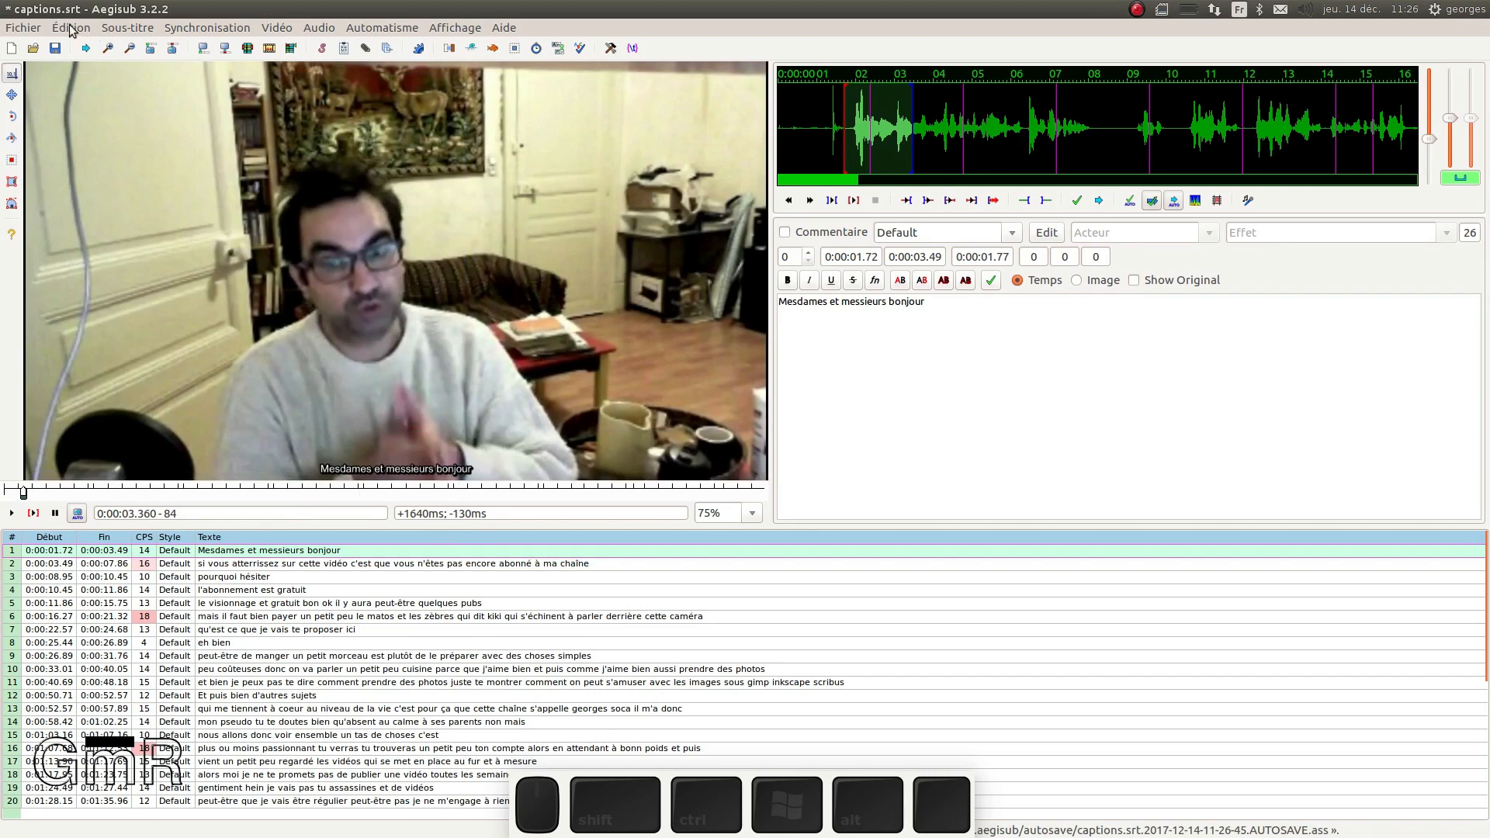
Step: Open the active script's Default style for editing from the style manager
{"action": "left_click", "coordinate": [126, 27]}
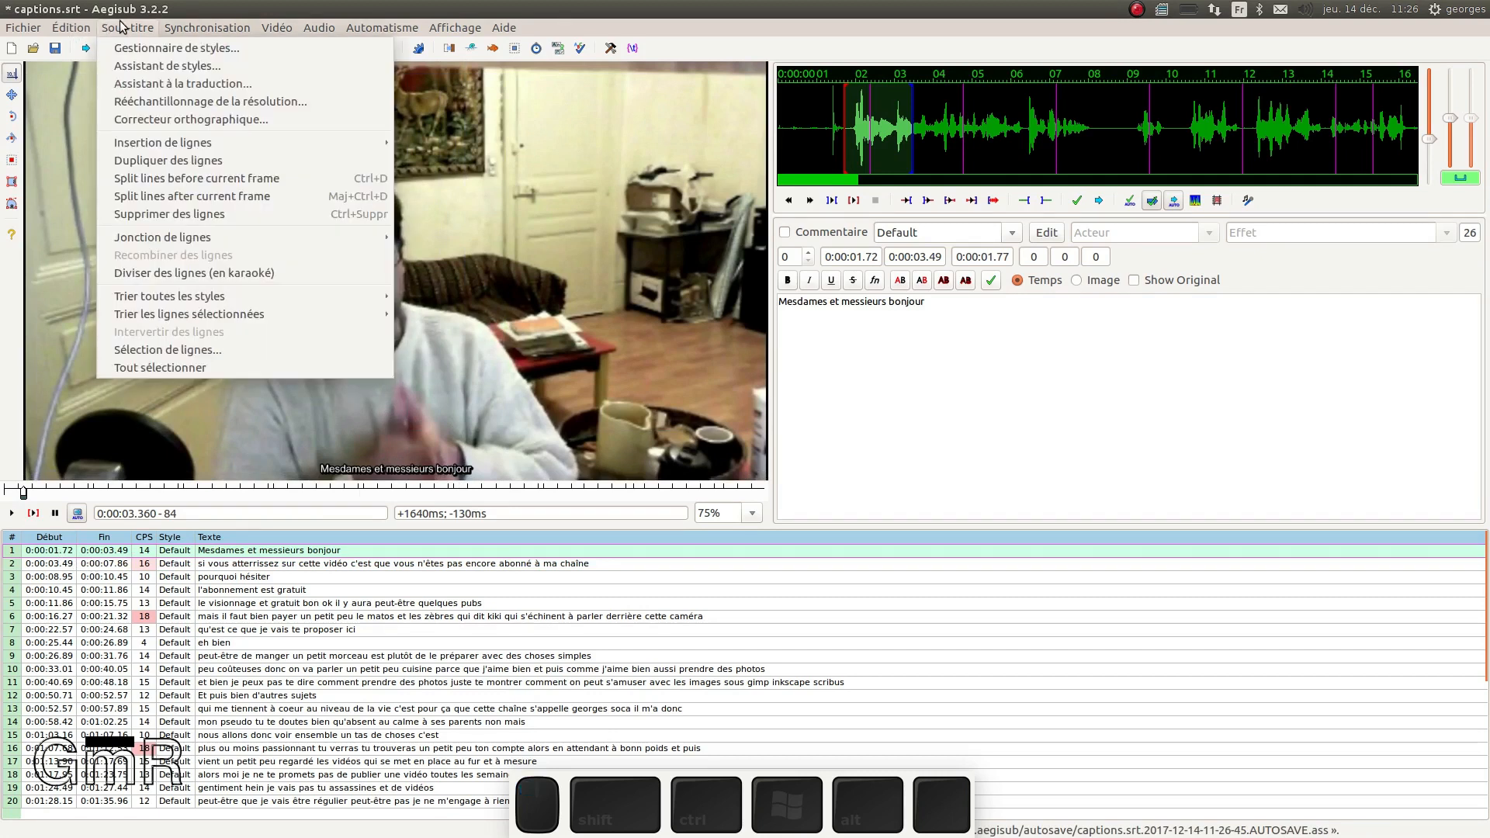
{"action": "left_click", "coordinate": [151, 50]}
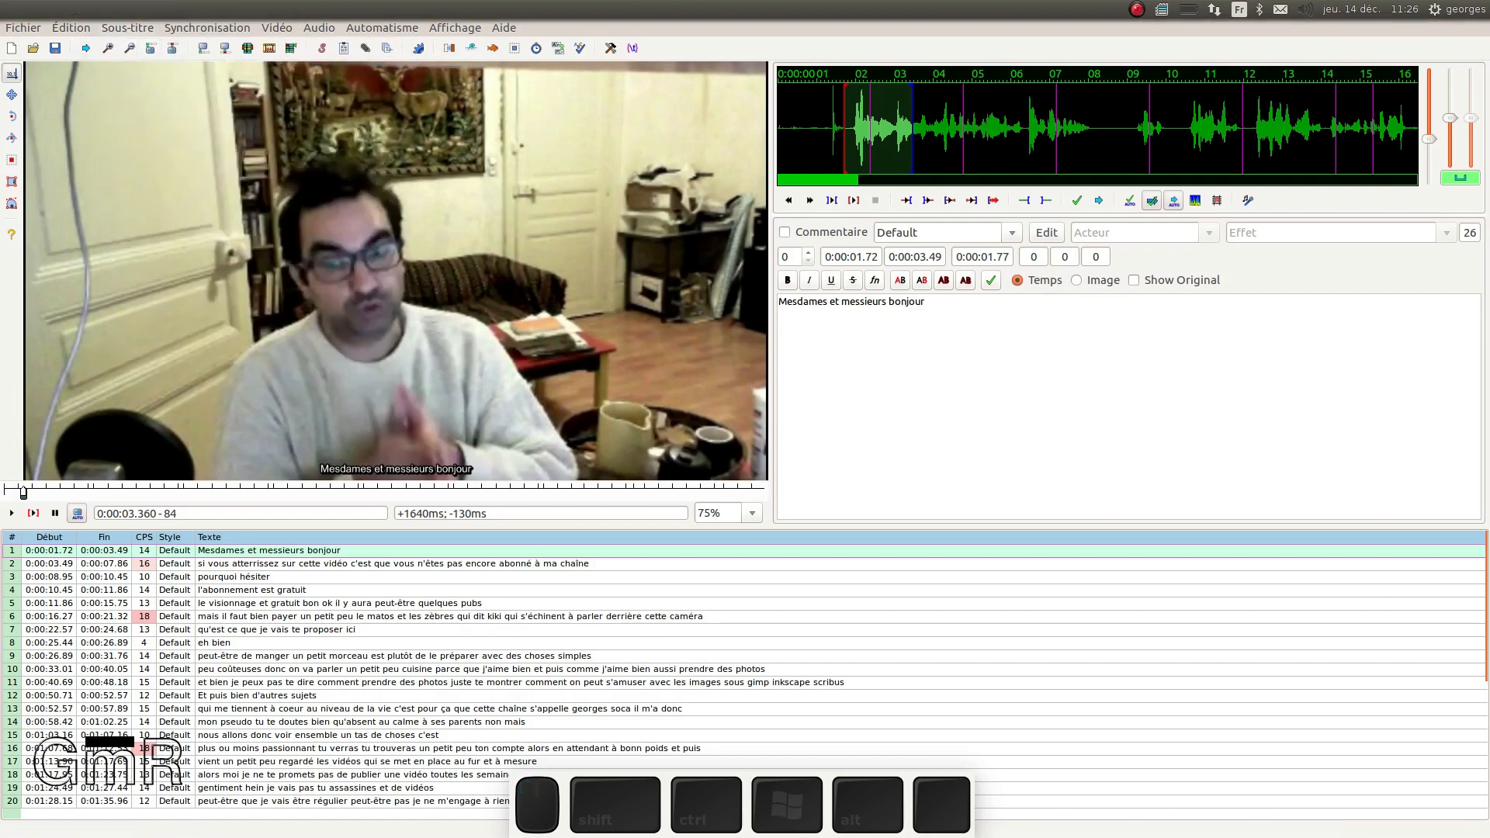
{"action": "left_click_drag", "start_coordinate": [181, 264], "coordinate": [626, 186]}
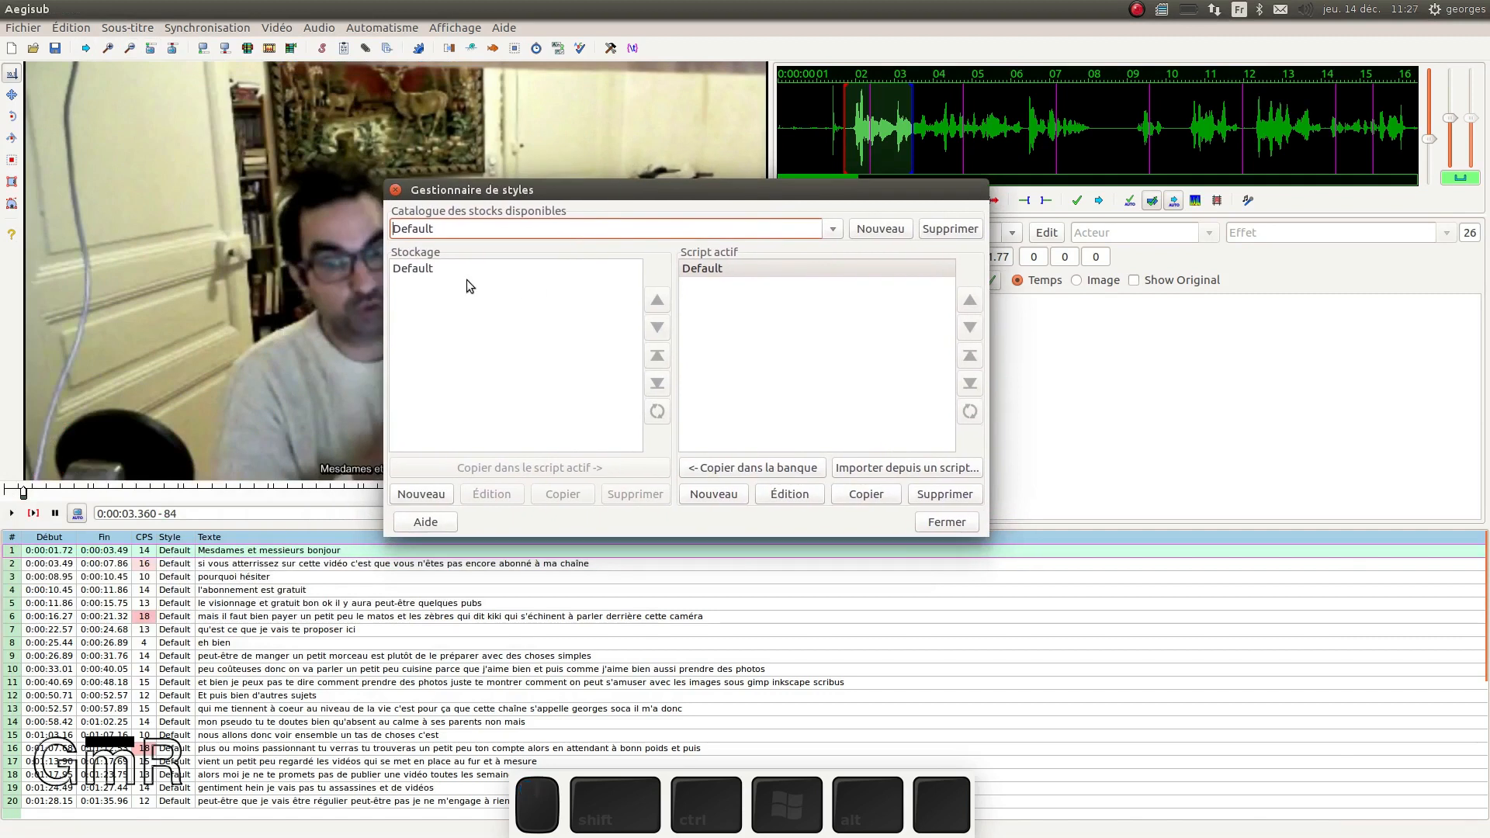
{"action": "left_click", "coordinate": [429, 272]}
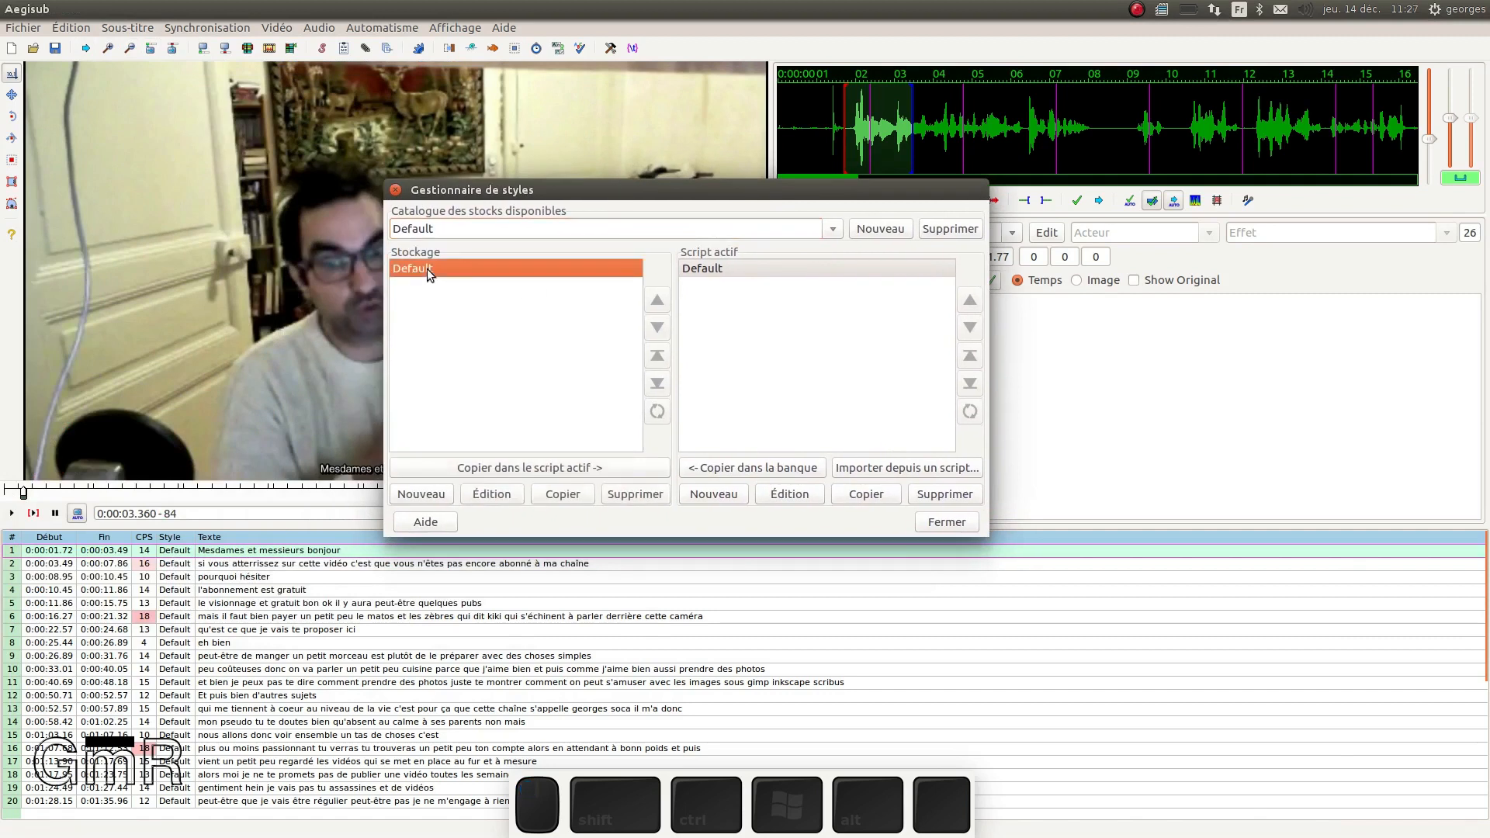
{"action": "double_click", "coordinate": [702, 272]}
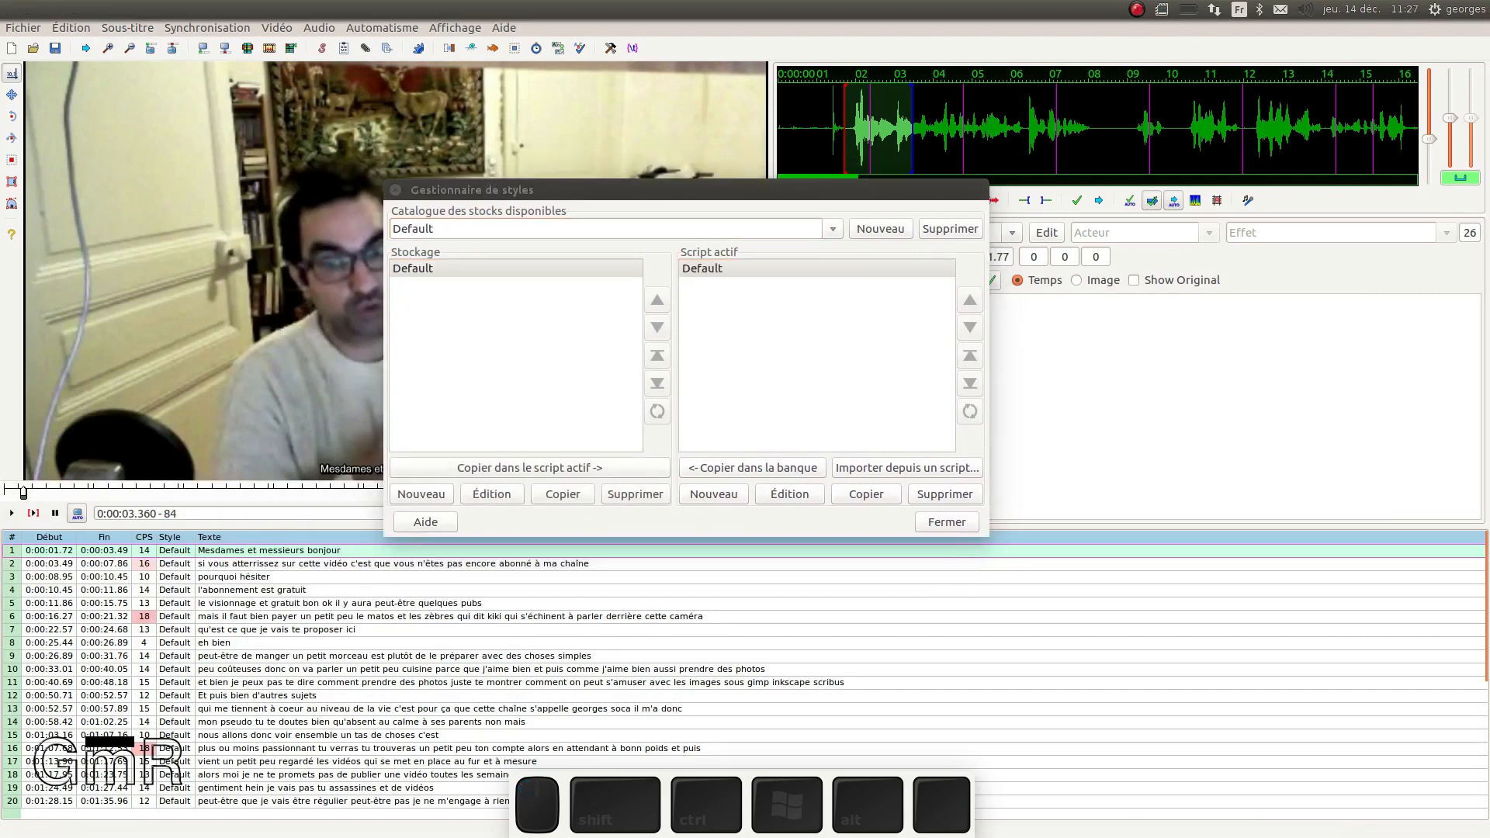
{"action": "left_click_drag", "start_coordinate": [195, 361], "coordinate": [1047, 138]}
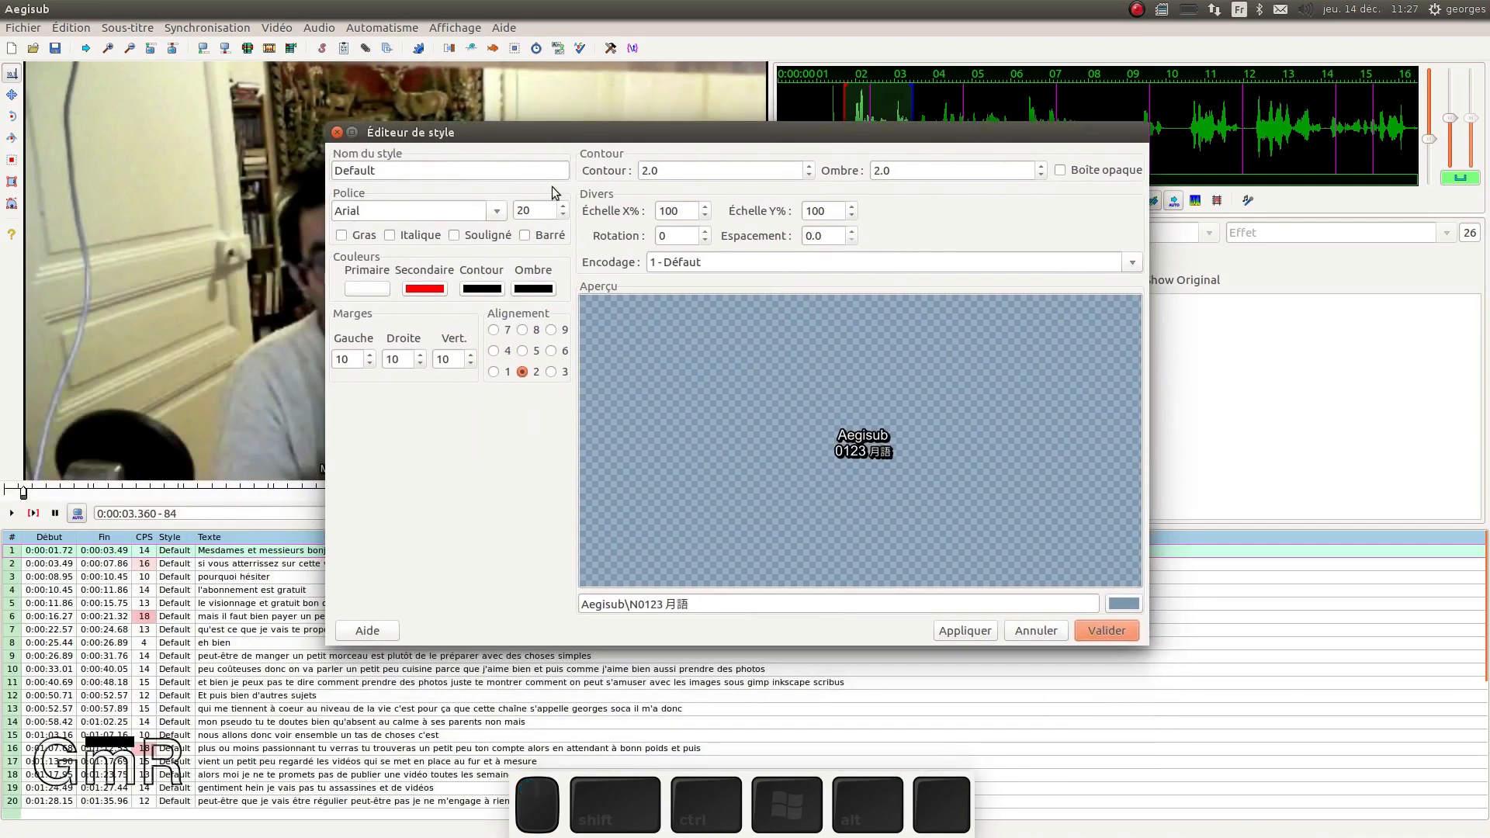
Step: Set the Default style's font size to 60 and apply it to the subtitles
{"action": "left_click", "coordinate": [563, 206]}
{"action": "left_click", "coordinate": [563, 206]}
{"action": "left_click", "coordinate": [564, 205]}
{"action": "left_click_drag", "start_coordinate": [565, 206], "coordinate": [565, 207]}
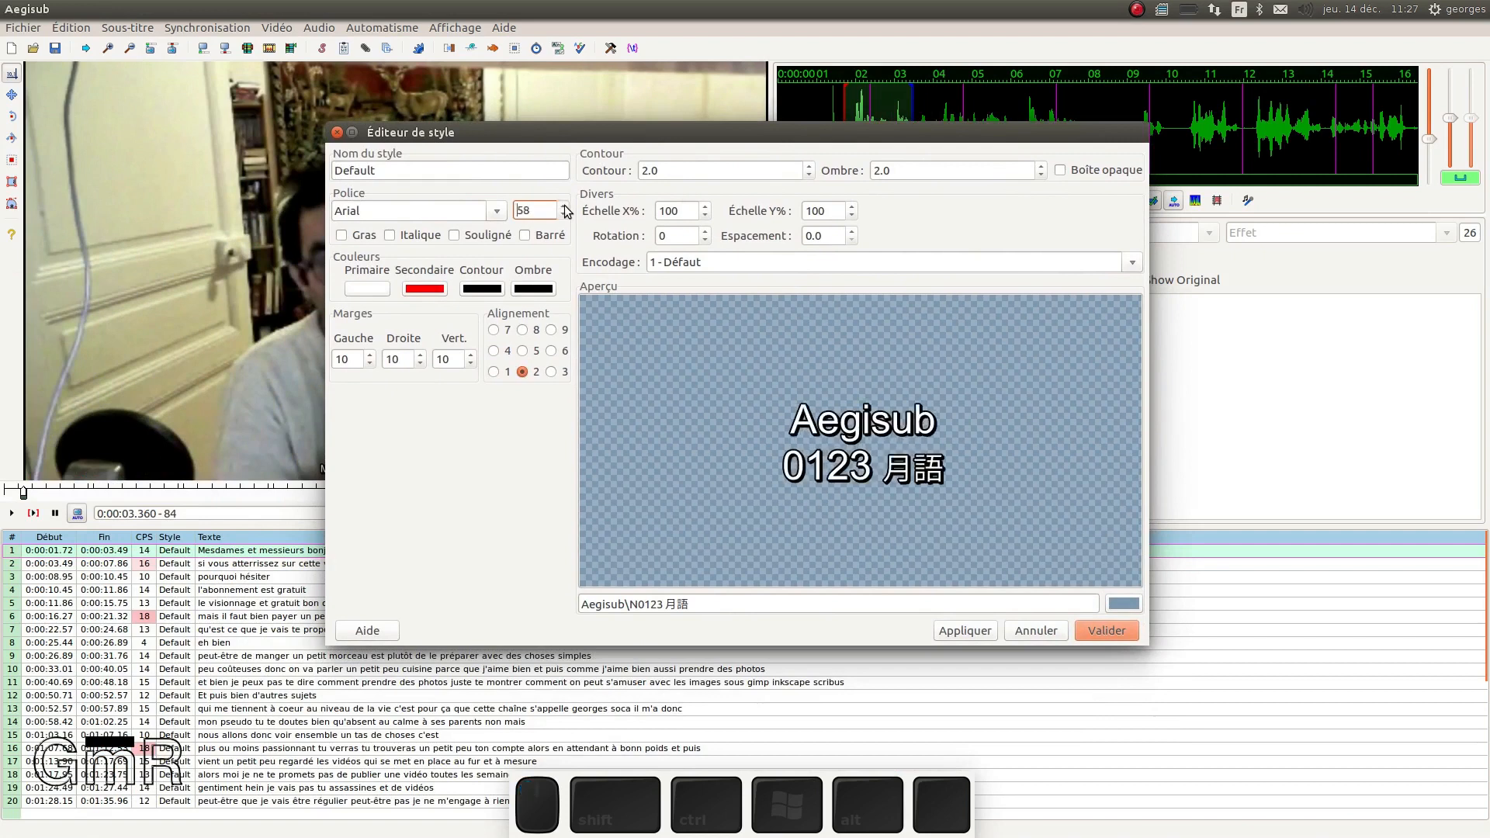
{"action": "left_click", "coordinate": [564, 207]}
{"action": "left_click", "coordinate": [564, 207]}
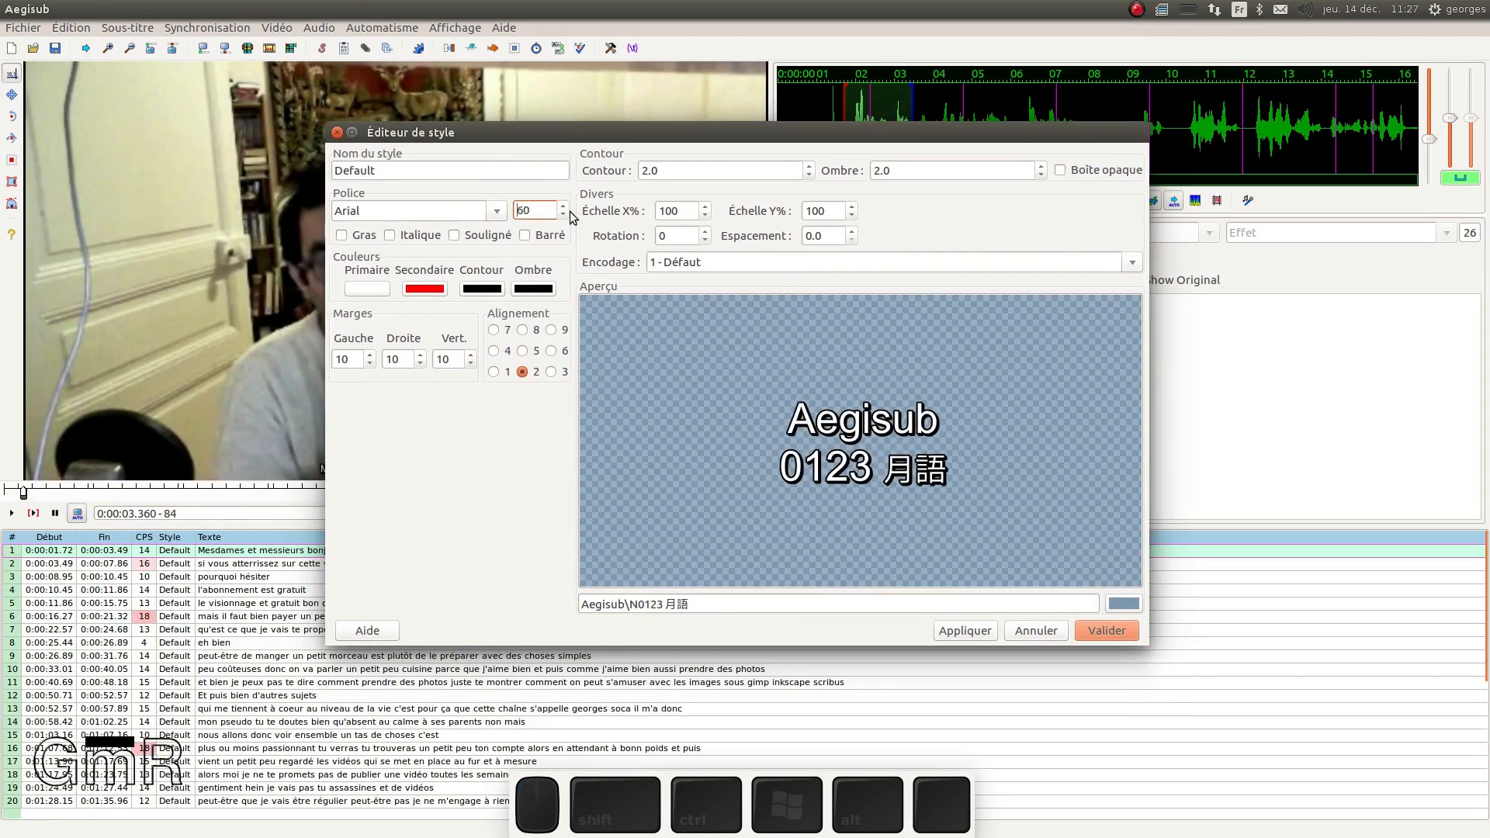
{"action": "left_click", "coordinate": [953, 635]}
Step: Move the style dialogs aside to check the subtitle over the video, reapply the style and close both dialogs
{"action": "left_click_drag", "start_coordinate": [742, 135], "coordinate": [1040, 435]}
{"action": "left_click_drag", "start_coordinate": [797, 191], "coordinate": [1118, 166]}
{"action": "left_click_drag", "start_coordinate": [998, 456], "coordinate": [874, 156]}
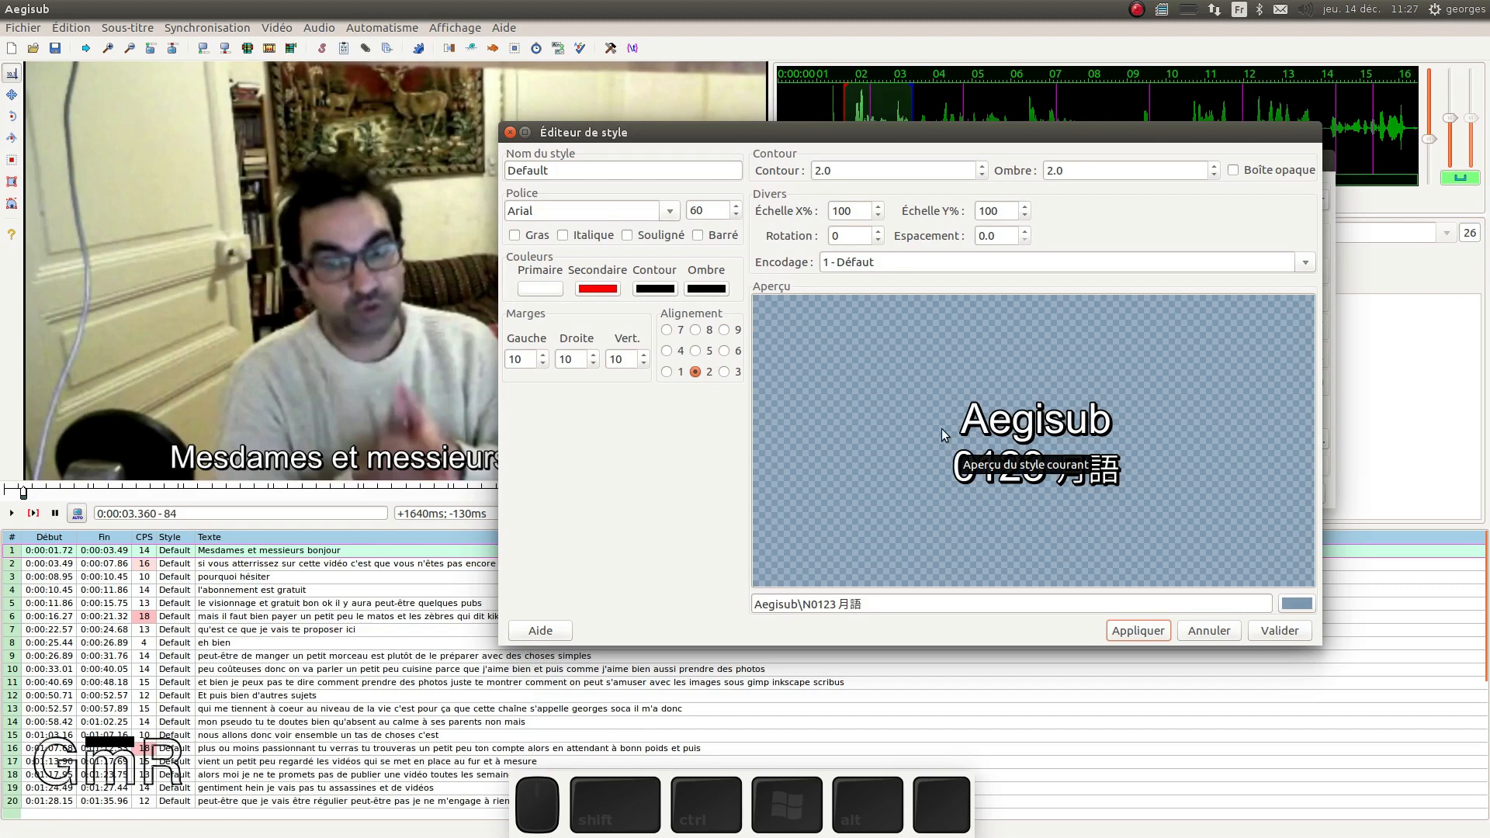
{"action": "left_click", "coordinate": [1138, 633]}
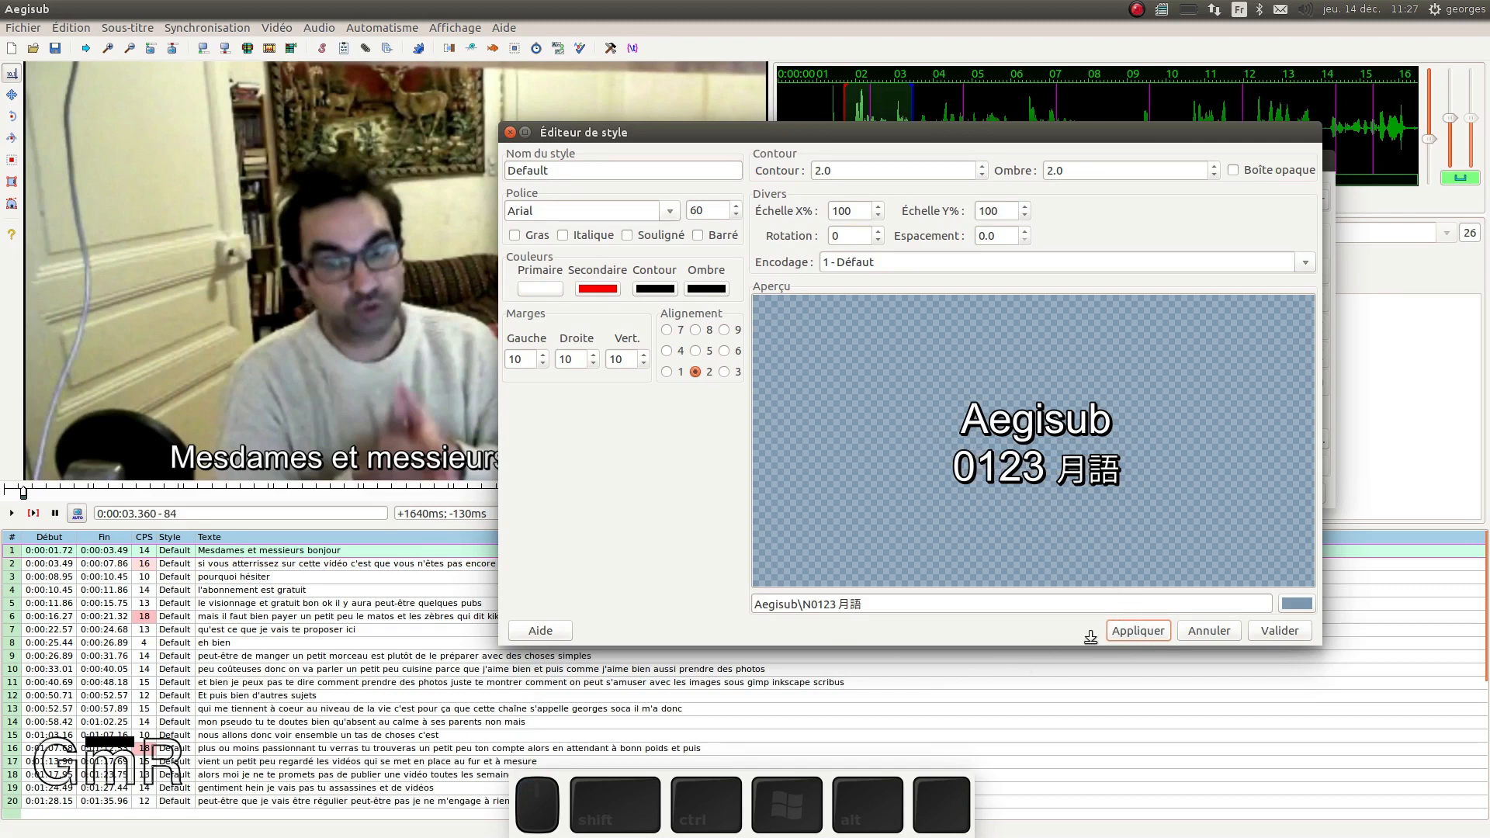
{"action": "left_click", "coordinate": [1139, 632]}
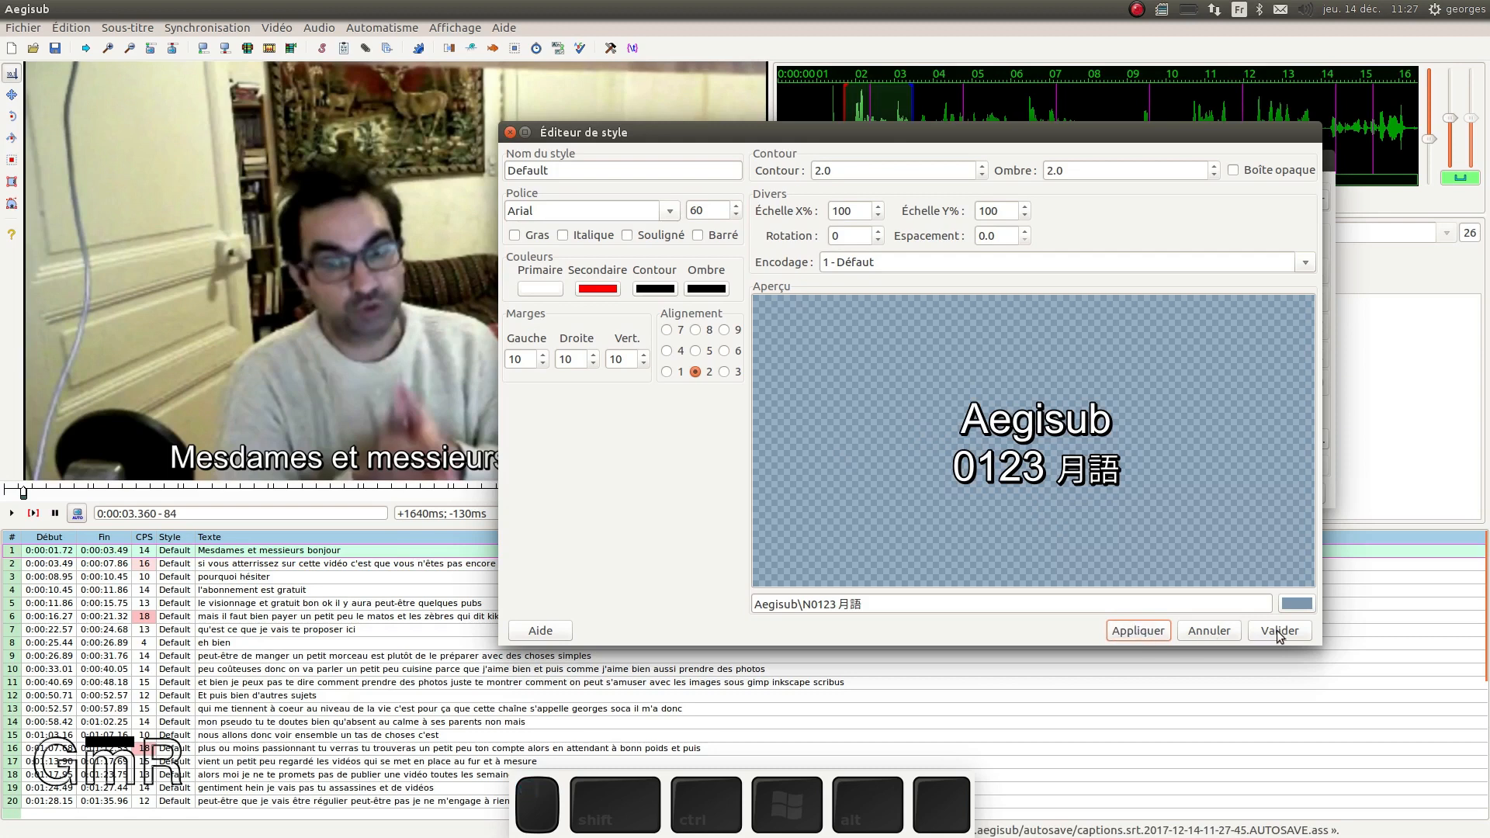
{"action": "left_click", "coordinate": [510, 132]}
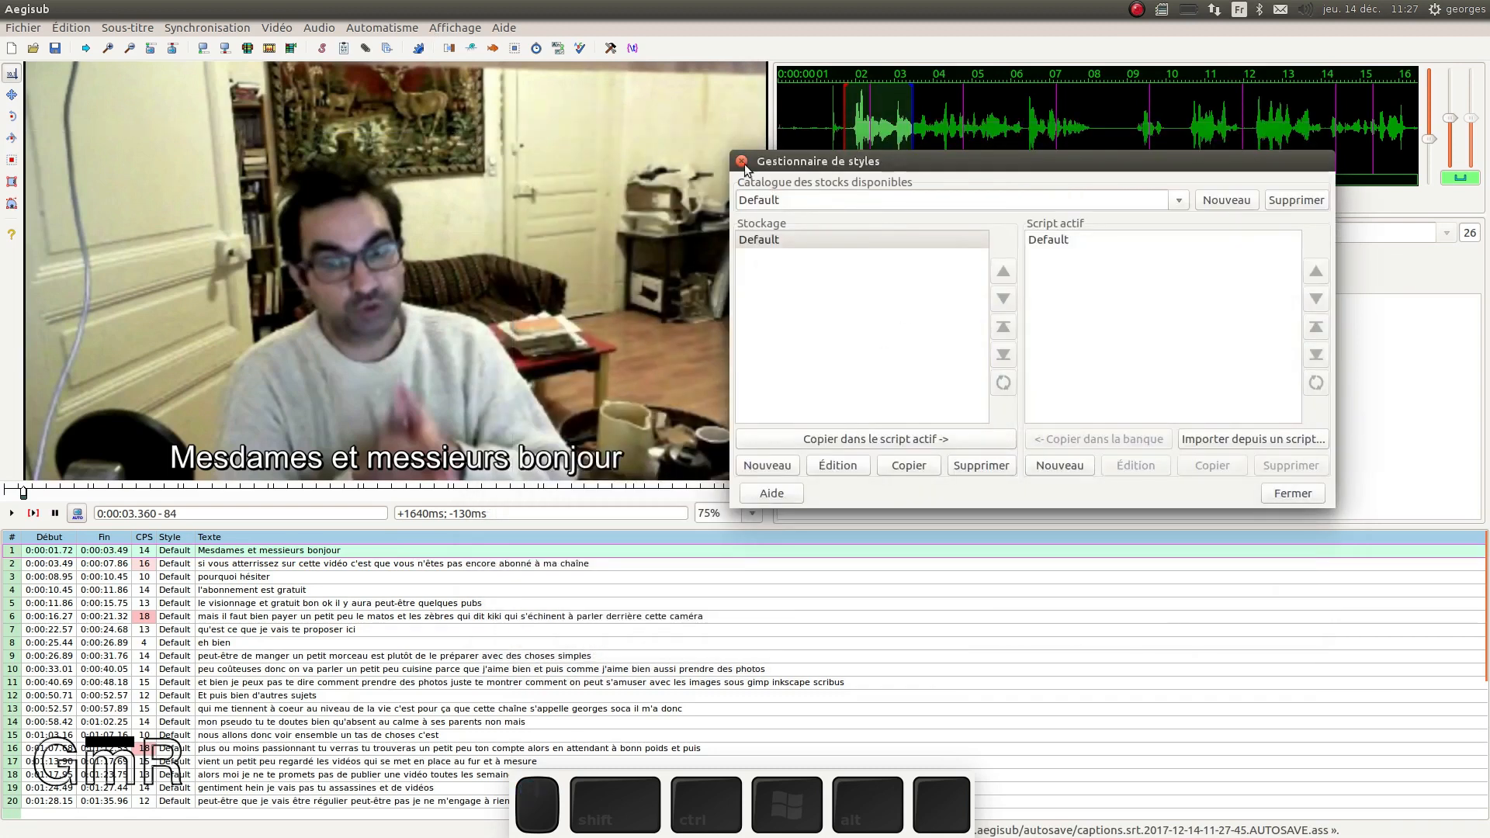
{"action": "left_click", "coordinate": [1287, 494]}
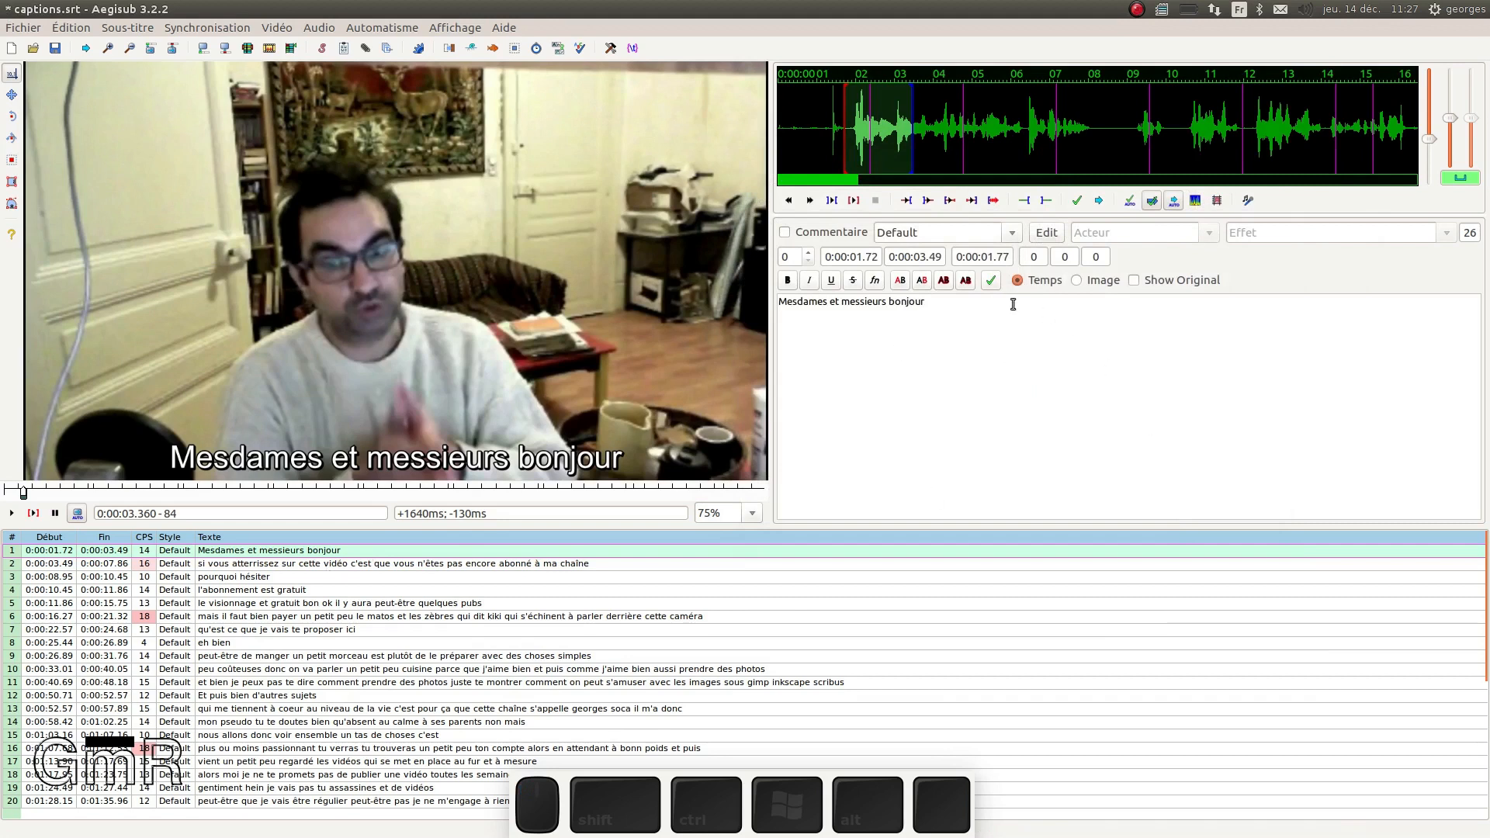
Step: Select subtitle lines 2, 3 and 4 in turn and play each line's audio to check it against the text
{"action": "left_click", "coordinate": [365, 565]}
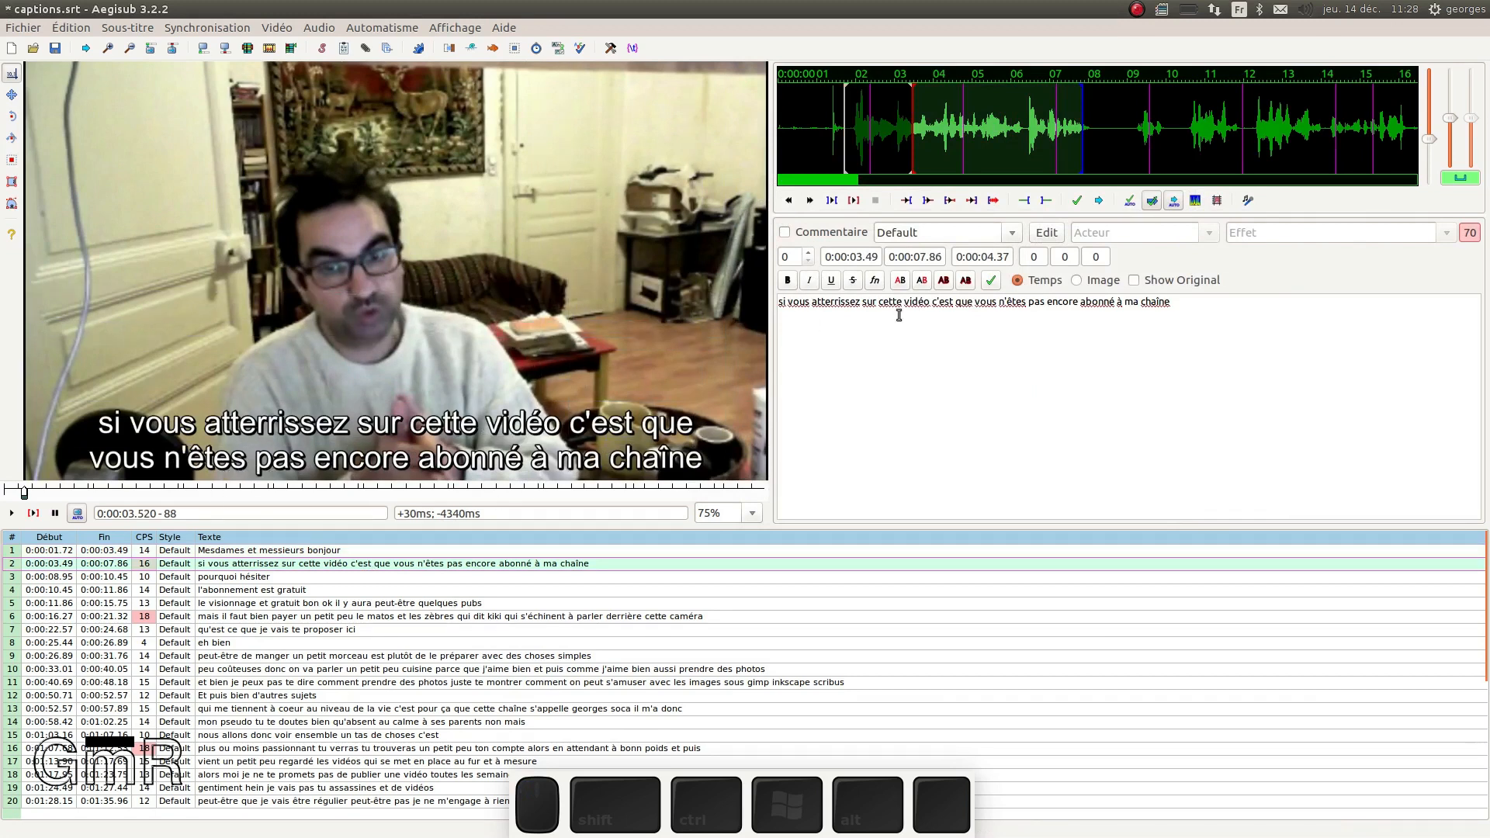
{"action": "scroll", "coordinate": [954, 317], "scroll_direction": "down", "scroll_amount": 1}
{"action": "left_click", "coordinate": [853, 201]}
{"action": "left_click", "coordinate": [230, 582]}
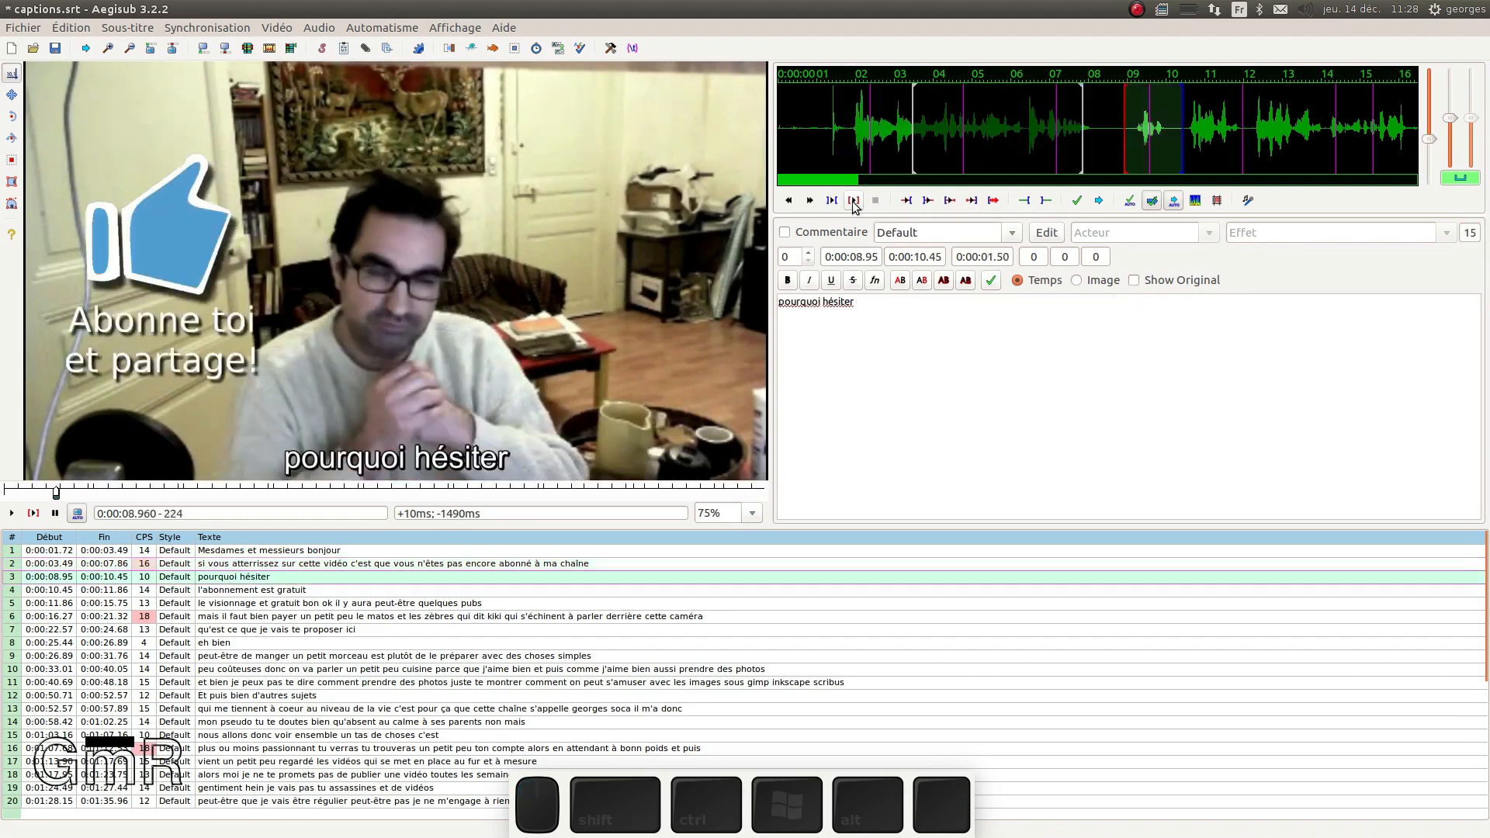
{"action": "left_click", "coordinate": [853, 200]}
{"action": "left_click", "coordinate": [392, 590]}
{"action": "left_click", "coordinate": [853, 201]}
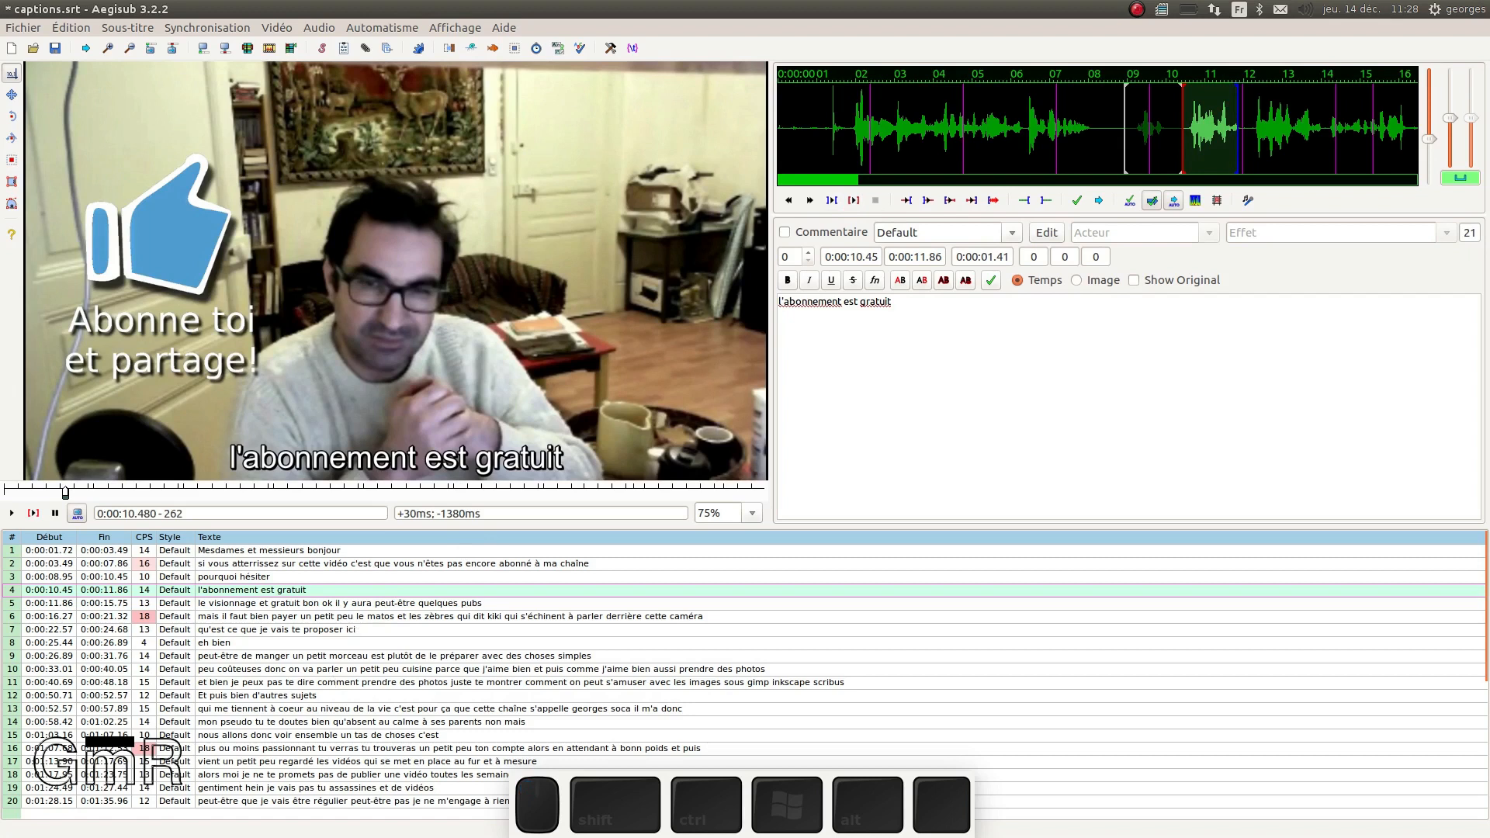
Step: Go to subtitle line 5 and capitalize its first word to "Le"
{"action": "key", "text": "Return"}
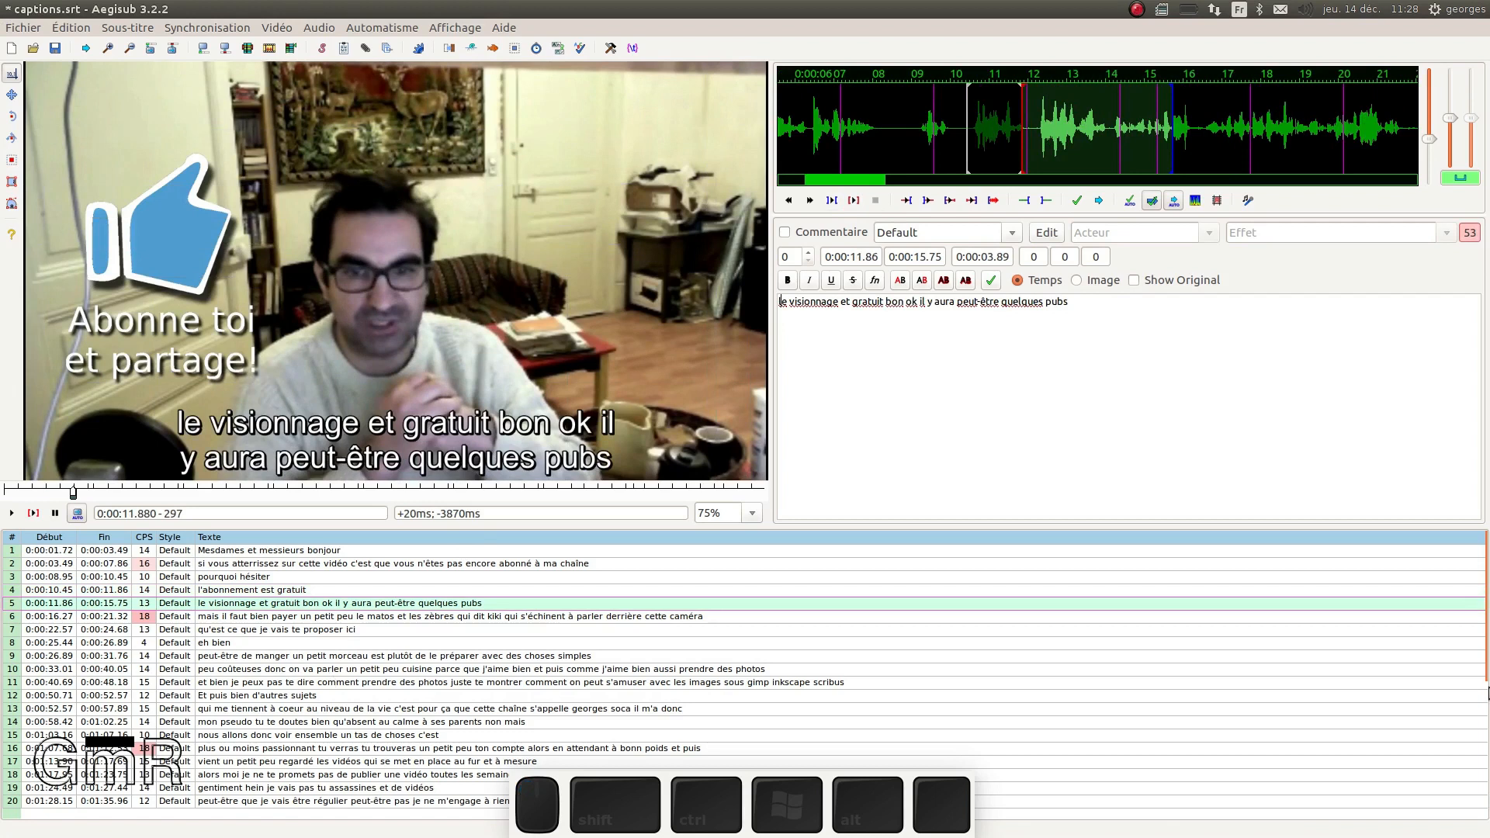
{"action": "key", "text": "shift"}
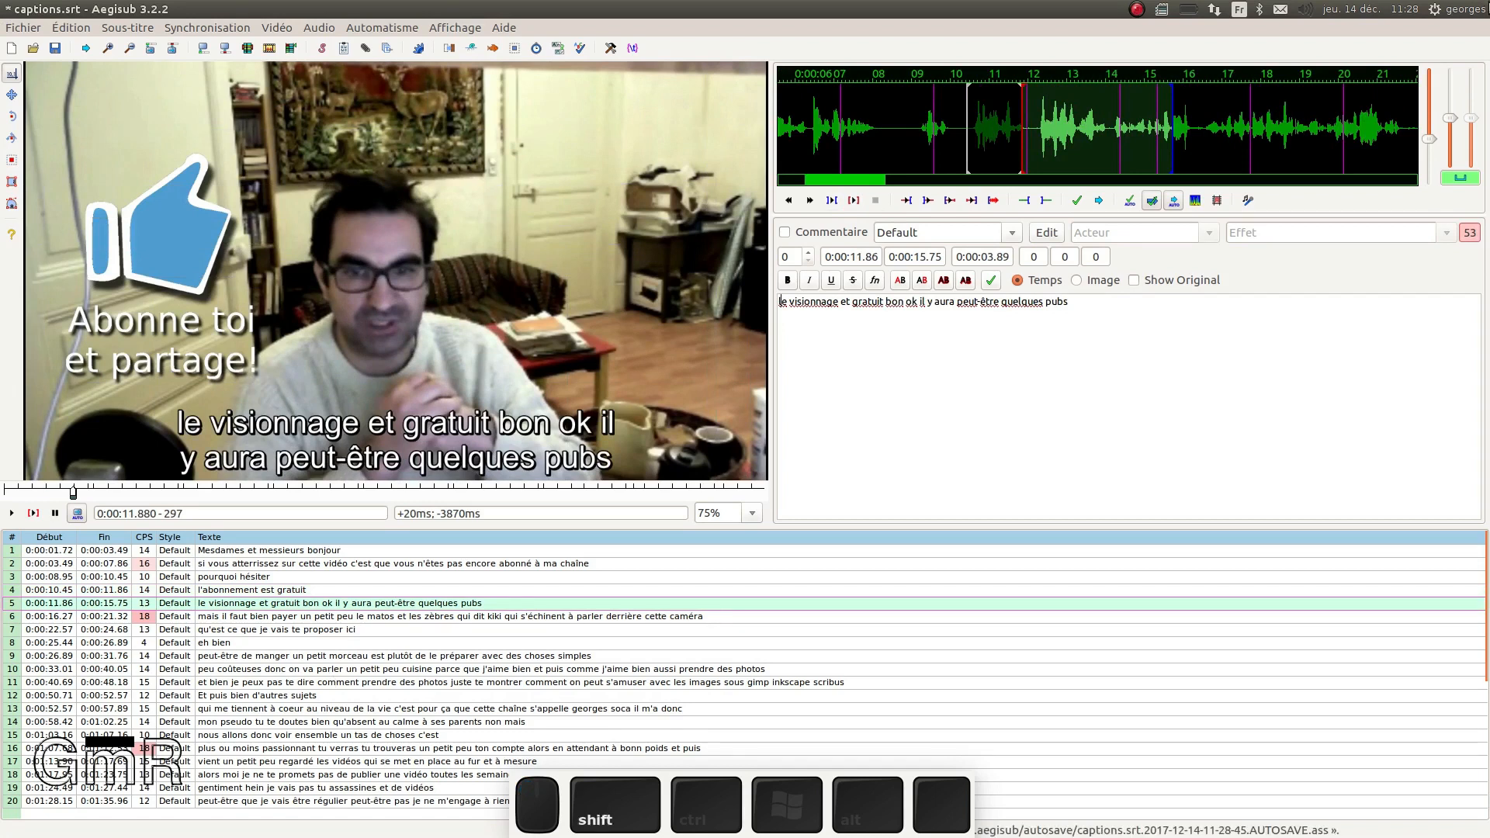
{"action": "key", "text": "BackSpace"}
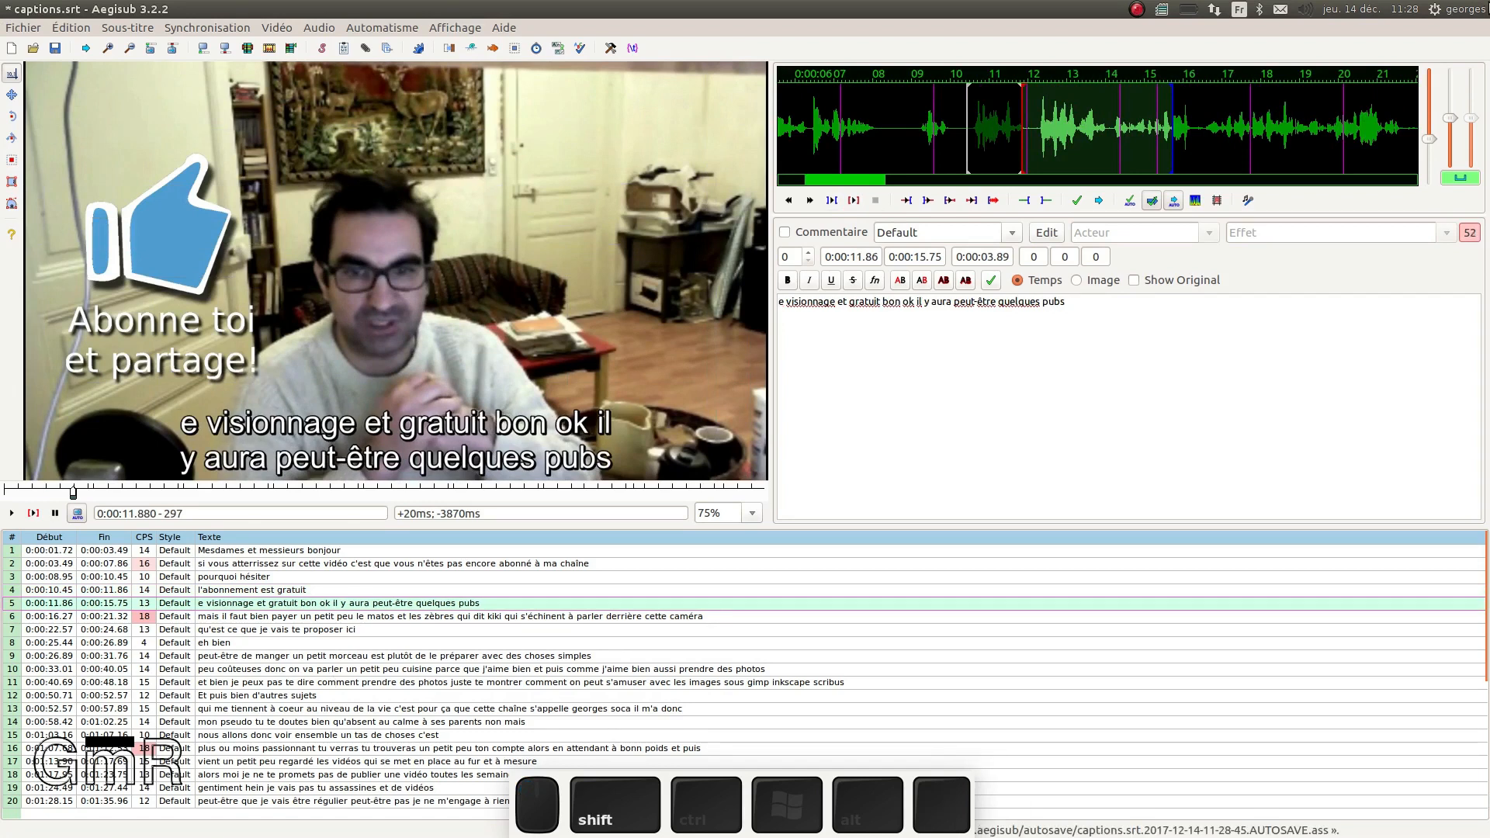
{"action": "type", "text": "L"}
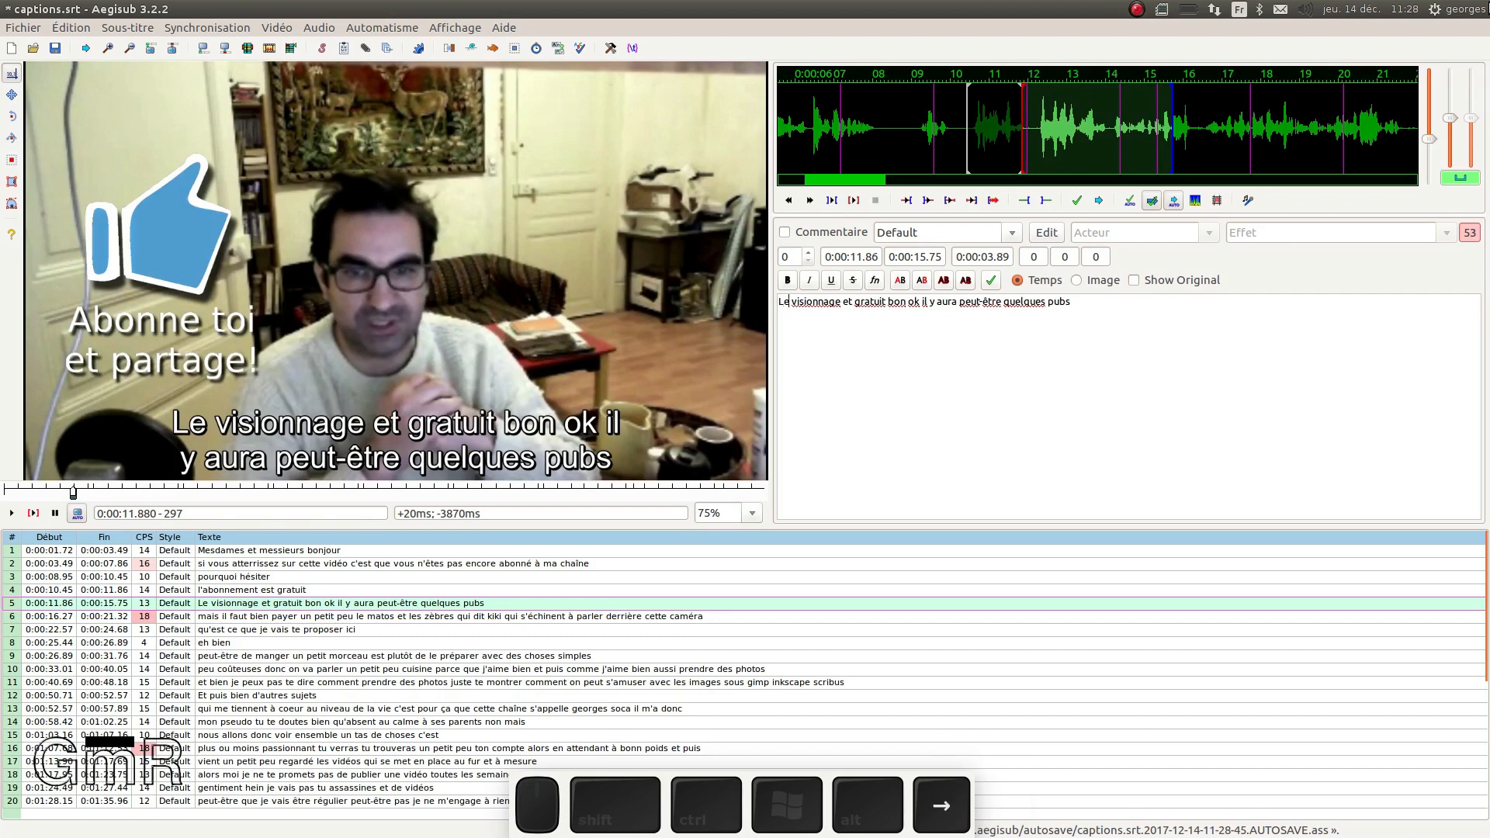
{"action": "right_click", "coordinate": [813, 304]}
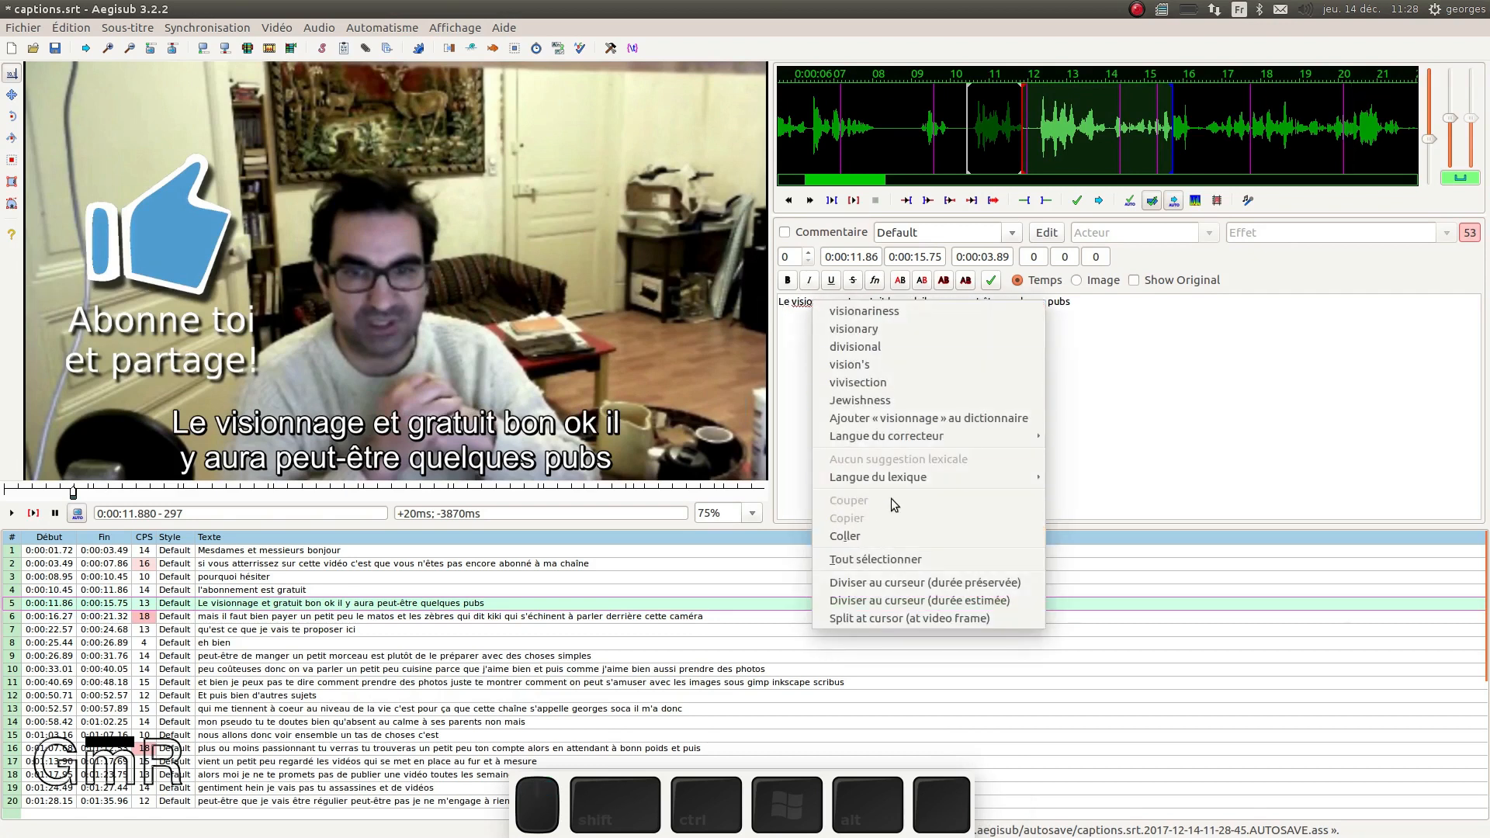
{"action": "mouse_move", "coordinate": [892, 442]}
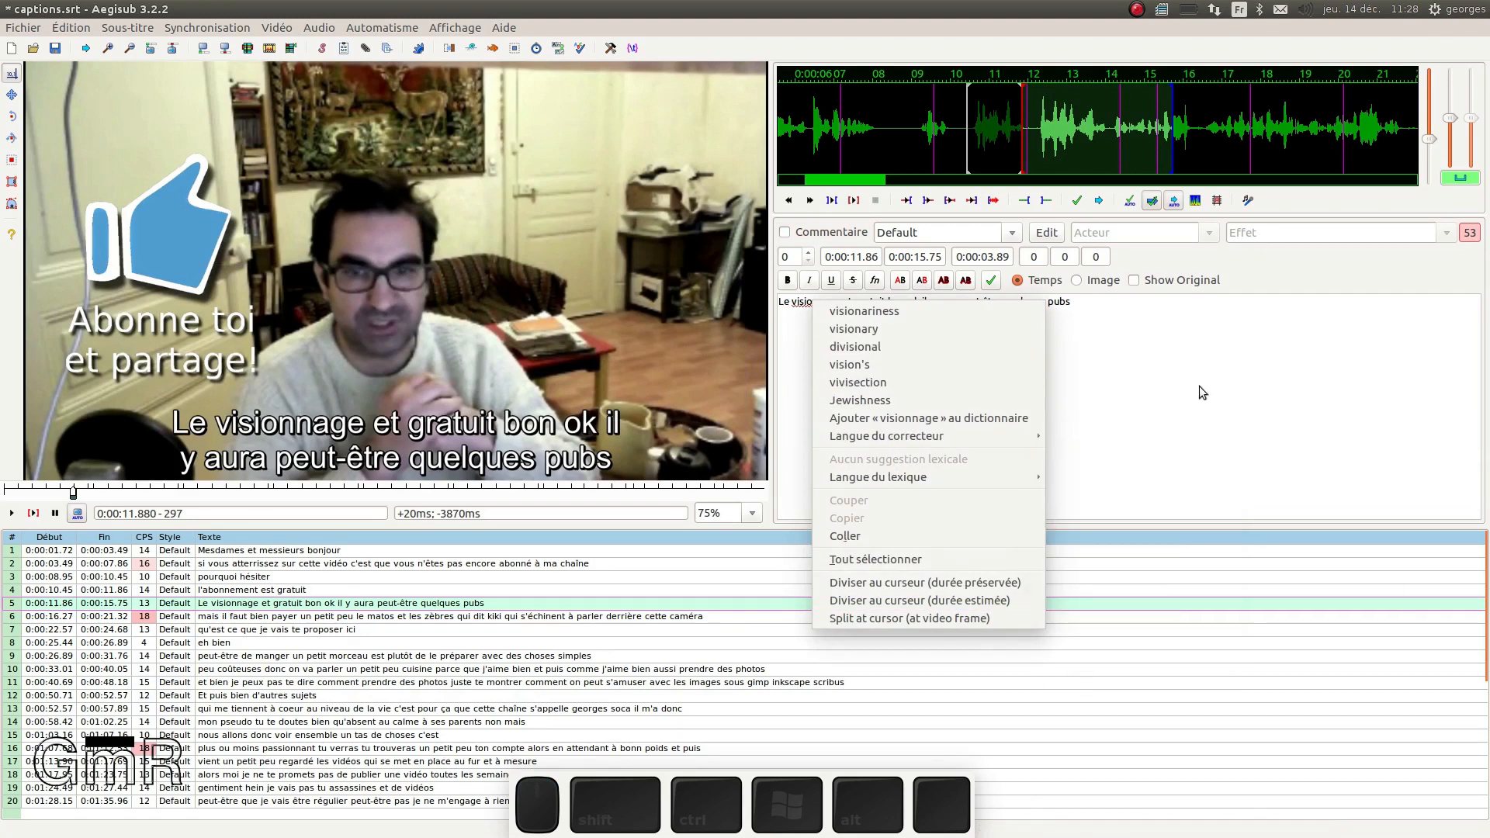
{"action": "left_click", "coordinate": [1236, 391]}
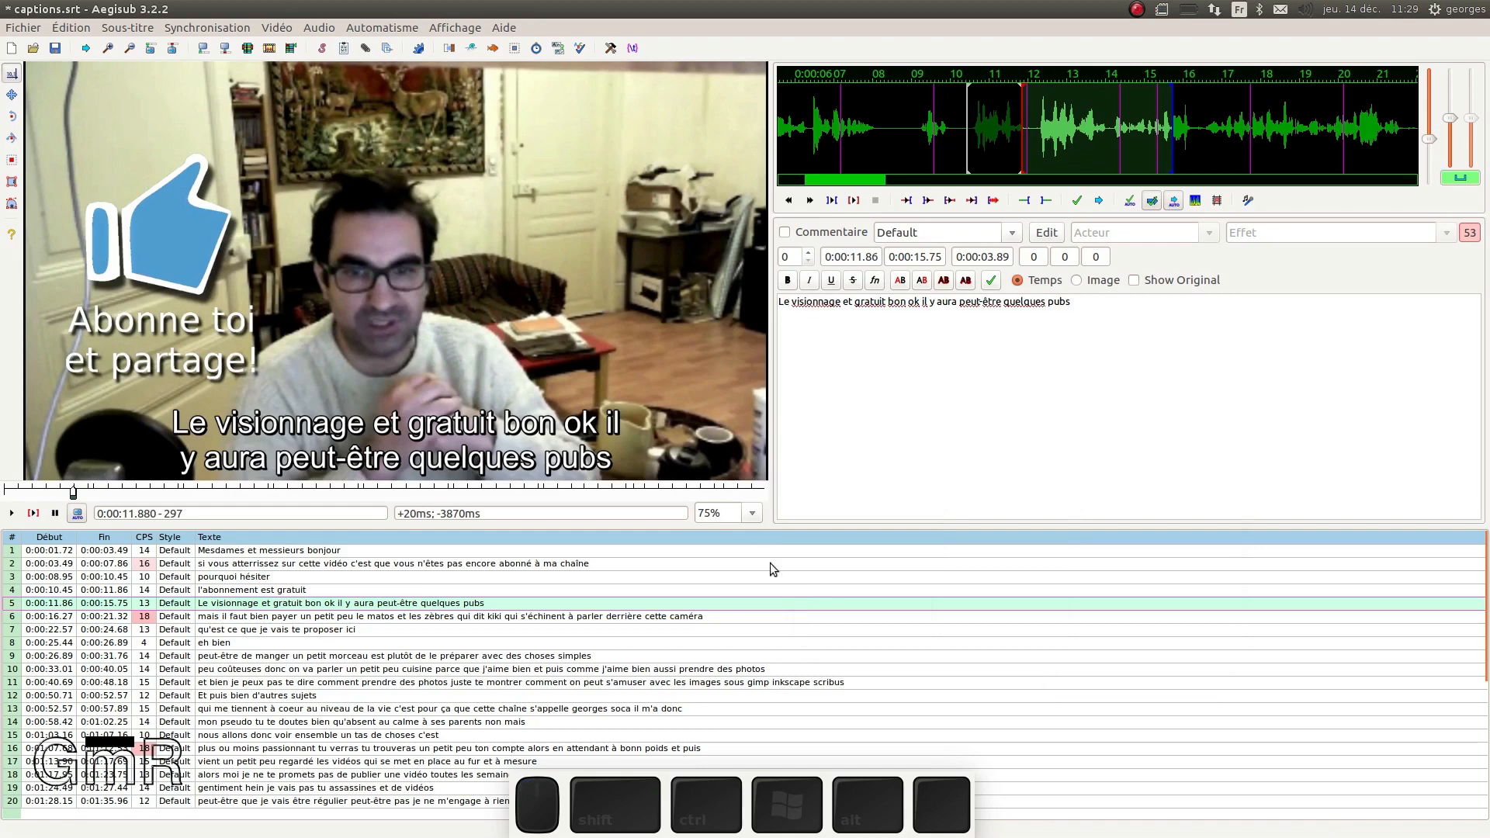
{"action": "left_click_drag", "start_coordinate": [746, 788], "coordinate": [962, 171]}
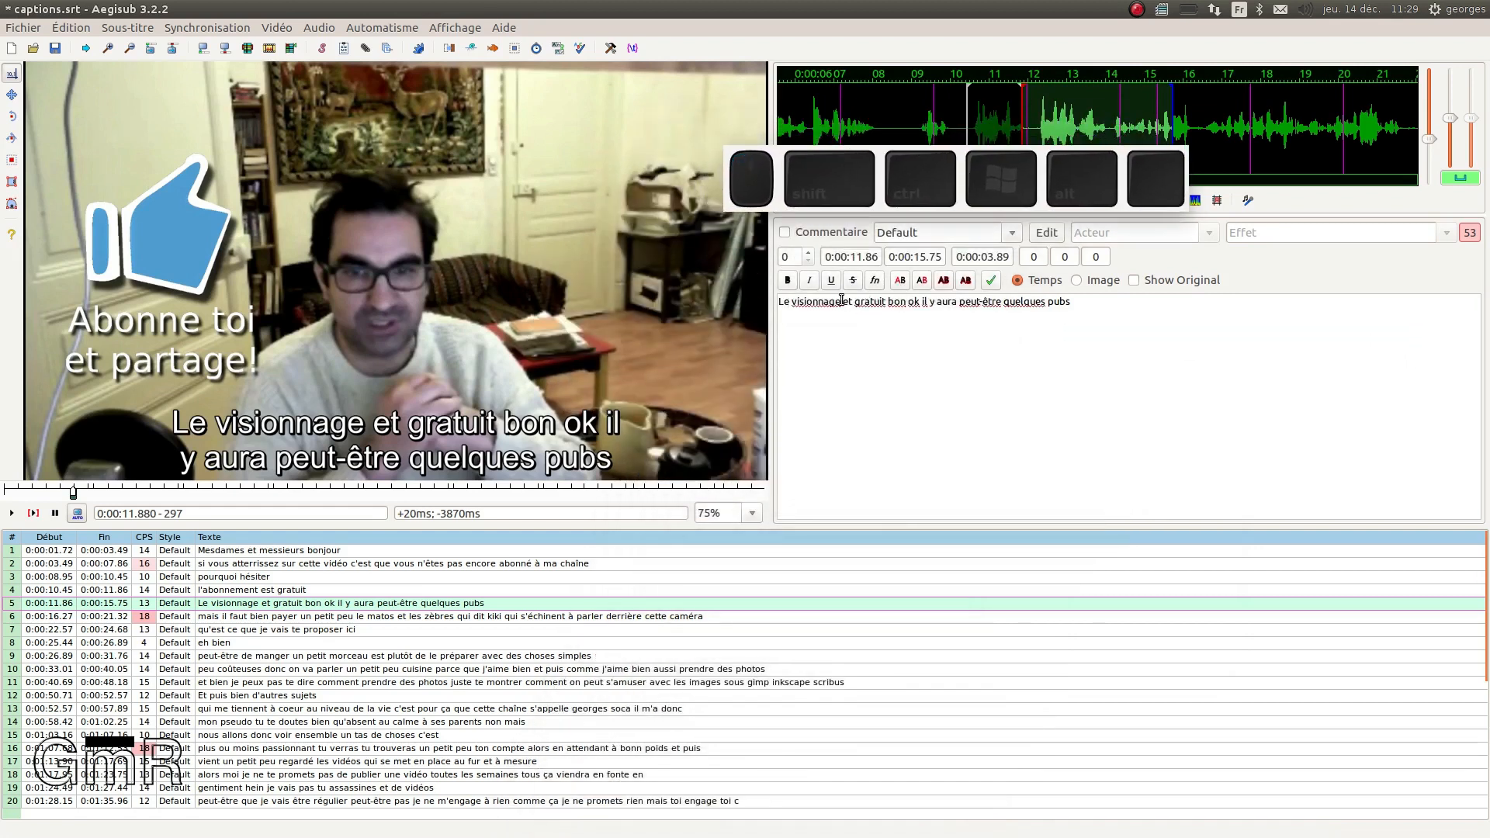
Step: Set the spell checker language for the subtitle text to français
{"action": "right_click", "coordinate": [819, 302]}
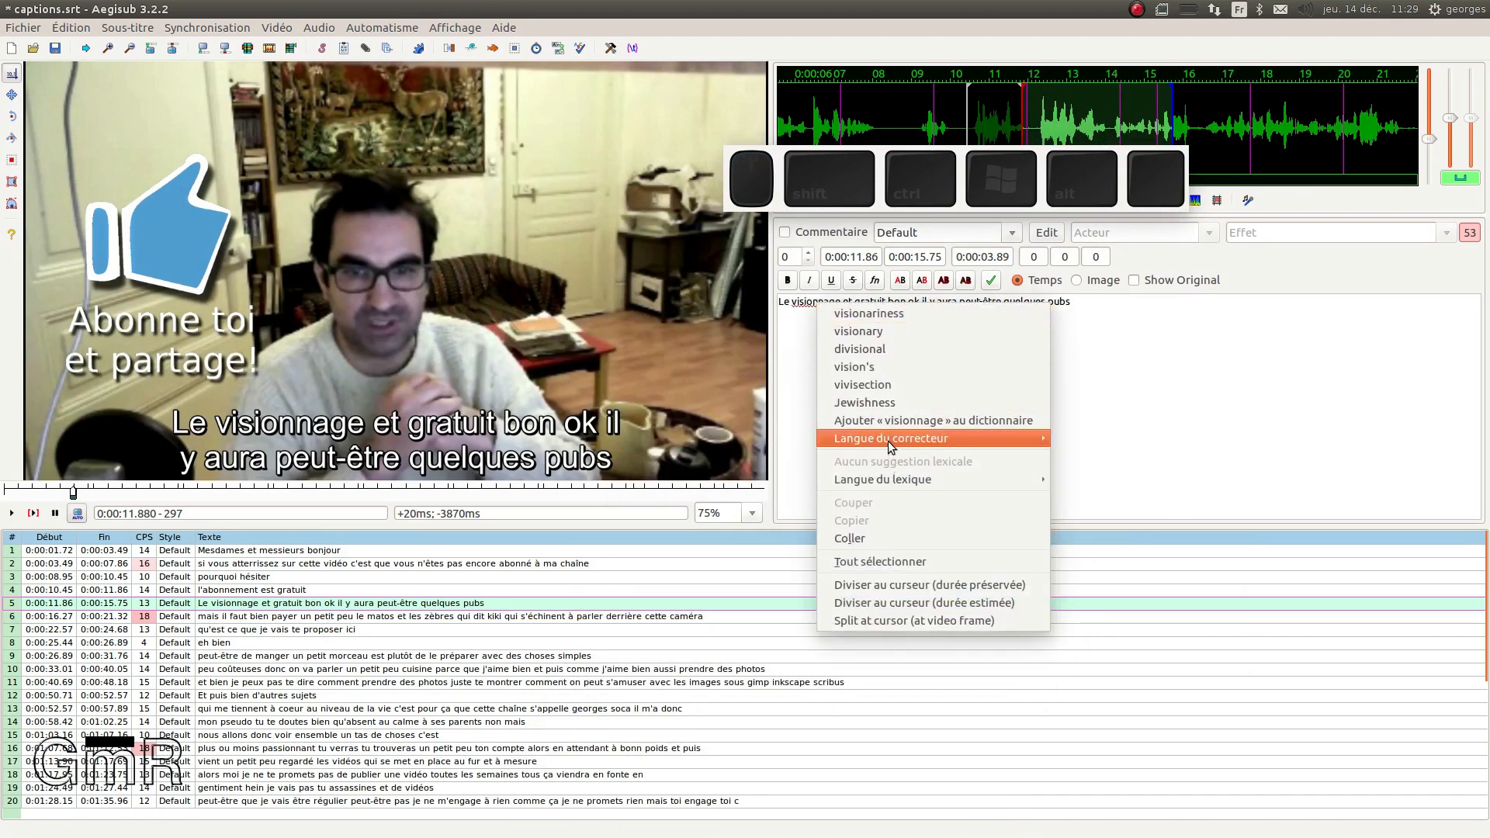
{"action": "mouse_move", "coordinate": [890, 446]}
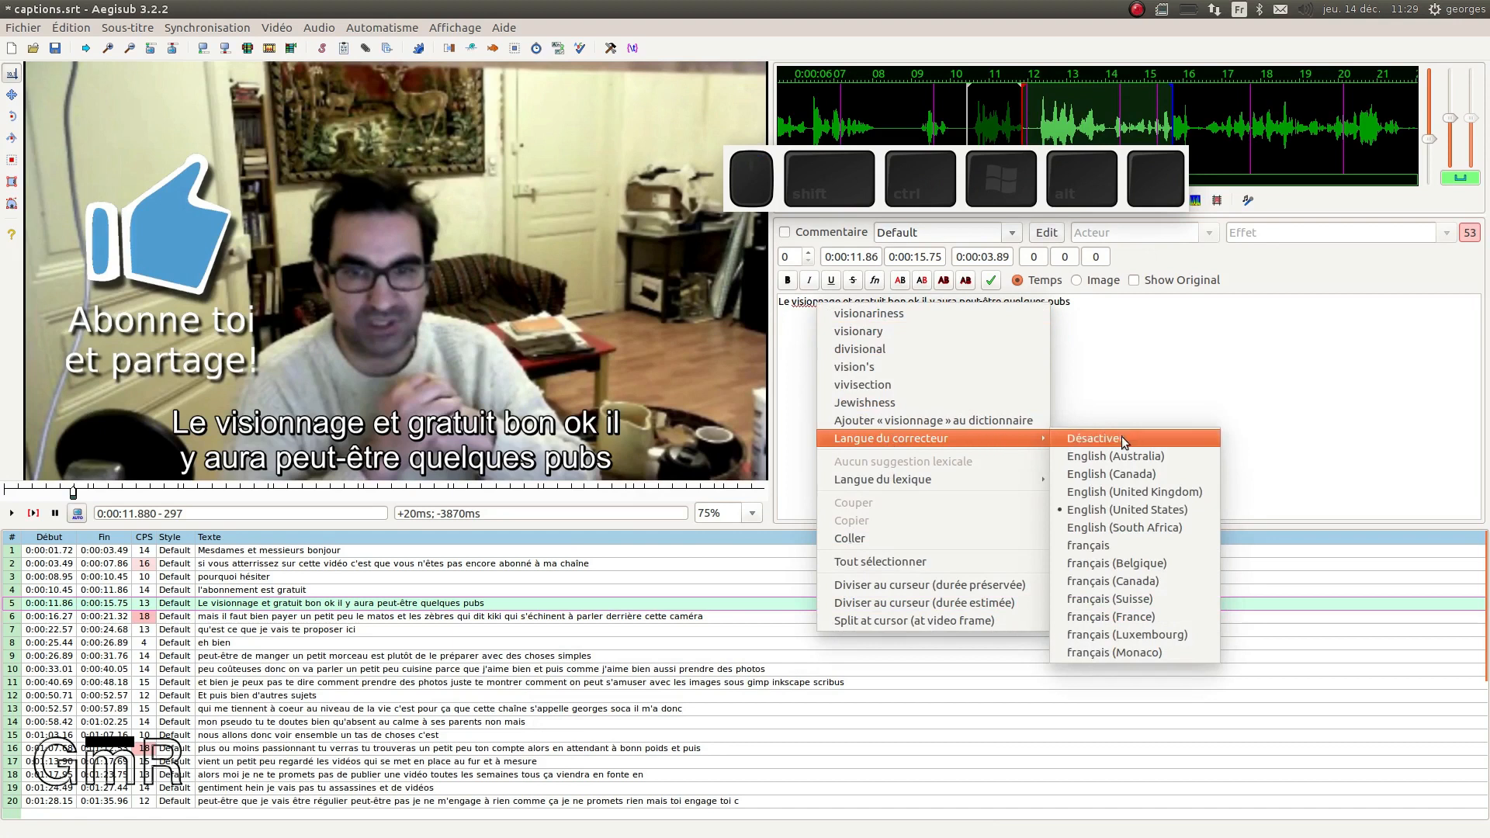
{"action": "left_click", "coordinate": [1108, 553]}
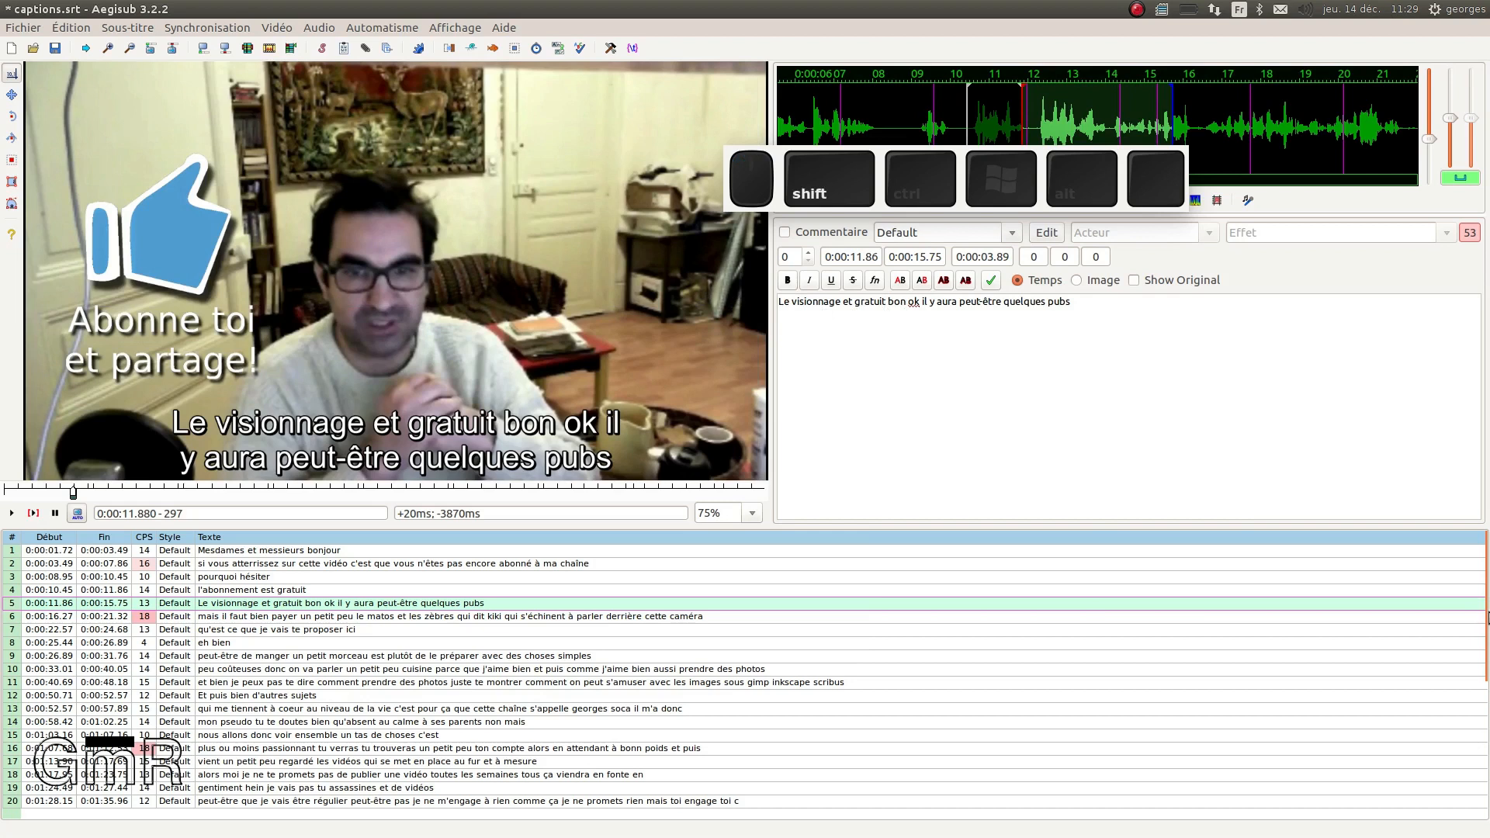
Step: In subtitle line 5, add a period after "gratuit" and capitalize the following word to "Bon"
{"action": "type", "text": "."}
{"action": "key", "text": "shift+Right"}
{"action": "type", "text": "B"}
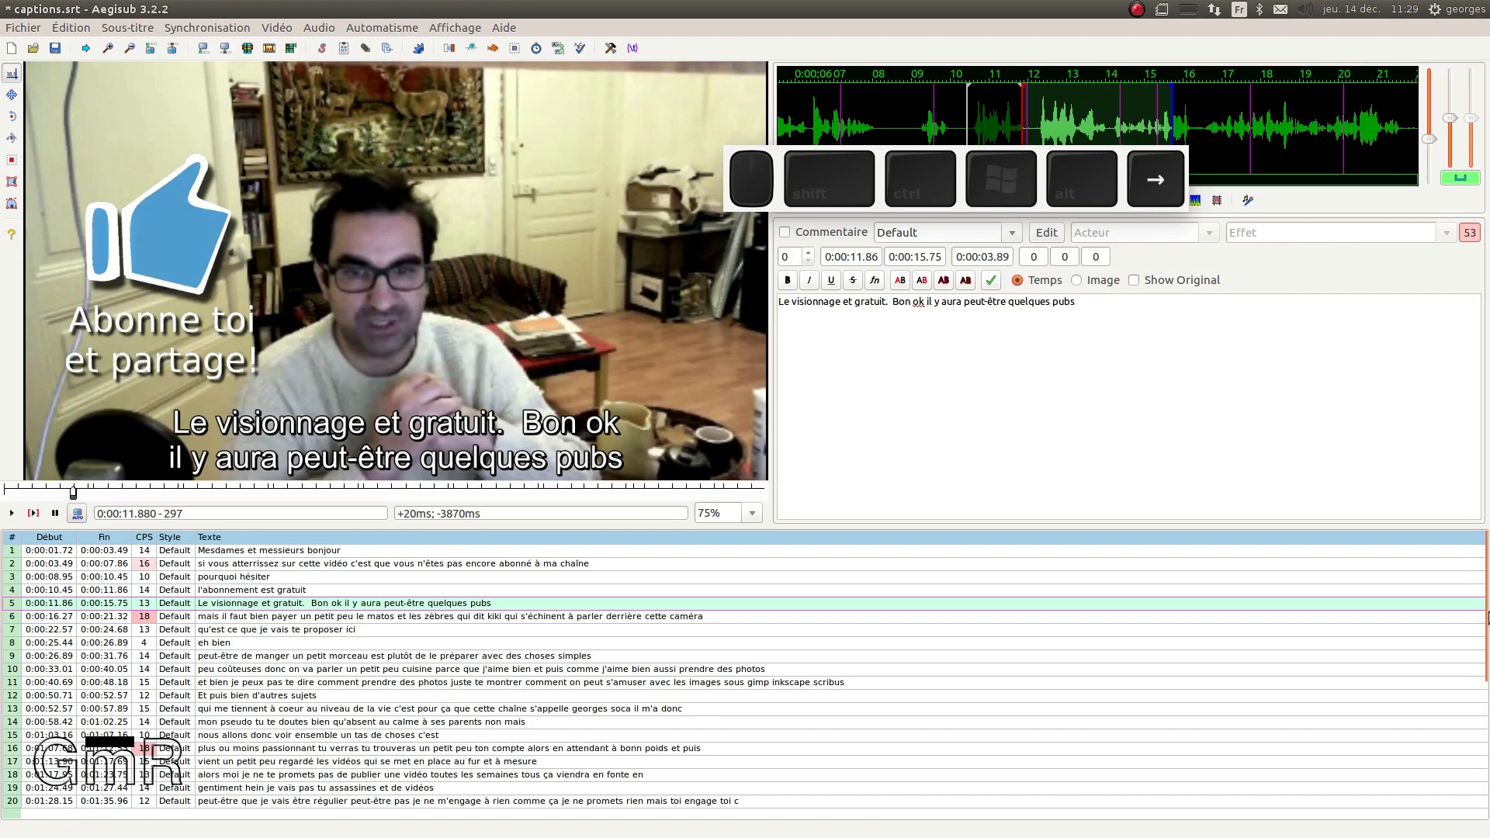
{"action": "left_click", "coordinate": [1112, 312]}
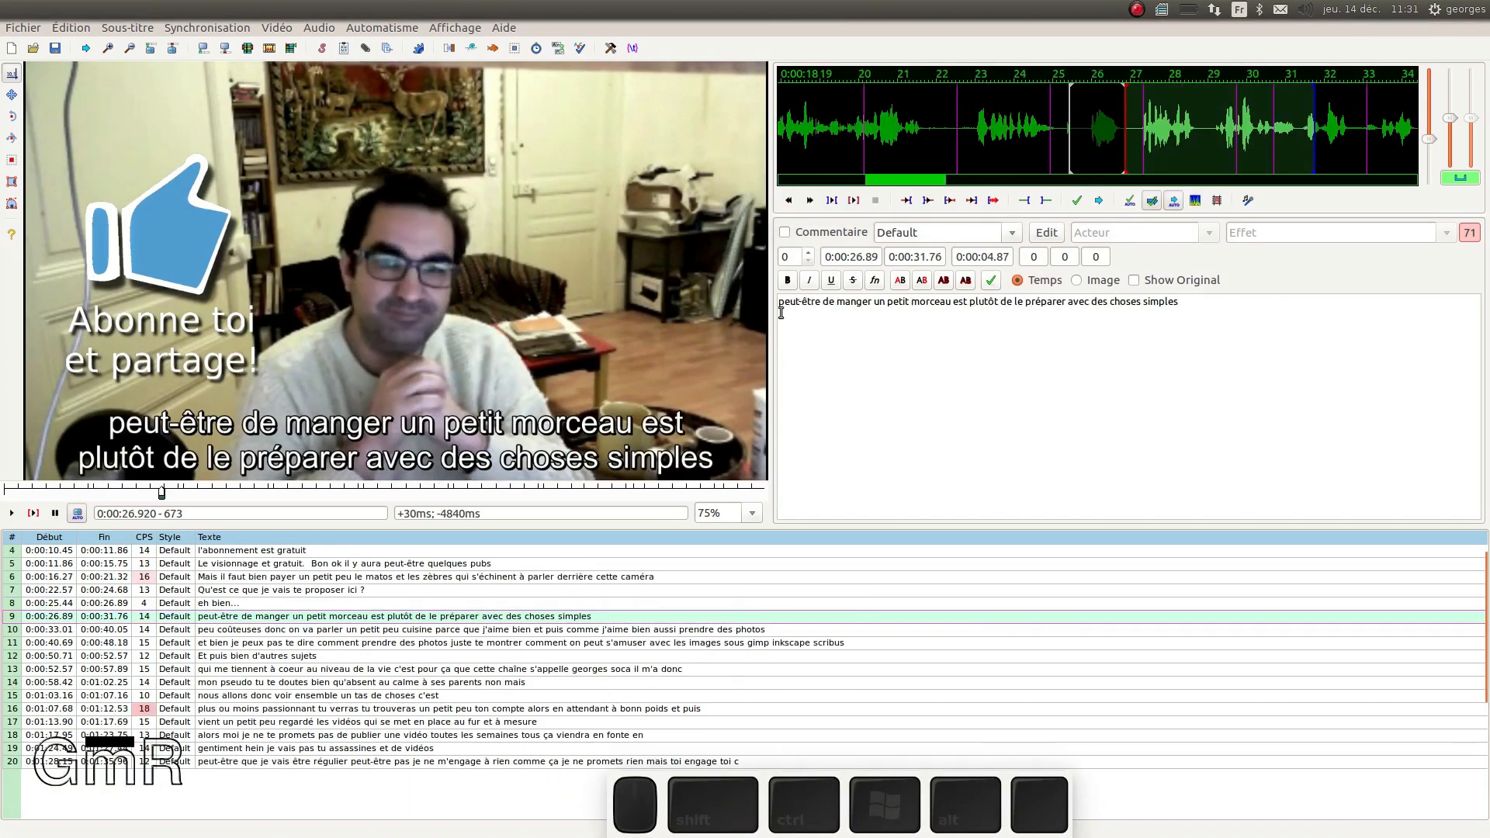
Step: In subtitle line 9, capitalize the first word to "Peut-être" and, after playing its audio, add a period after "morceau"
{"action": "left_click", "coordinate": [781, 305]}
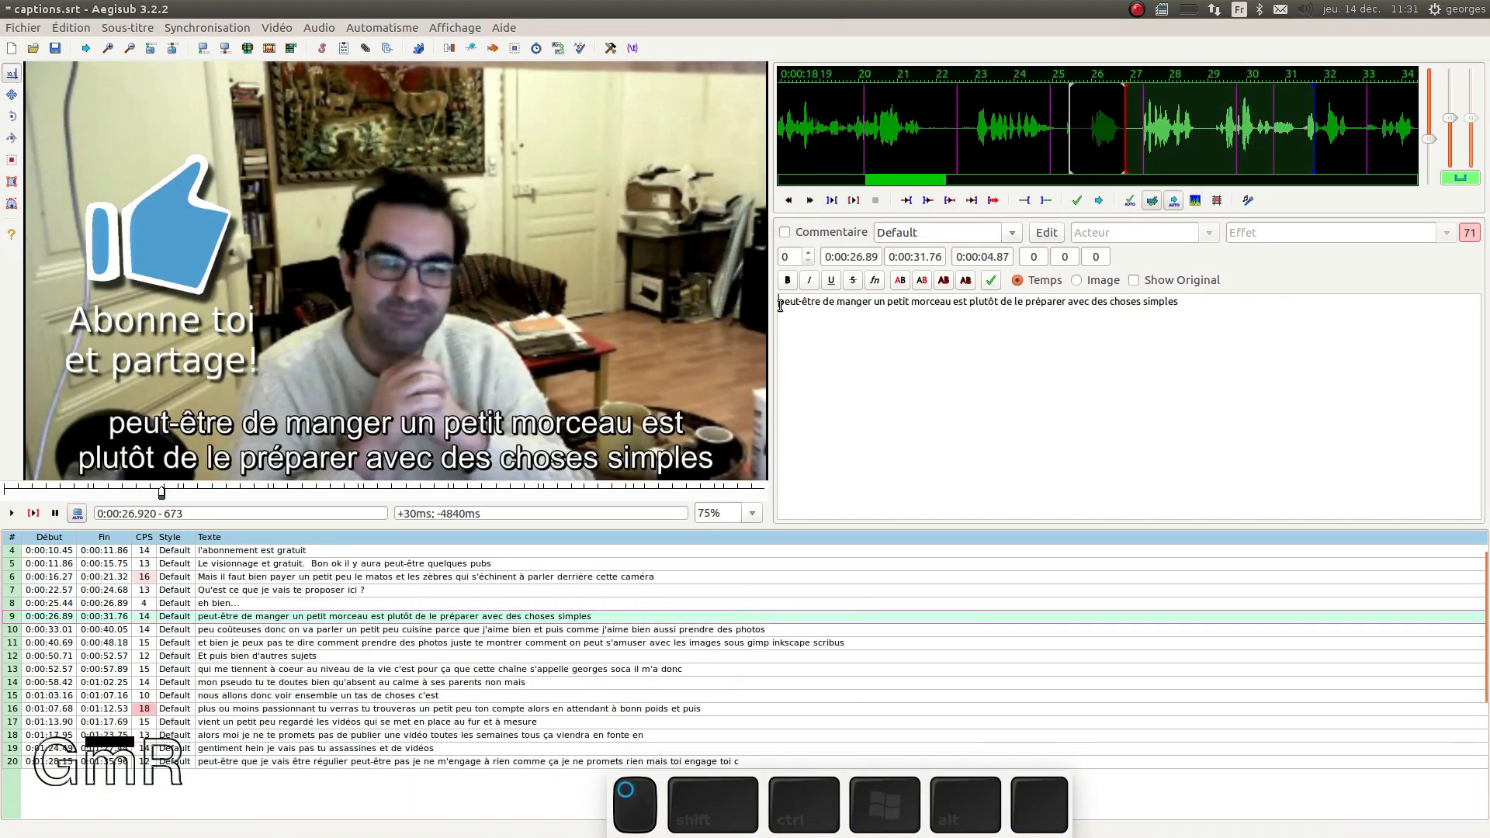
{"action": "key", "text": "shift"}
{"action": "type", "text": "P"}
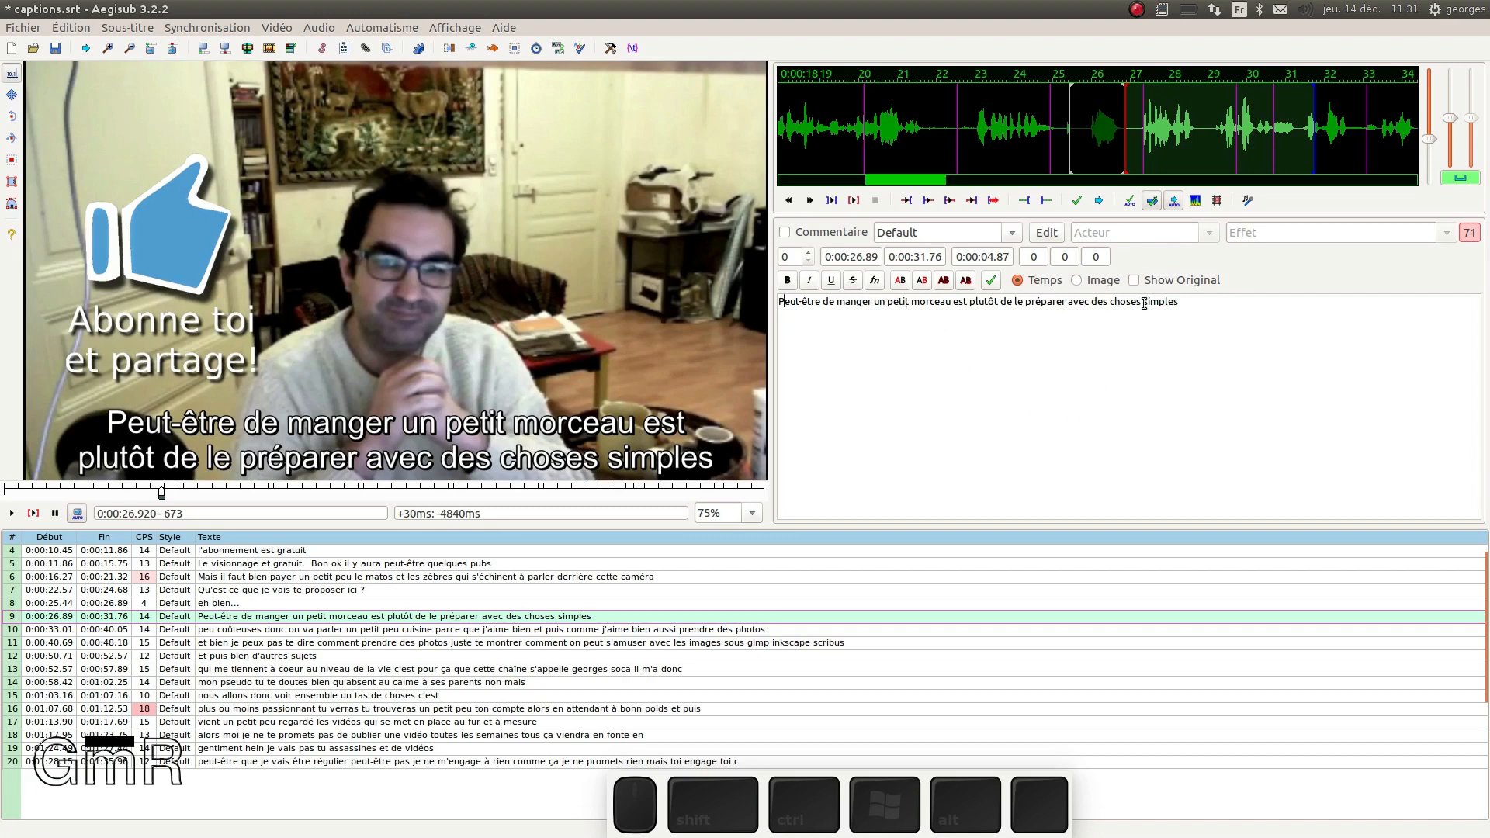
{"action": "left_click", "coordinate": [854, 202]}
{"action": "left_click", "coordinate": [1027, 387]}
{"action": "type", "text": "."}
{"action": "key", "text": "Right"}
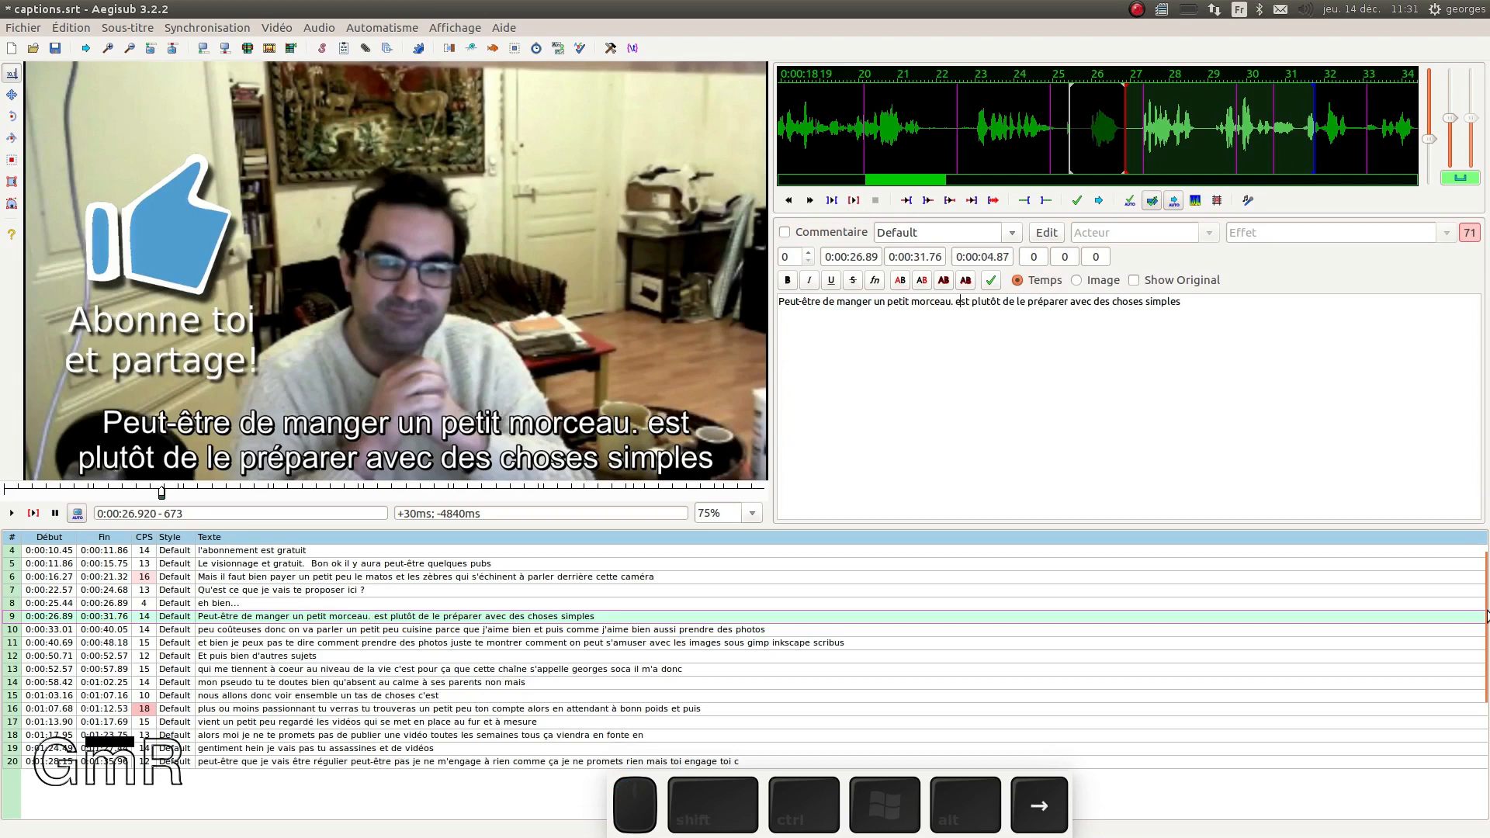
Step: Replace "est" with "Où" in line 9, end the line with a period and commit it
{"action": "key", "text": "BackSpace"}
{"action": "key", "text": "BackSpace"}
{"action": "key", "text": "BackSpace"}
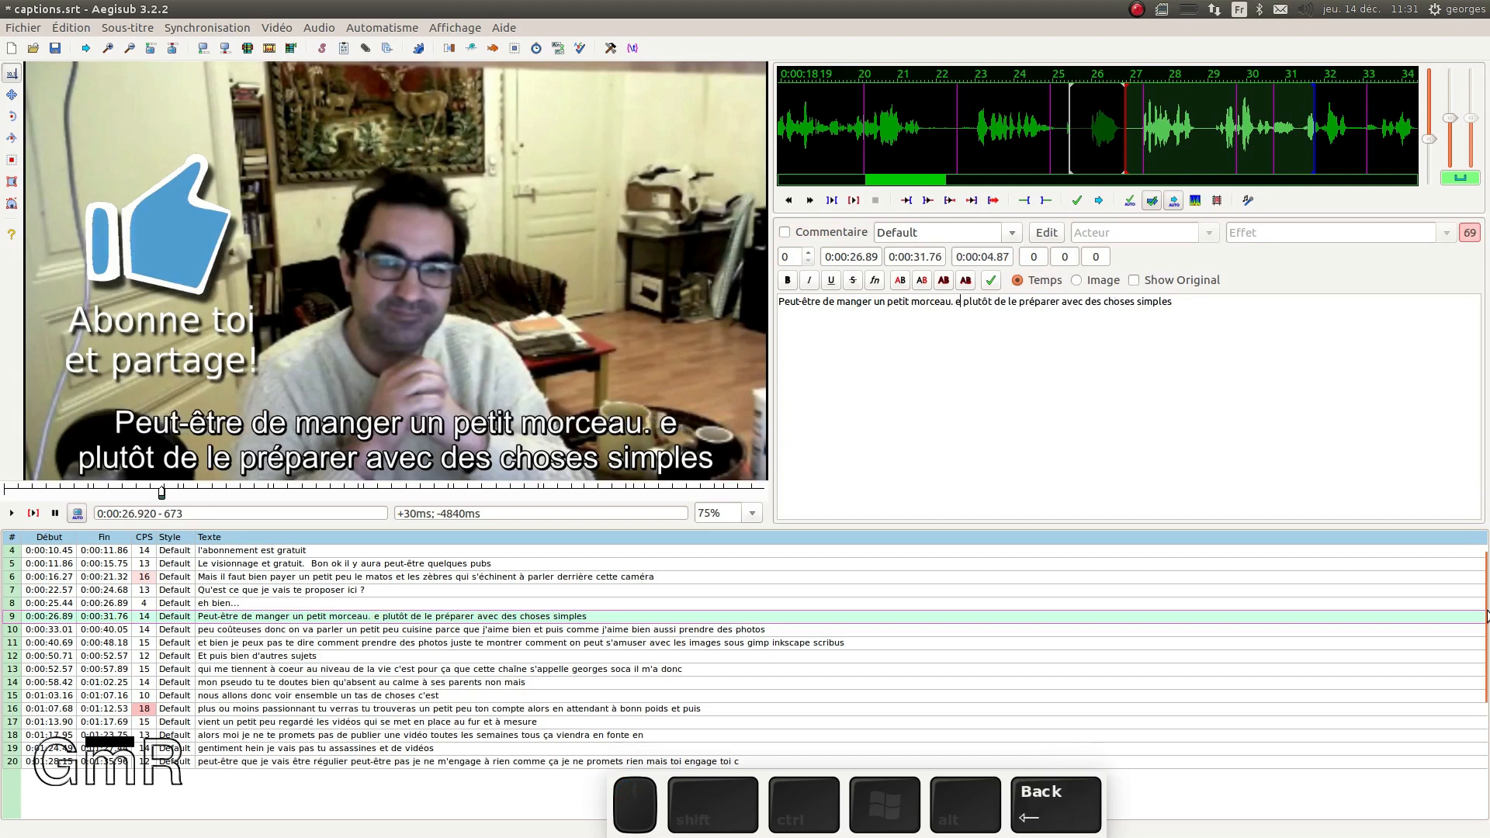
{"action": "type", "text": "O"}
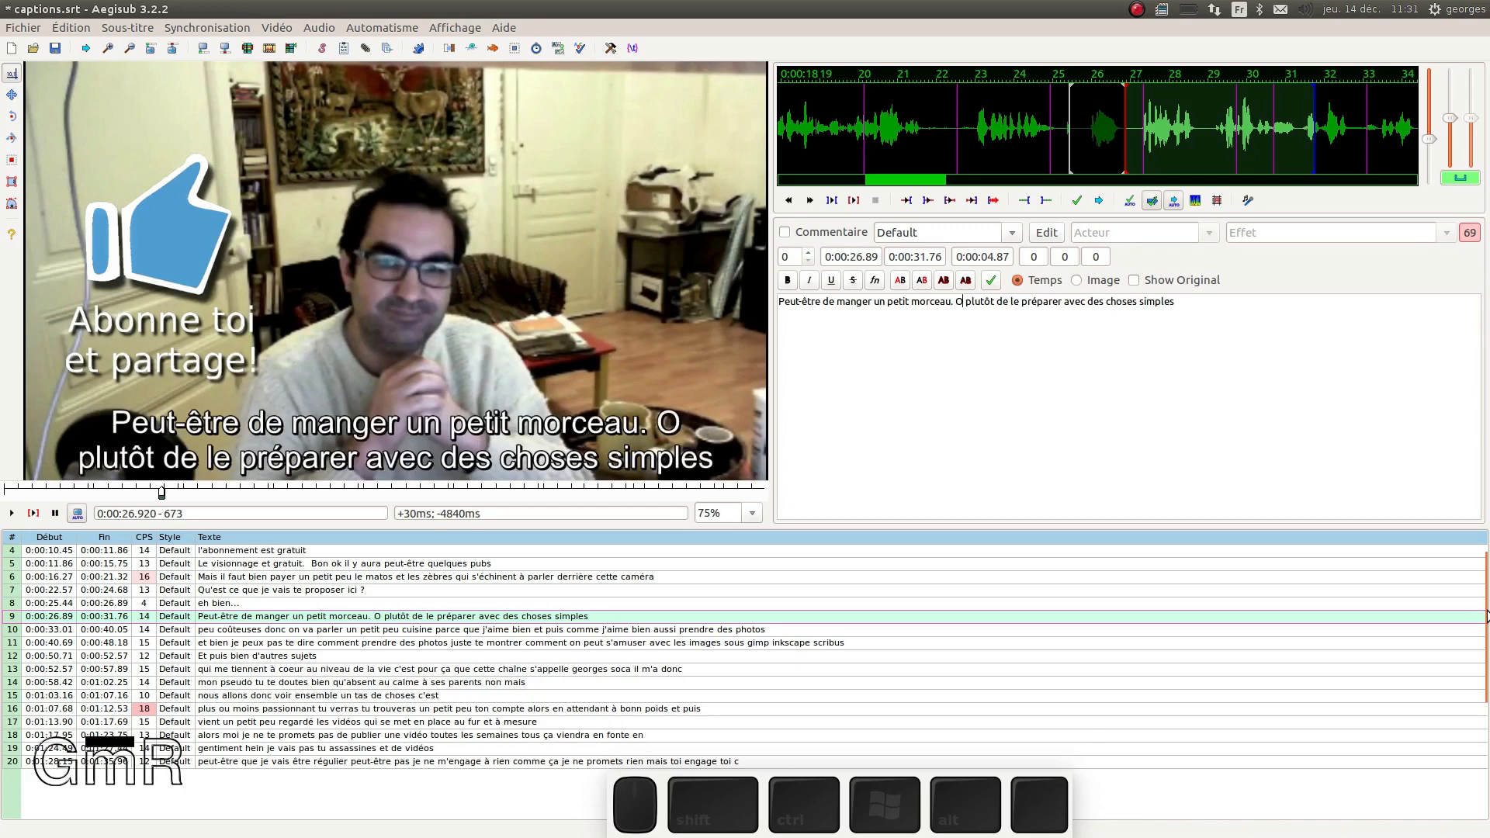
{"action": "type", "text": "ù"}
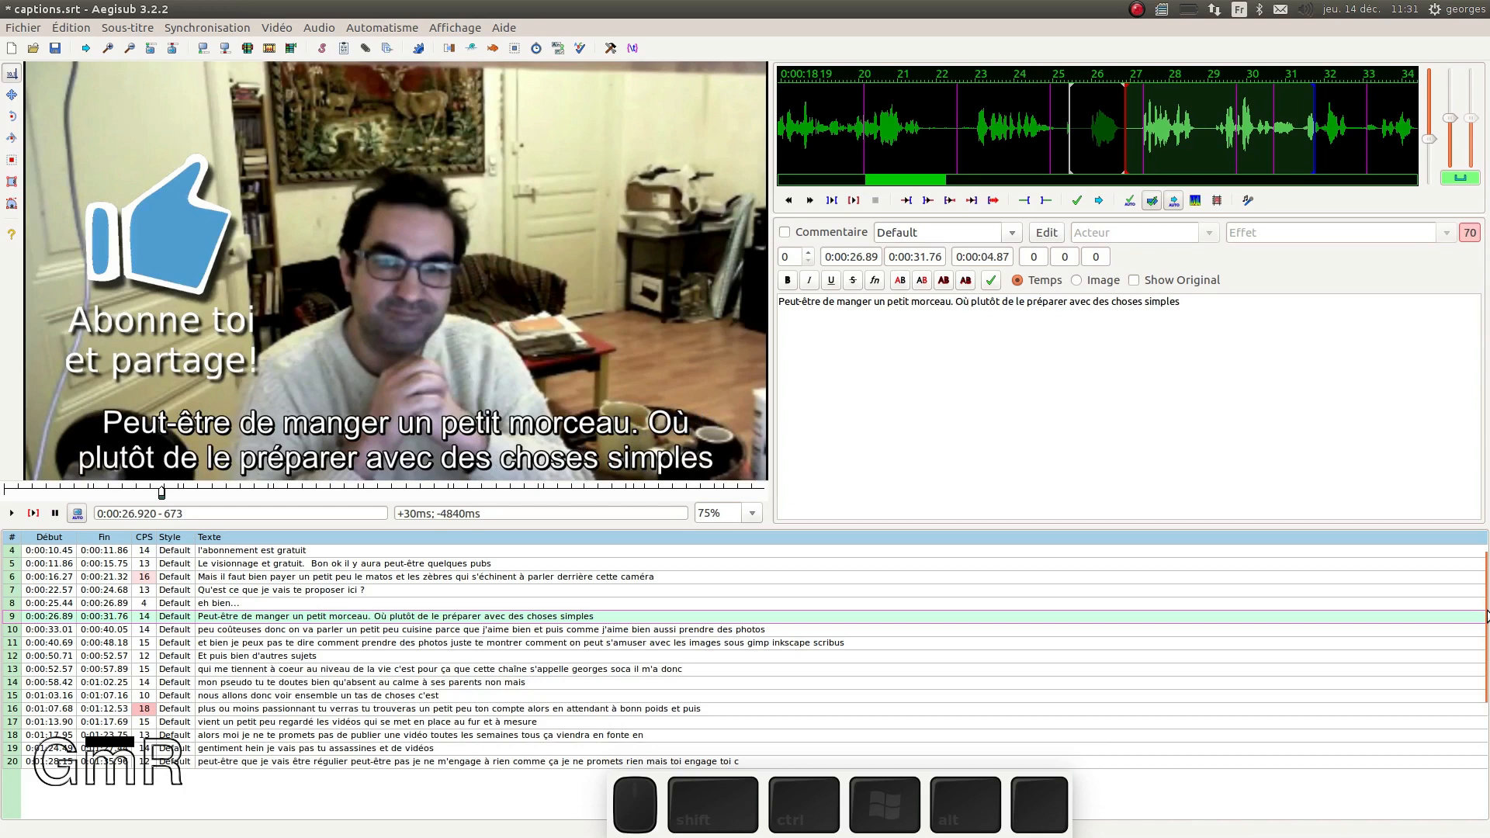
{"action": "key", "text": "End"}
{"action": "type", "text": "."}
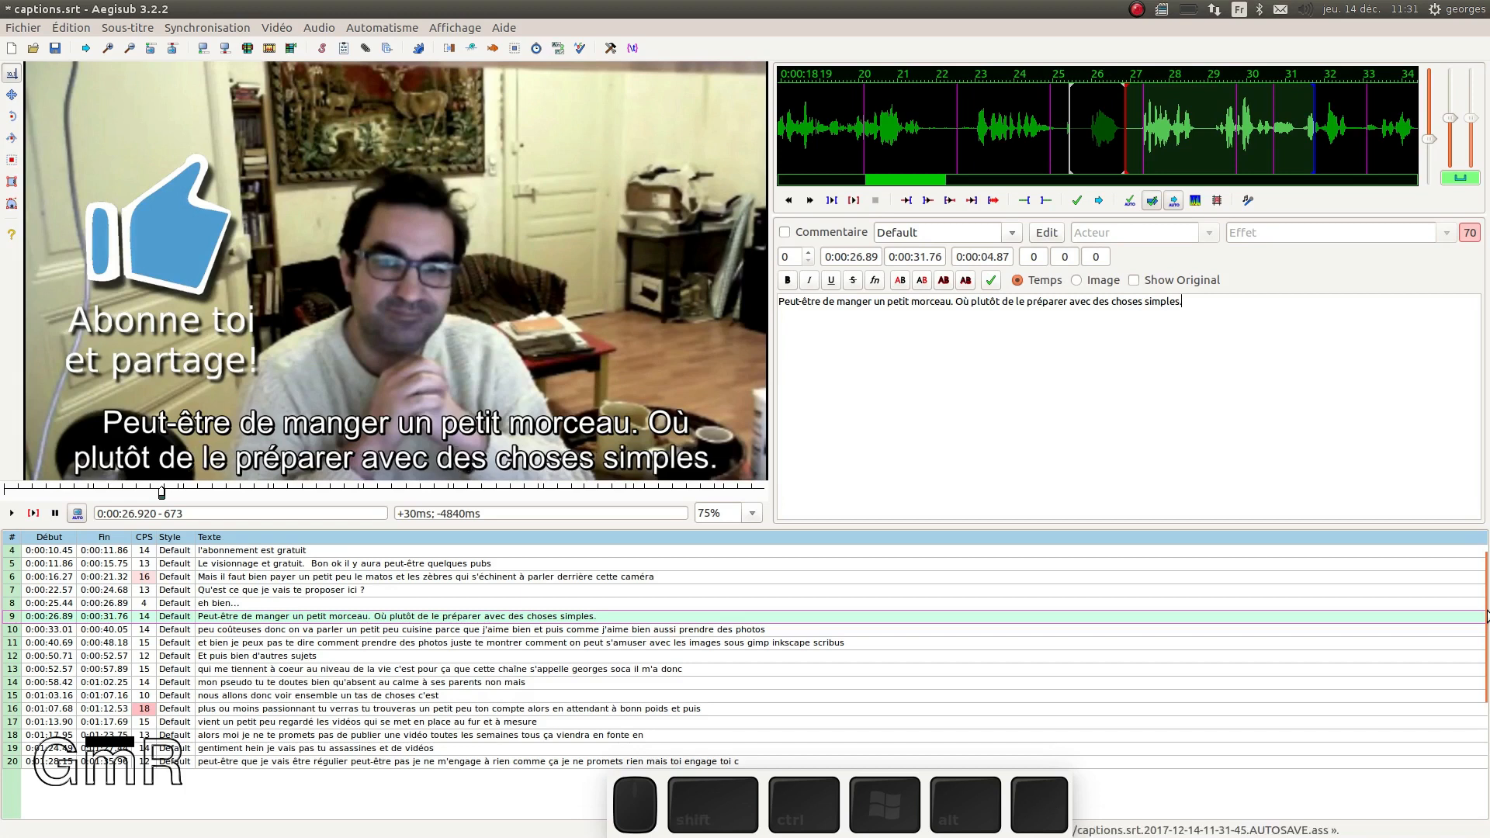
{"action": "key", "text": "Return"}
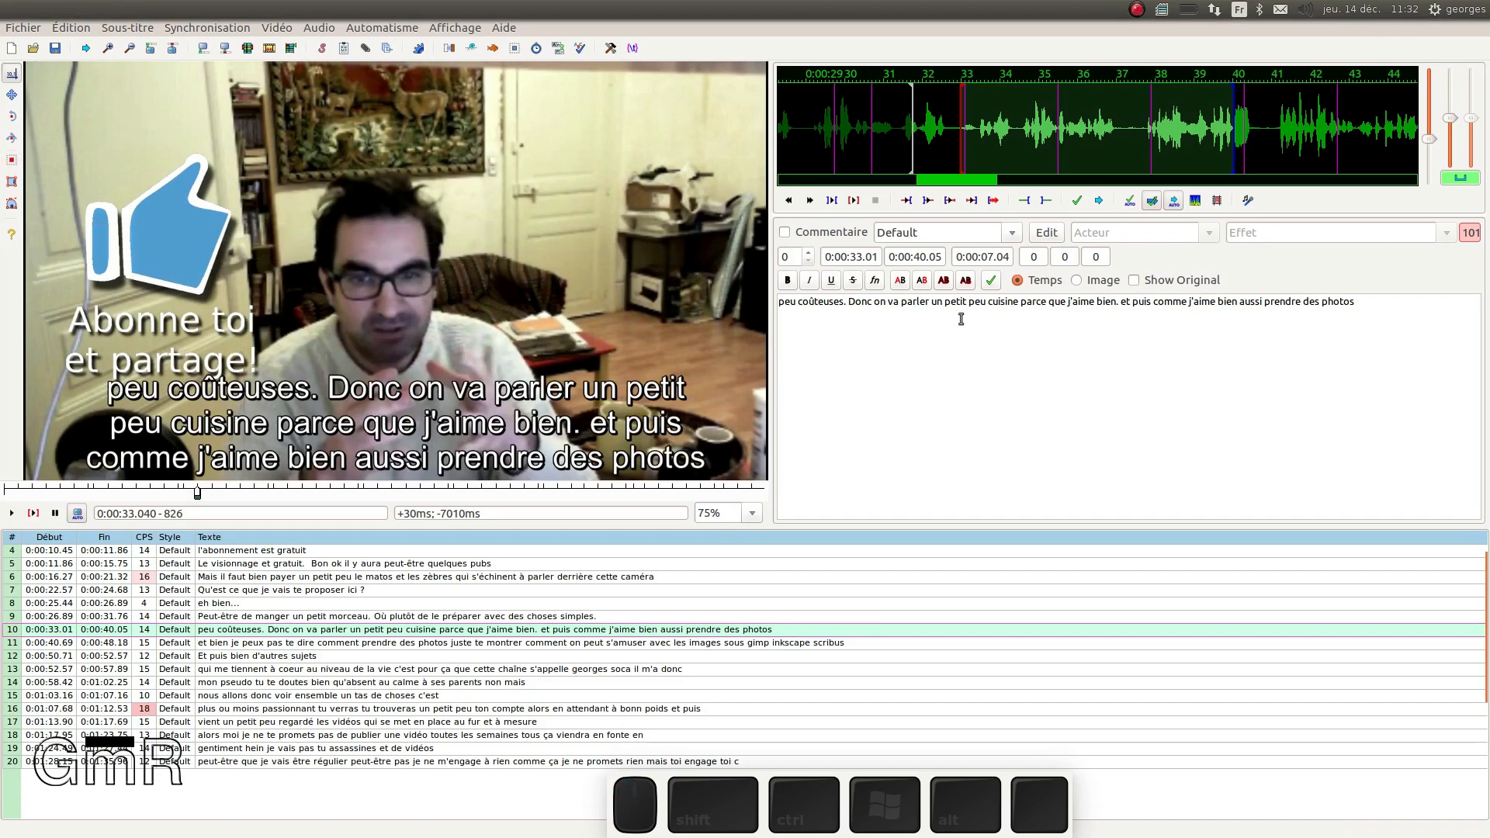
Step: Play part of line 10's audio to check its text and insert an empty subtitle line after it
{"action": "left_click", "coordinate": [854, 200]}
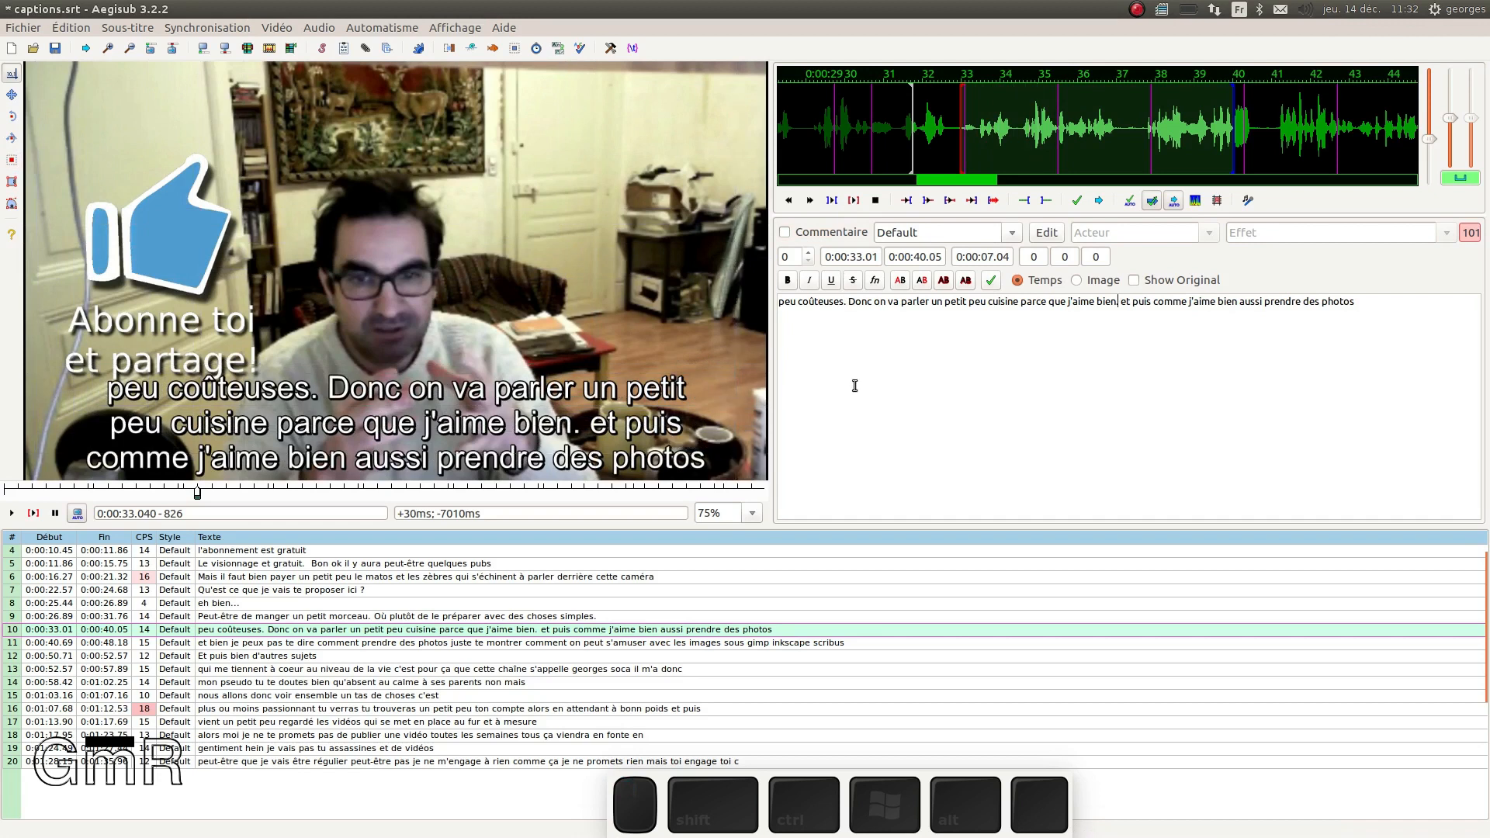
{"action": "left_click", "coordinate": [876, 200]}
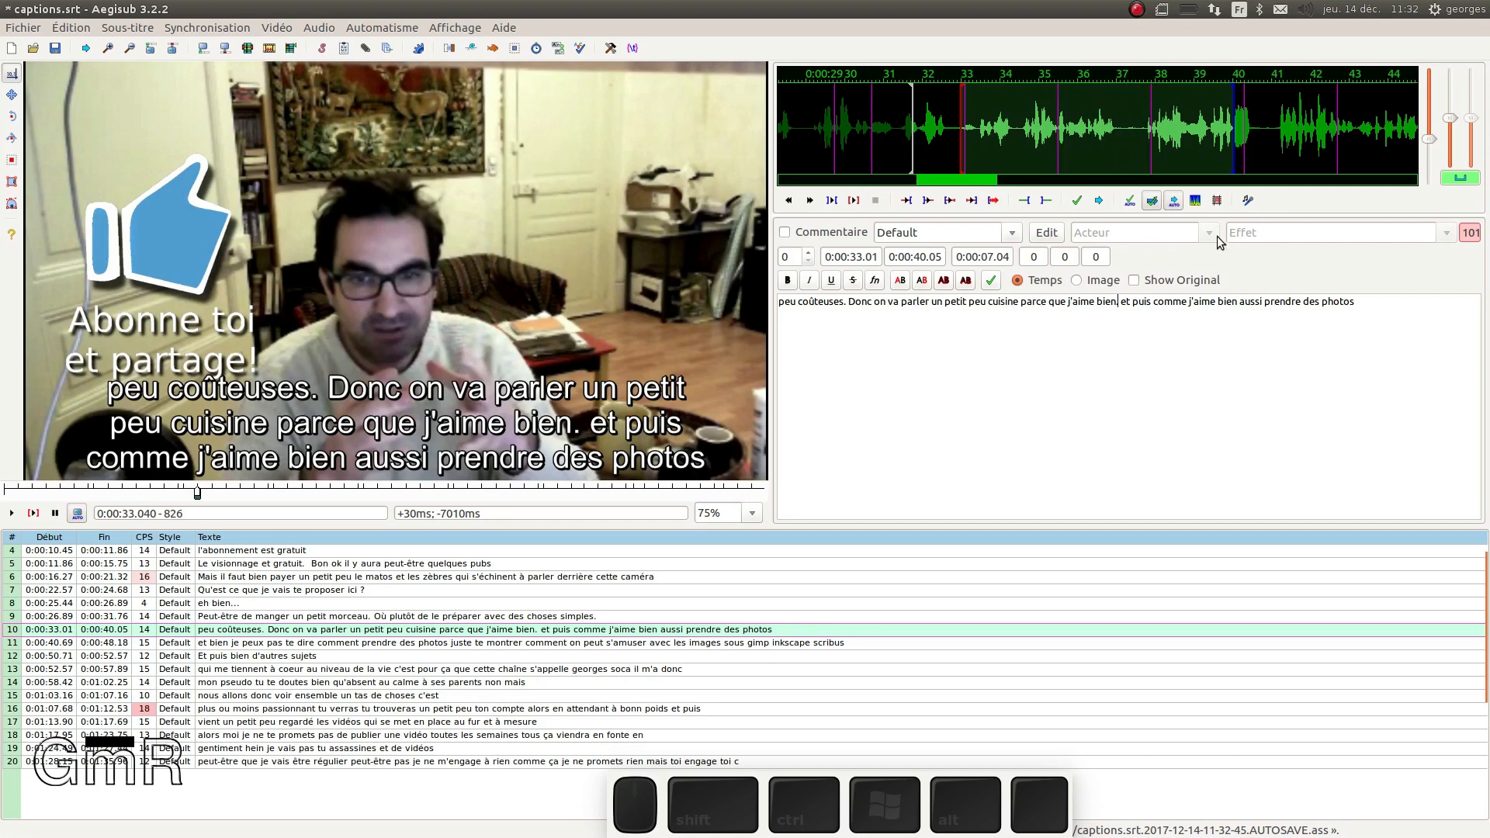
{"action": "left_click", "coordinate": [1127, 305]}
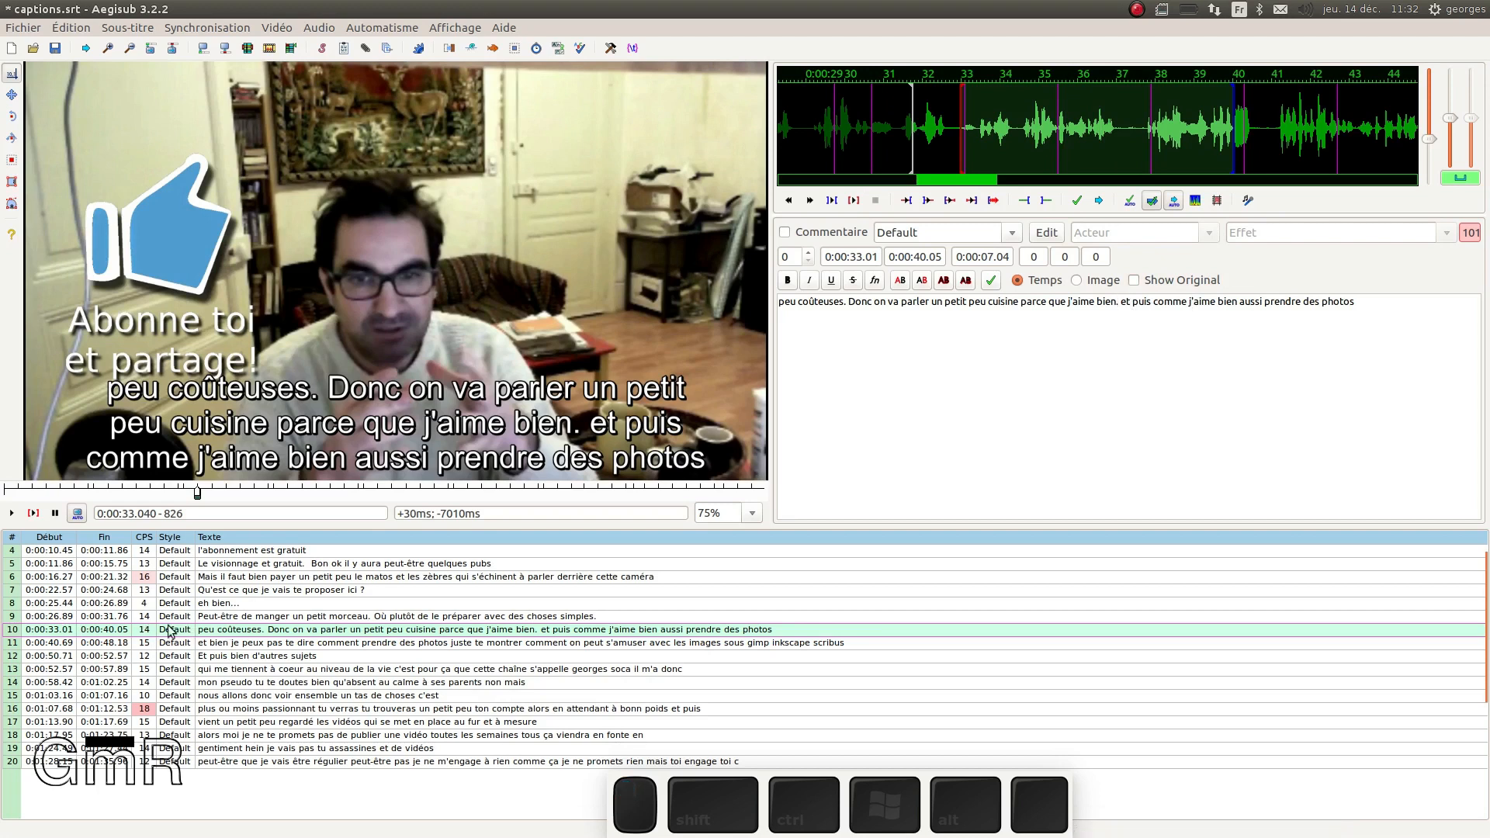
{"action": "right_click", "coordinate": [205, 633]}
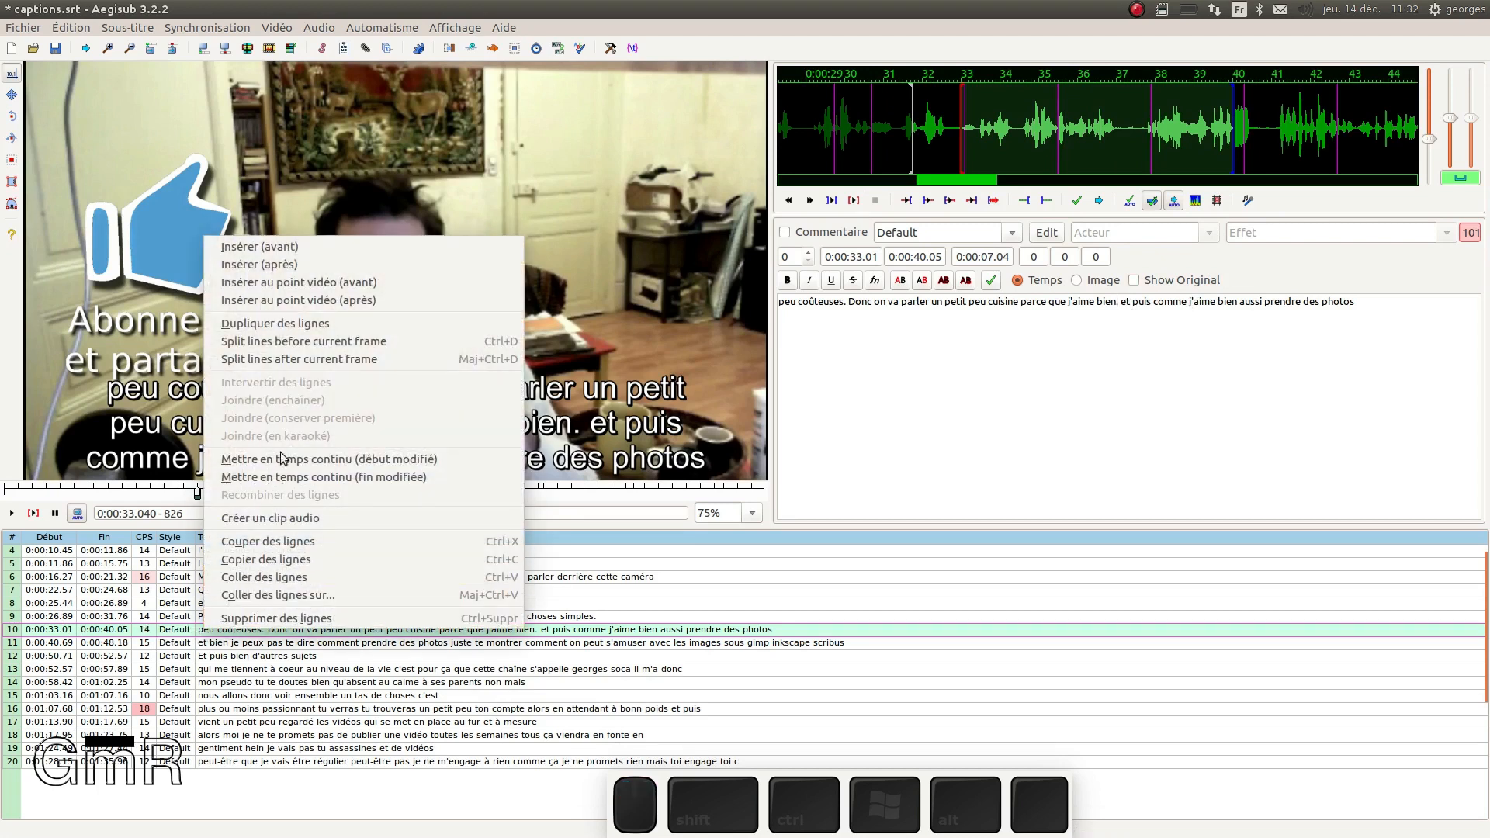
{"action": "left_click", "coordinate": [256, 266]}
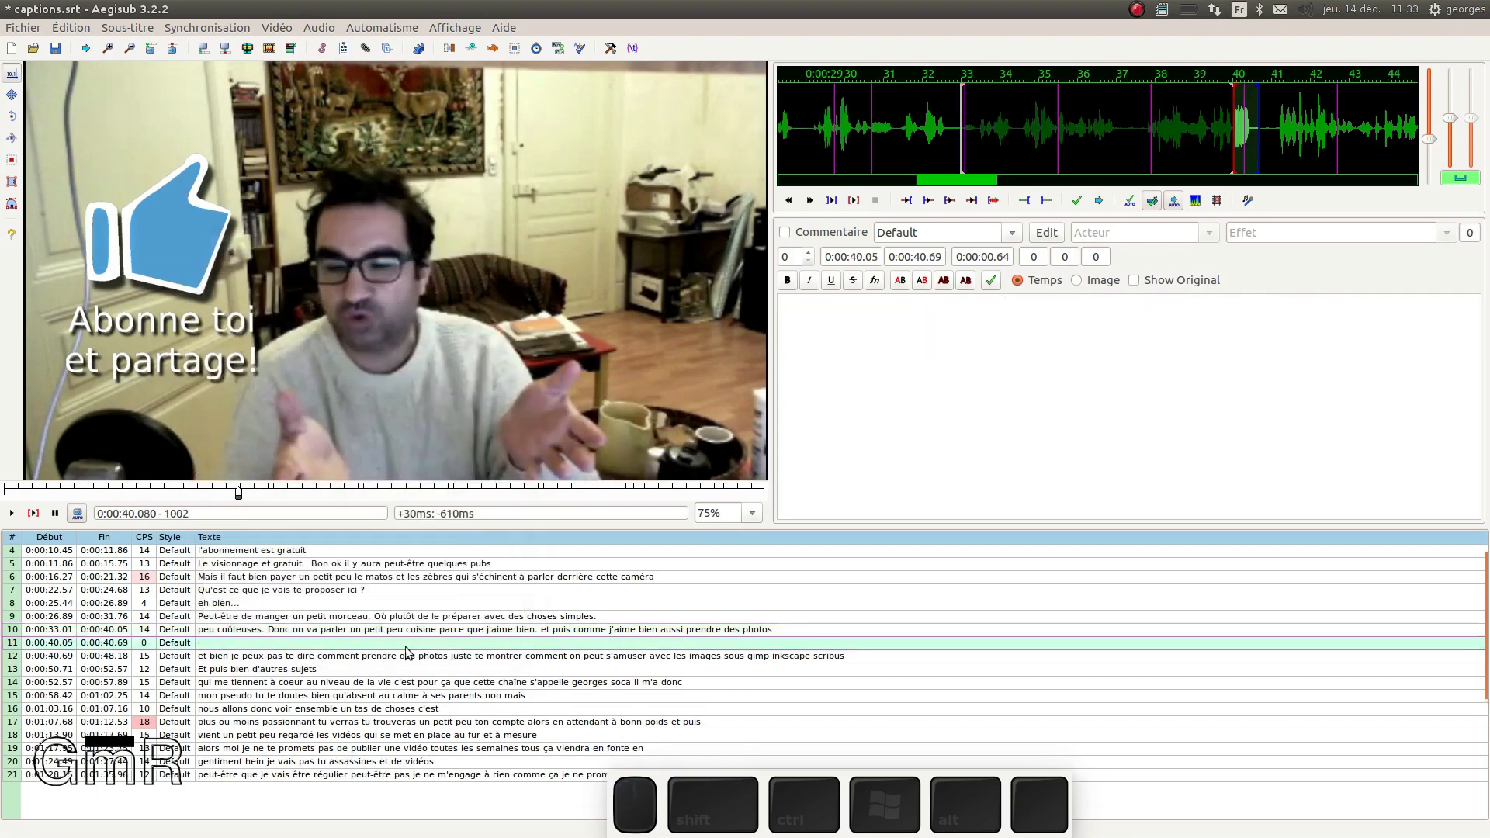
Step: Copy "et puis comme j'aime bien aussi prendre des photos" from line 10 into the empty line 11
{"action": "left_click", "coordinate": [350, 630]}
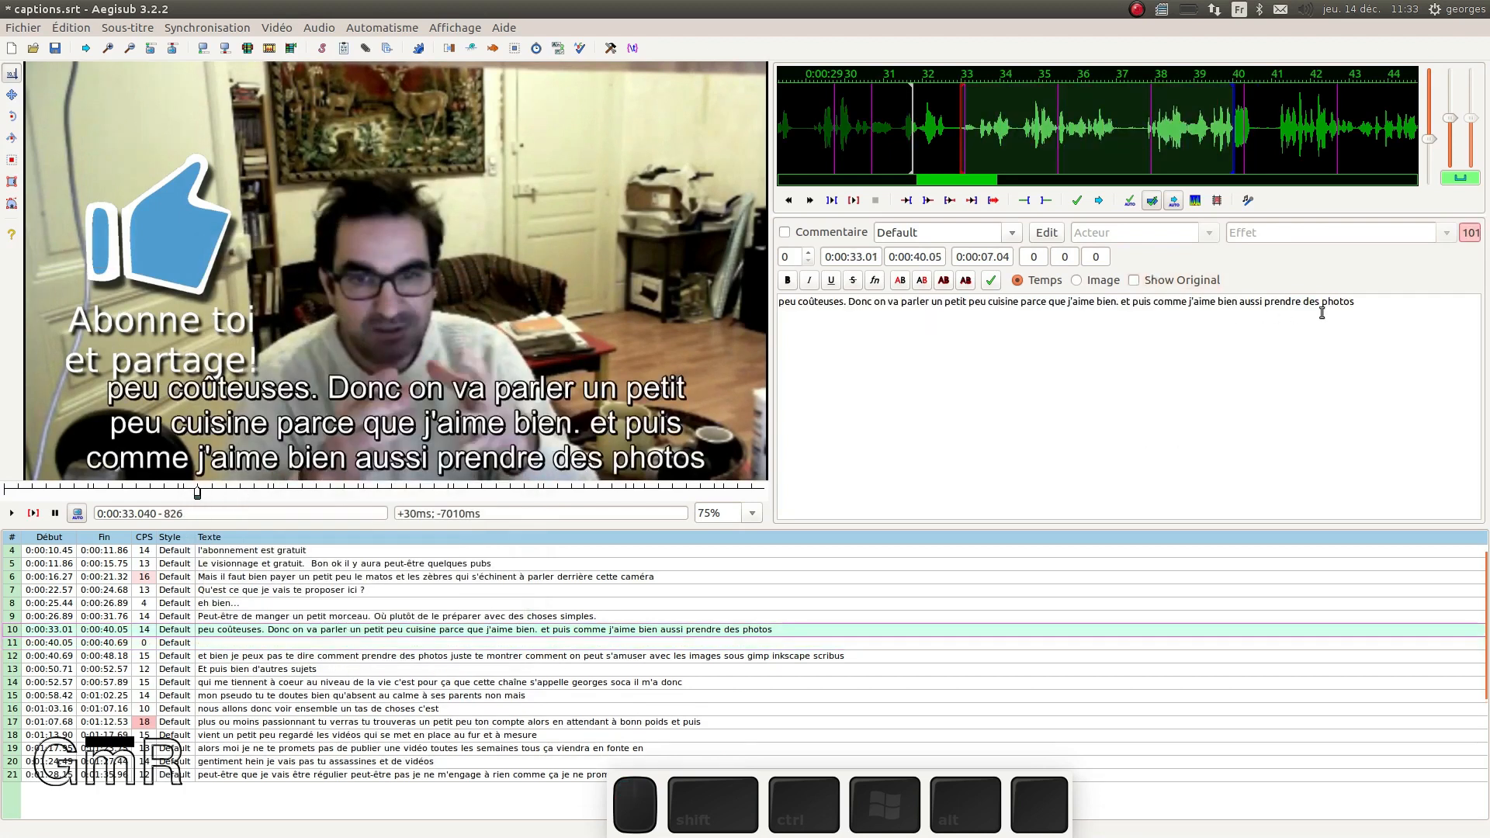
{"action": "left_click_drag", "start_coordinate": [1371, 304], "coordinate": [1119, 305]}
{"action": "key", "text": "cmd+c"}
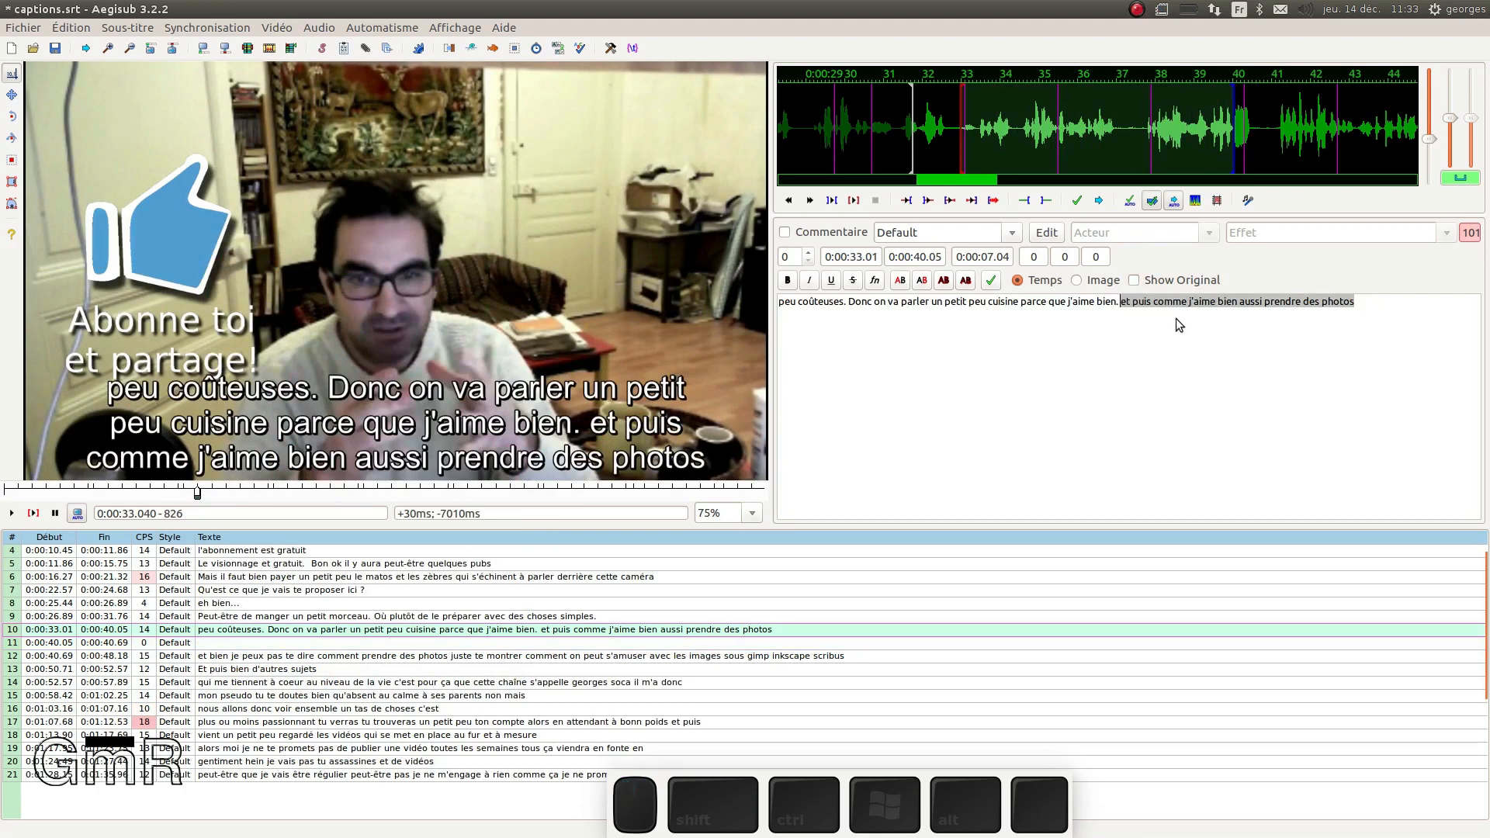
{"action": "key", "text": "ctrl"}
{"action": "left_click", "coordinate": [355, 647]}
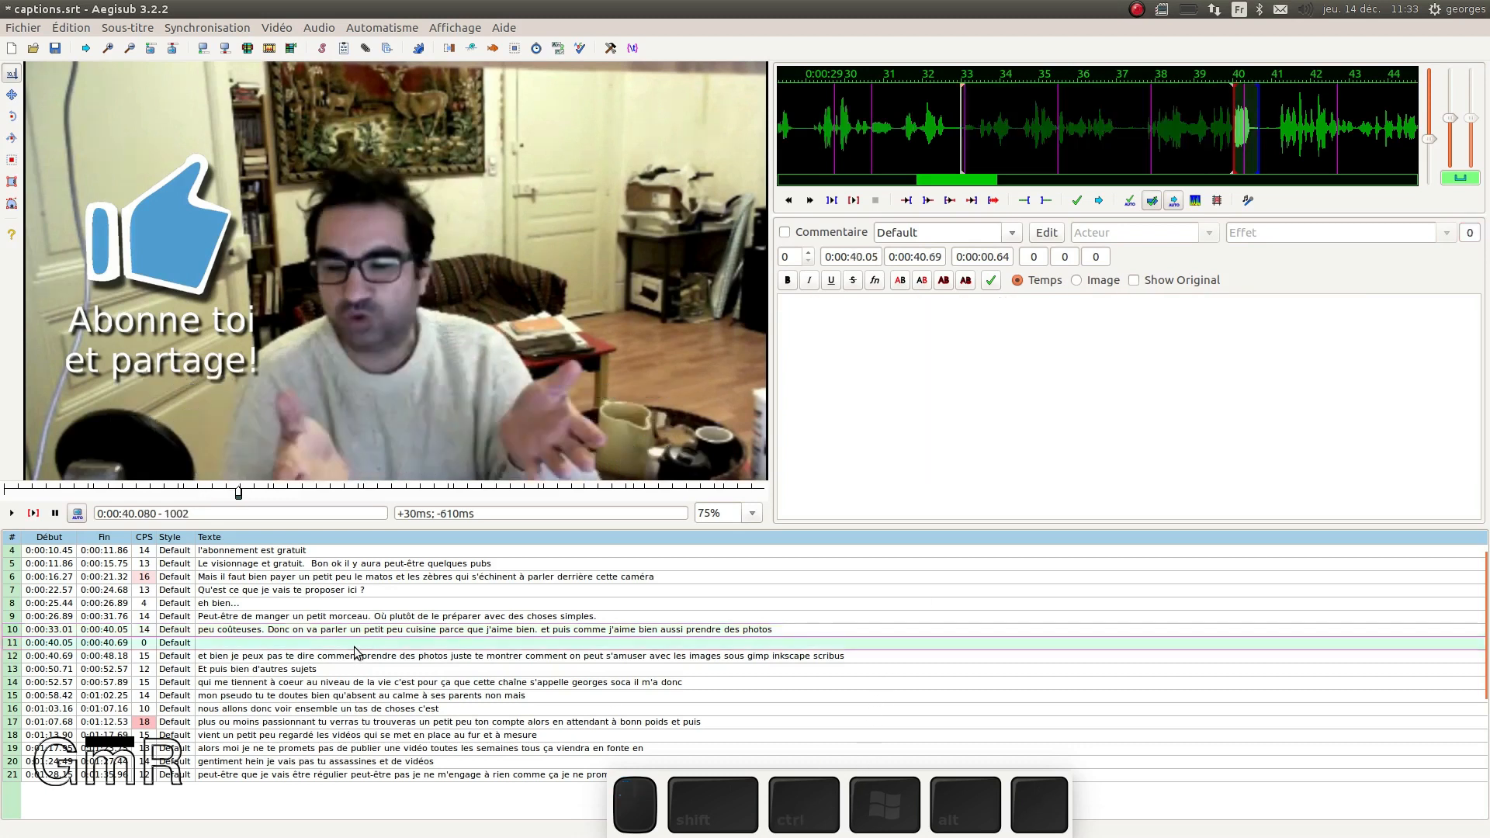
{"action": "right_click", "coordinate": [885, 331]}
{"action": "left_click", "coordinate": [921, 396]}
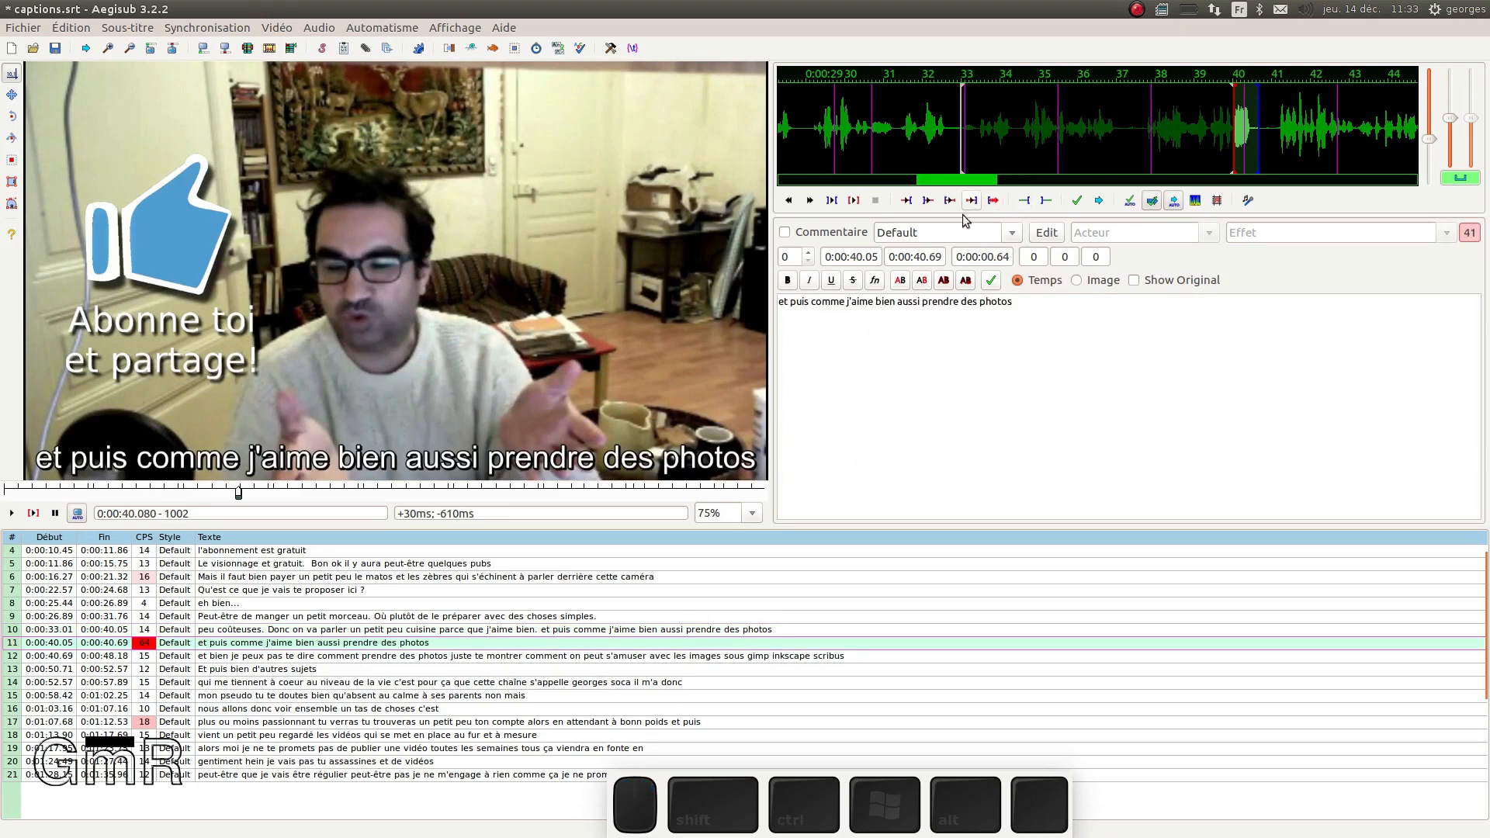
Step: Listen to line 10 and move its end marker on the waveform back to about 0:00:37.48, after "j'aime bien"
{"action": "left_click", "coordinate": [374, 631]}
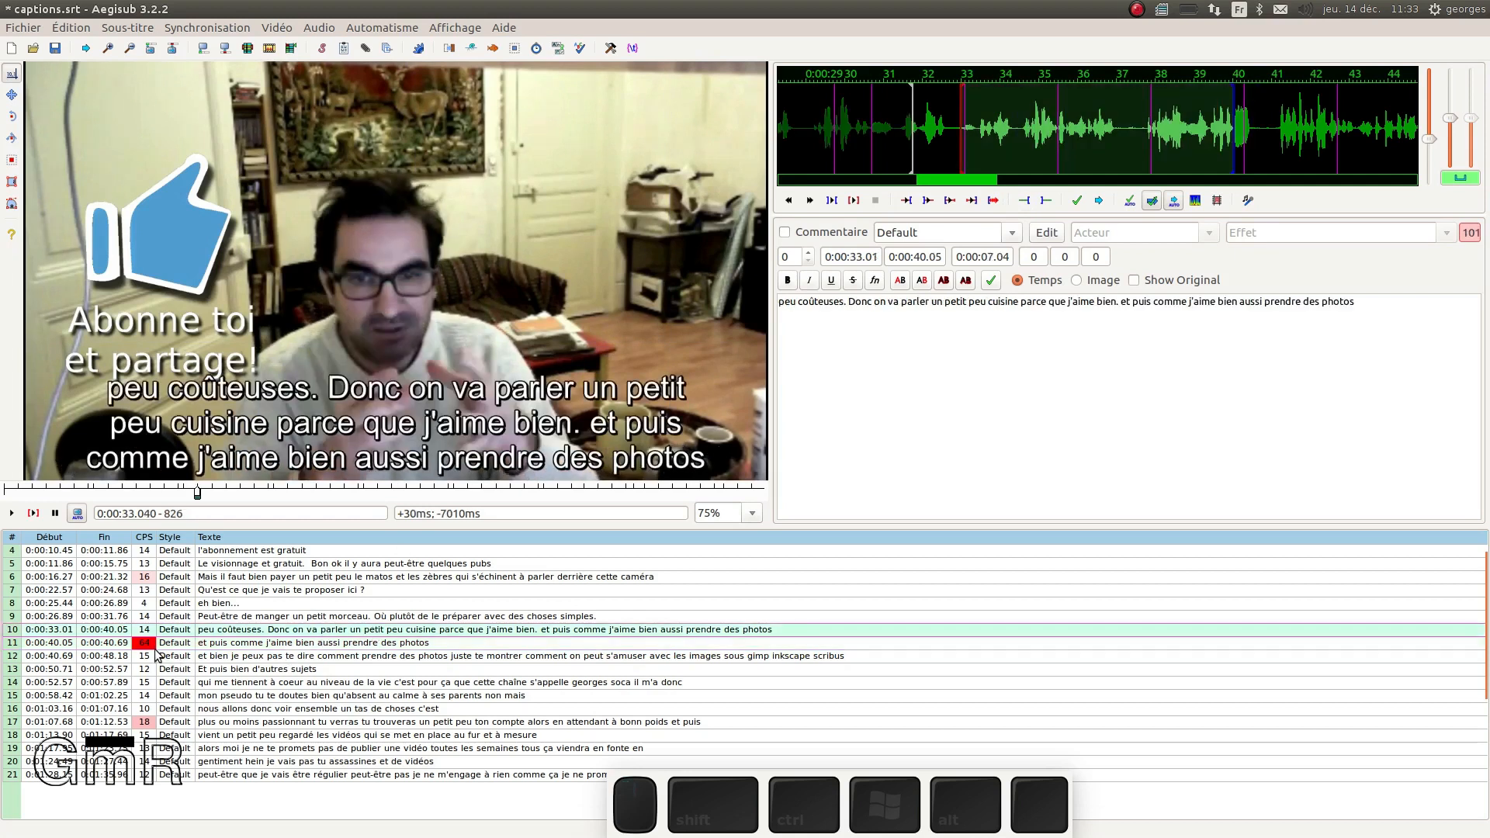
{"action": "left_click", "coordinate": [151, 644]}
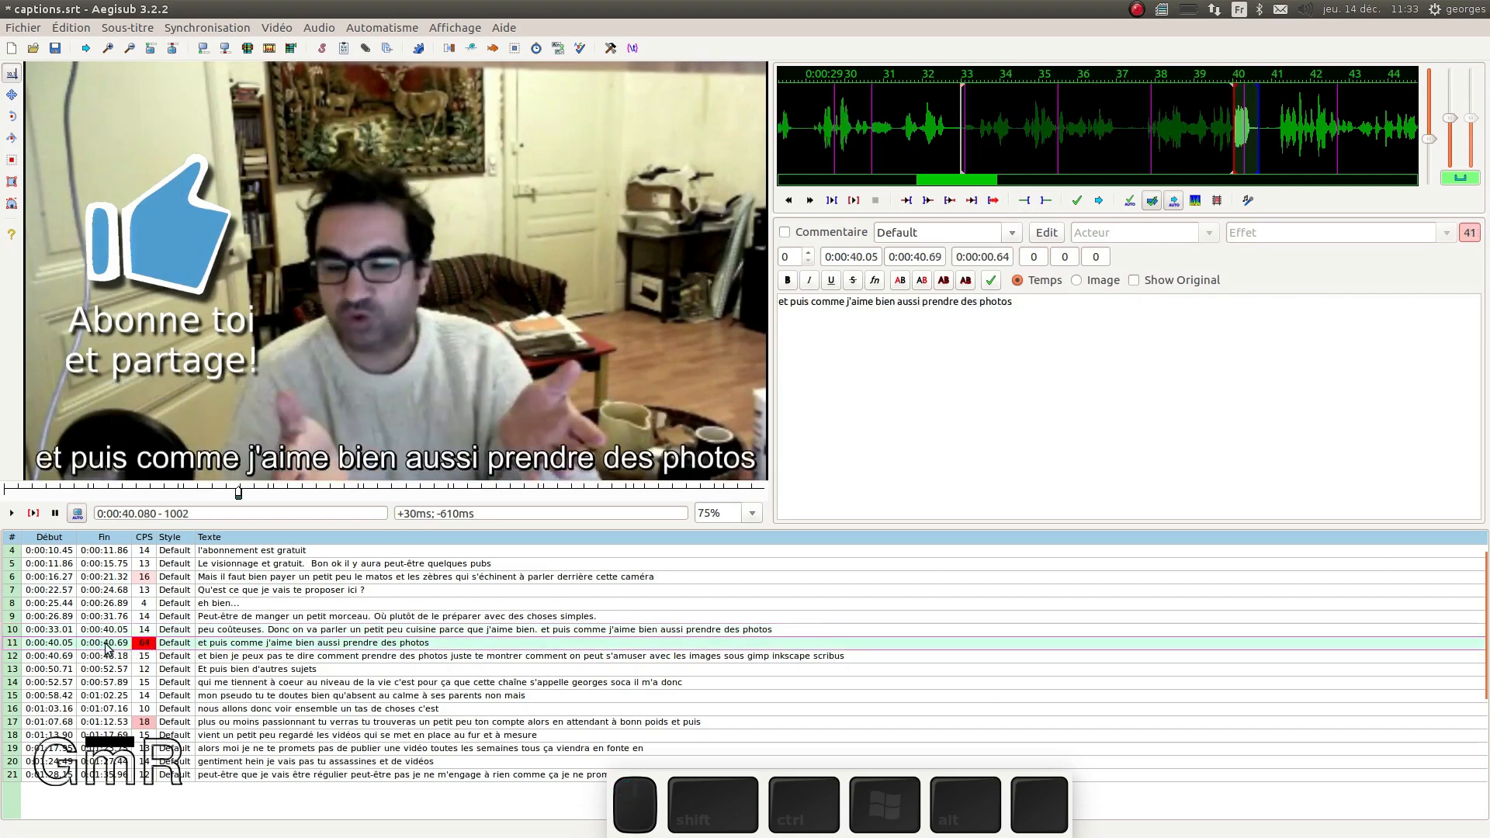
{"action": "left_click", "coordinate": [242, 632]}
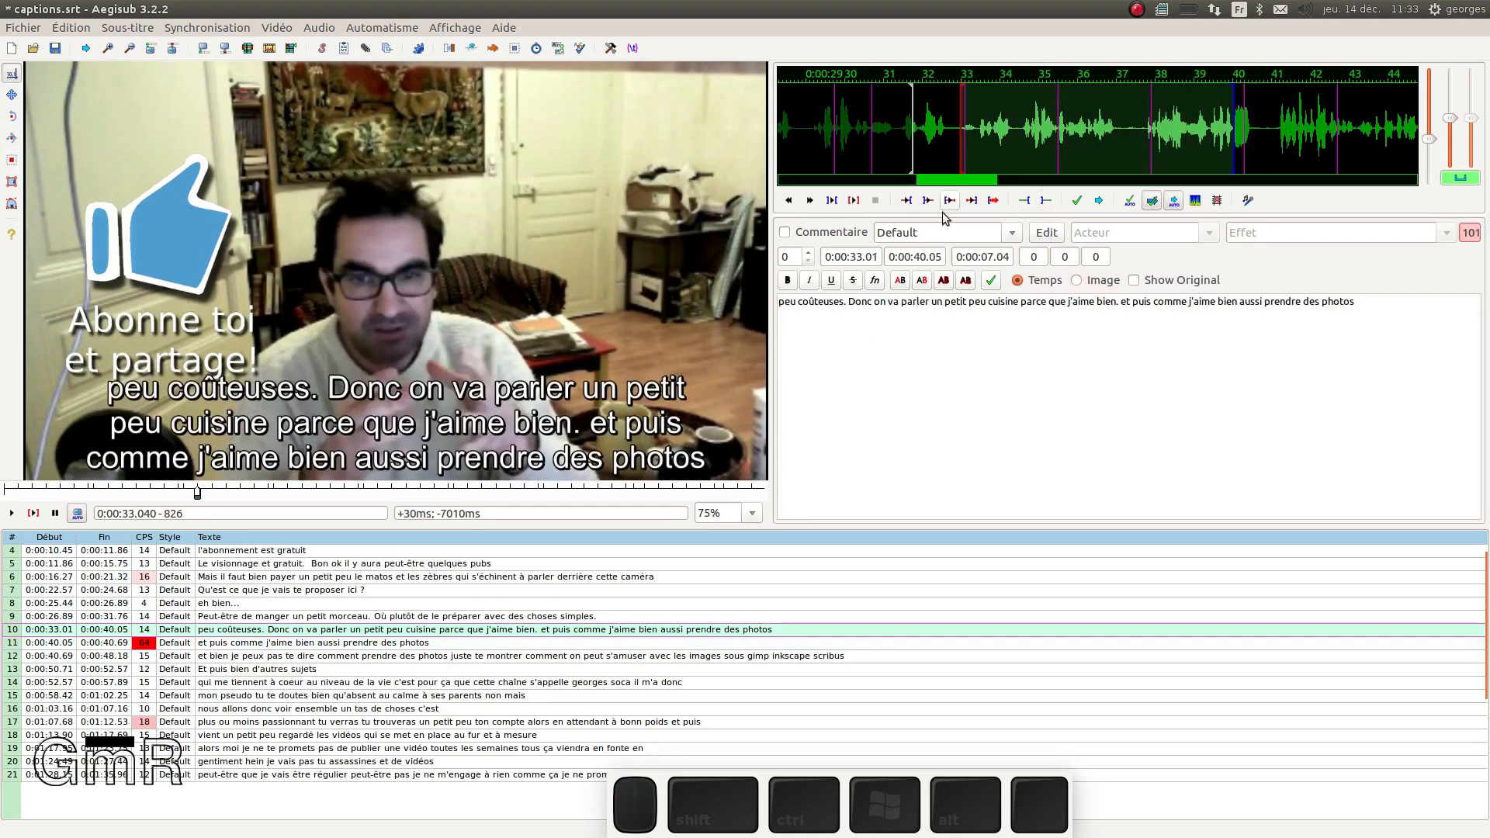
{"action": "left_click", "coordinate": [853, 201]}
{"action": "left_click", "coordinate": [876, 200]}
{"action": "left_click", "coordinate": [1237, 155]}
{"action": "mouse_move", "coordinate": [1237, 154]}
{"action": "left_mouse_down"}
{"action": "mouse_move", "coordinate": [1120, 161]}
{"action": "mouse_move", "coordinate": [1134, 149]}
{"action": "left_mouse_up"}
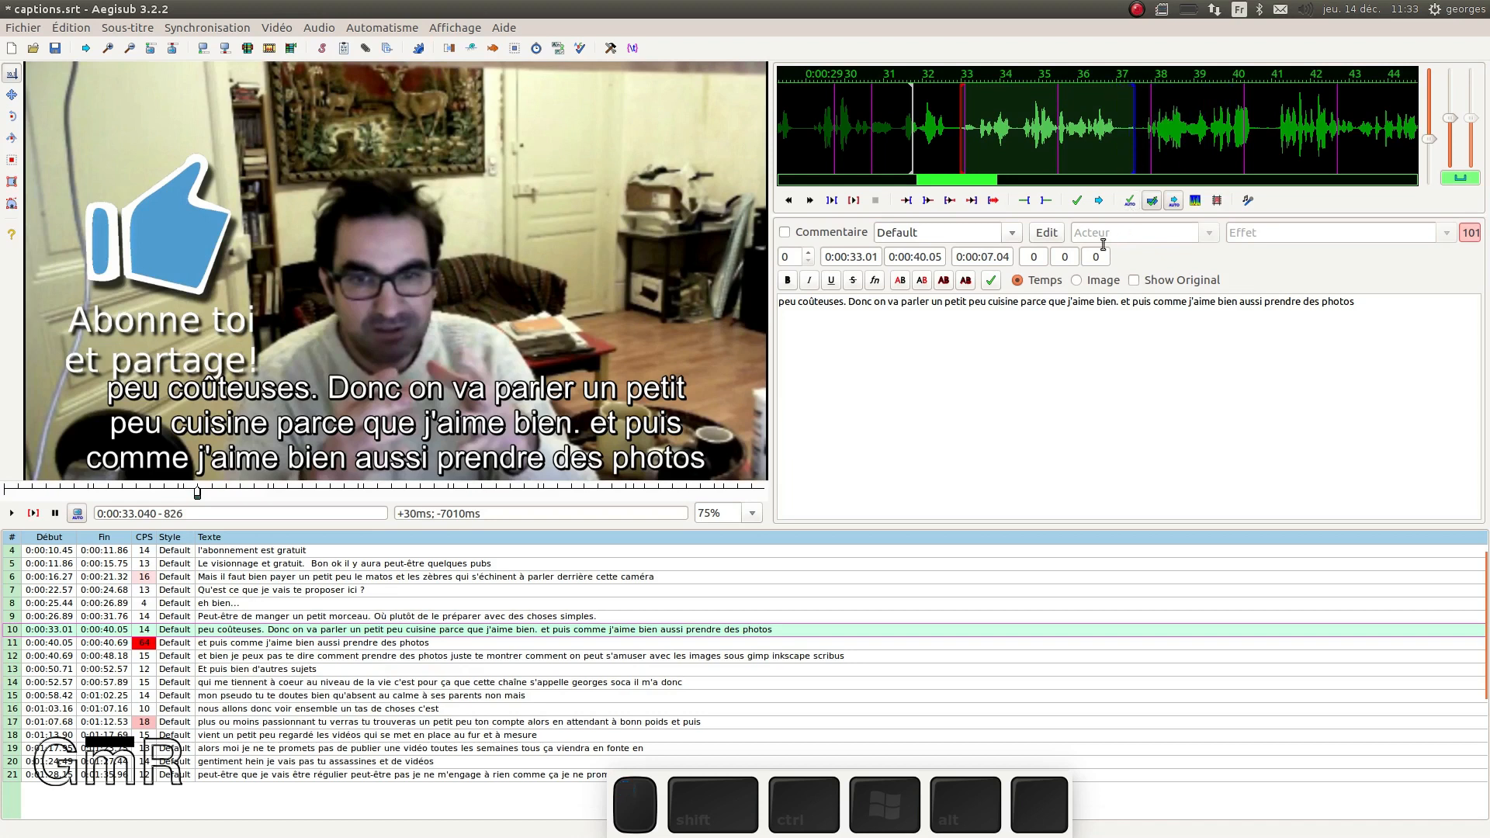
Step: Delete "et puis comme j'aime bien aussi prendre des photos" from line 10 and commit the line
{"action": "left_click_drag", "start_coordinate": [1356, 301], "coordinate": [1120, 304]}
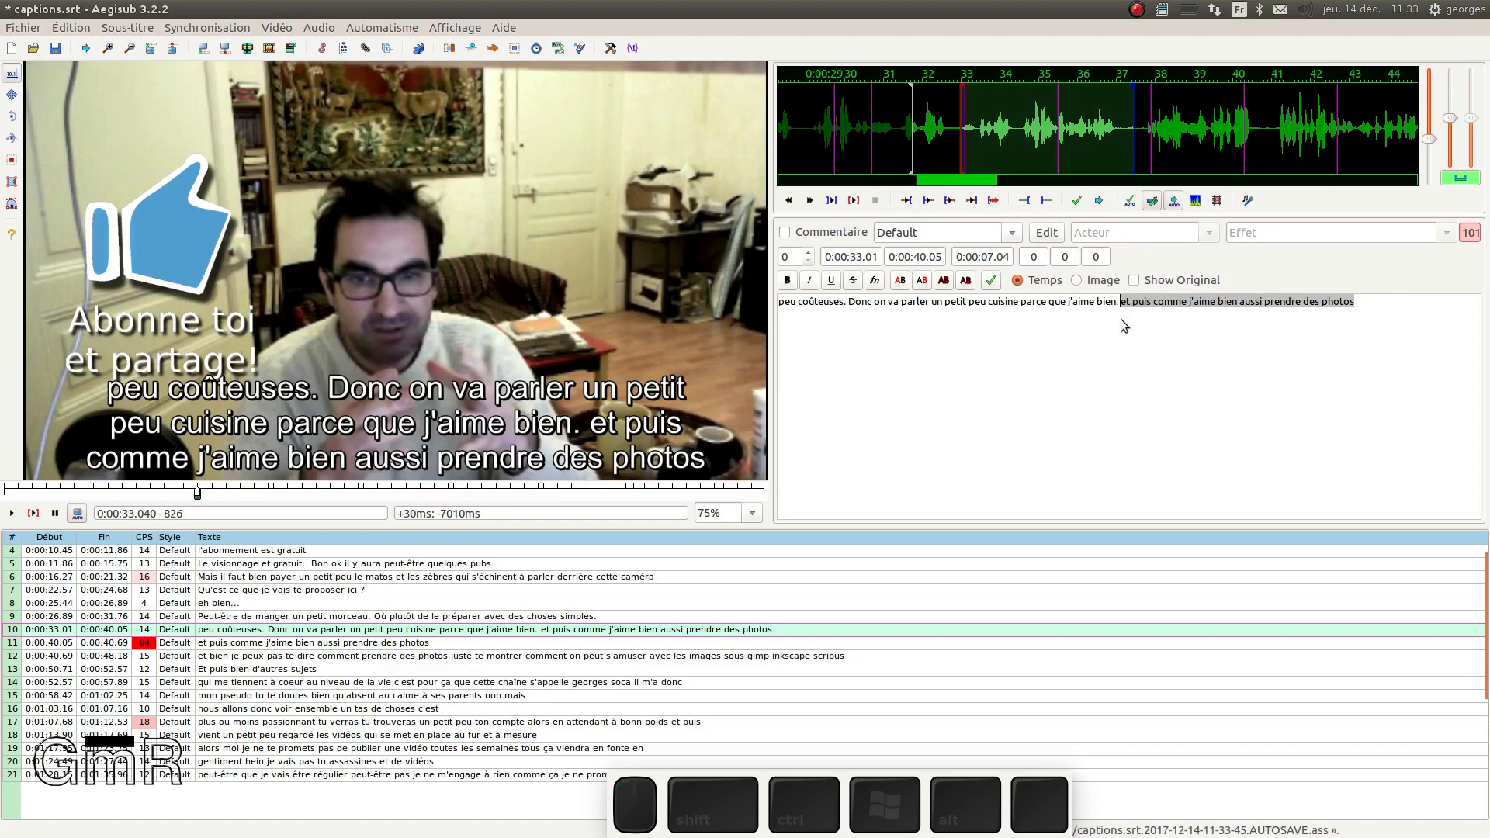
{"action": "key", "text": "BackSpace"}
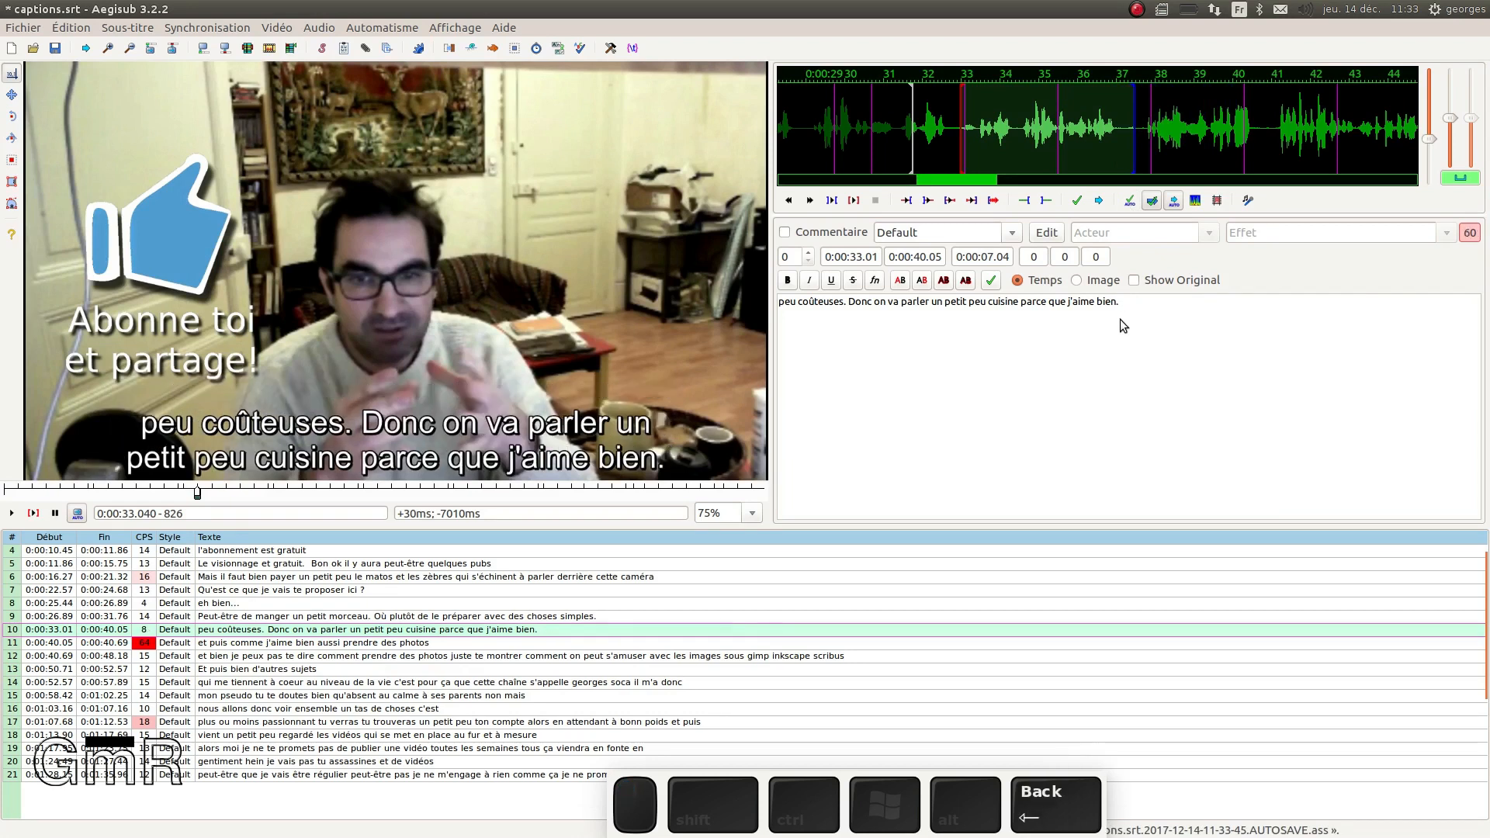
{"action": "left_click_drag", "start_coordinate": [842, 806], "coordinate": [1035, 462]}
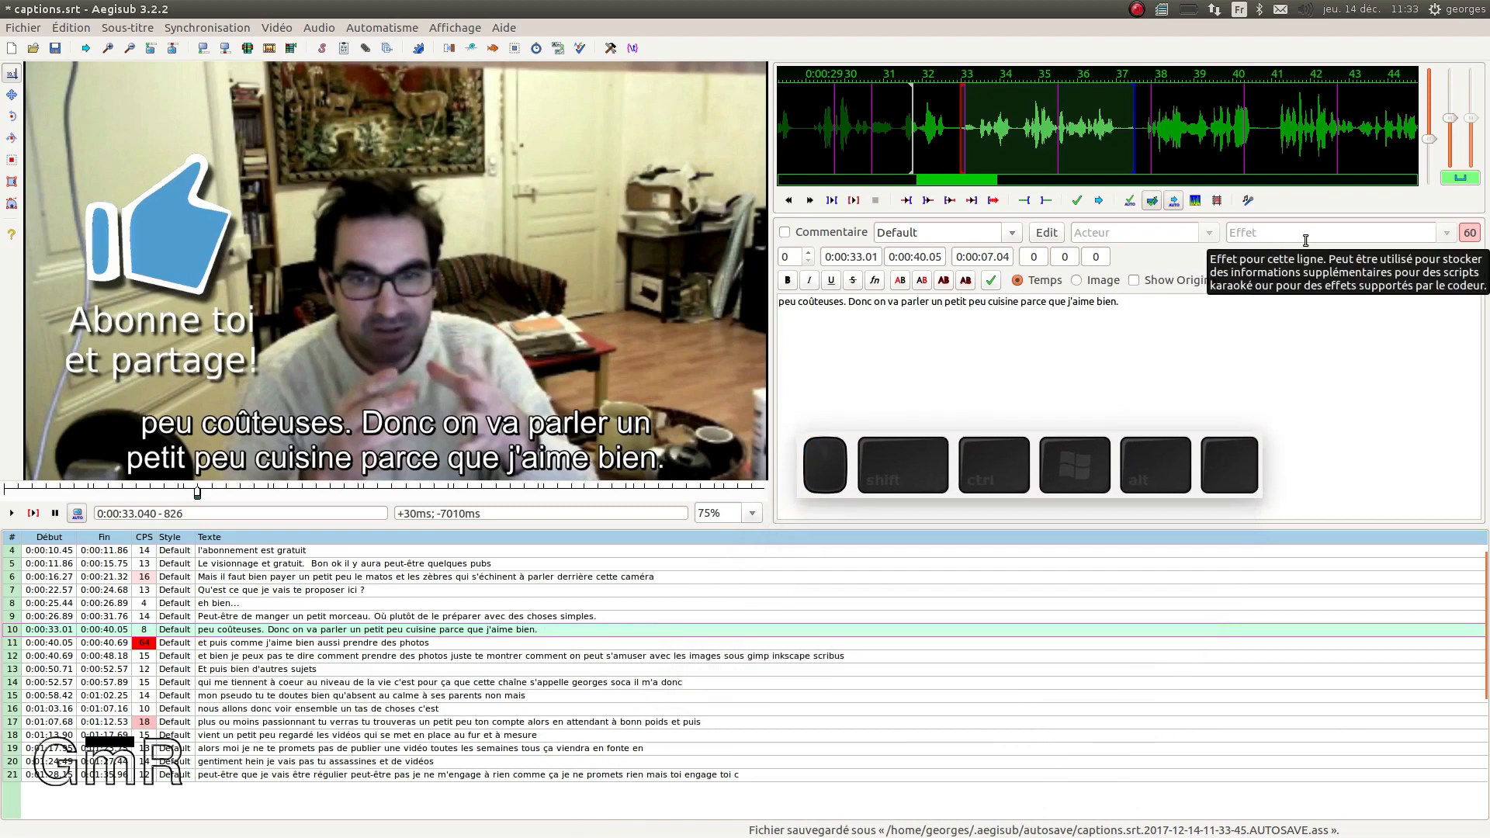
{"action": "key", "text": "Return"}
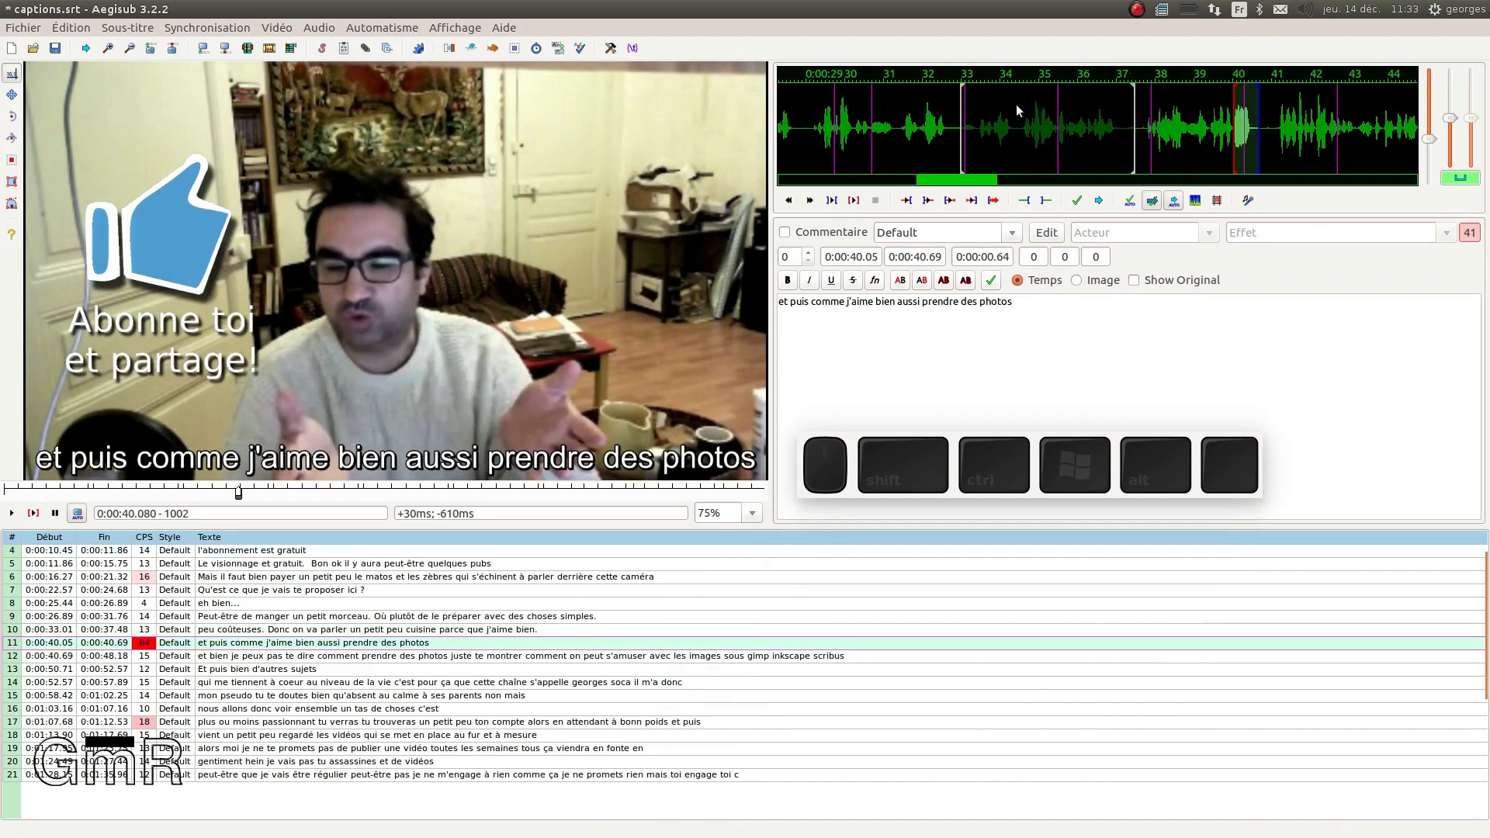
Step: Retime line 11 on the waveform to run from about 0:00:37.66 to 0:00:40.98, checking its audio, and commit it
{"action": "left_click", "coordinate": [853, 201]}
{"action": "left_click", "coordinate": [854, 201]}
{"action": "left_click", "coordinate": [854, 201]}
{"action": "left_click_drag", "start_coordinate": [1234, 159], "coordinate": [1143, 165]}
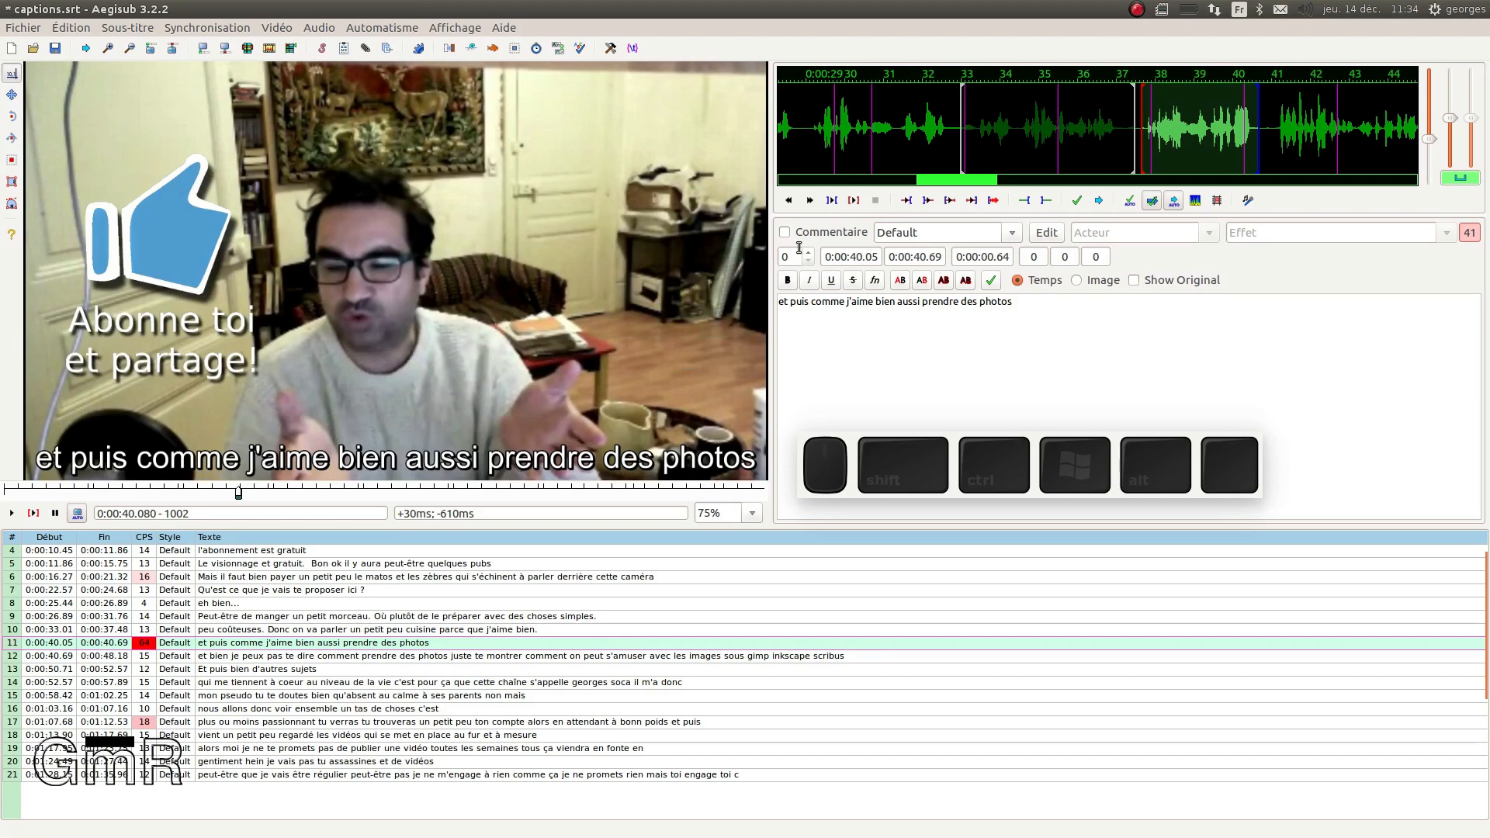
{"action": "left_click", "coordinate": [854, 201]}
{"action": "left_click_drag", "start_coordinate": [1261, 161], "coordinate": [1271, 165]}
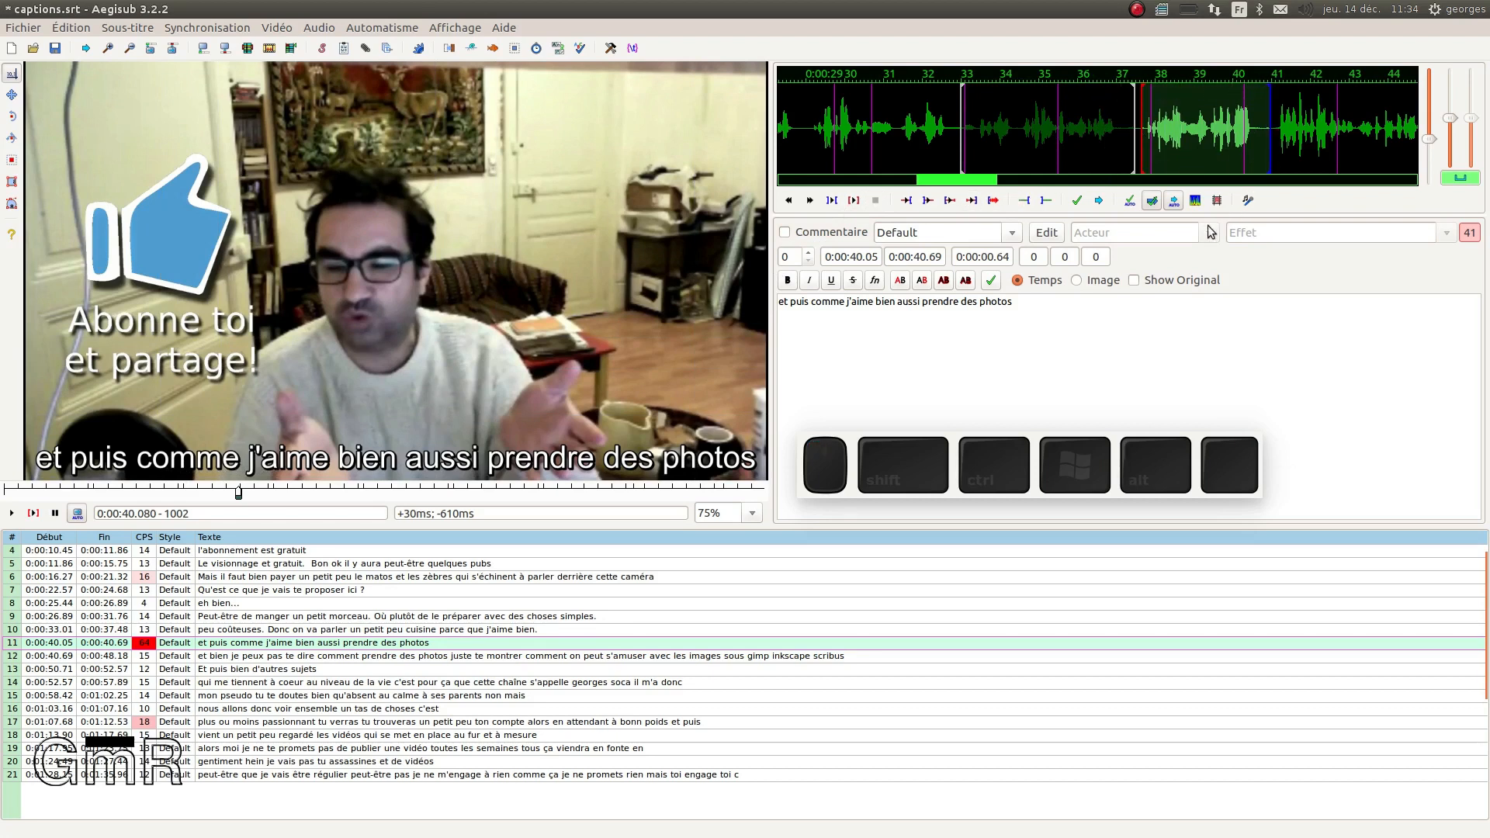
{"action": "left_click", "coordinate": [854, 201]}
{"action": "left_click", "coordinate": [992, 286]}
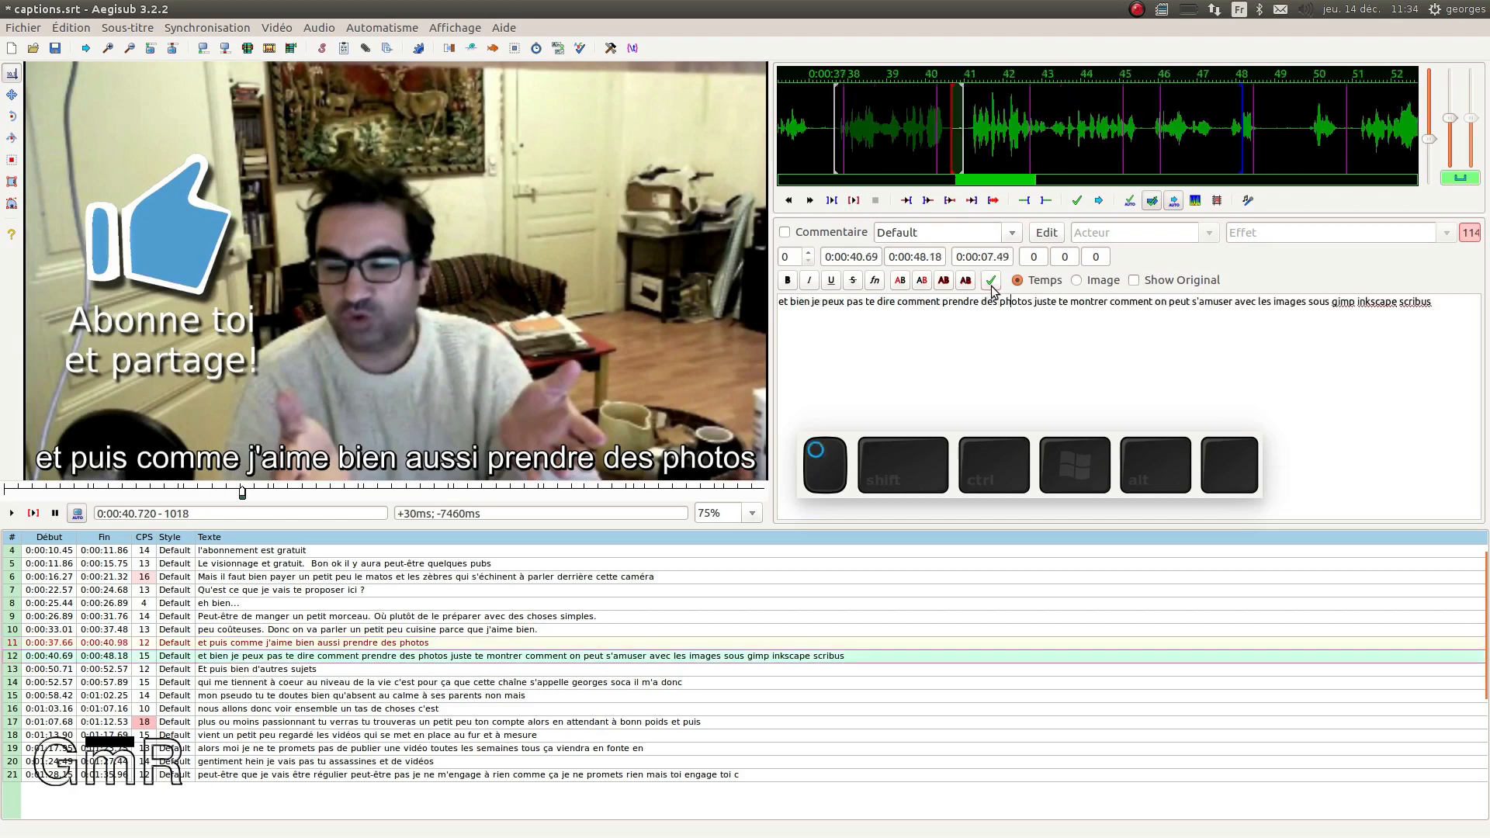
Step: Compare the times of lines 11 and 12 and play the video from line 10 to check the split subtitles
{"action": "left_click", "coordinate": [122, 648]}
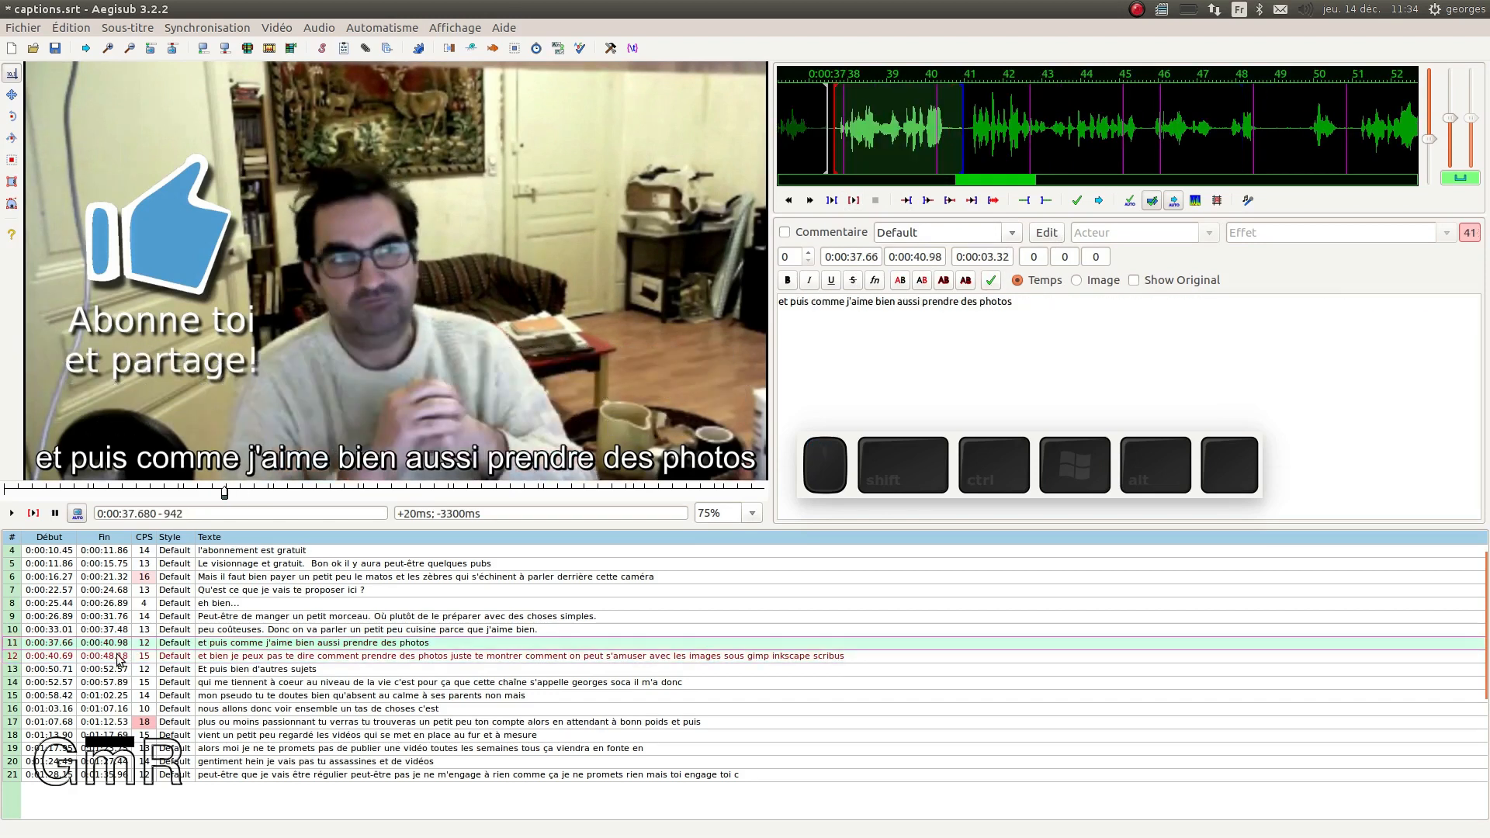
{"action": "left_click", "coordinate": [124, 657]}
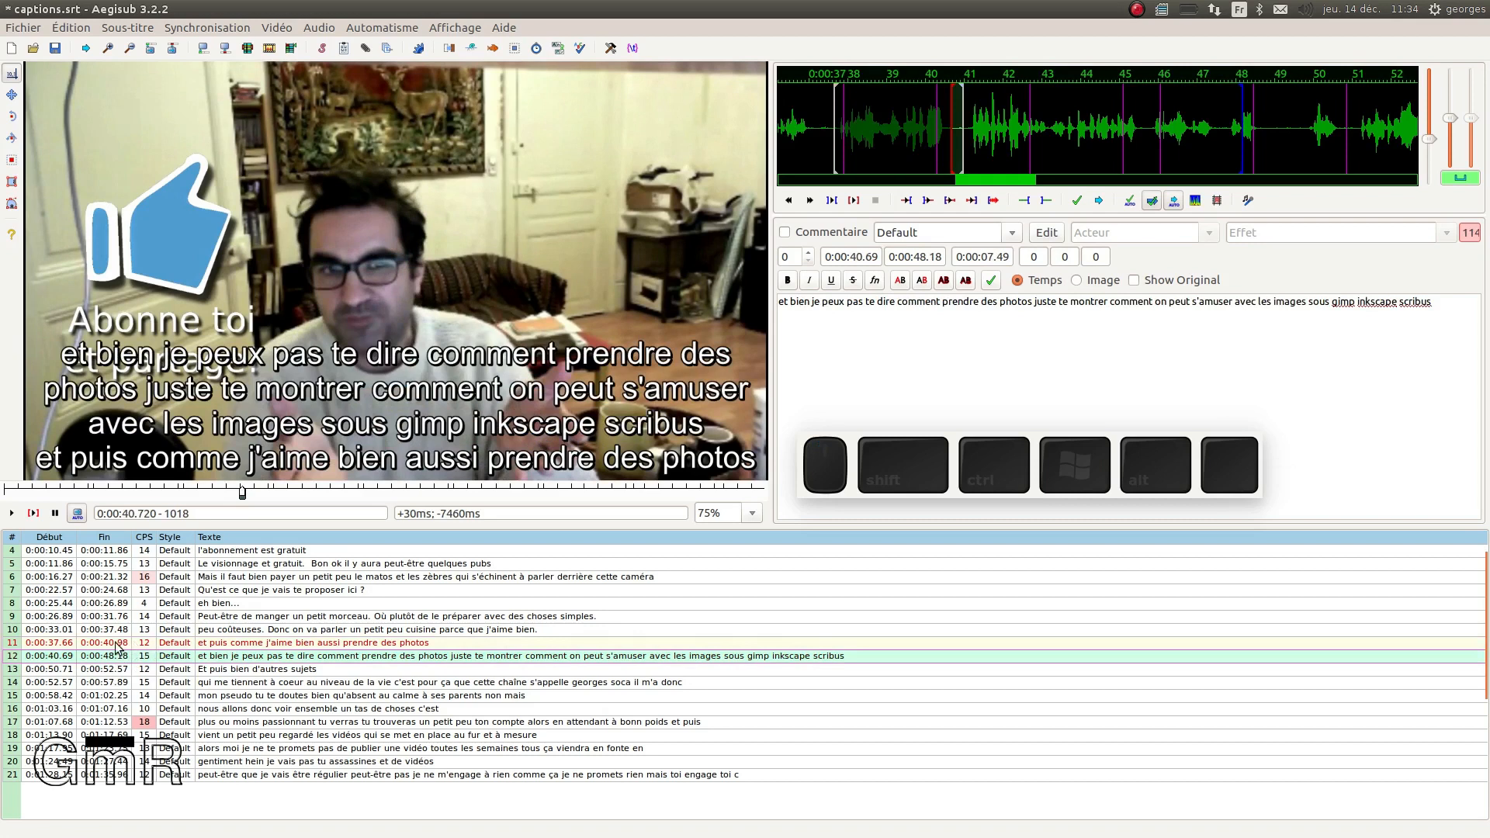
{"action": "left_click", "coordinate": [122, 645]}
{"action": "left_click", "coordinate": [120, 634]}
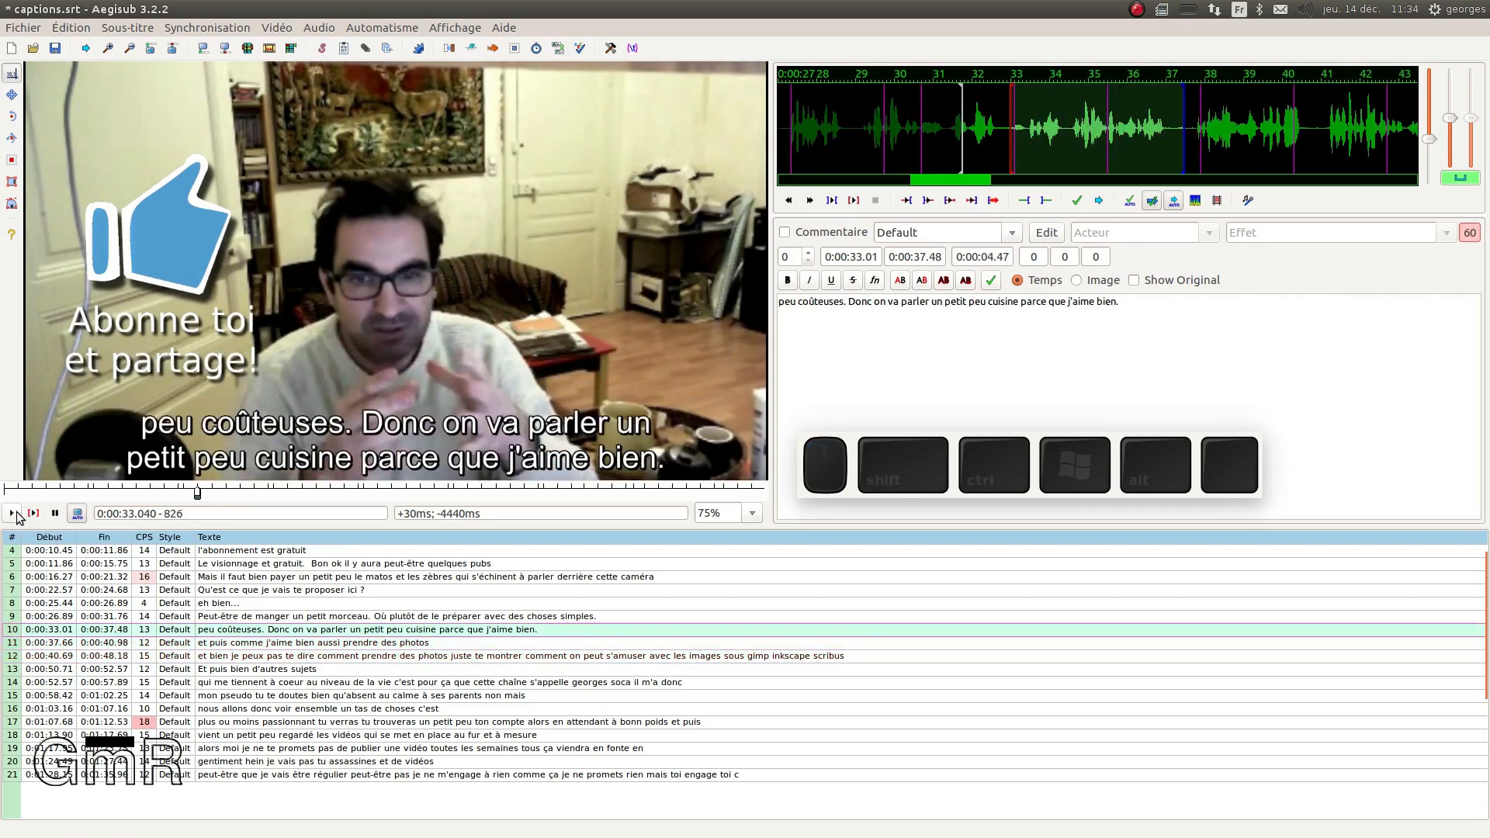
{"action": "left_click", "coordinate": [13, 515]}
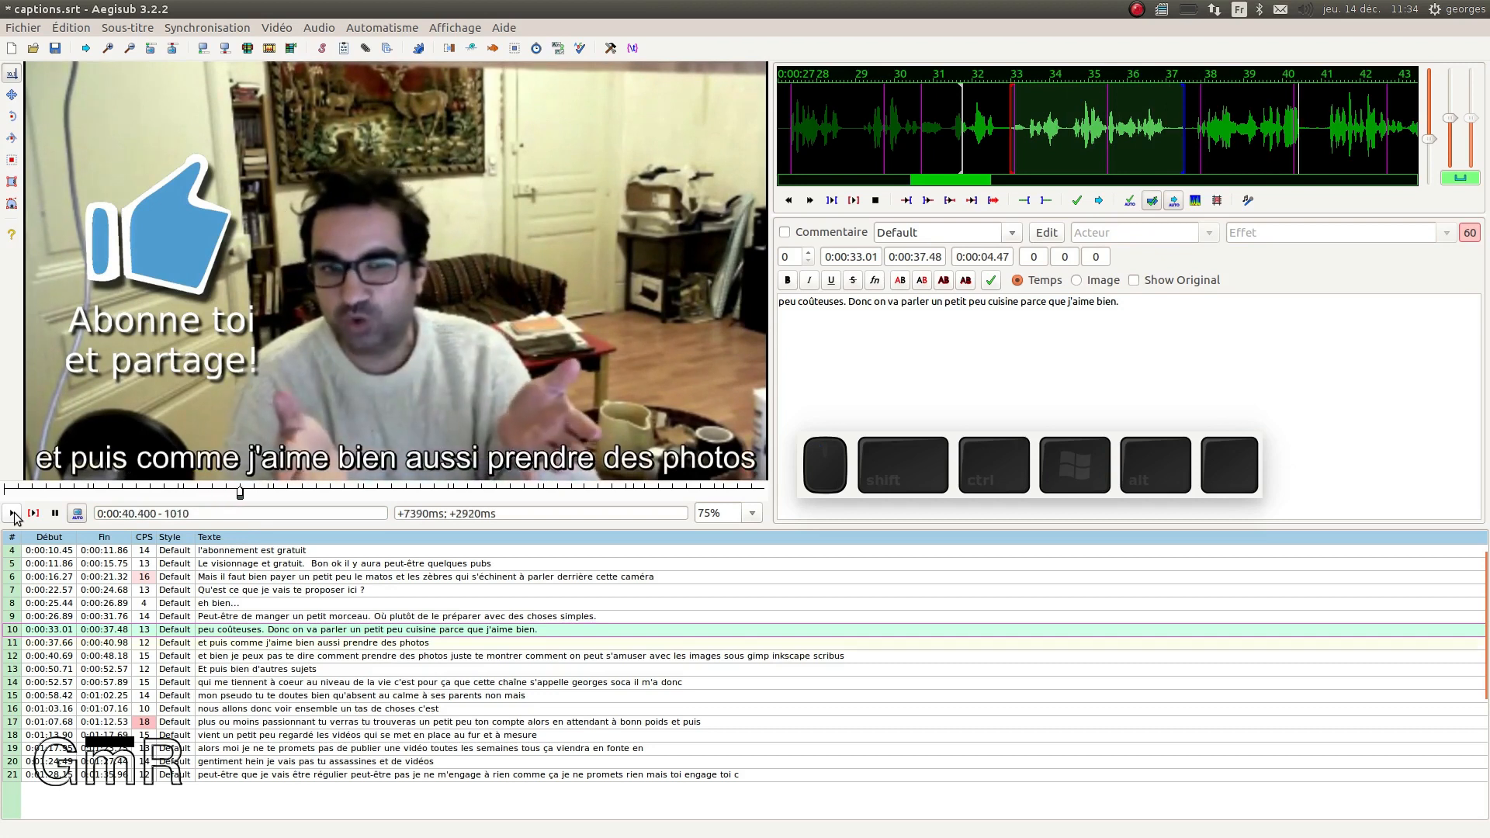
{"action": "left_click", "coordinate": [12, 515]}
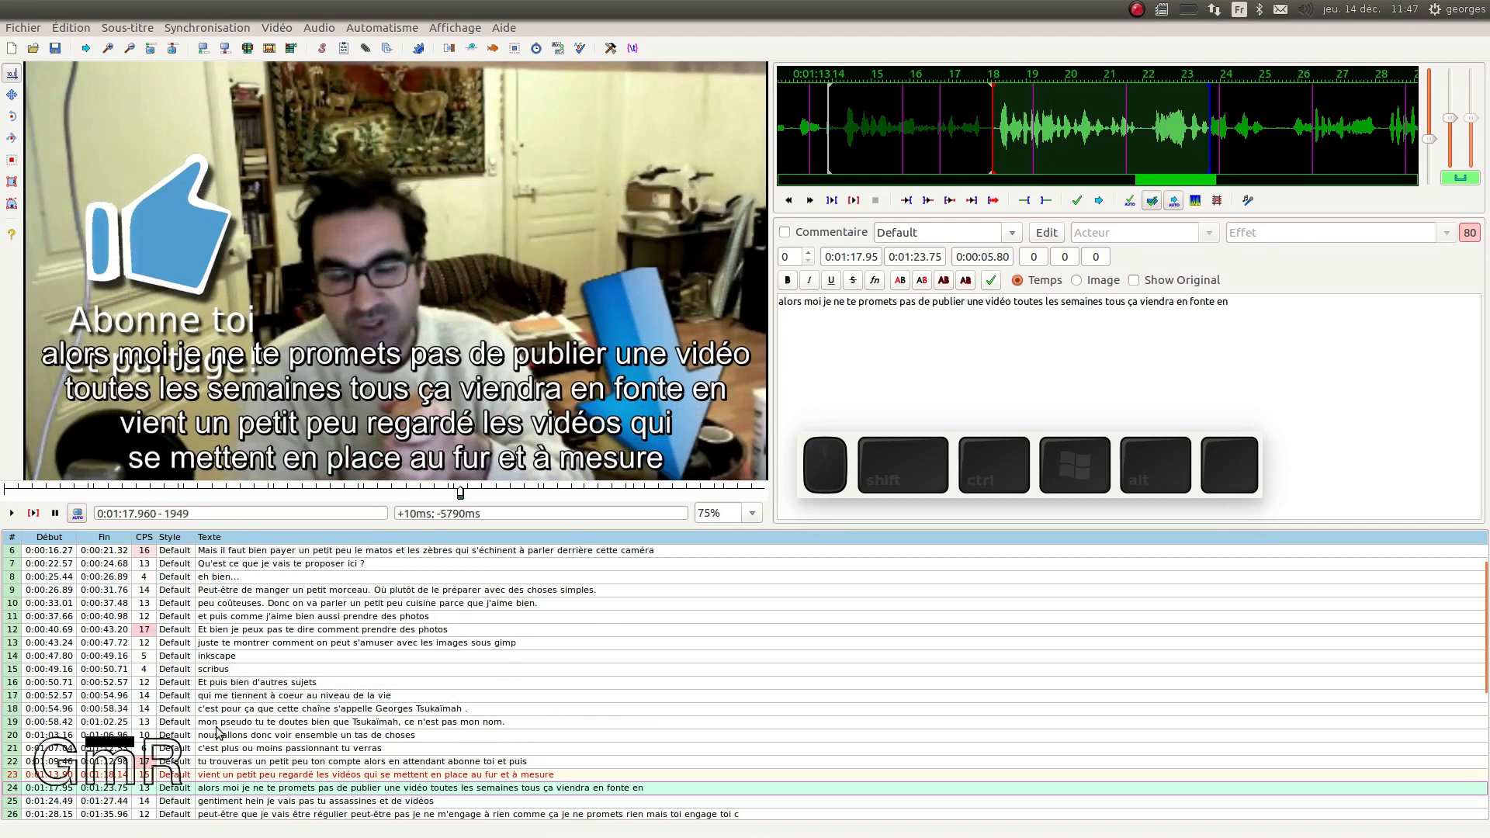
Step: Duplicate line 24, "alors moi je ne te promets pas de publier une vidéo…", and select the first copy
{"action": "left_click", "coordinate": [292, 793]}
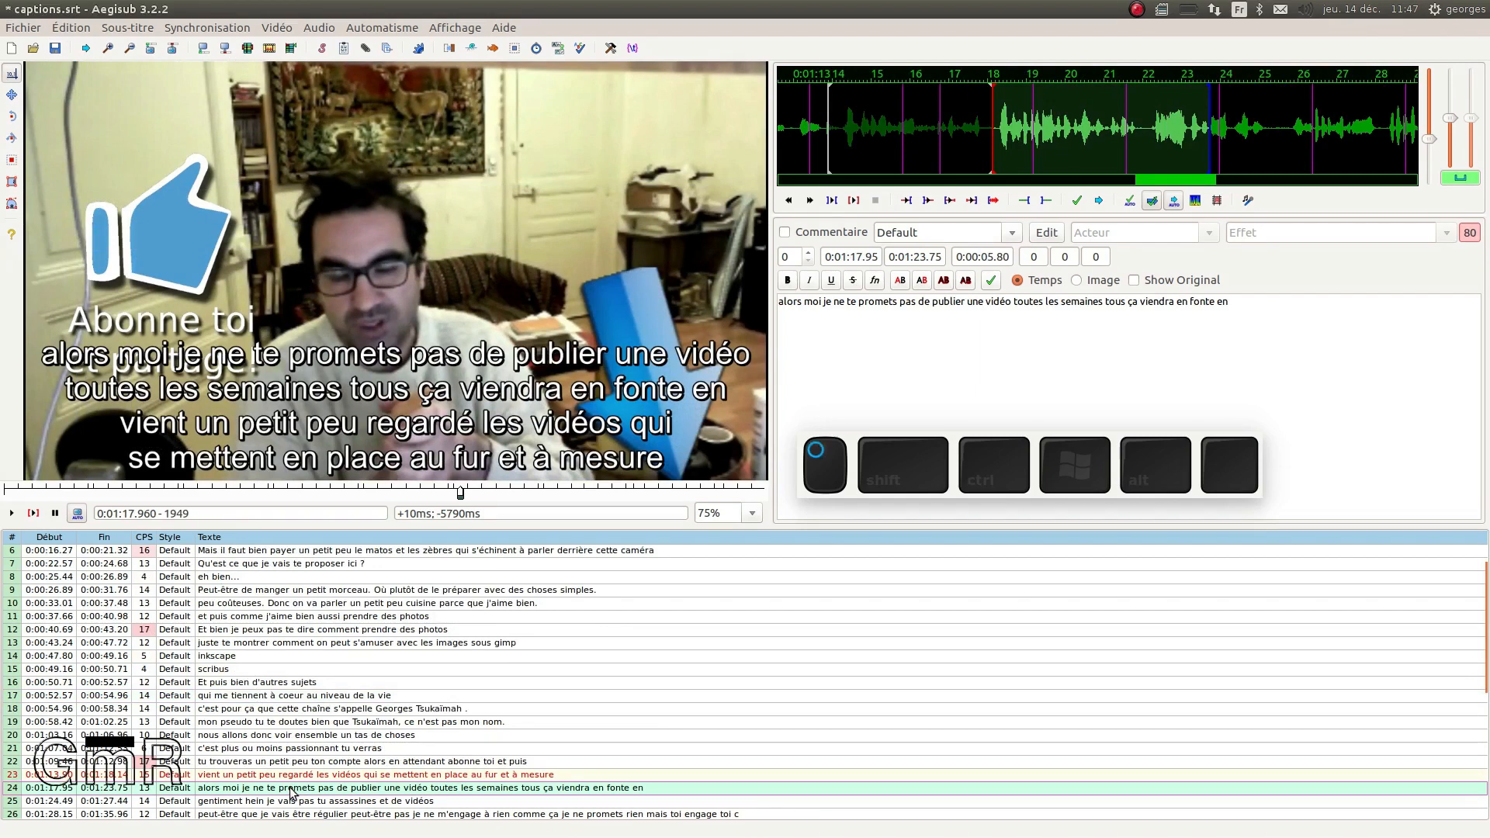
{"action": "right_click", "coordinate": [292, 793]}
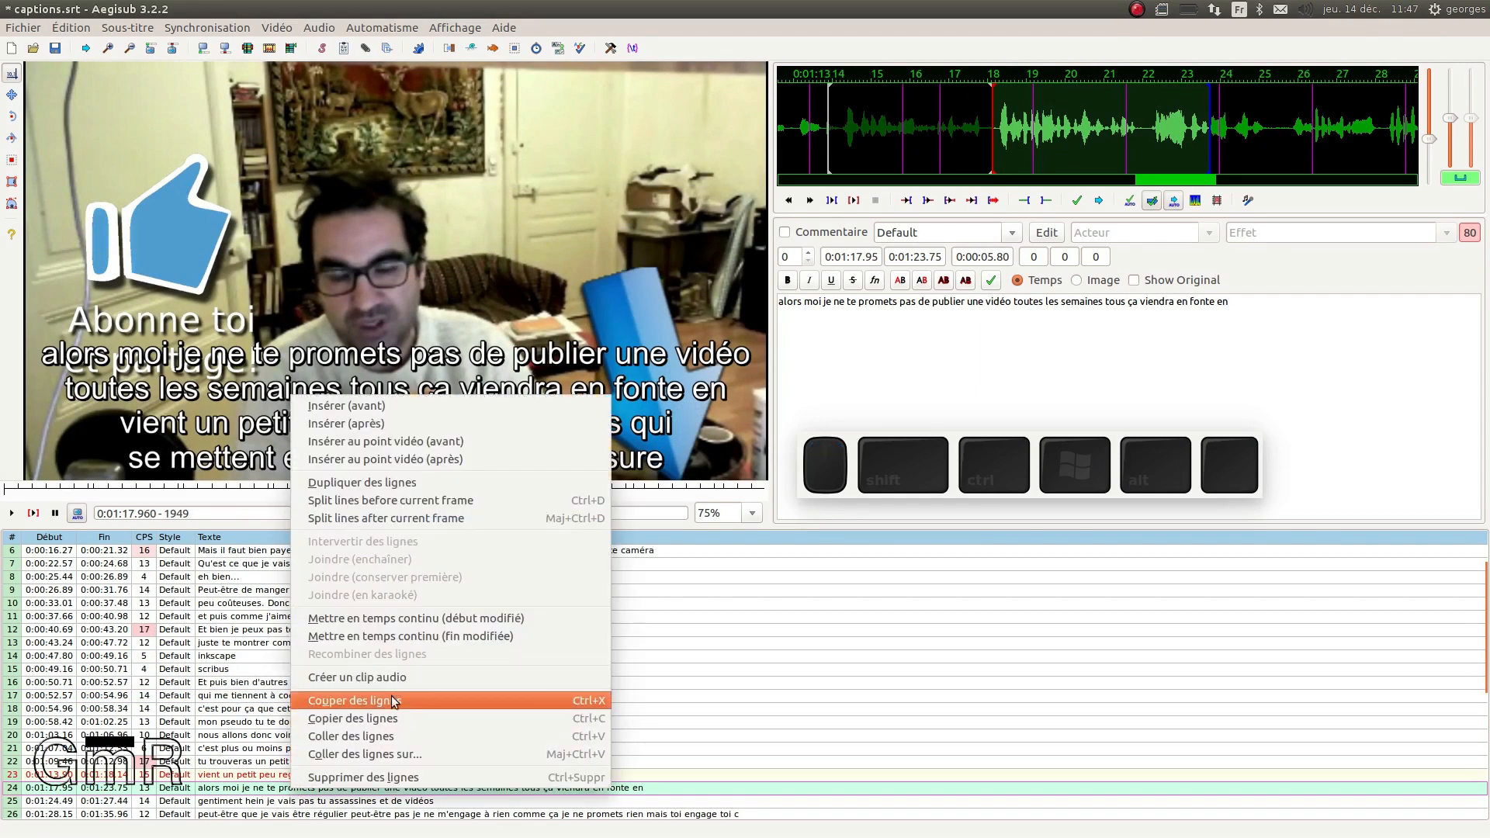
{"action": "left_click", "coordinate": [373, 491]}
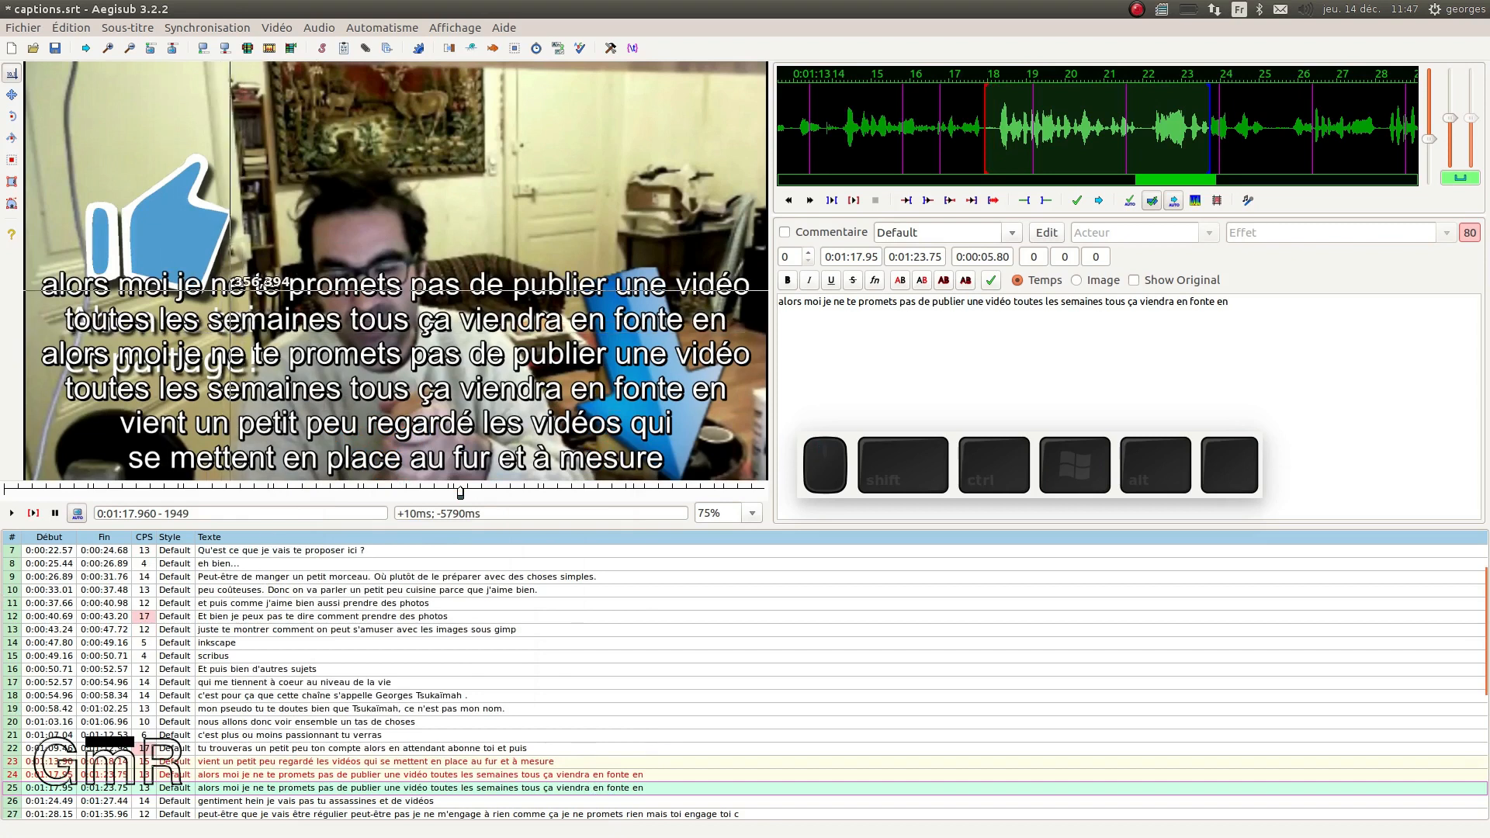
{"action": "left_click", "coordinate": [226, 764]}
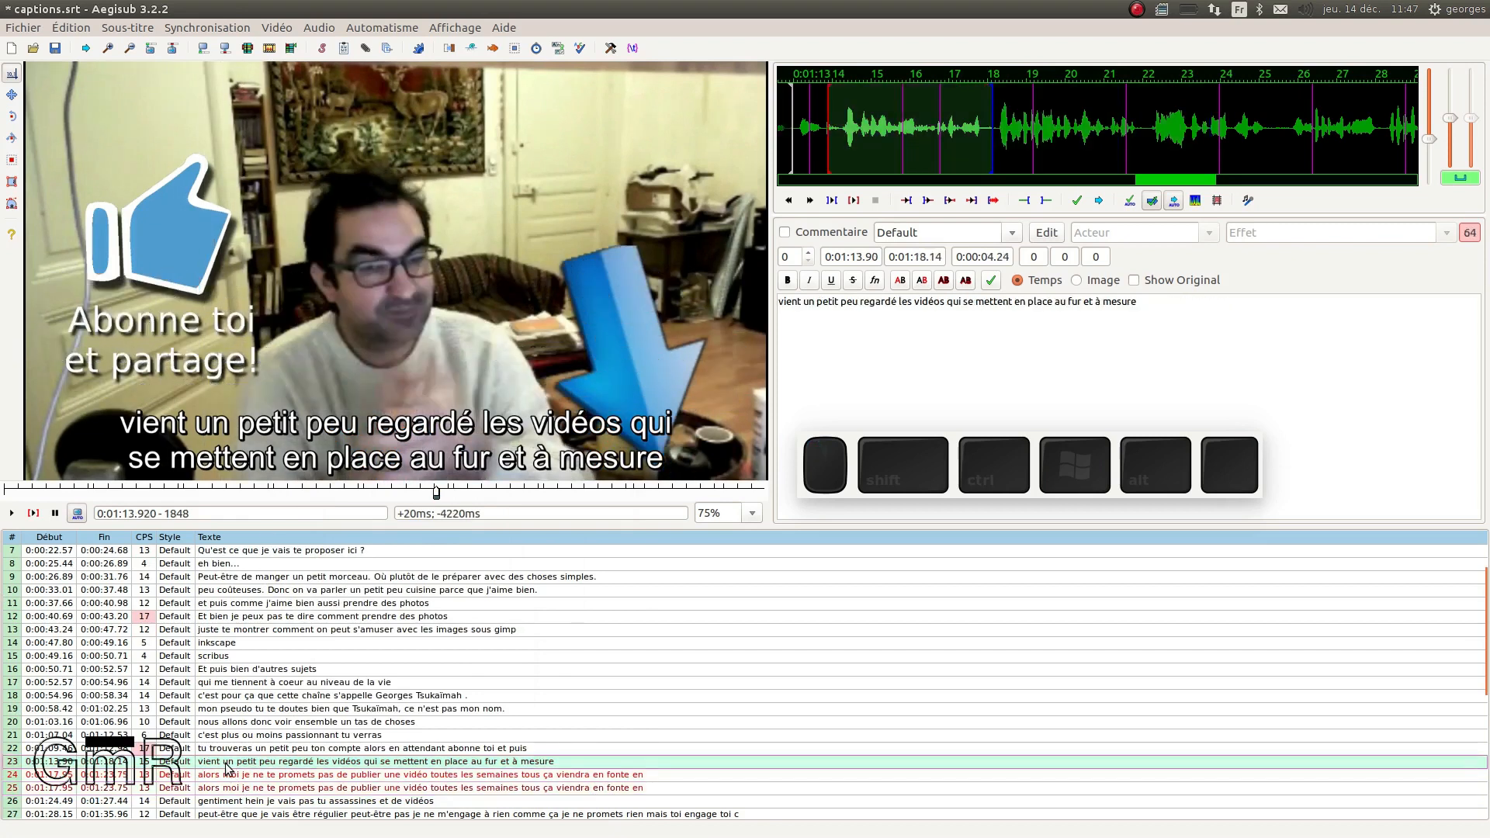
{"action": "left_click", "coordinate": [237, 774]}
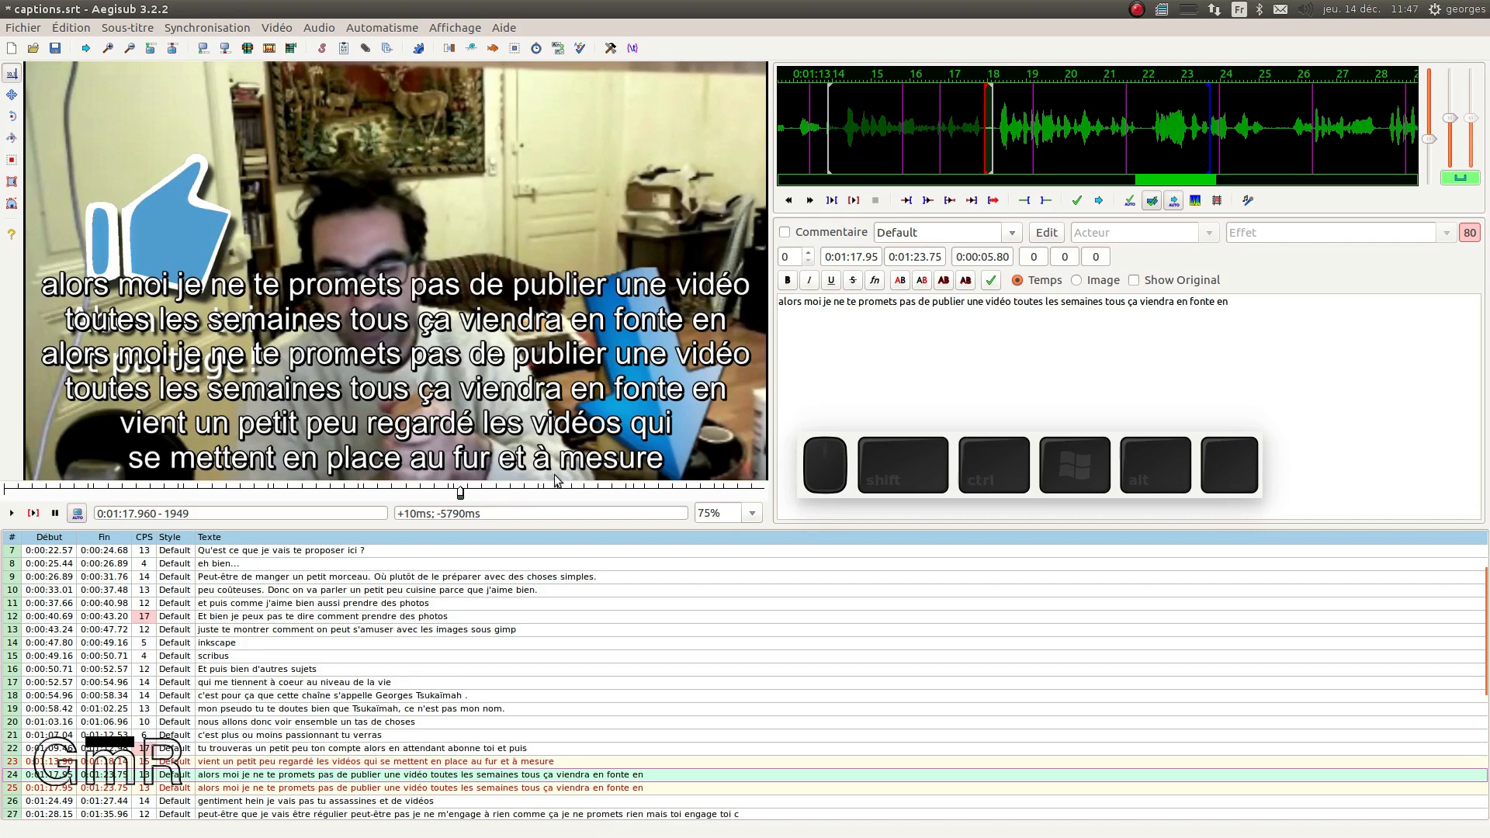
Step: Listen to line 24 and move its end marker on the waveform back to about 0:01:22
{"action": "left_click", "coordinate": [854, 201]}
{"action": "left_click", "coordinate": [1209, 146]}
{"action": "left_click_drag", "start_coordinate": [1209, 146], "coordinate": [1142, 153]}
Step: Delete "tous ça viendra en fonte en" from line 24, check its audio and commit the line
{"action": "left_click_drag", "start_coordinate": [1235, 304], "coordinate": [1109, 306]}
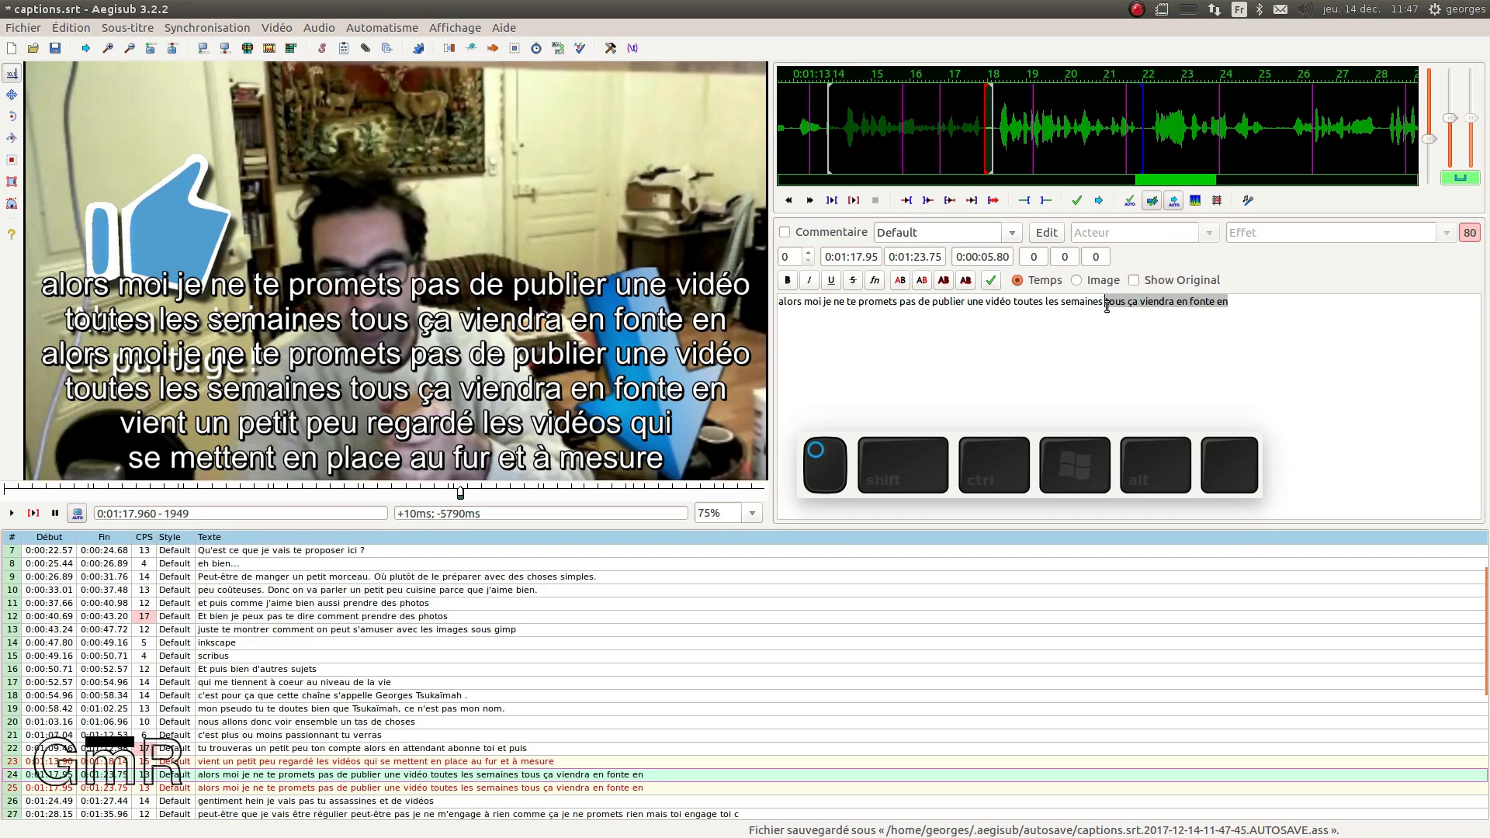
{"action": "left_click_drag", "start_coordinate": [1313, 442], "coordinate": [1315, 429]}
{"action": "key", "text": "BackSpace"}
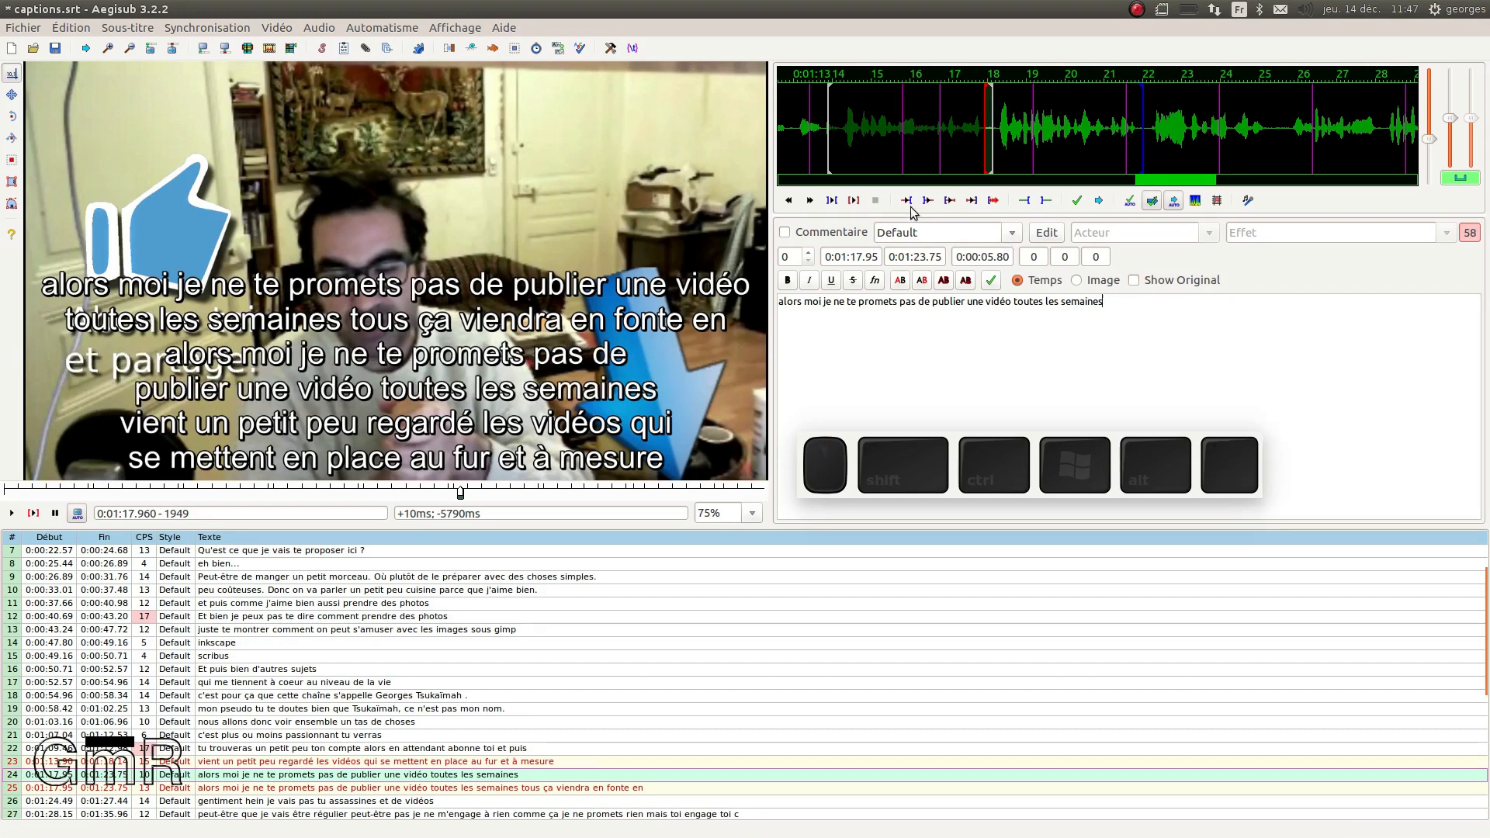
{"action": "left_click", "coordinate": [853, 201]}
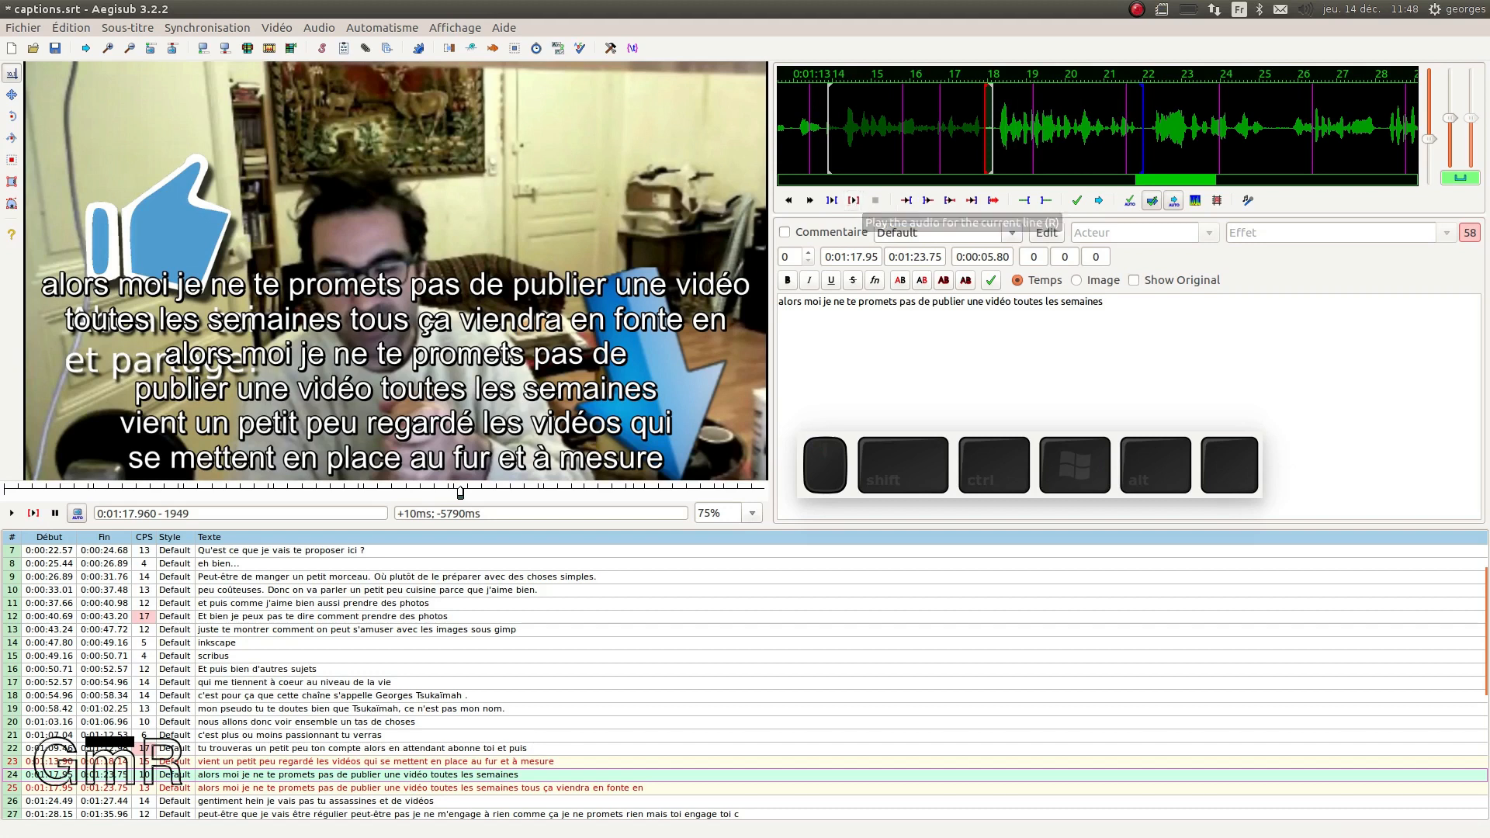
{"action": "left_click", "coordinate": [995, 283]}
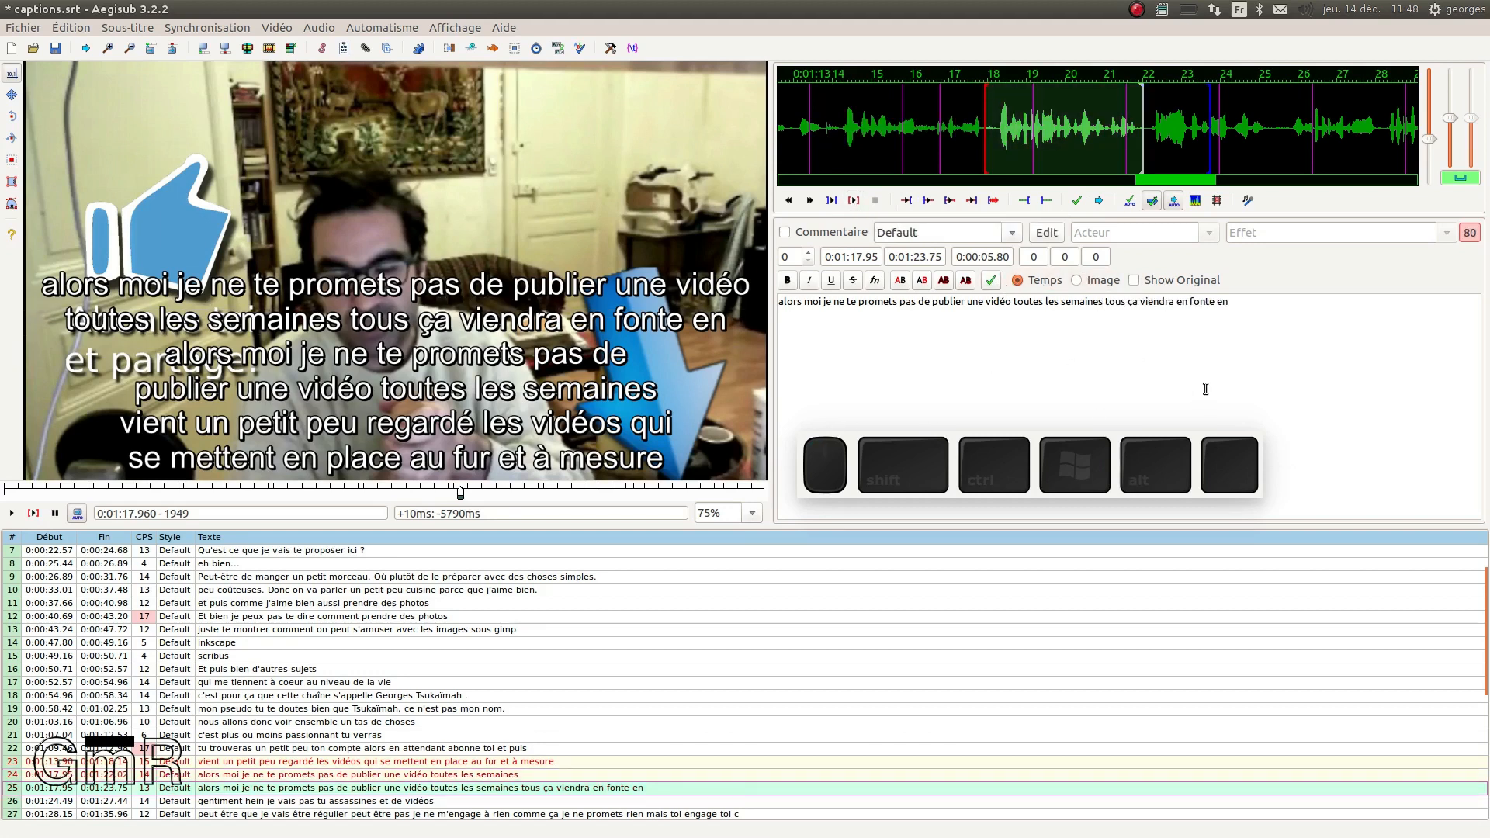
Step: Delete "alors moi je ne te promets pas de publier une vidéo toutes les semaines" from line 25 and play its audio
{"action": "left_click_drag", "start_coordinate": [1105, 302], "coordinate": [746, 289]}
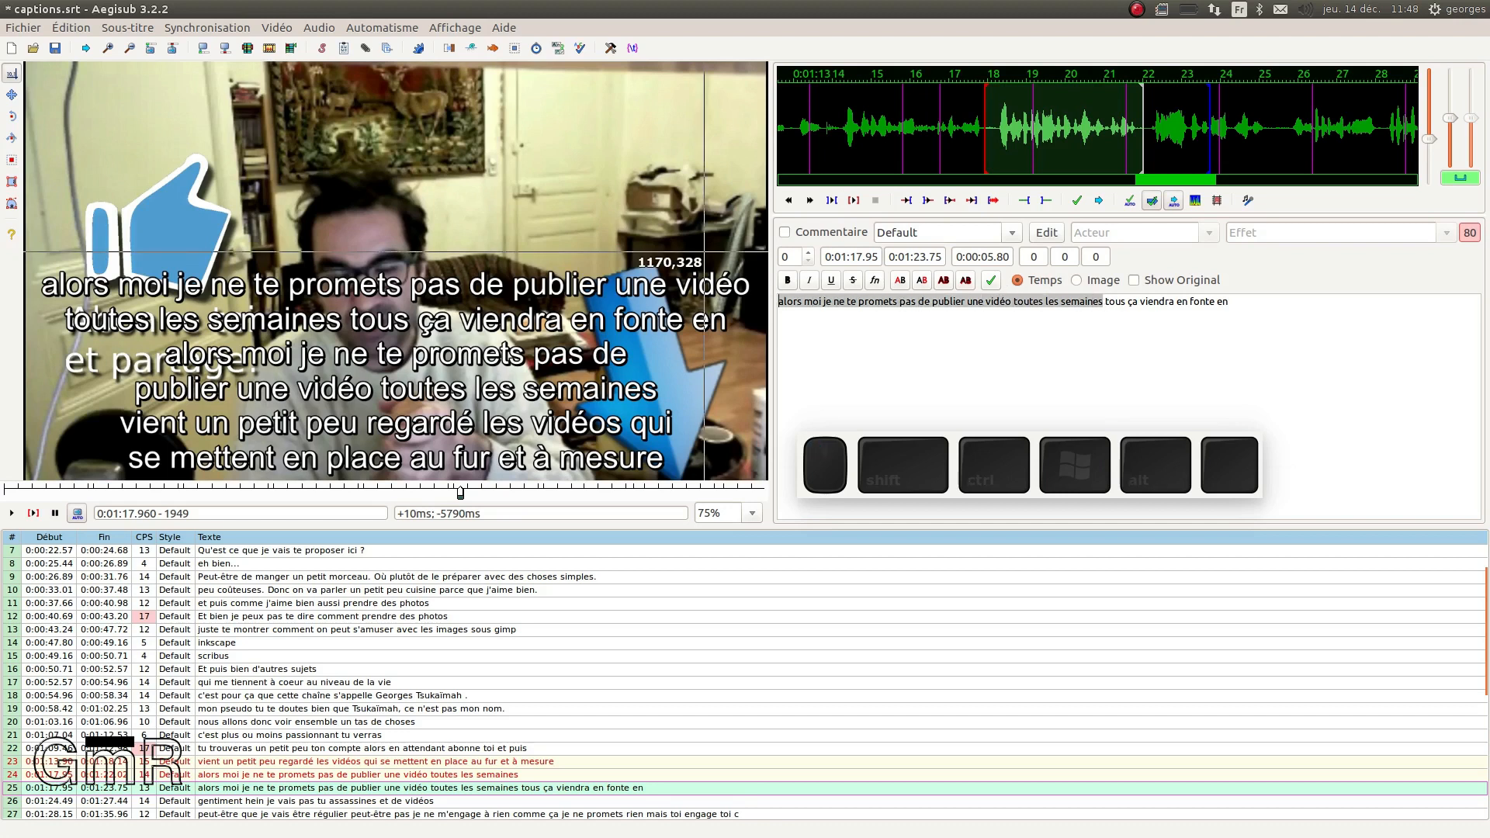
{"action": "key", "text": "BackSpace"}
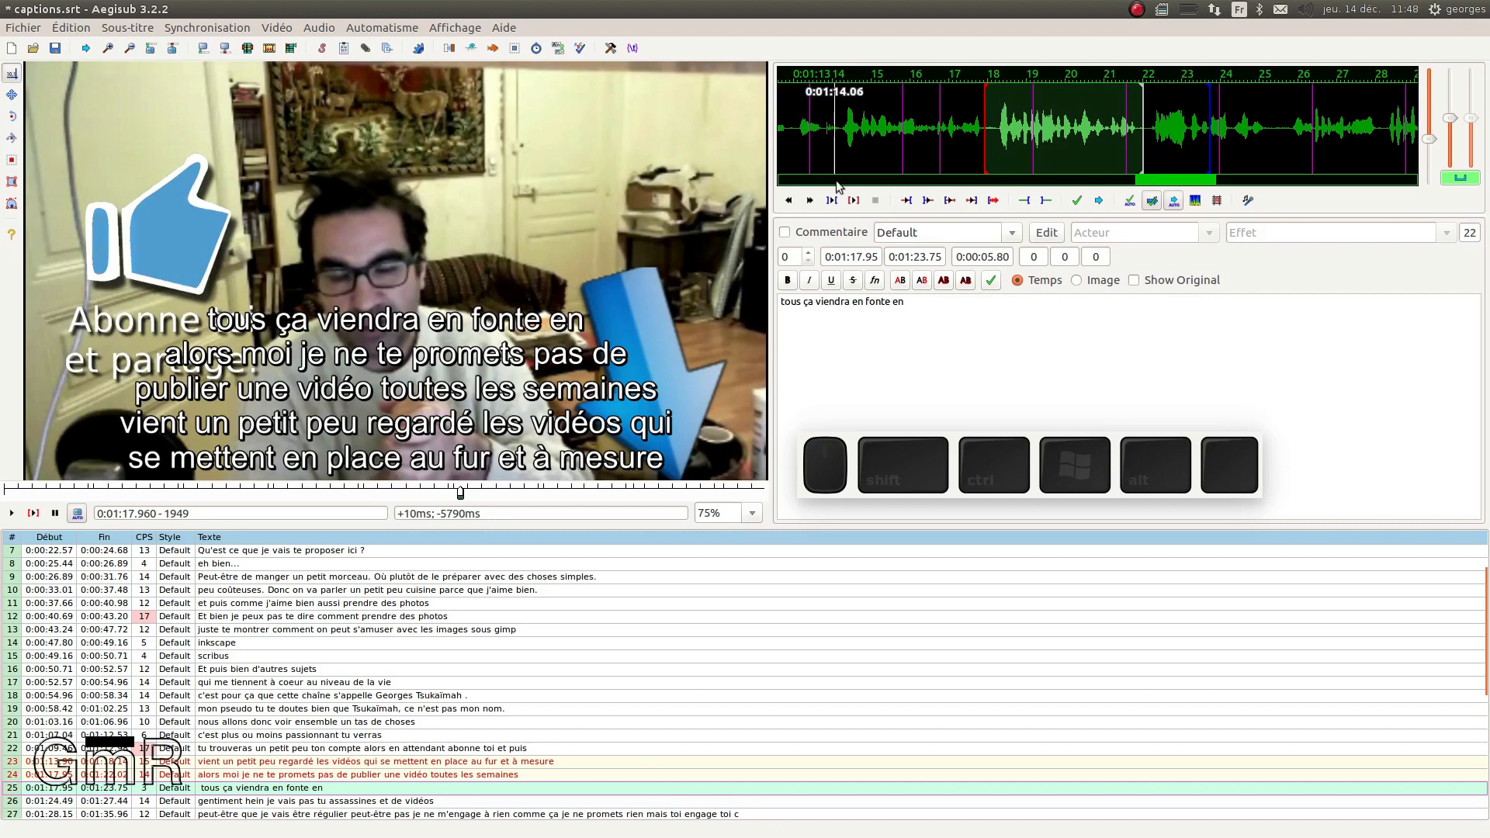
{"action": "left_click", "coordinate": [854, 201]}
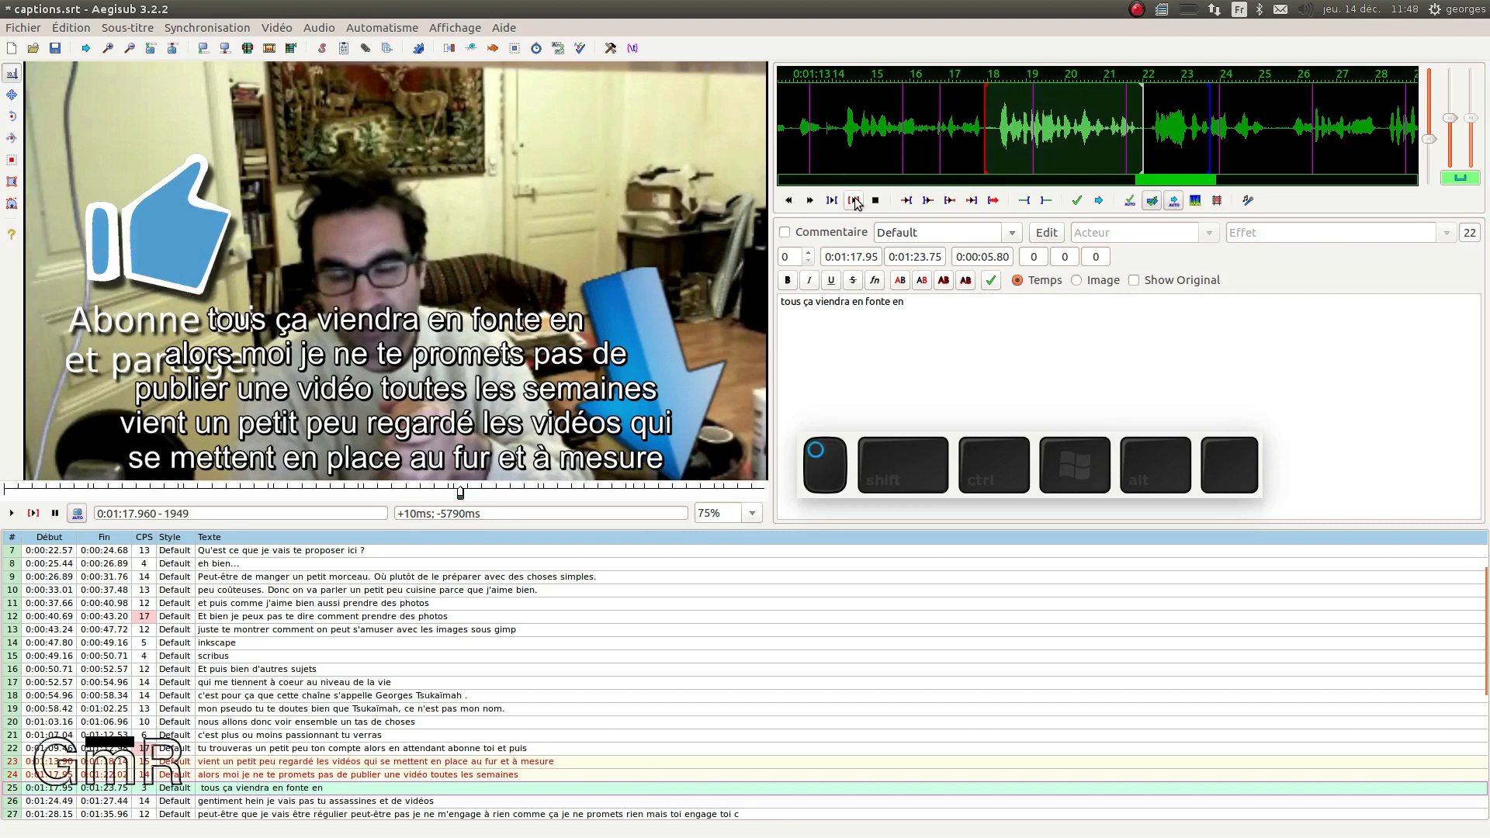
Step: Retime line 25 on the waveform to run from about 0:01:22 to 0:01:25.5, then check its audio
{"action": "left_click", "coordinate": [1048, 162]}
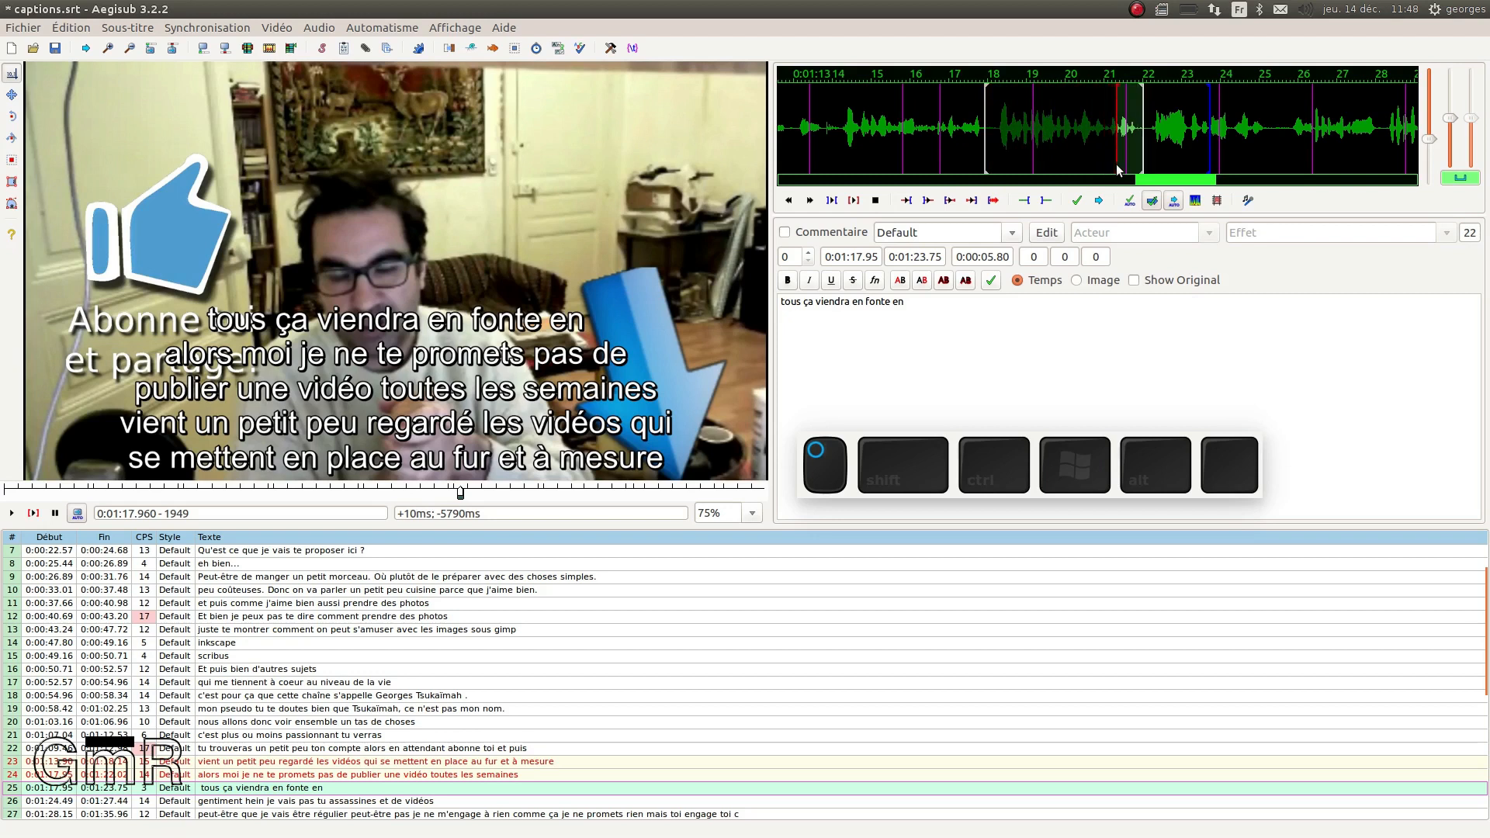
{"action": "left_click", "coordinate": [1142, 172]}
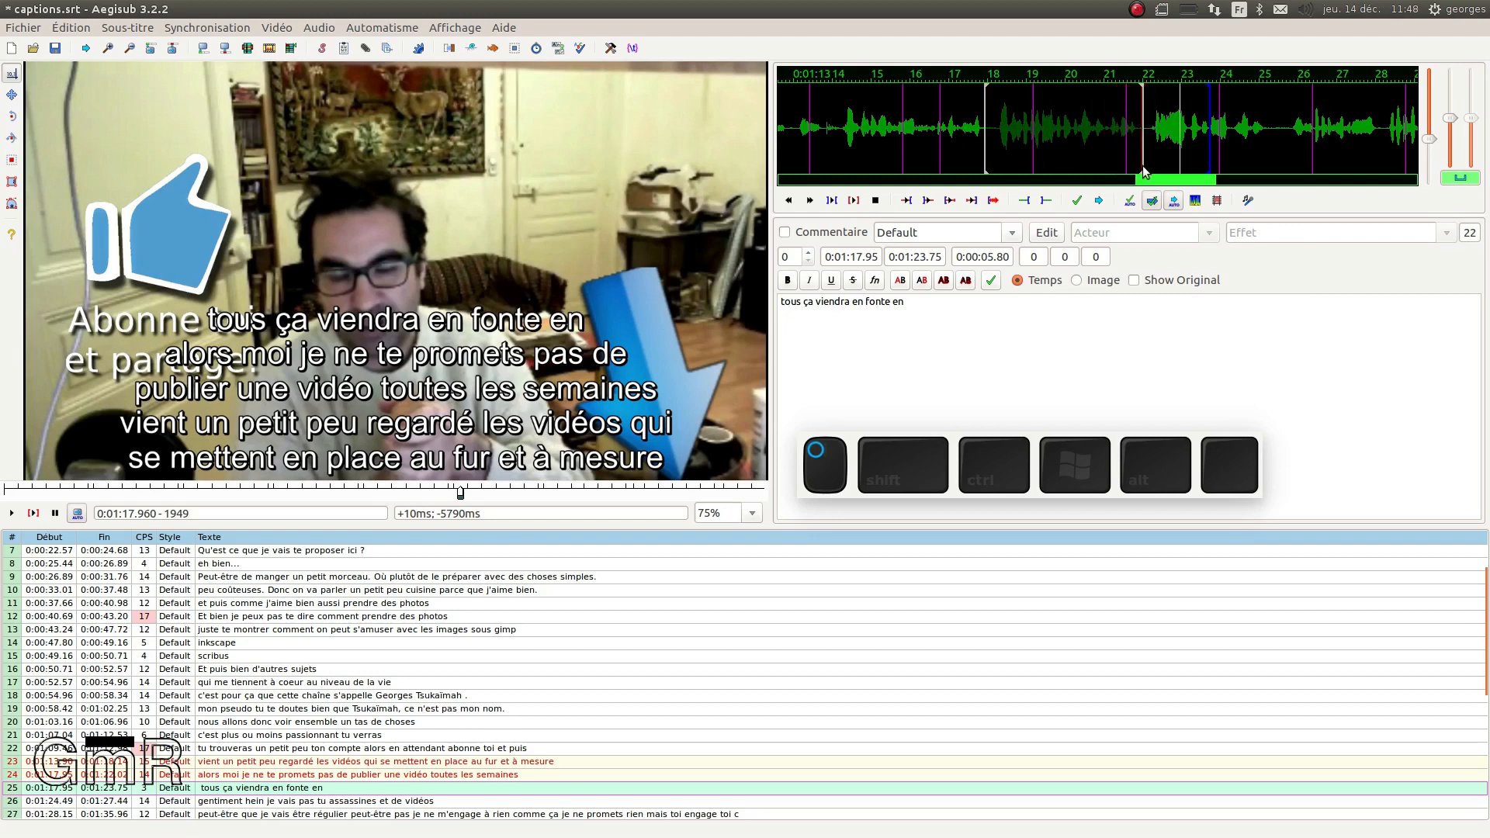
{"action": "left_click", "coordinate": [1213, 171]}
{"action": "left_click_drag", "start_coordinate": [1212, 170], "coordinate": [1286, 179]}
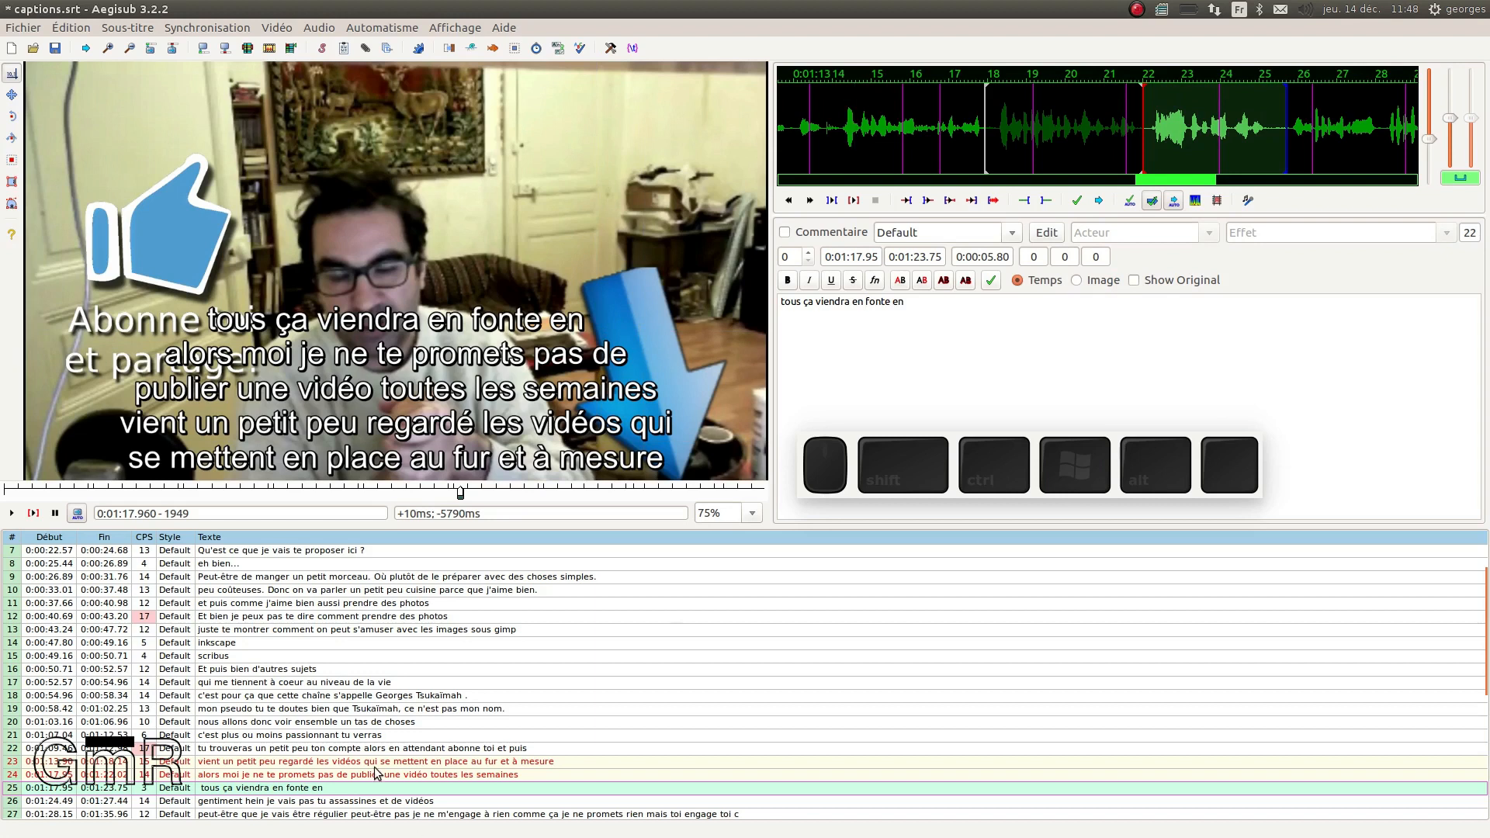
{"action": "left_click", "coordinate": [853, 201]}
{"action": "left_click", "coordinate": [876, 202]}
{"action": "left_click", "coordinate": [929, 314]}
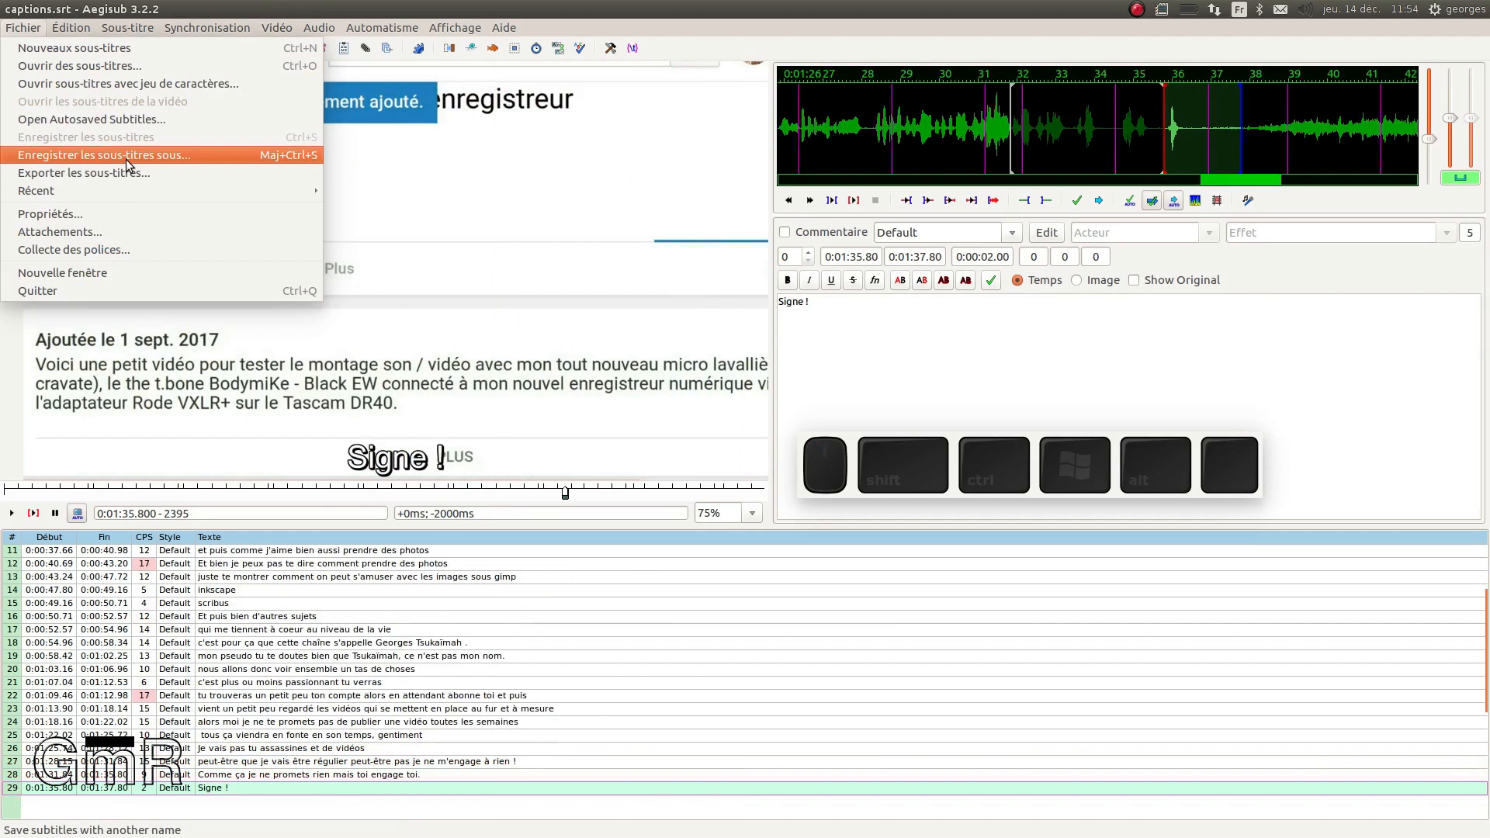
Step: Save the corrected subtitles under the name captions.ass in Advanced Substation Alpha format in folder 01
{"action": "left_click", "coordinate": [126, 160]}
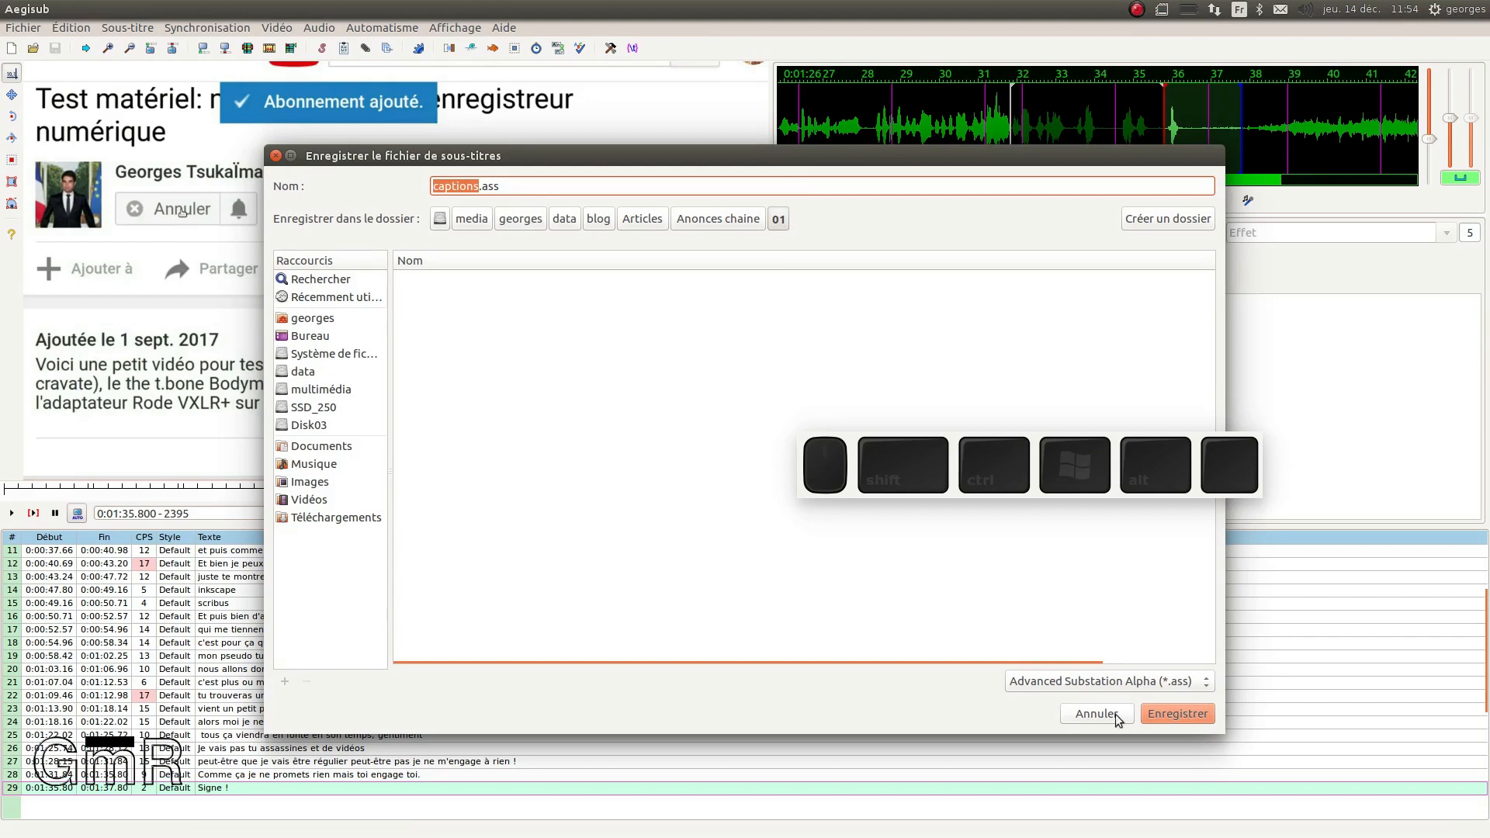
{"action": "left_click", "coordinate": [1175, 715]}
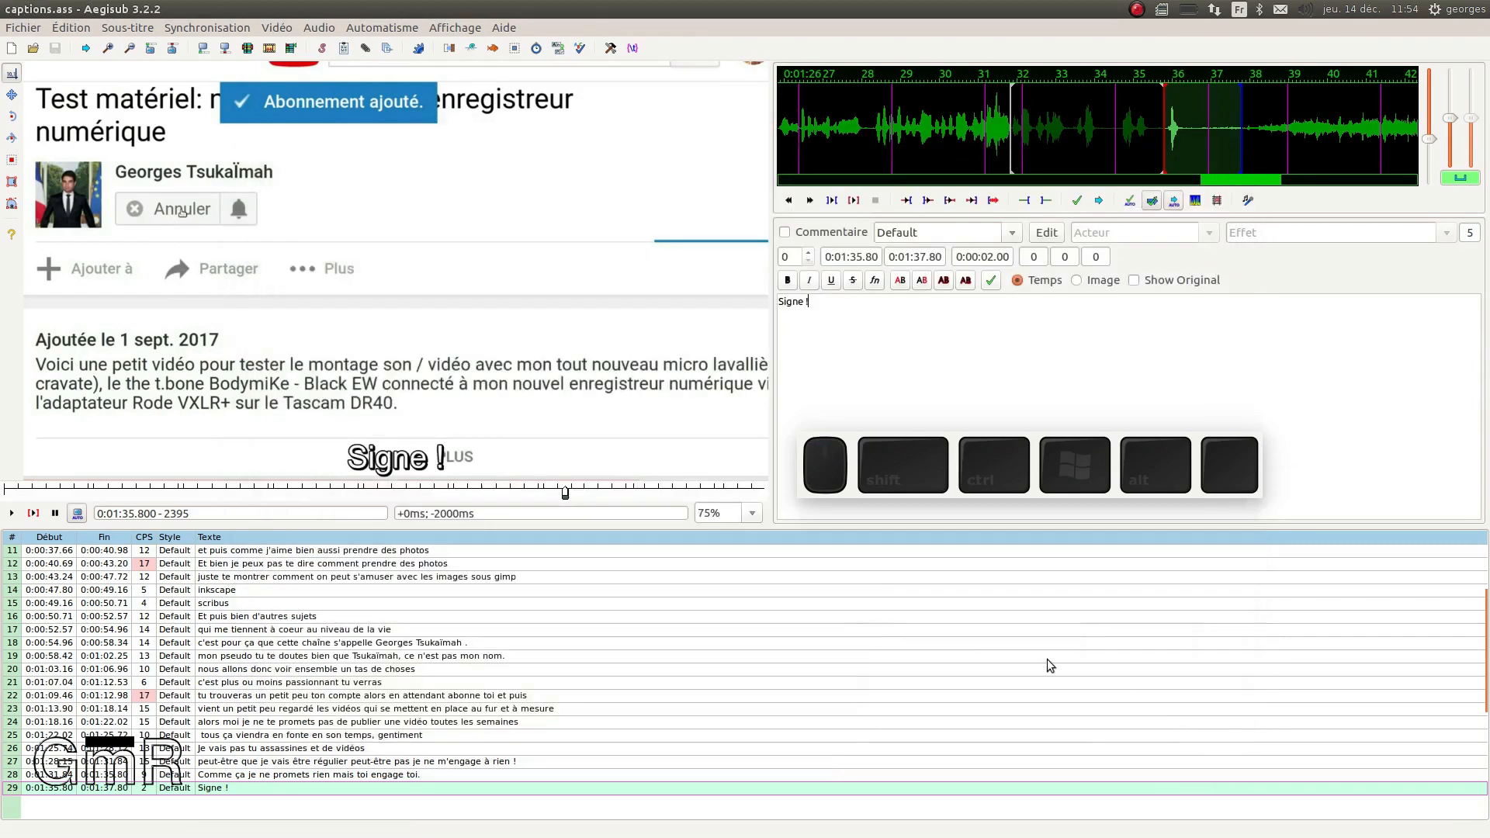
Step: Export the subtitles in Unicode (UTF-8) encoding without filters as francais.srt in folder 01
{"action": "left_click", "coordinate": [24, 29]}
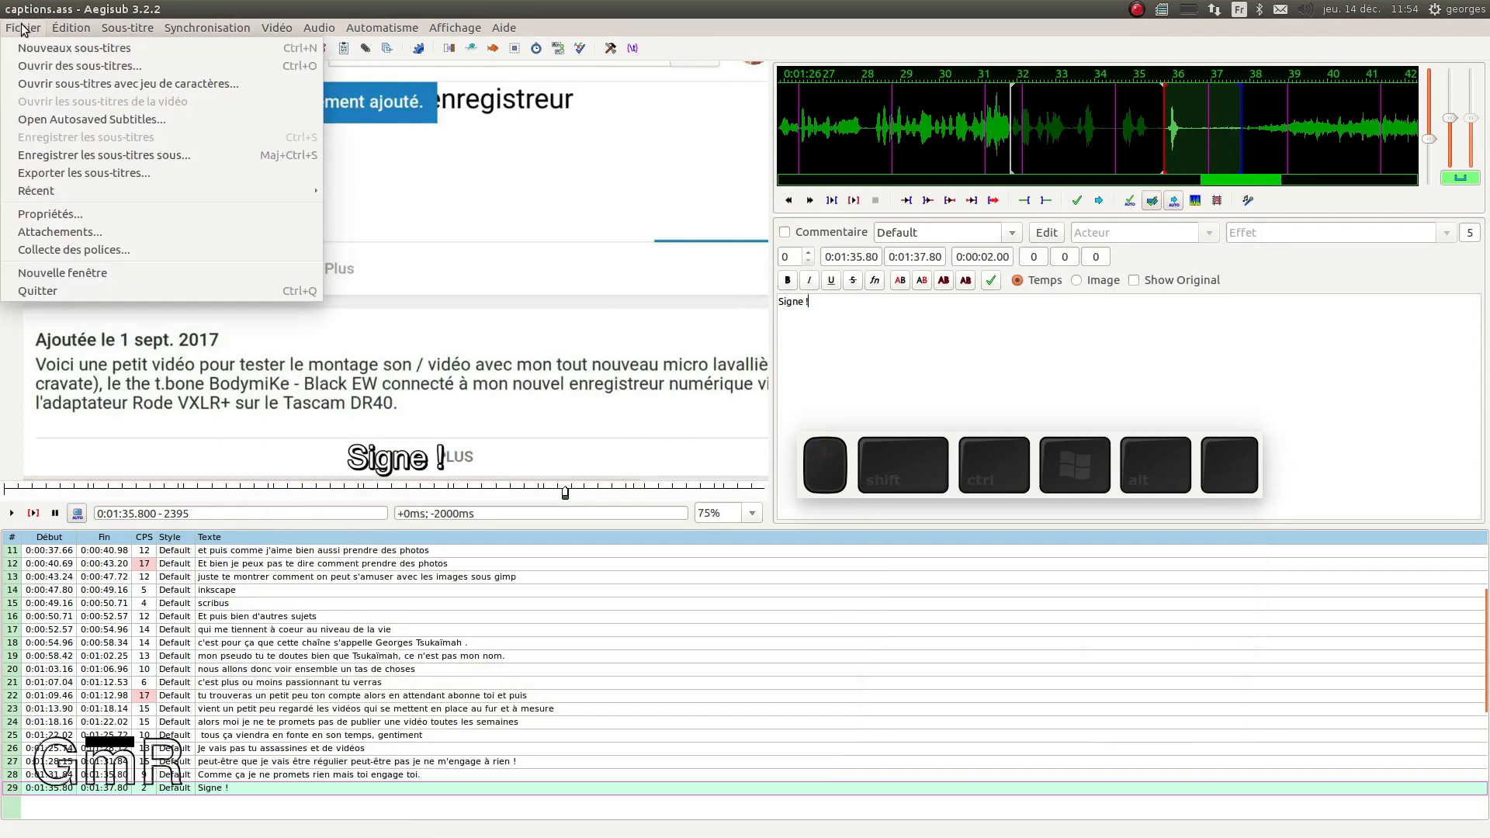
{"action": "left_click", "coordinate": [109, 175]}
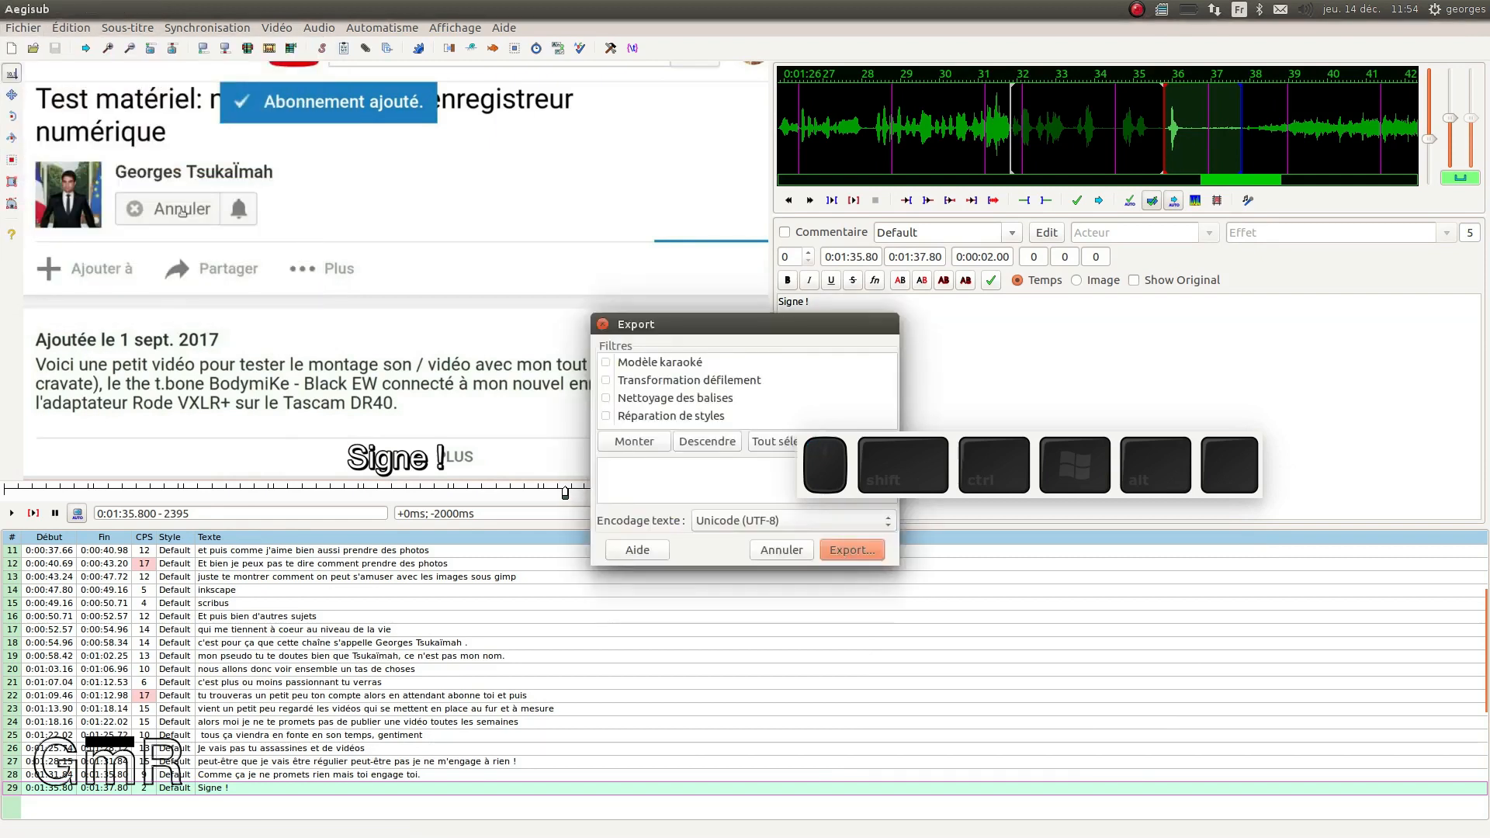
{"action": "left_click_drag", "start_coordinate": [770, 323], "coordinate": [581, 170]}
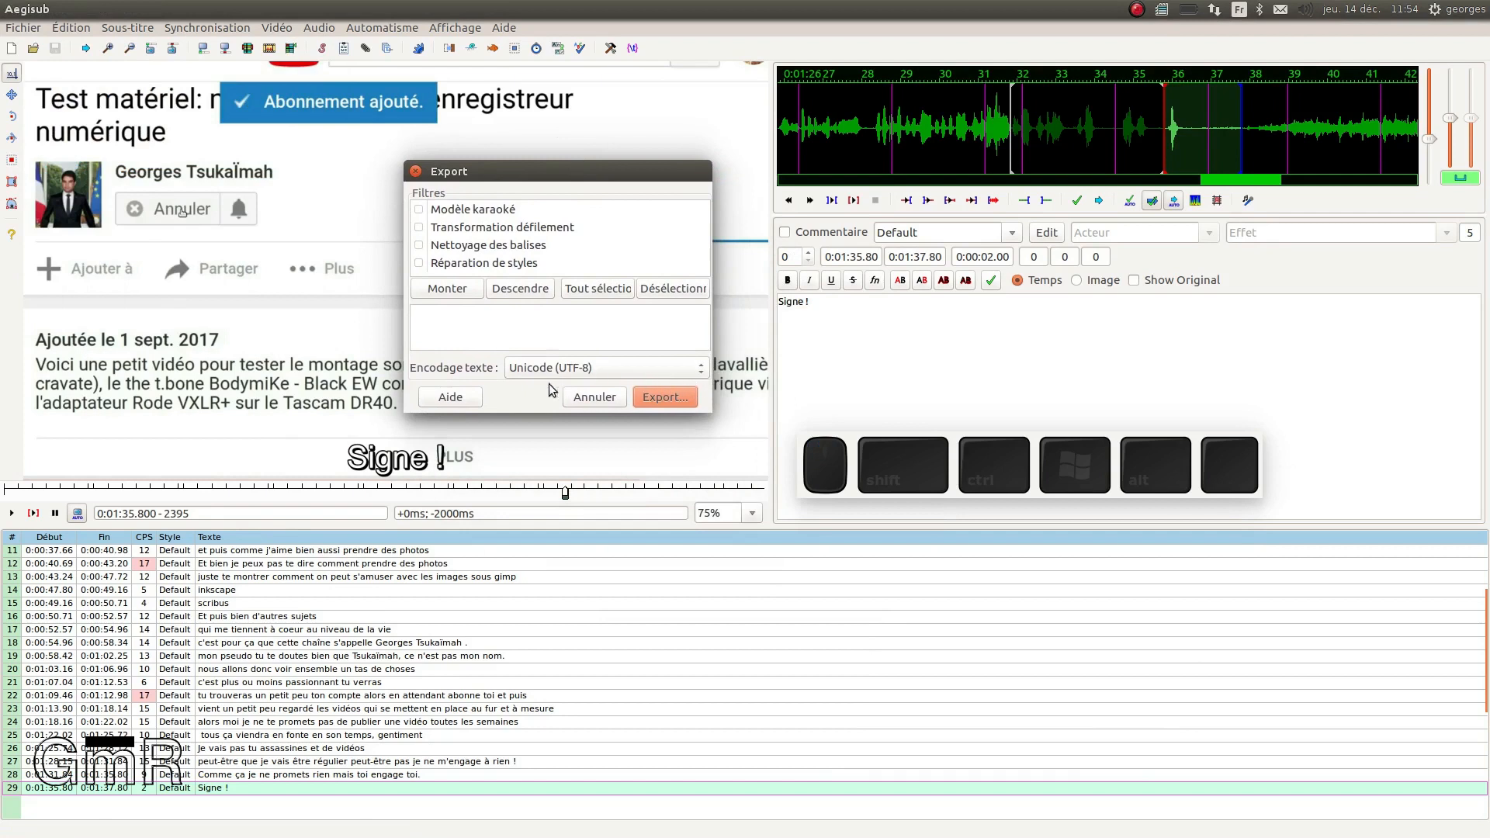
{"action": "left_click", "coordinate": [664, 397]}
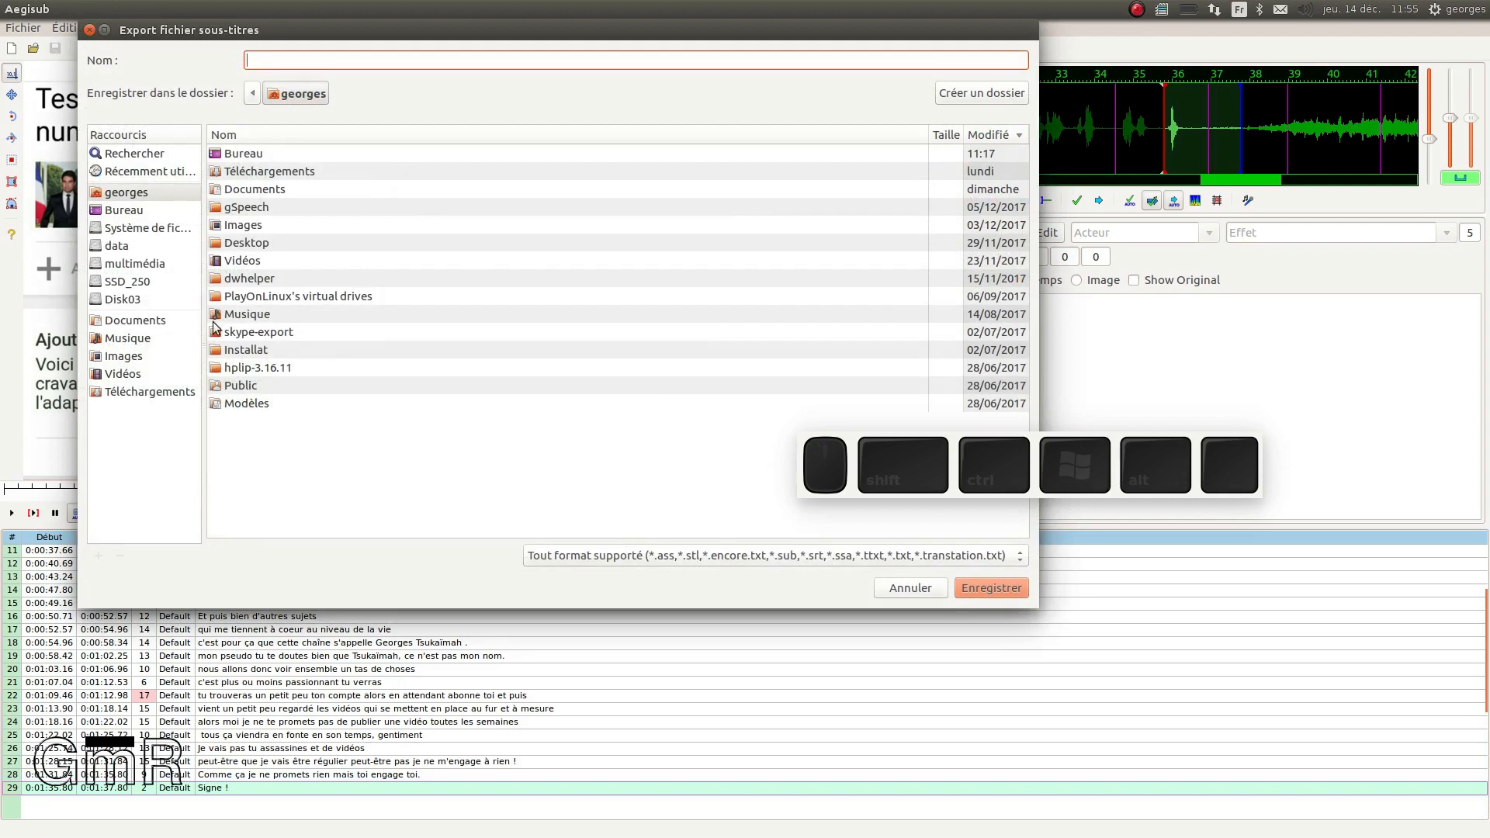
{"action": "type", "text": "francais.srt"}
{"action": "left_click_drag", "start_coordinate": [0, 282], "coordinate": [388, 282]}
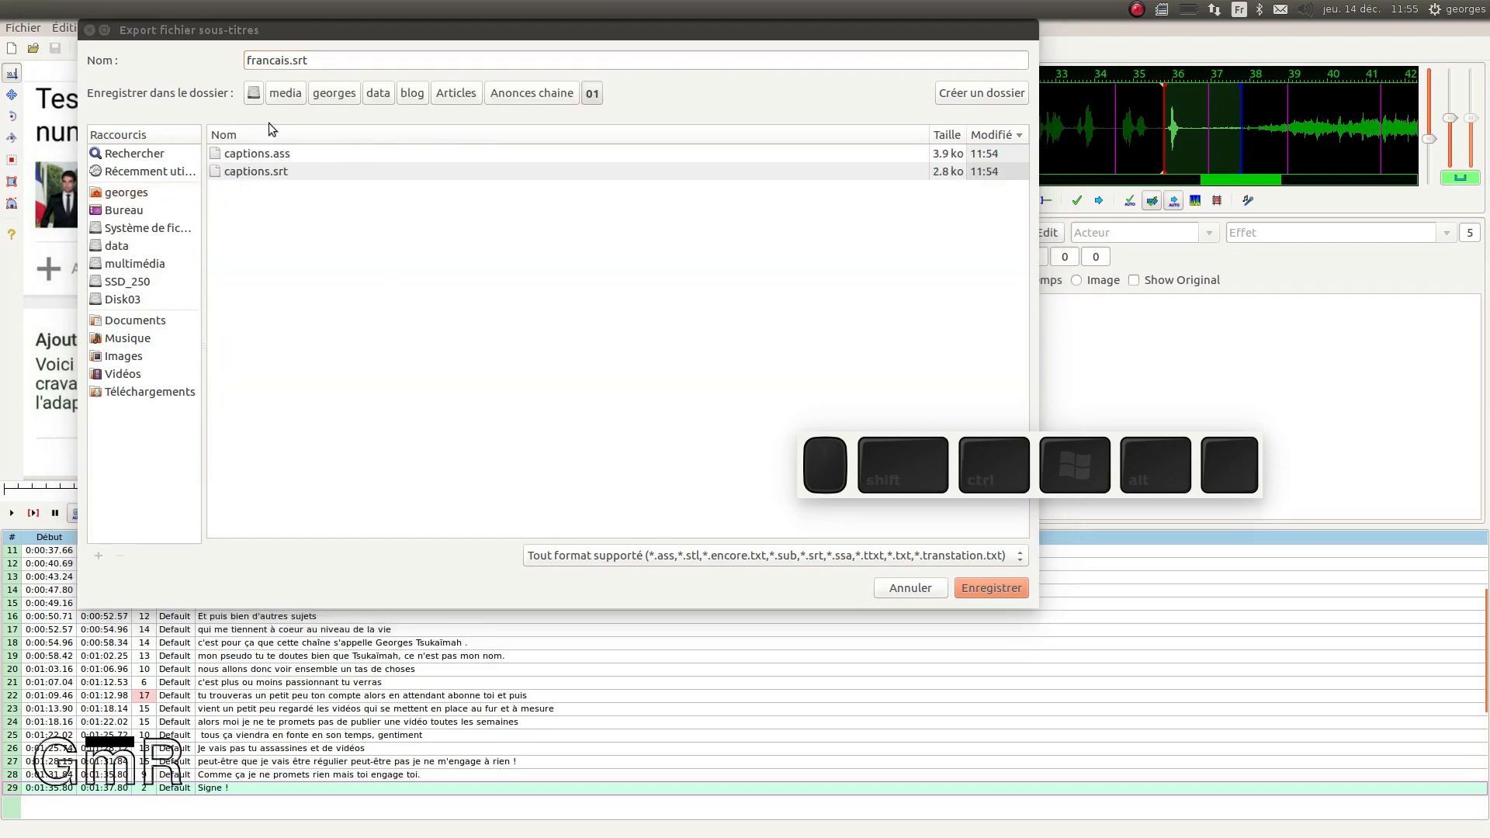
{"action": "left_click", "coordinate": [989, 588]}
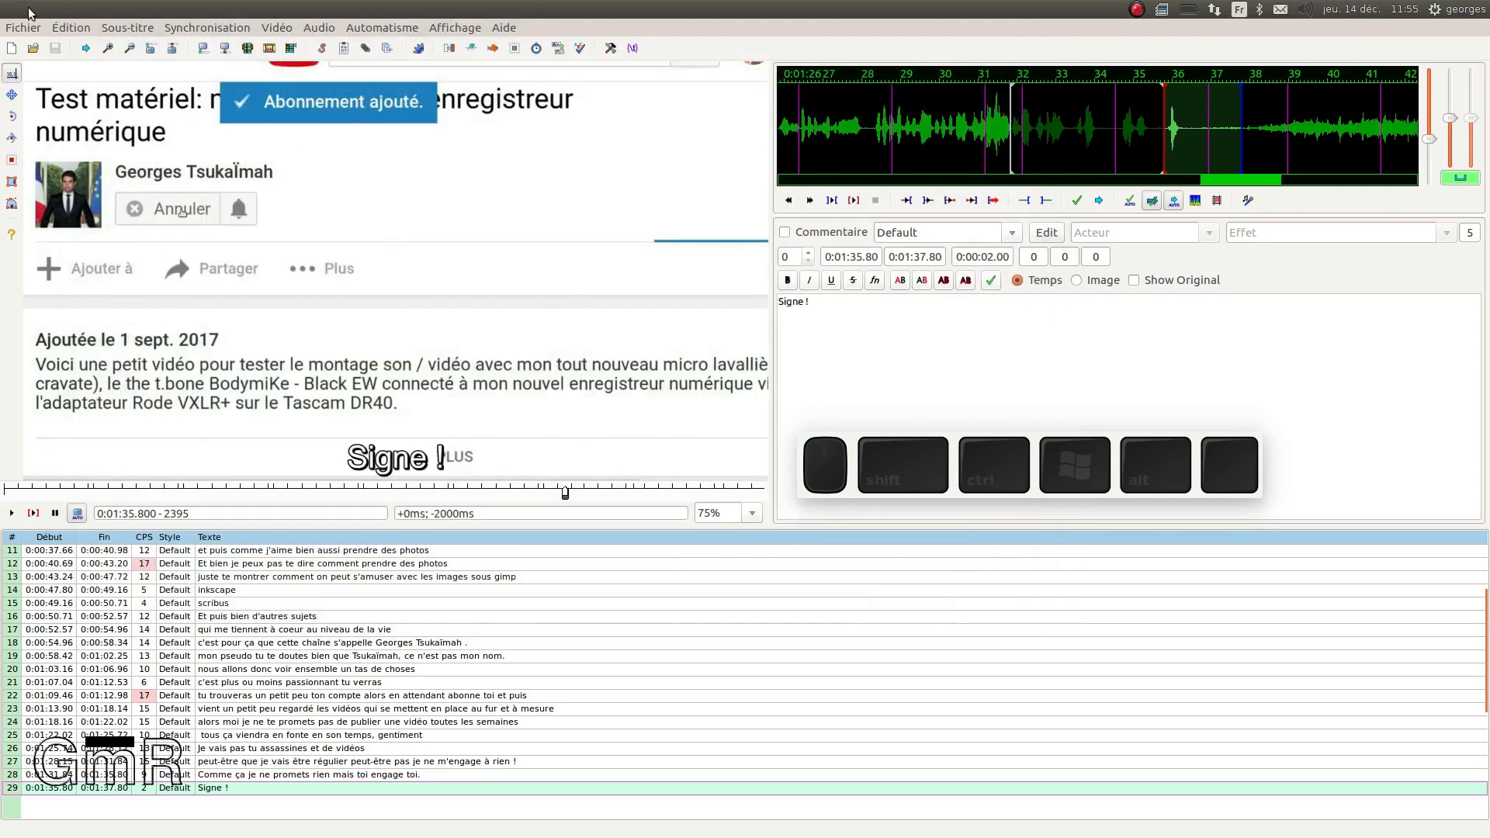
Step: Restore the subtitle editor's window to a smaller size and close the program
{"action": "left_click_drag", "start_coordinate": [29, 13], "coordinate": [63, 441]}
{"action": "left_click_drag", "start_coordinate": [503, 431], "coordinate": [754, 107]}
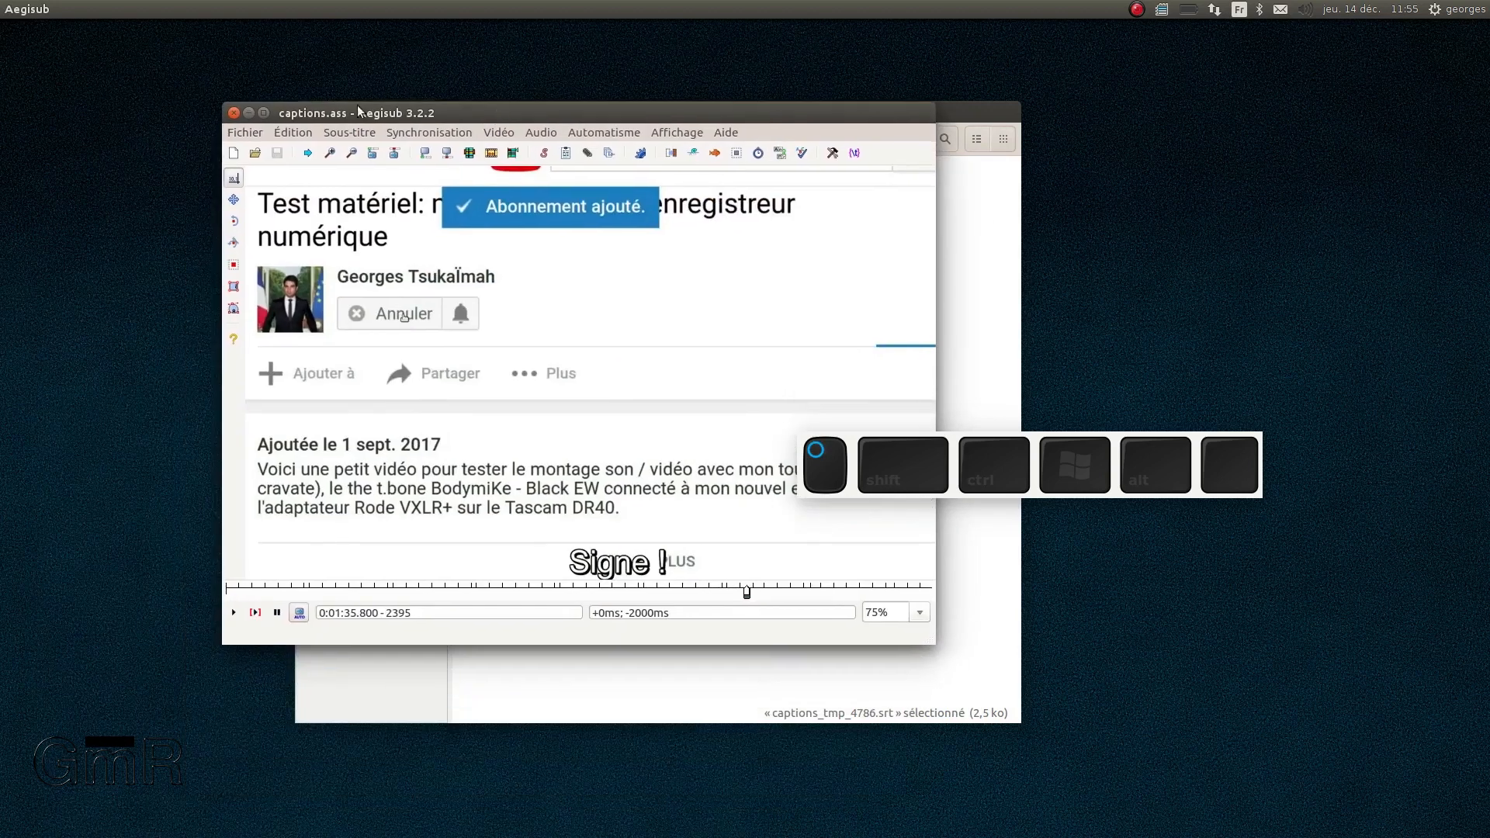
{"action": "left_click", "coordinate": [234, 113]}
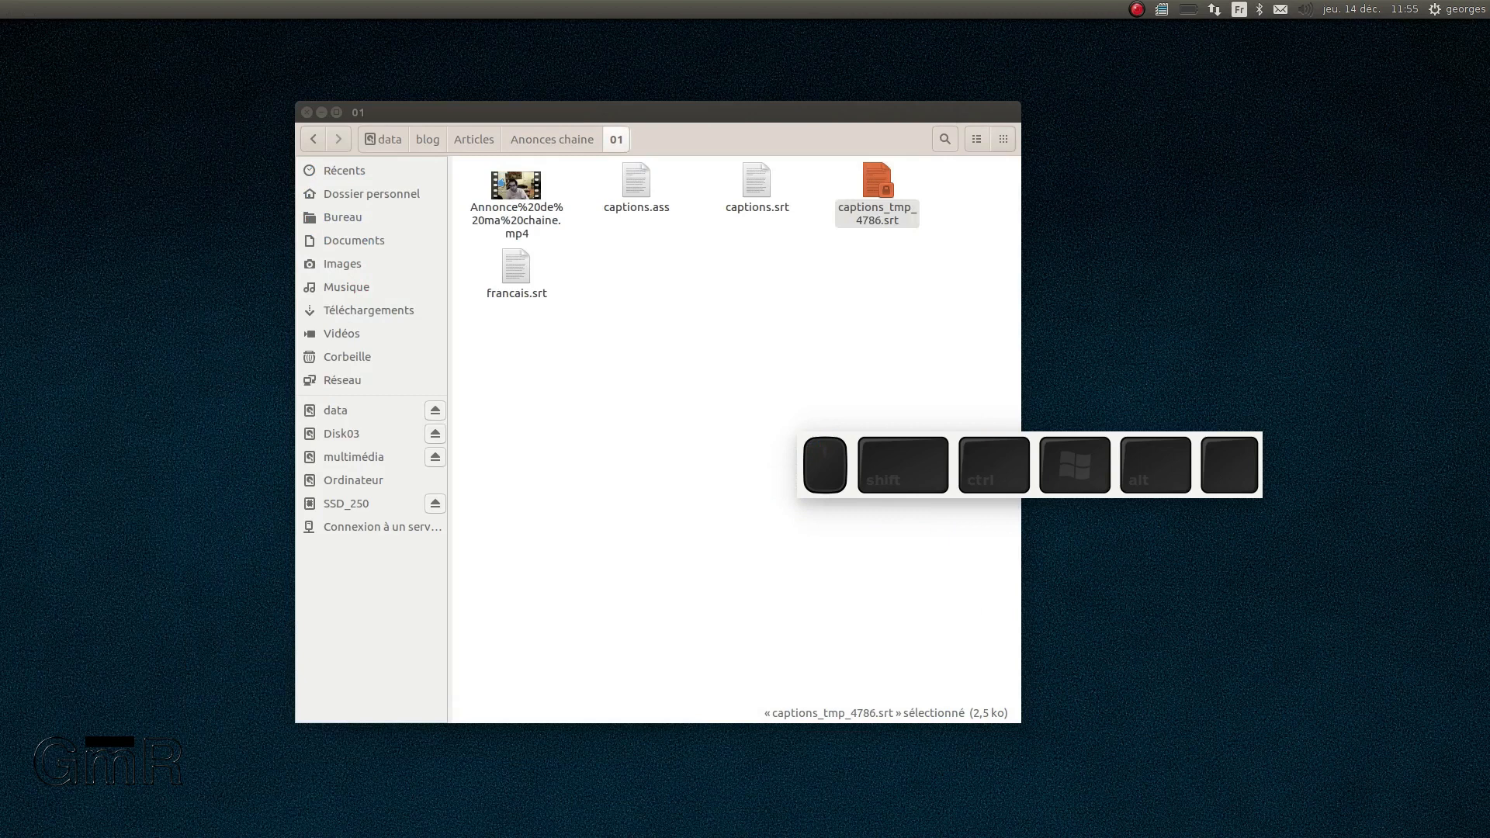
Step: Switch to Firefox, close the Aegisub downloads page and maximize the browser window
{"action": "left_click_drag", "start_coordinate": [0, 376], "coordinate": [804, 269]}
{"action": "left_click_drag", "start_coordinate": [693, 106], "coordinate": [0, 171]}
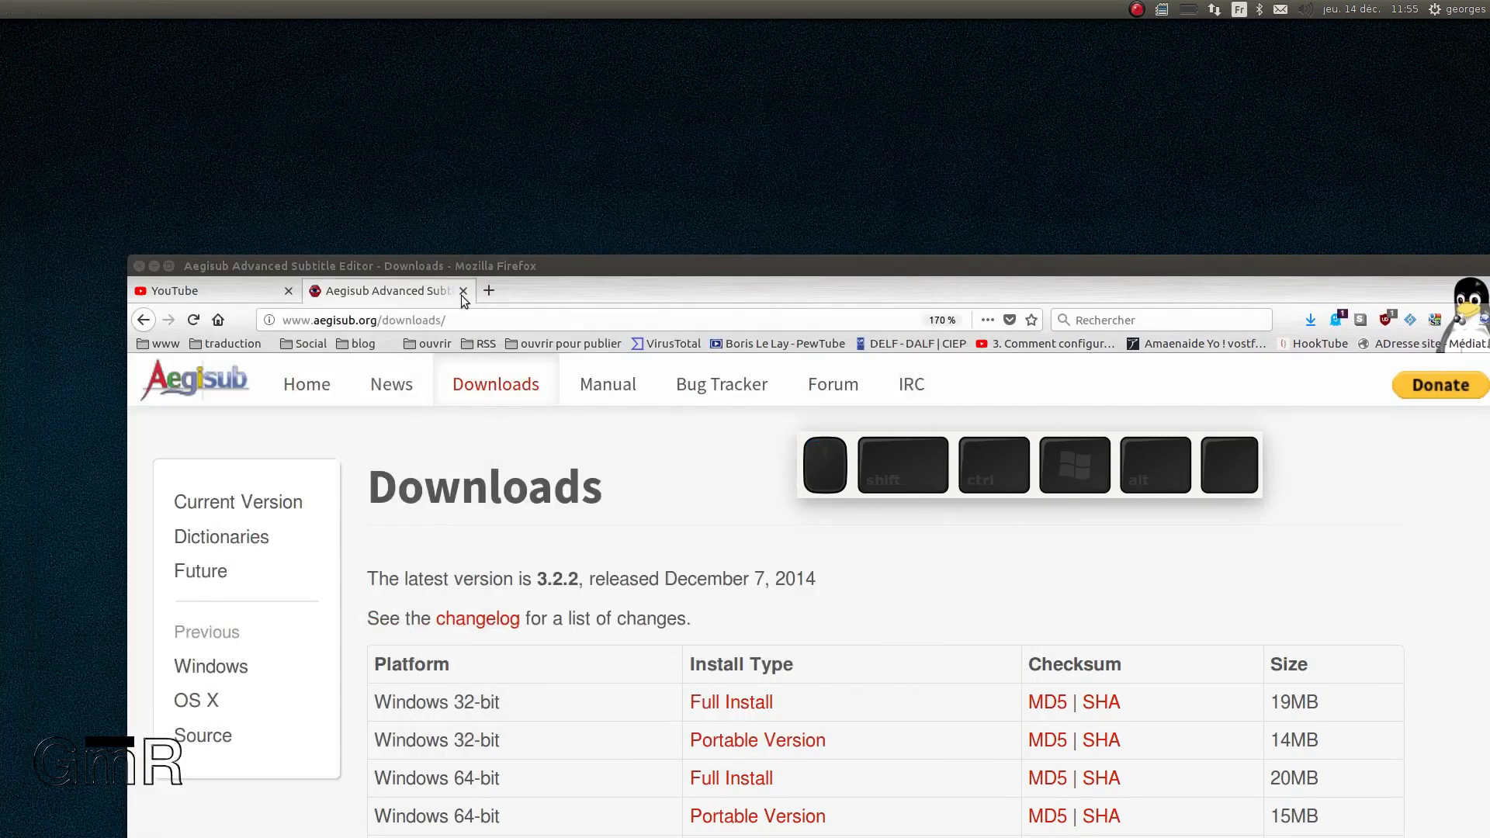
{"action": "left_click", "coordinate": [462, 290]}
{"action": "left_click_drag", "start_coordinate": [555, 261], "coordinate": [479, 9]}
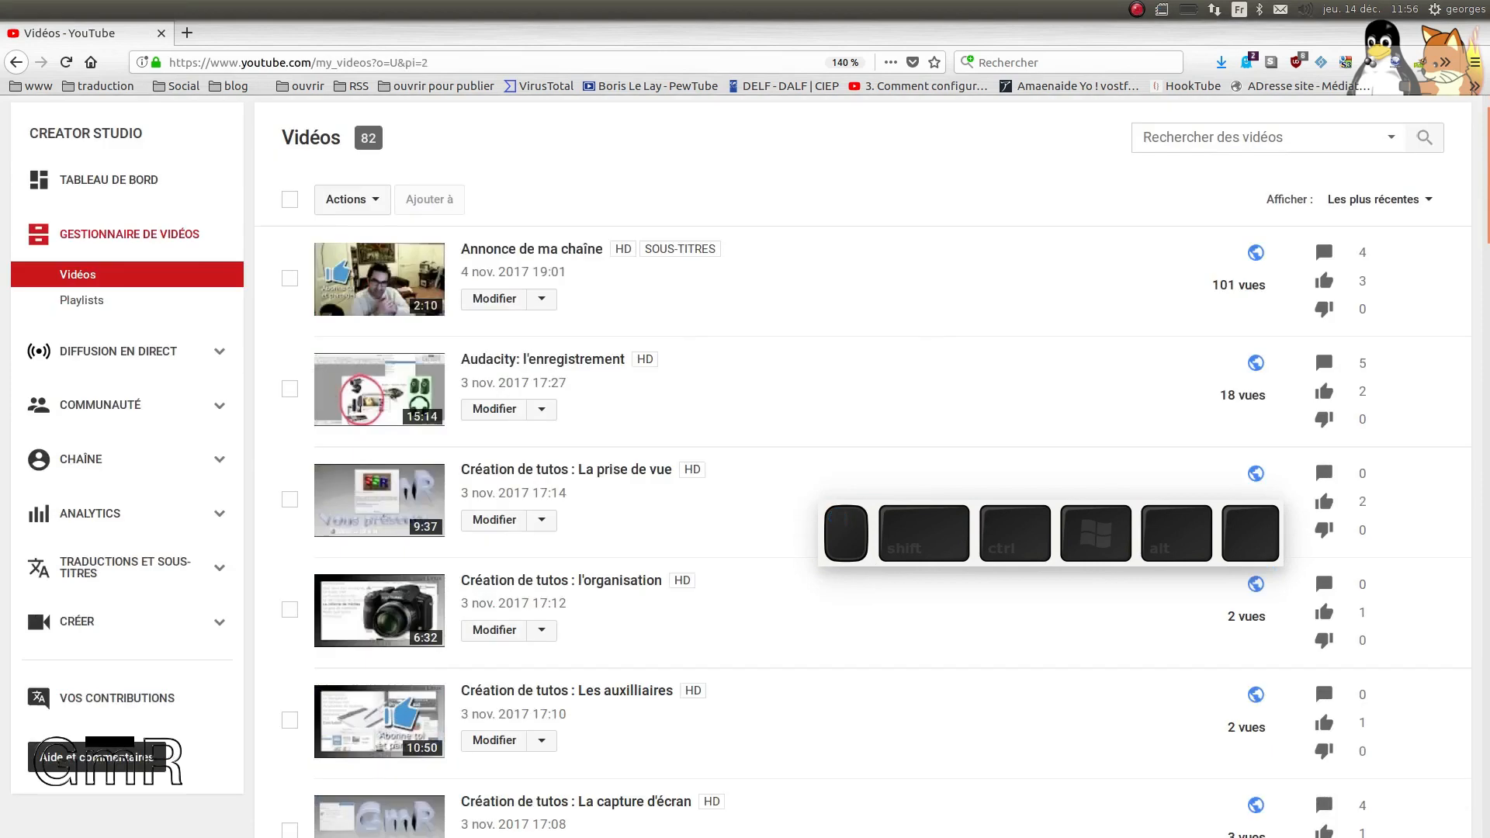
Step: Open the subtitle management of the video "Annonce de ma chaîne" and delete its published French subtitles
{"action": "left_click", "coordinate": [543, 302]}
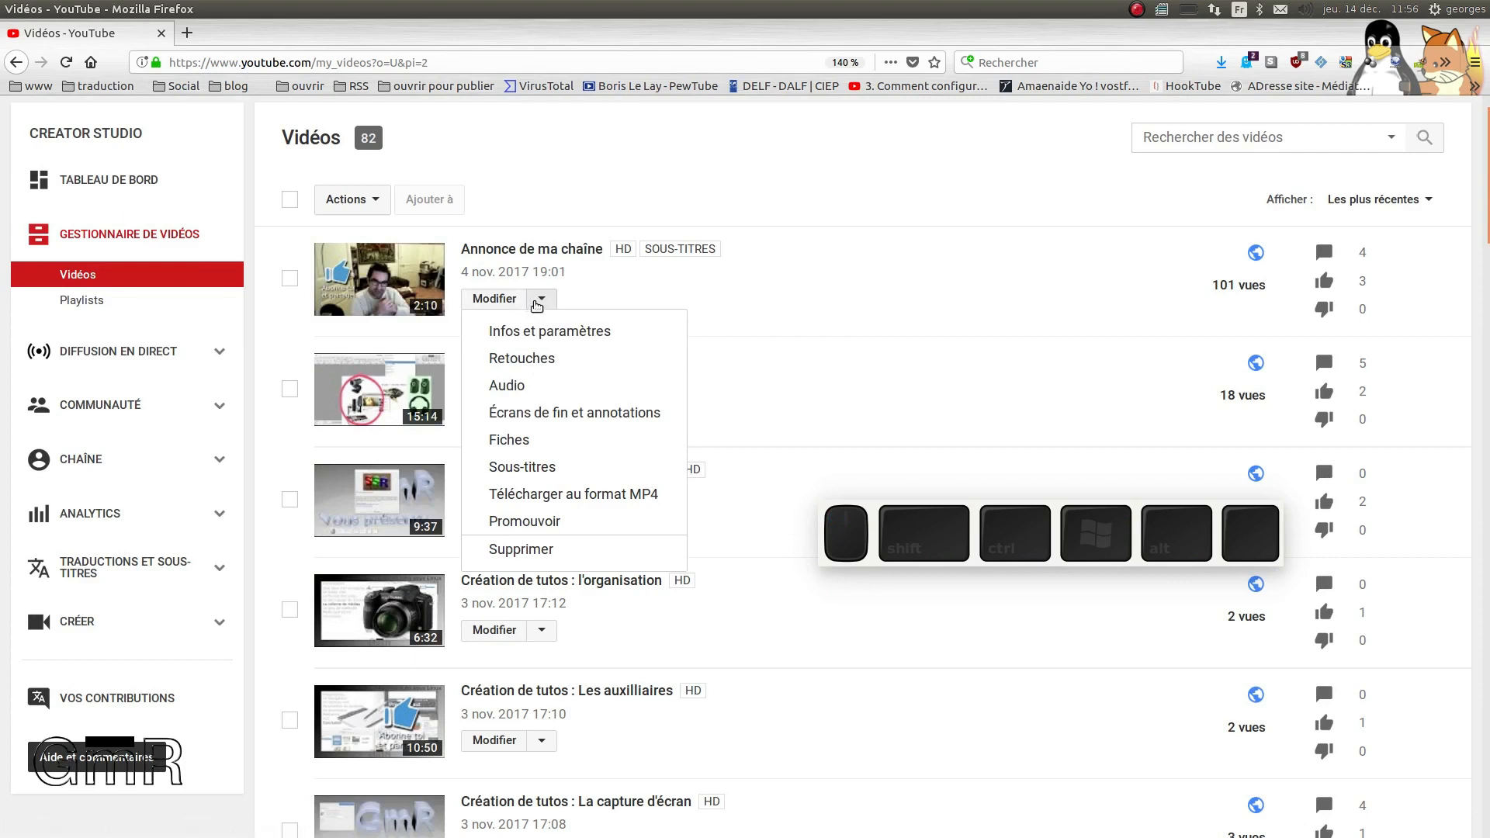
{"action": "left_click", "coordinate": [519, 468]}
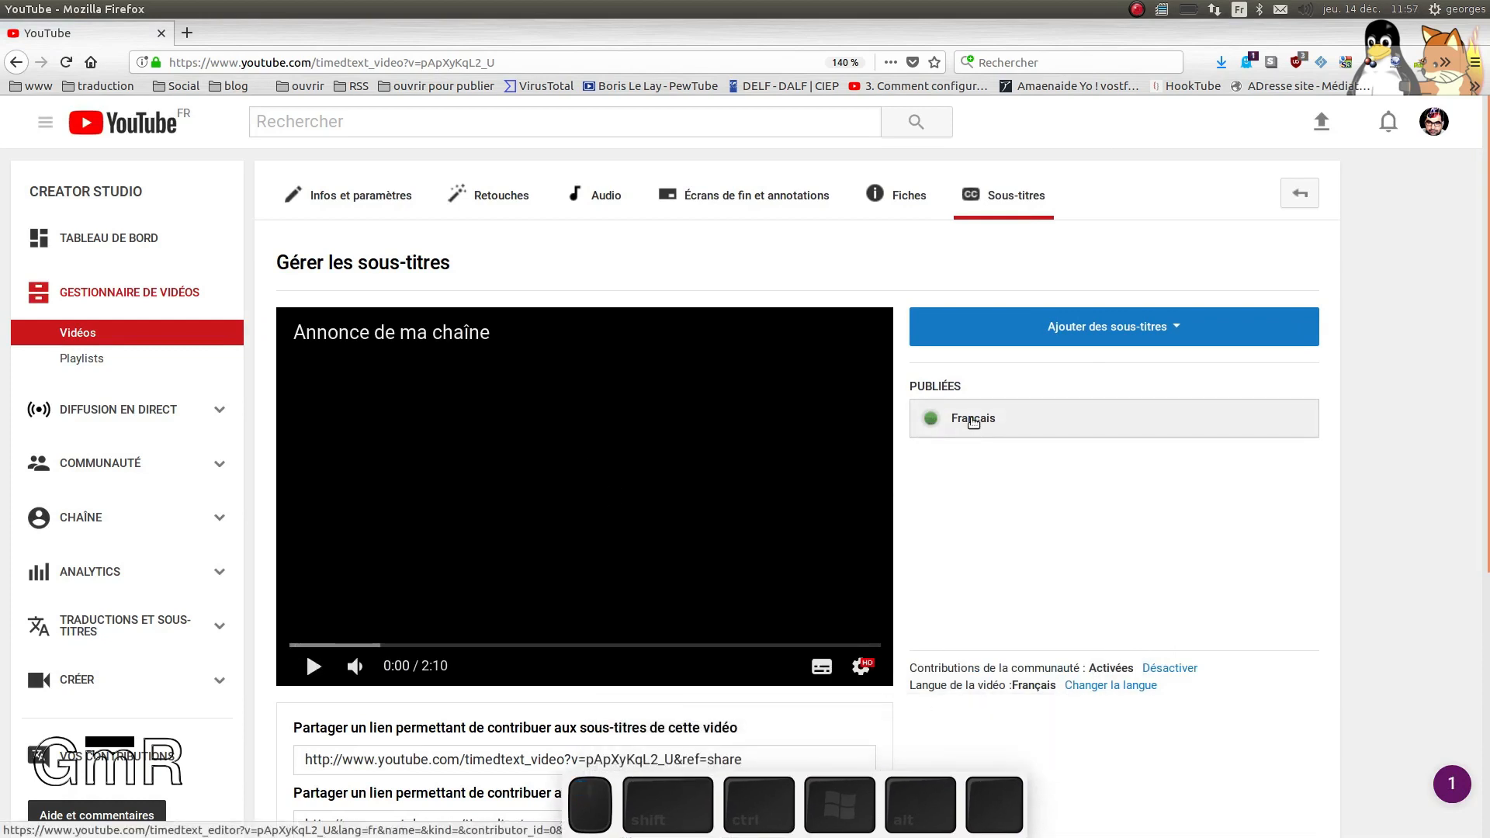
{"action": "left_click", "coordinate": [1179, 329]}
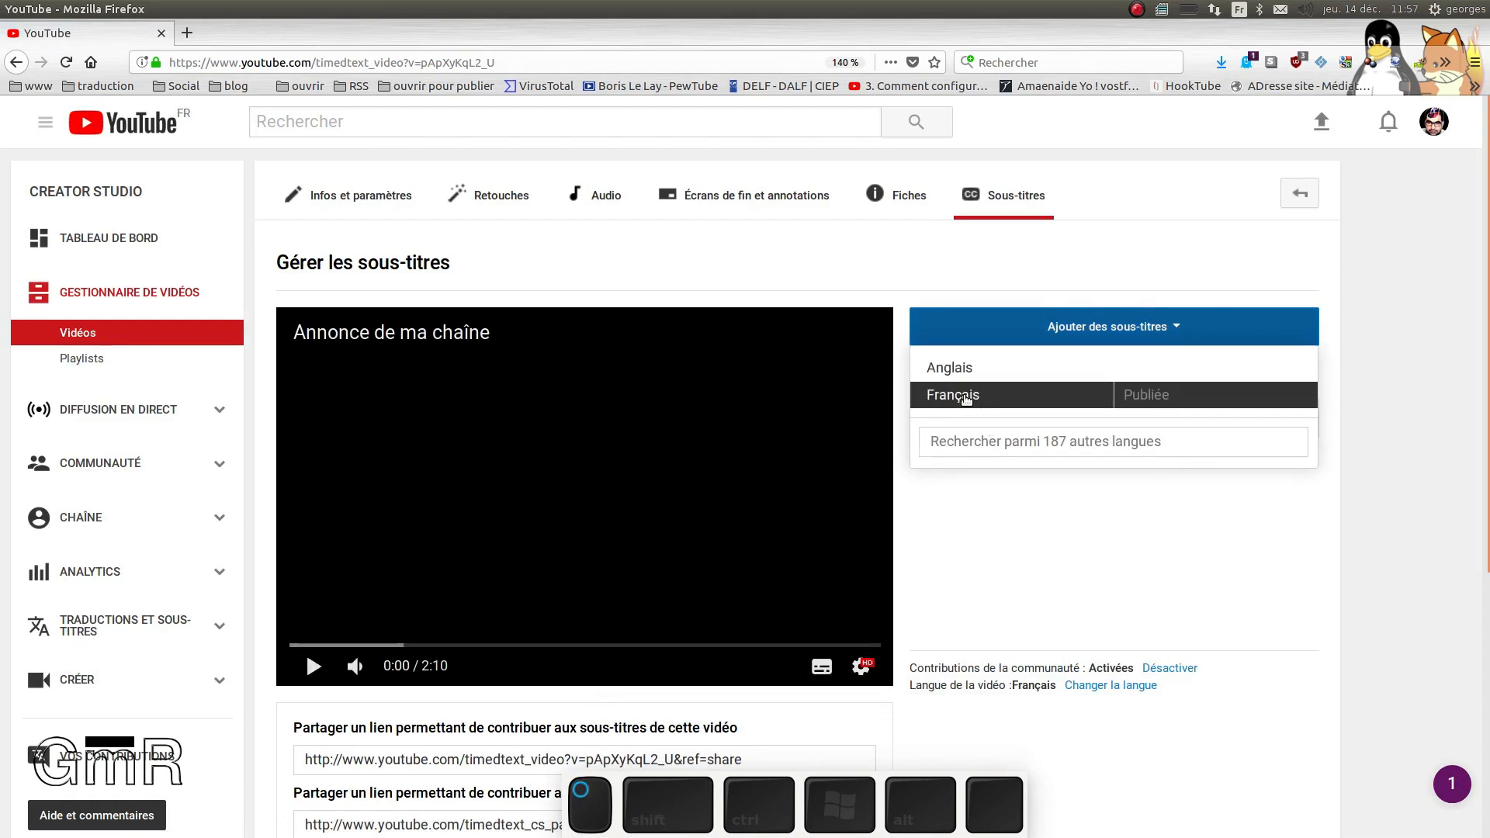
{"action": "left_click", "coordinate": [966, 400]}
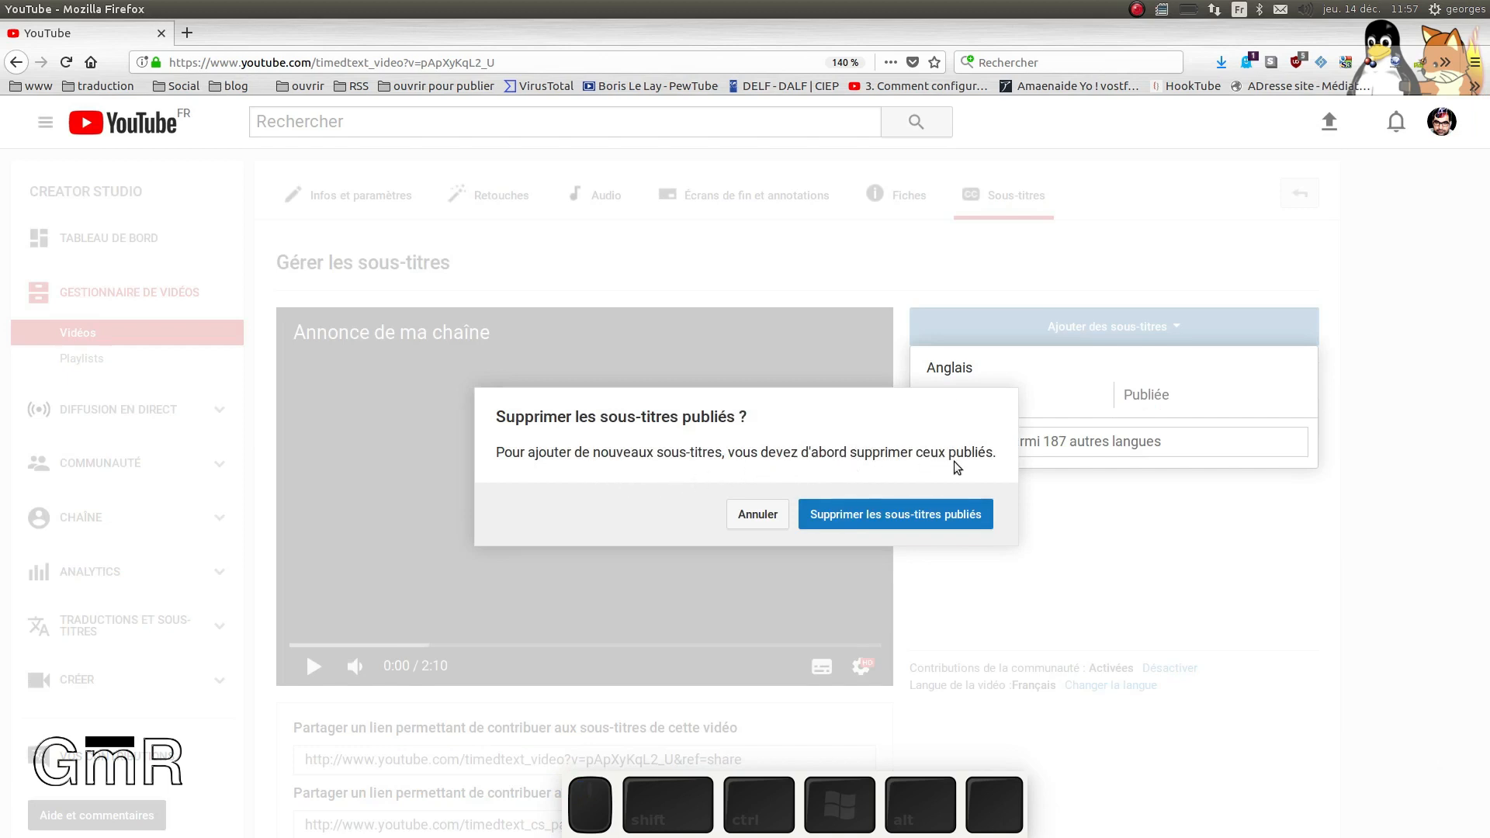
{"action": "left_click", "coordinate": [876, 518]}
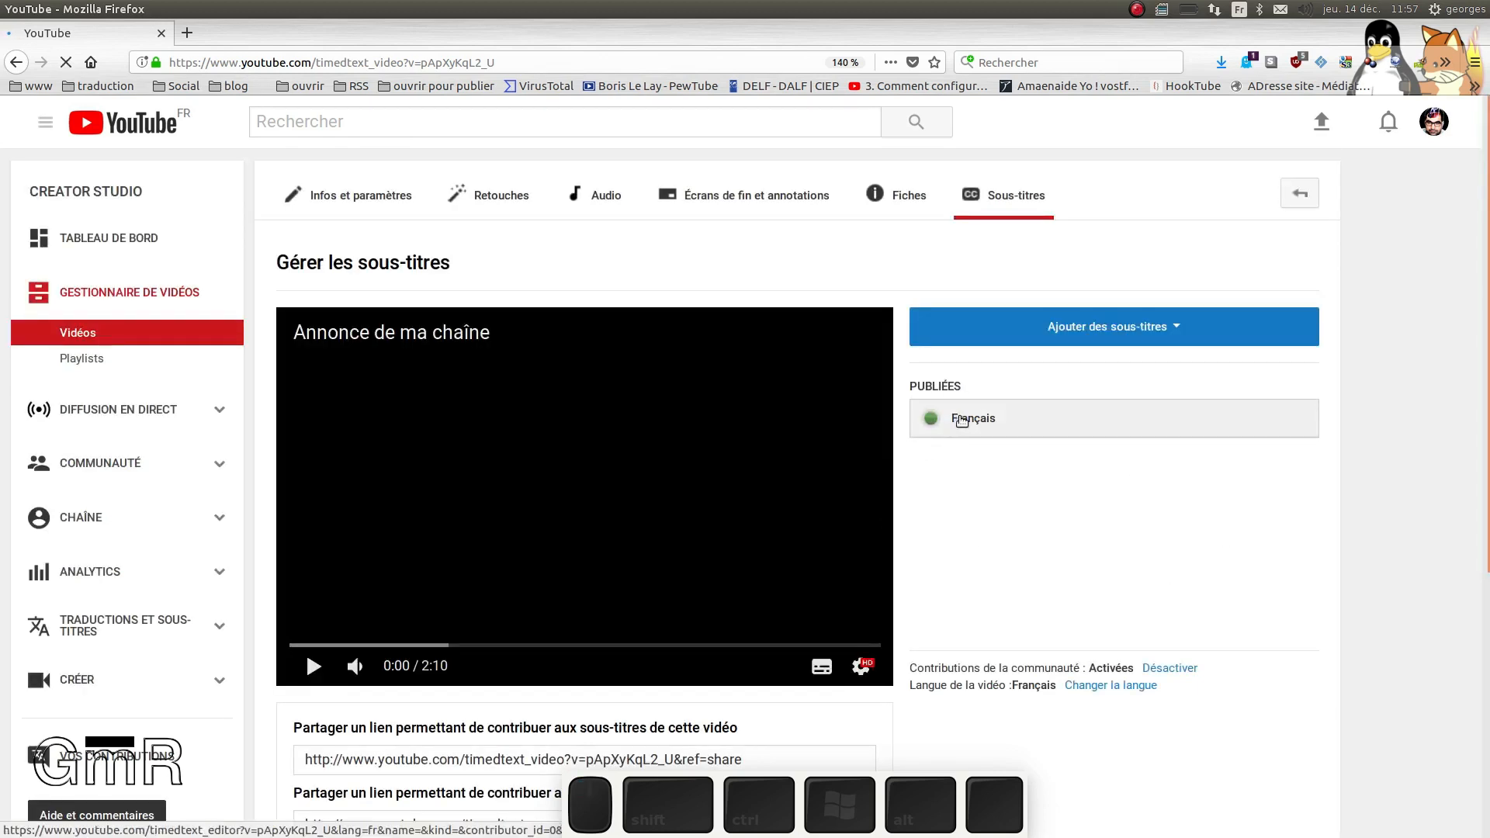
Step: Import francais.srt from folder 01 as a subtitle file into the video's French track
{"action": "left_click", "coordinate": [973, 420]}
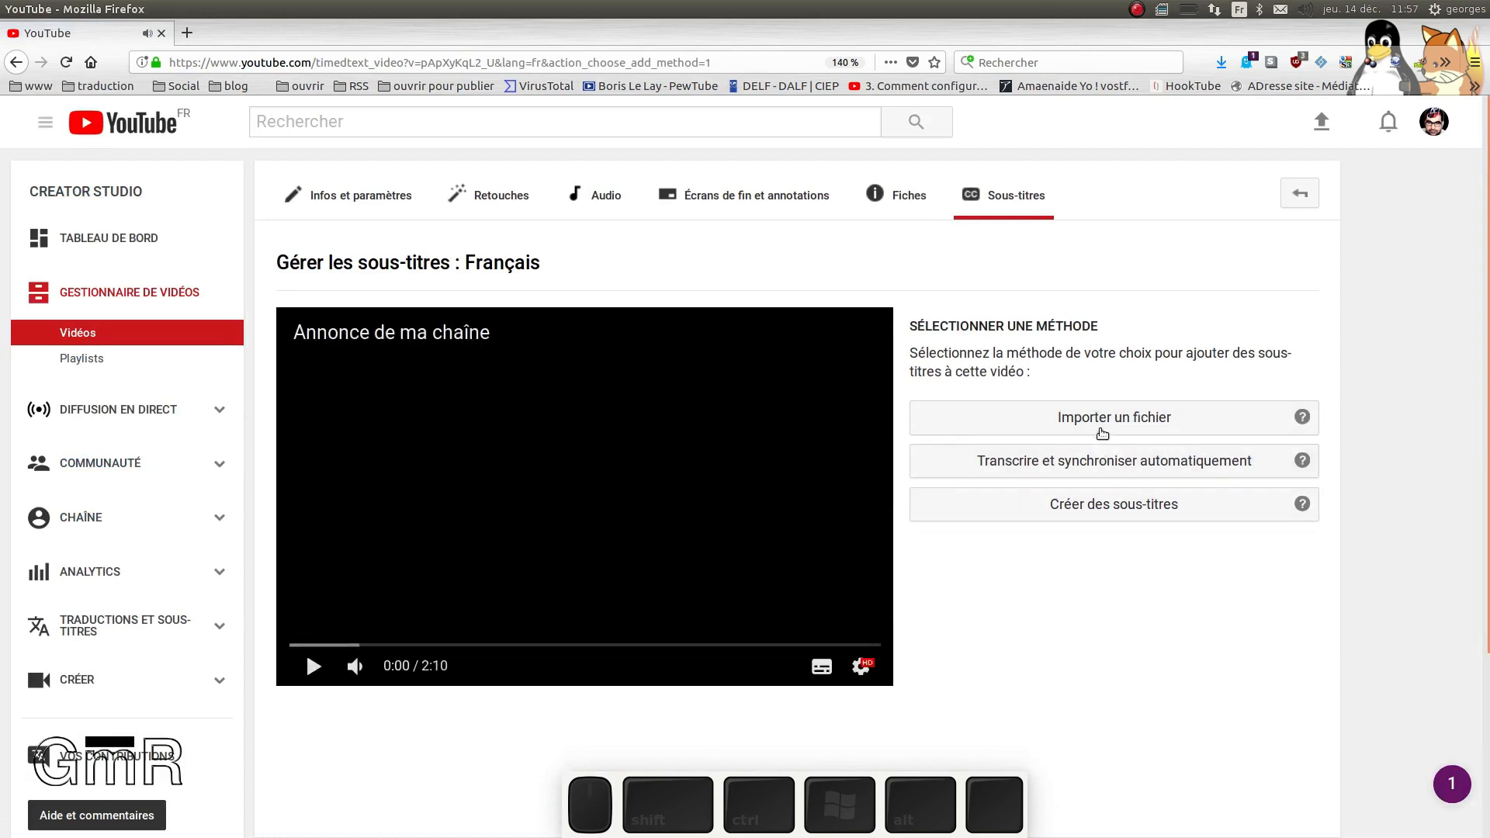
{"action": "left_click", "coordinate": [1106, 427]}
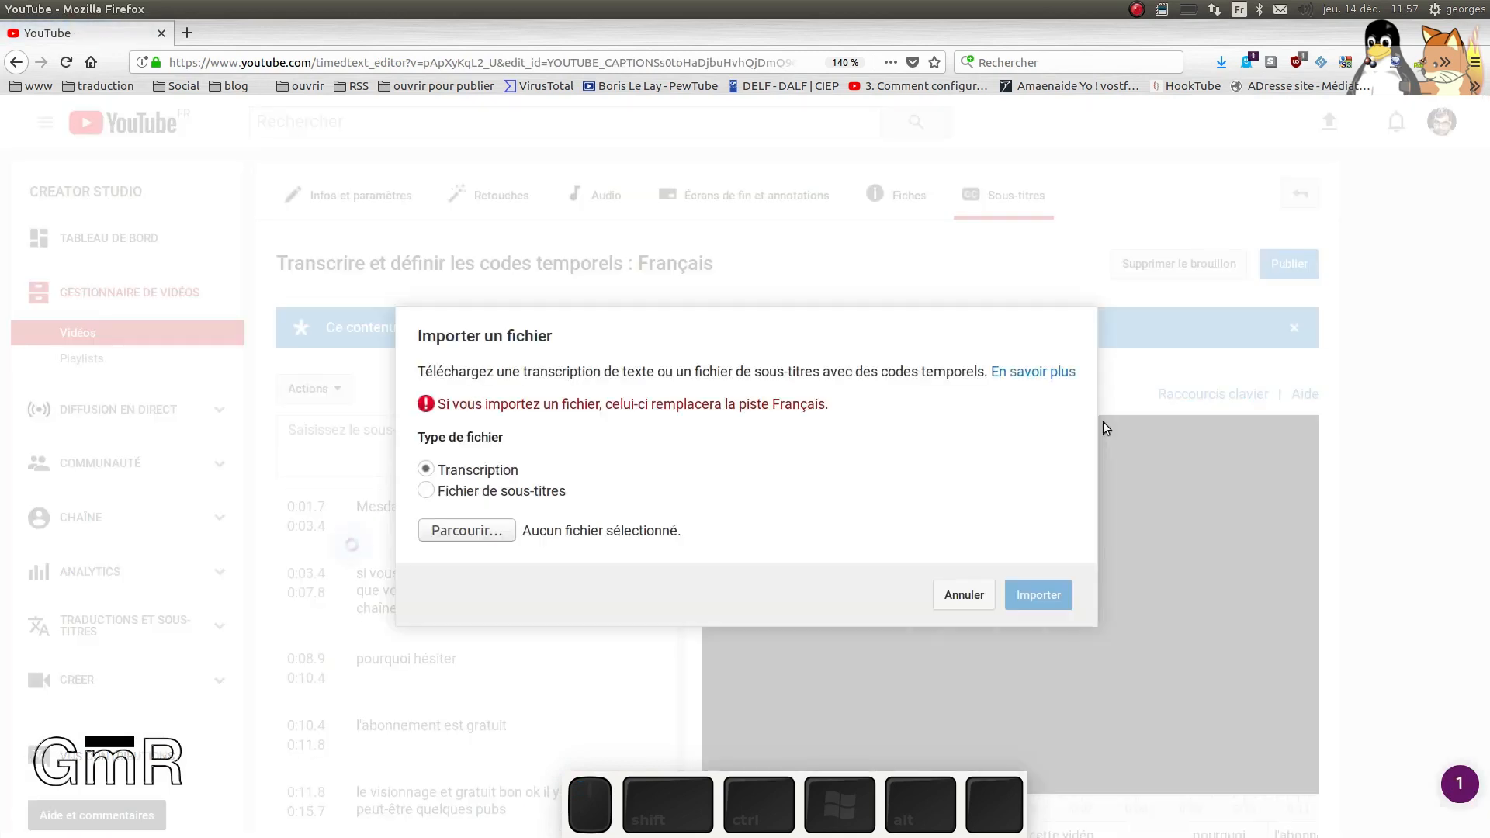
{"action": "left_click", "coordinate": [472, 497]}
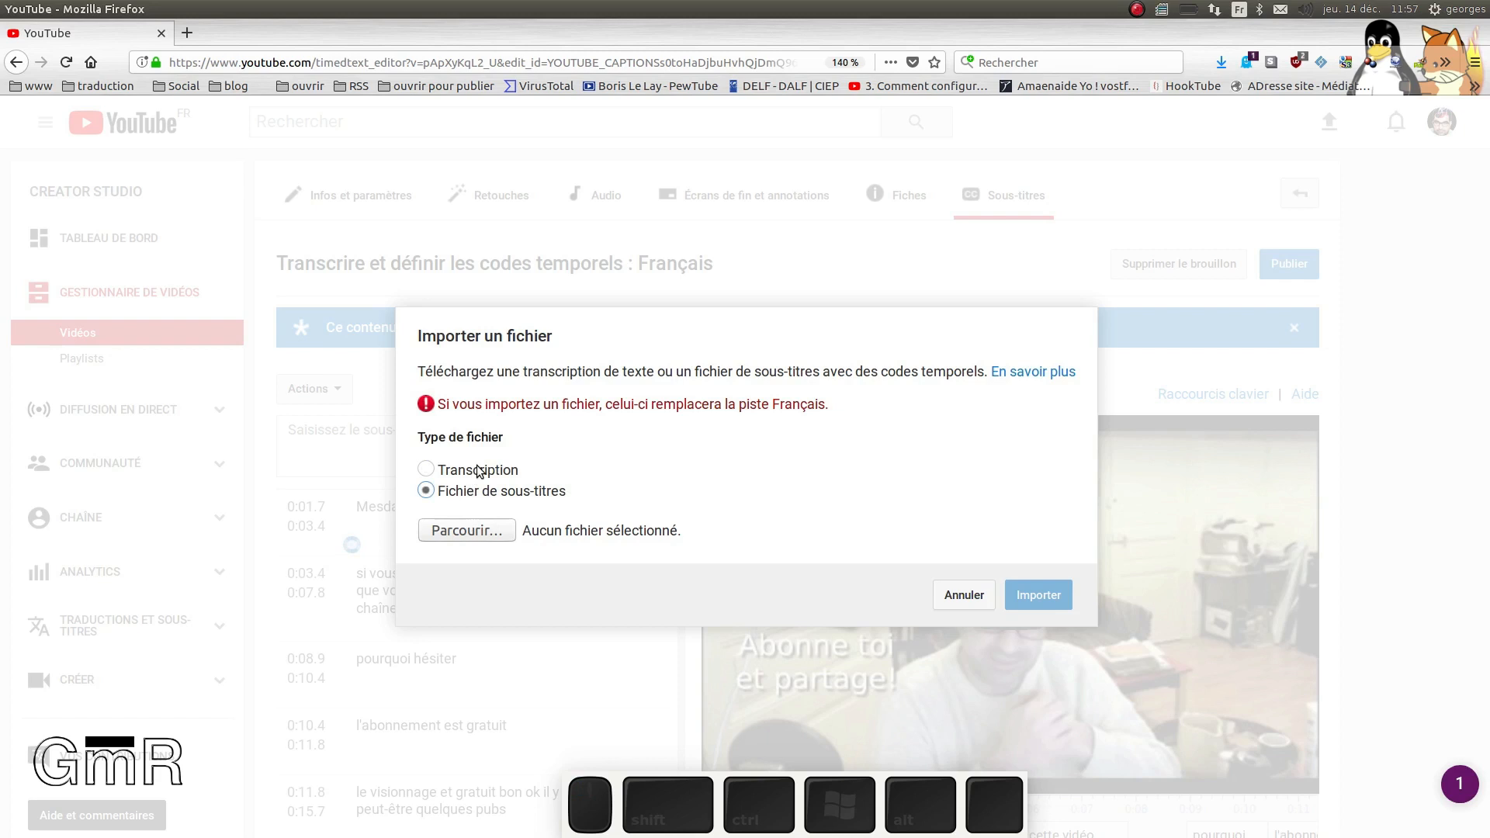
{"action": "left_click", "coordinate": [466, 532]}
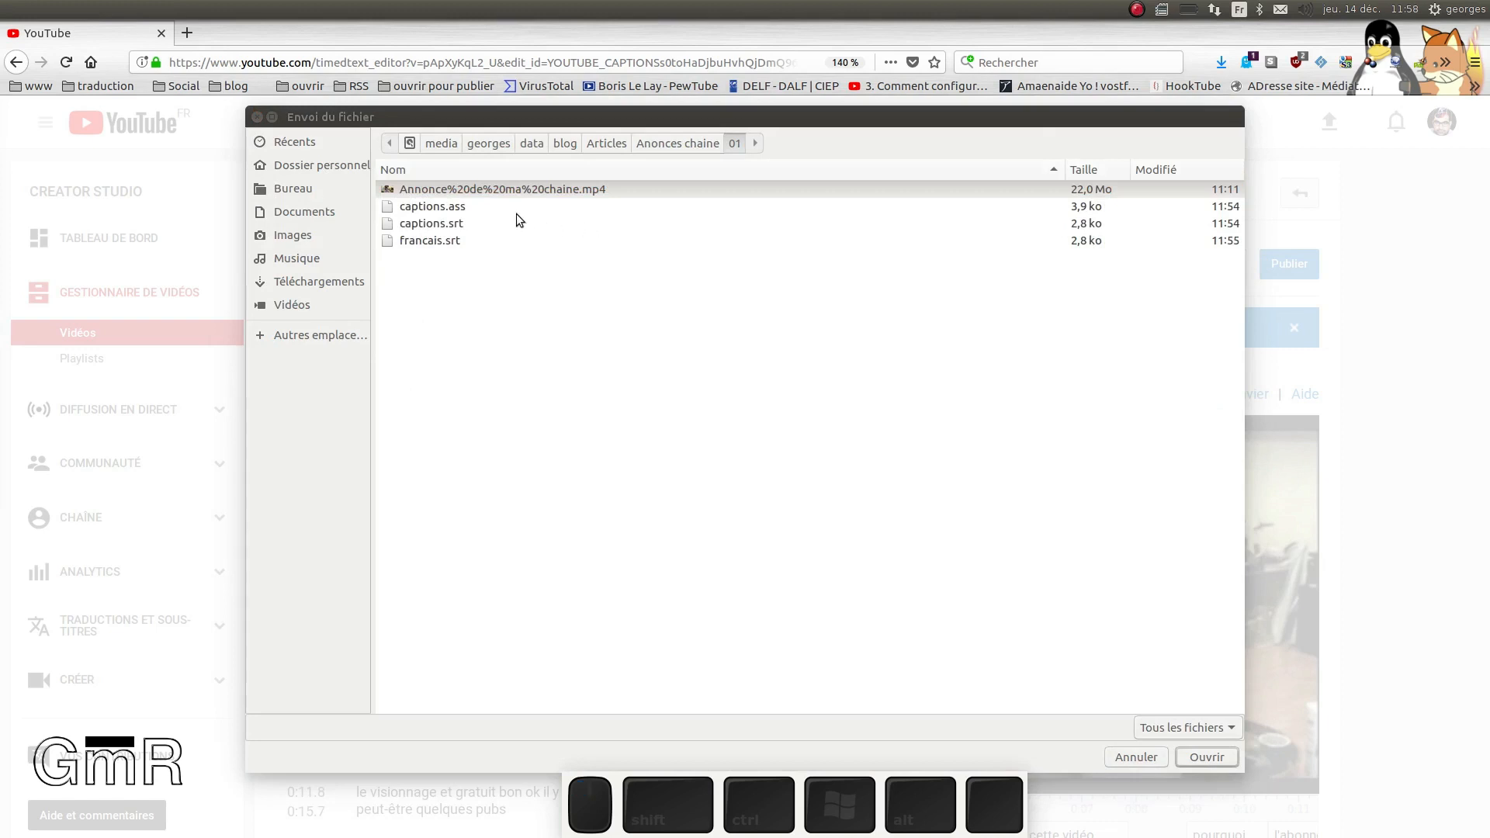
{"action": "left_click", "coordinate": [428, 242]}
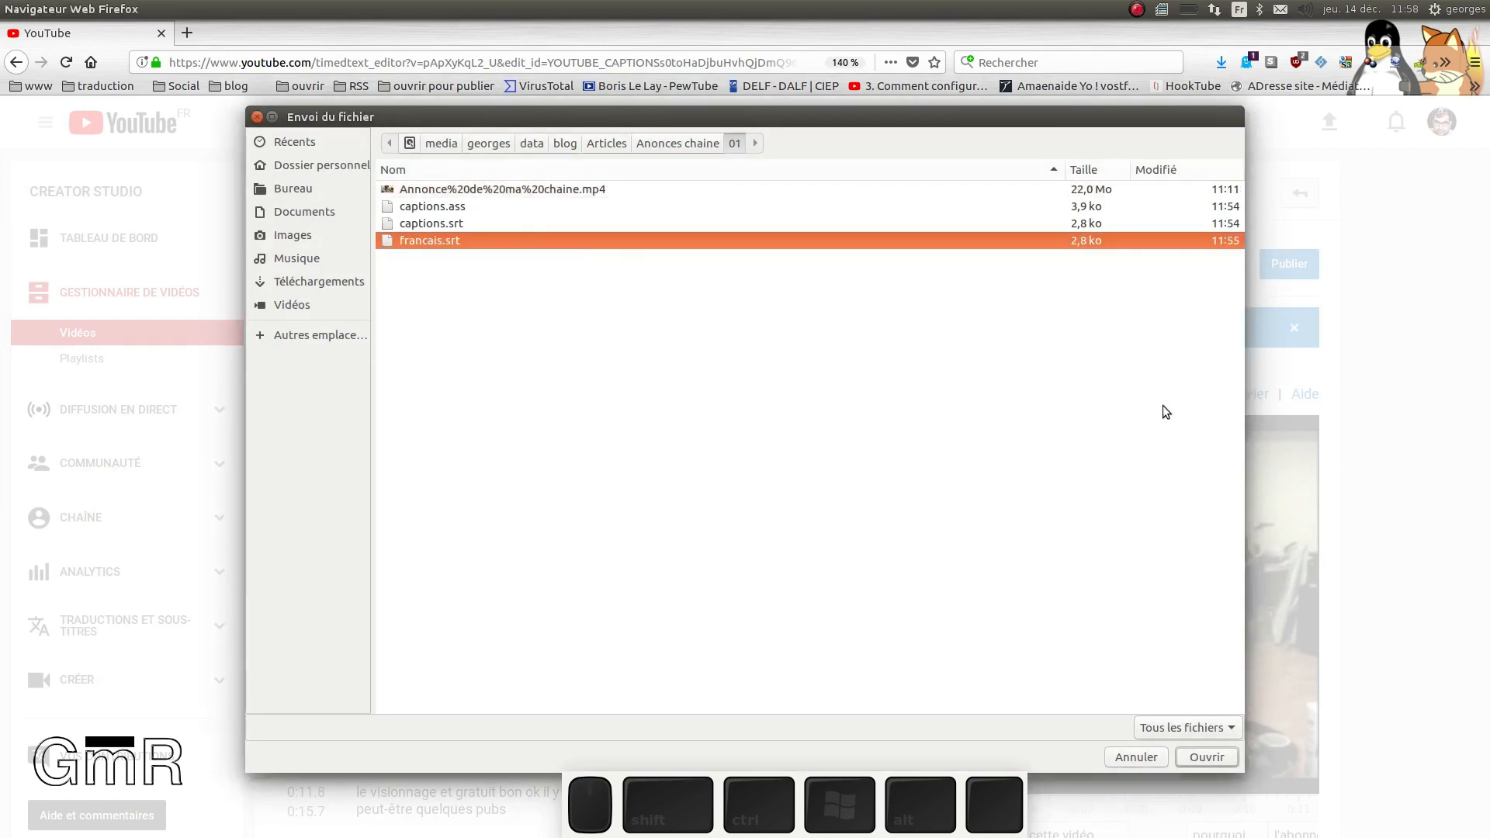
{"action": "left_click", "coordinate": [1207, 757]}
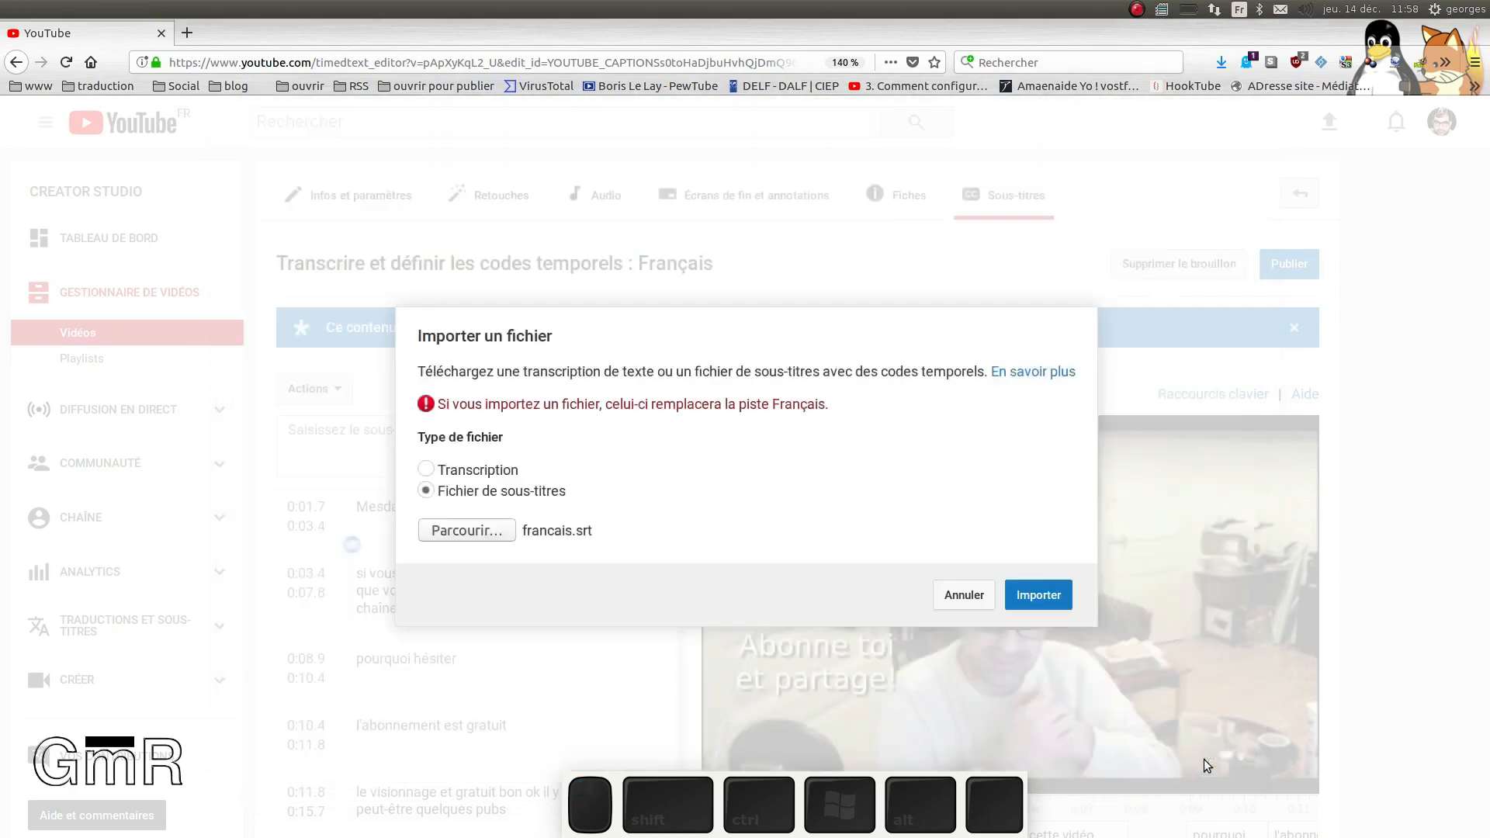
{"action": "left_click", "coordinate": [1053, 596]}
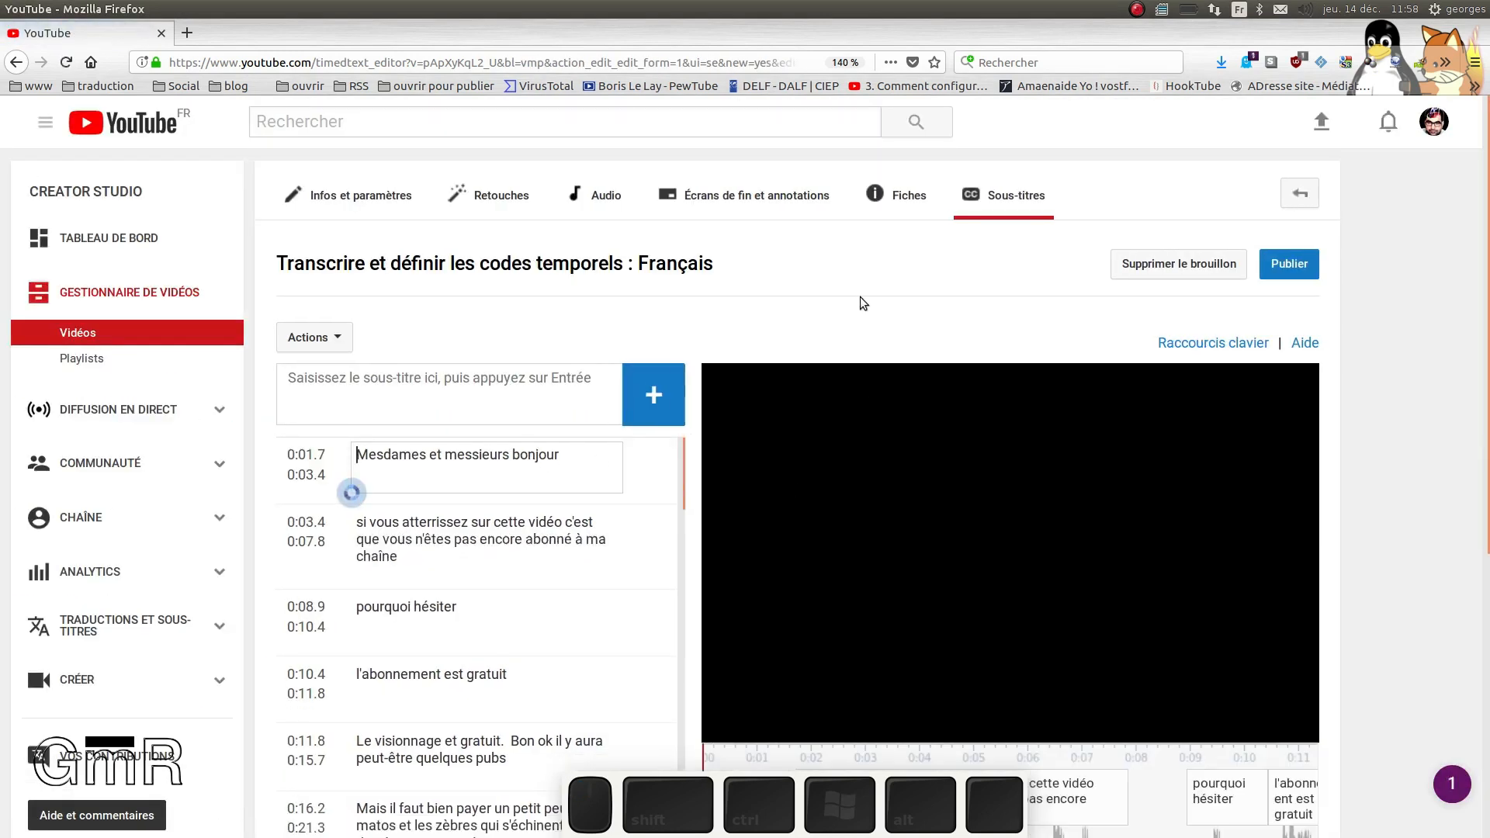
Step: Check the imported French subtitles against the video, from the second line through the "Mais il faut bien payer" line
{"action": "scroll", "coordinate": [890, 290], "scroll_direction": "down", "scroll_amount": 1}
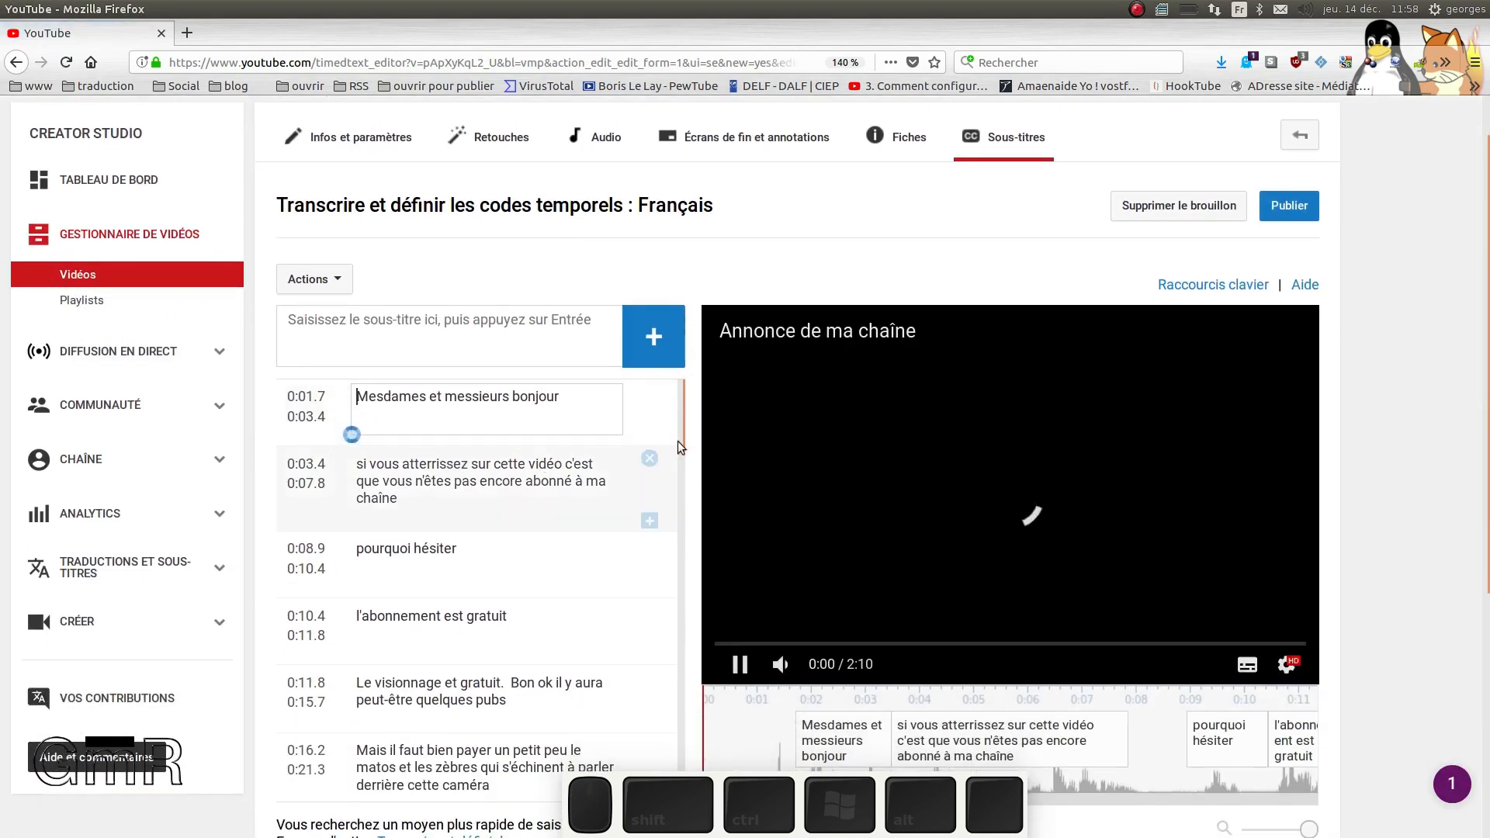
{"action": "scroll", "coordinate": [1376, 490], "scroll_direction": "down", "scroll_amount": 2}
{"action": "left_click", "coordinate": [479, 364]}
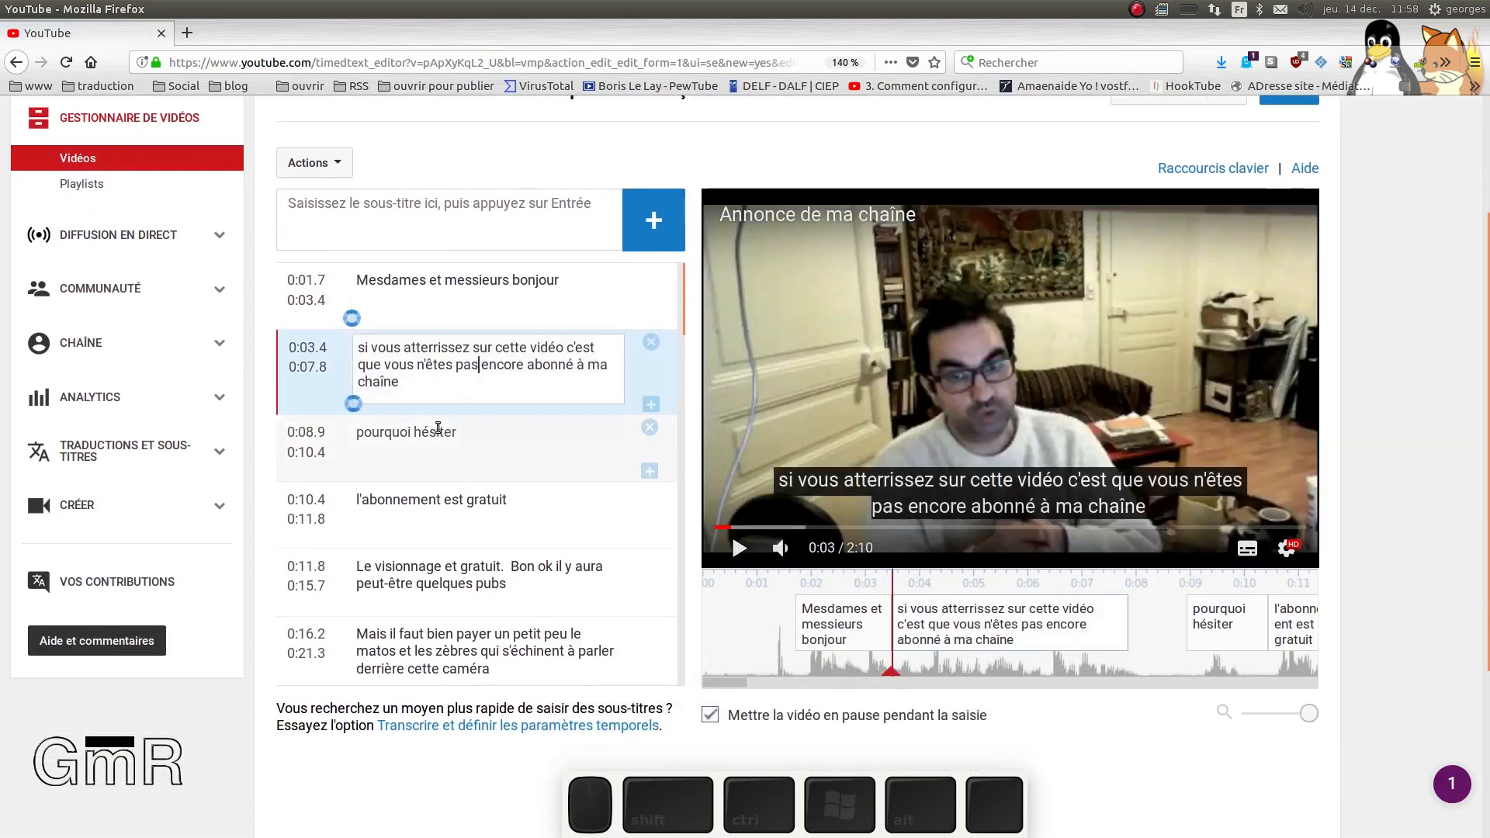
{"action": "left_click", "coordinate": [423, 434]}
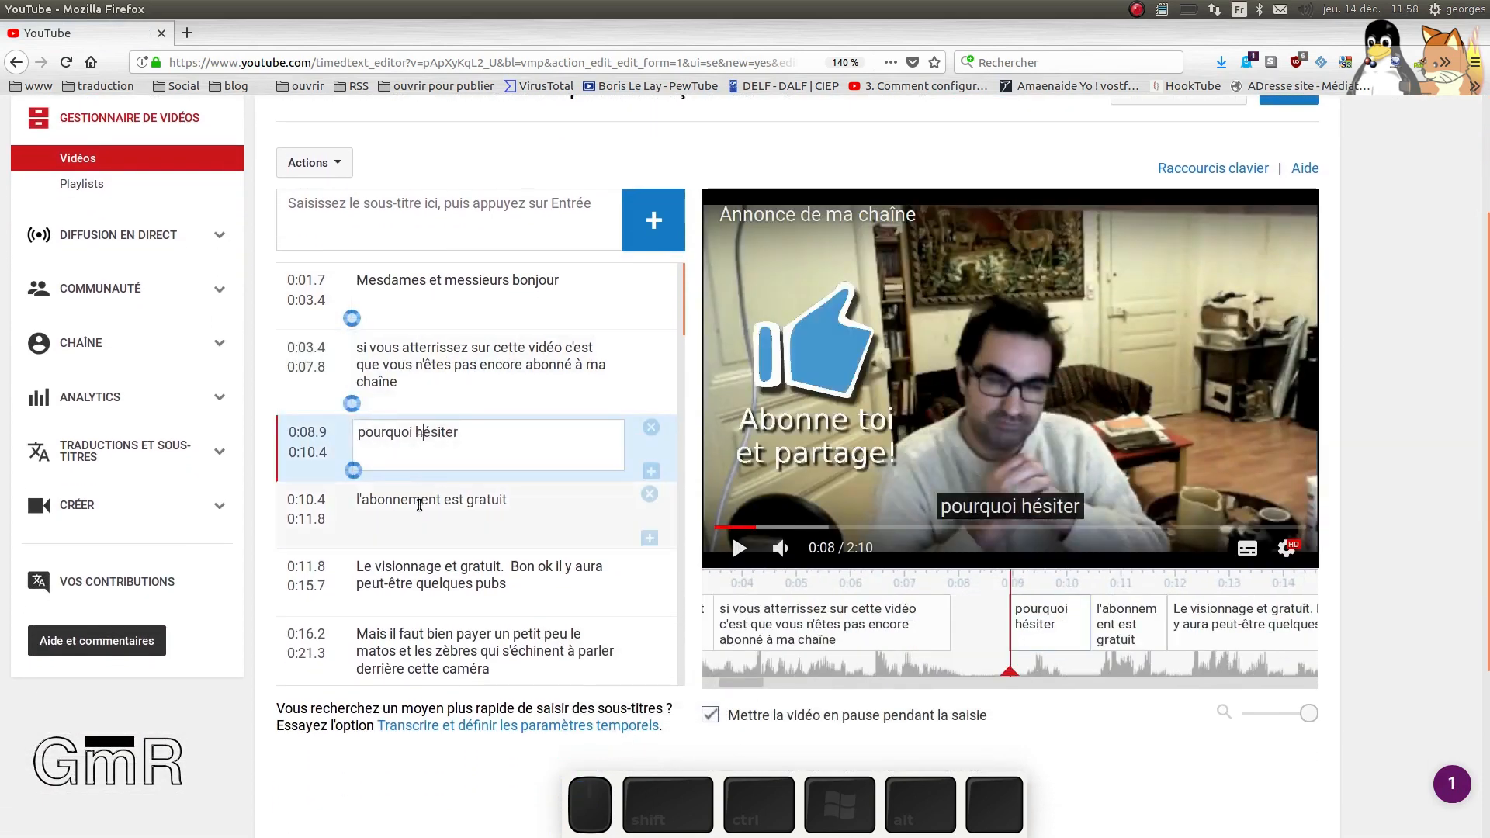
{"action": "left_click", "coordinate": [420, 502]}
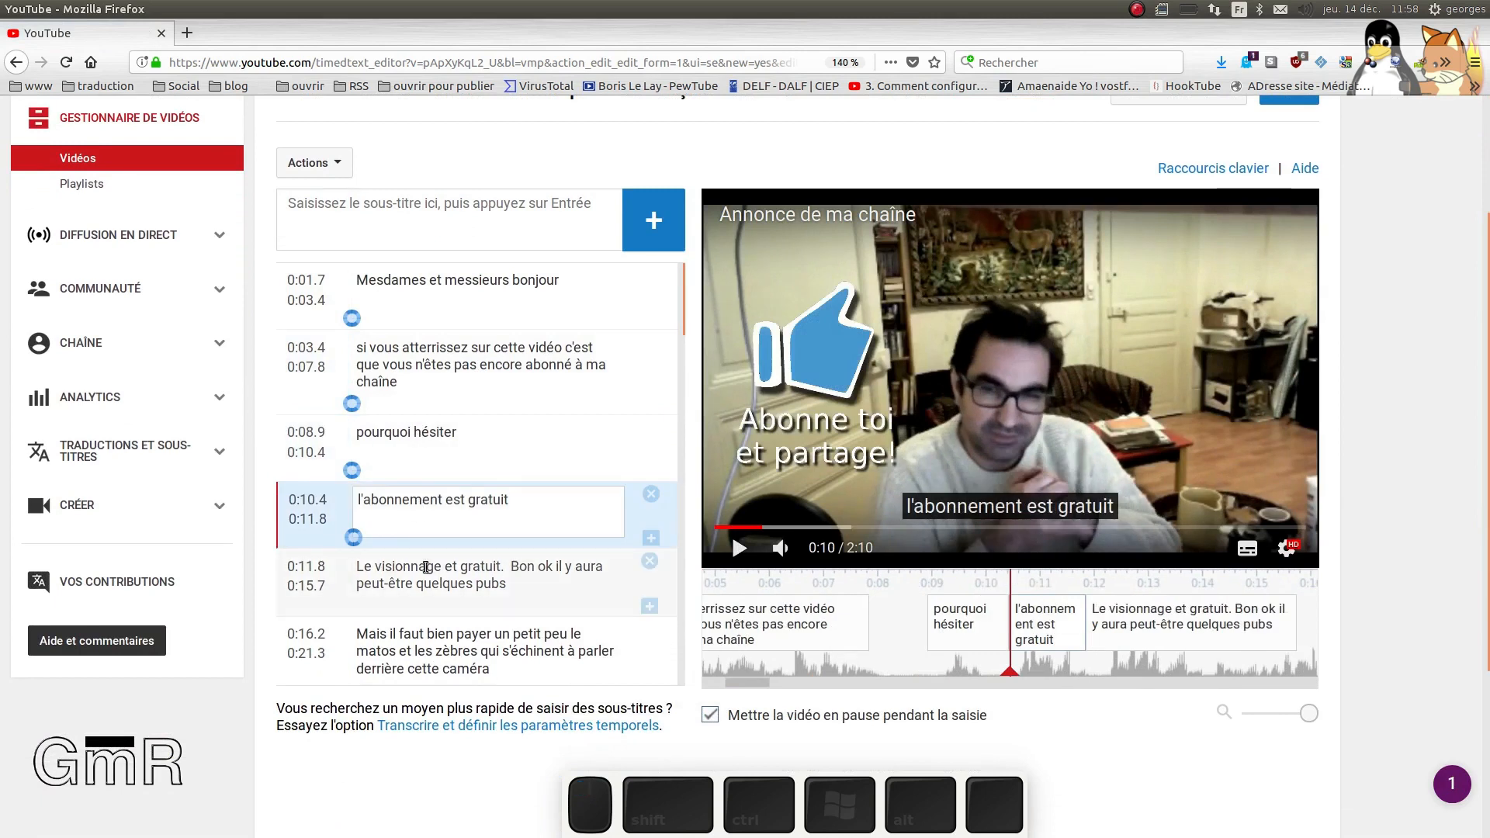
{"action": "left_click", "coordinate": [429, 567]}
{"action": "left_click", "coordinate": [427, 660]}
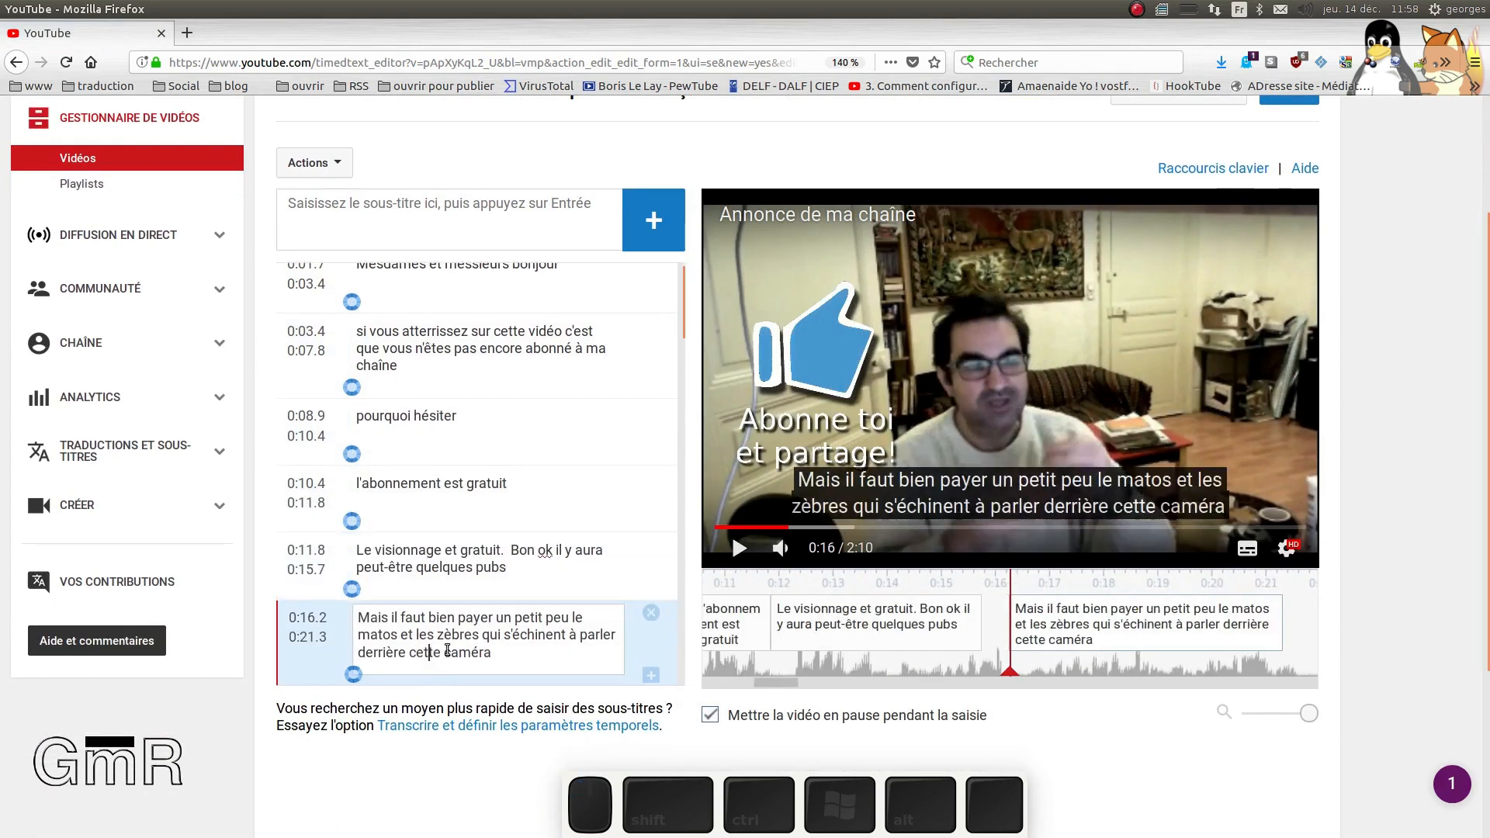
{"action": "scroll", "coordinate": [473, 627], "scroll_direction": "down", "scroll_amount": 3}
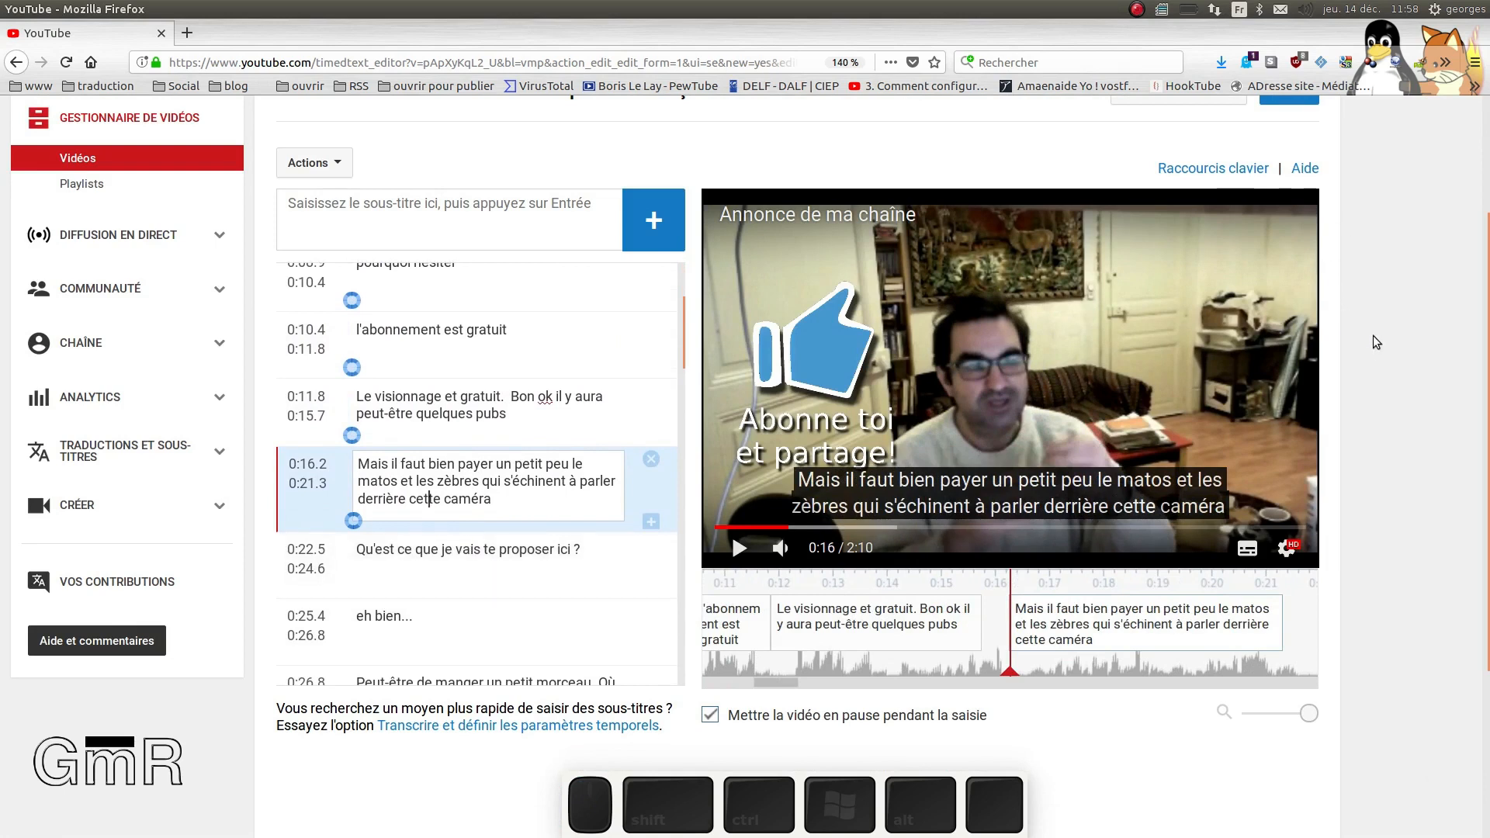
Step: Publish the imported French subtitles
{"action": "scroll", "coordinate": [1366, 342], "scroll_direction": "up", "scroll_amount": 1}
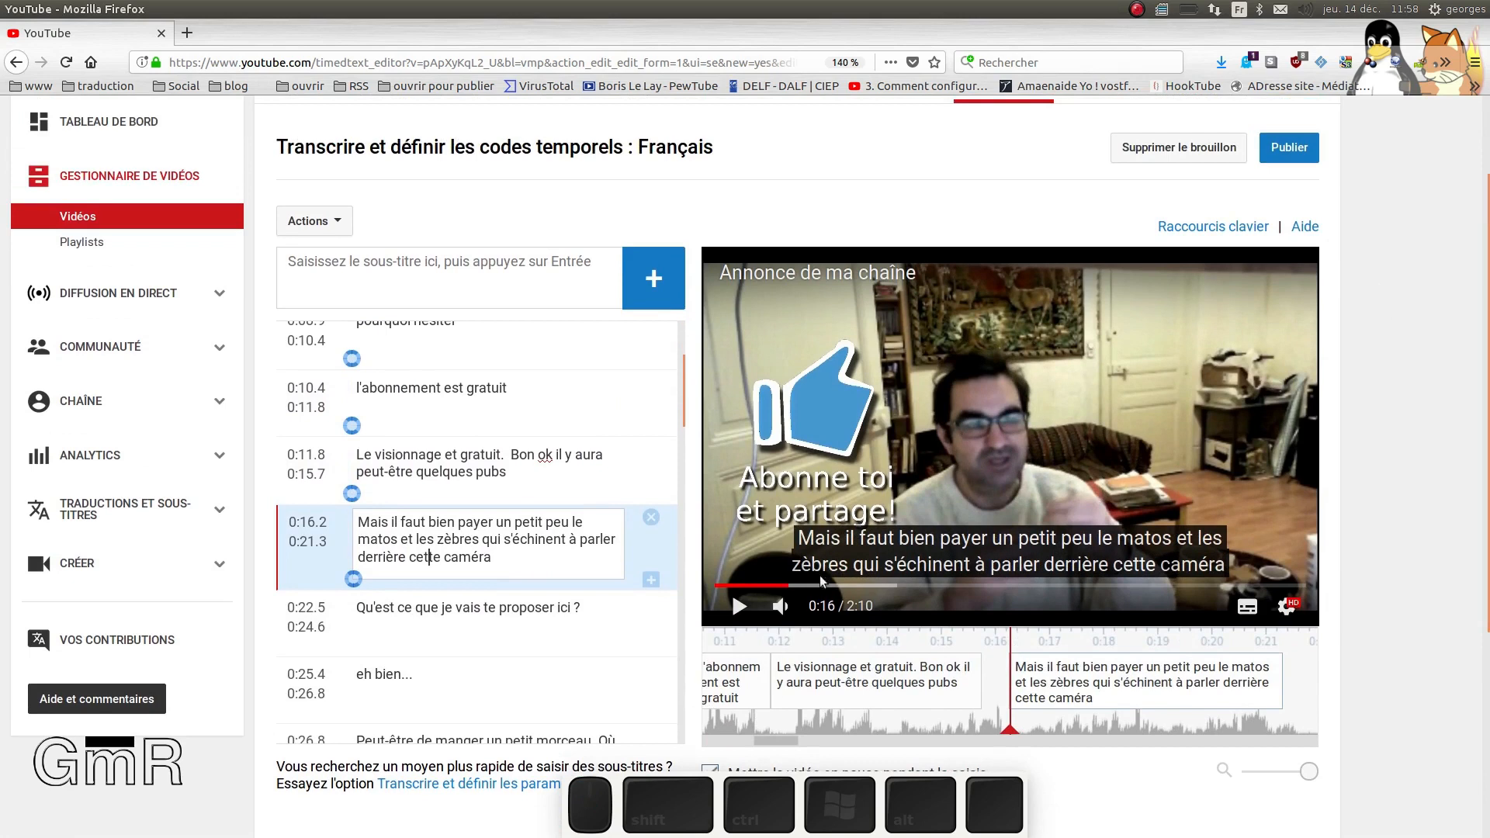
{"action": "left_click", "coordinate": [1286, 151]}
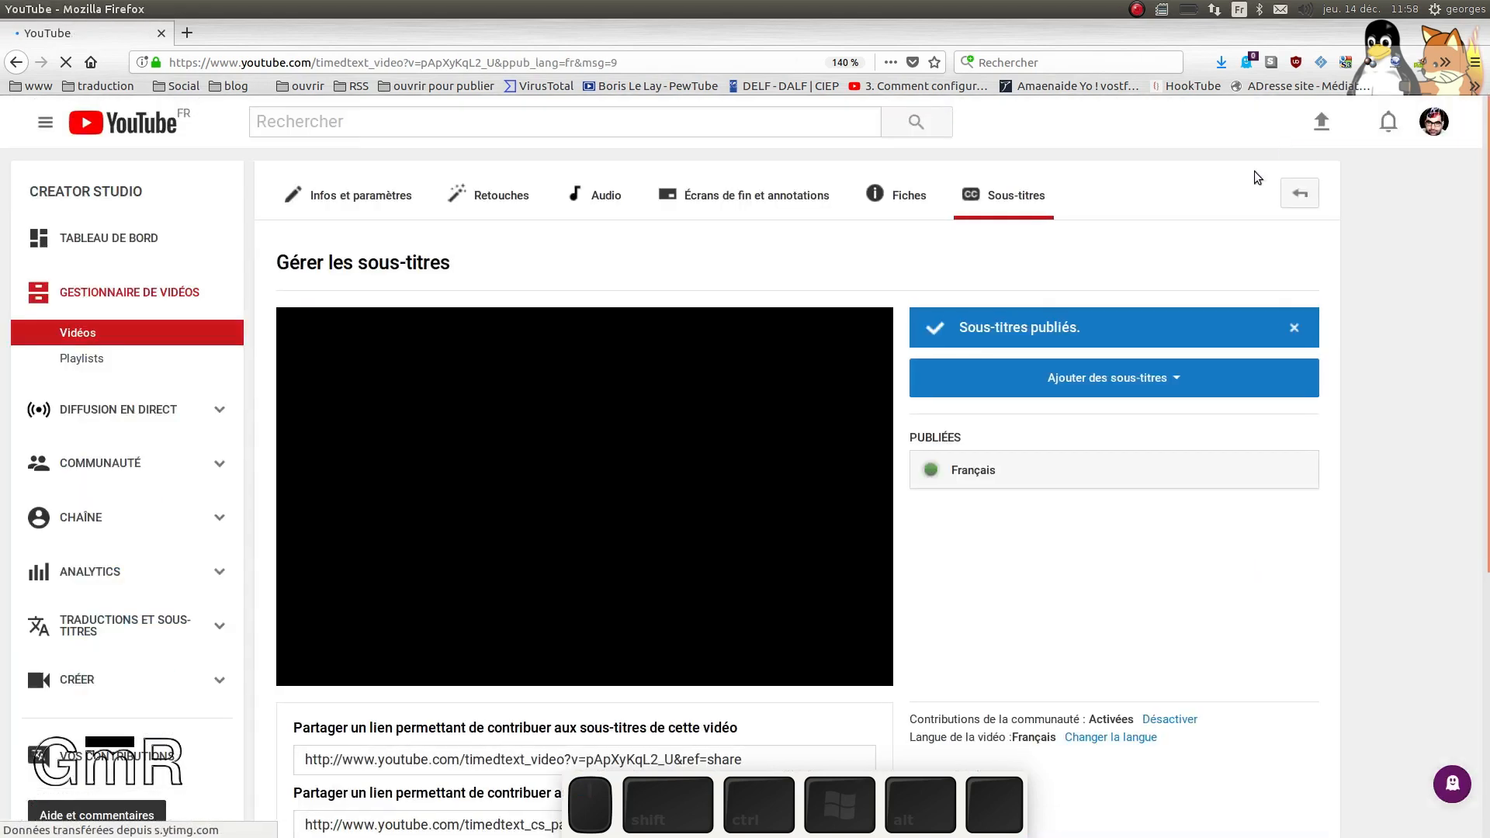
Step: Turn on subtitles in the video preview, play it from about 0:17 to check them, and pause at 0:26
{"action": "scroll", "coordinate": [1005, 545], "scroll_direction": "down", "scroll_amount": 1}
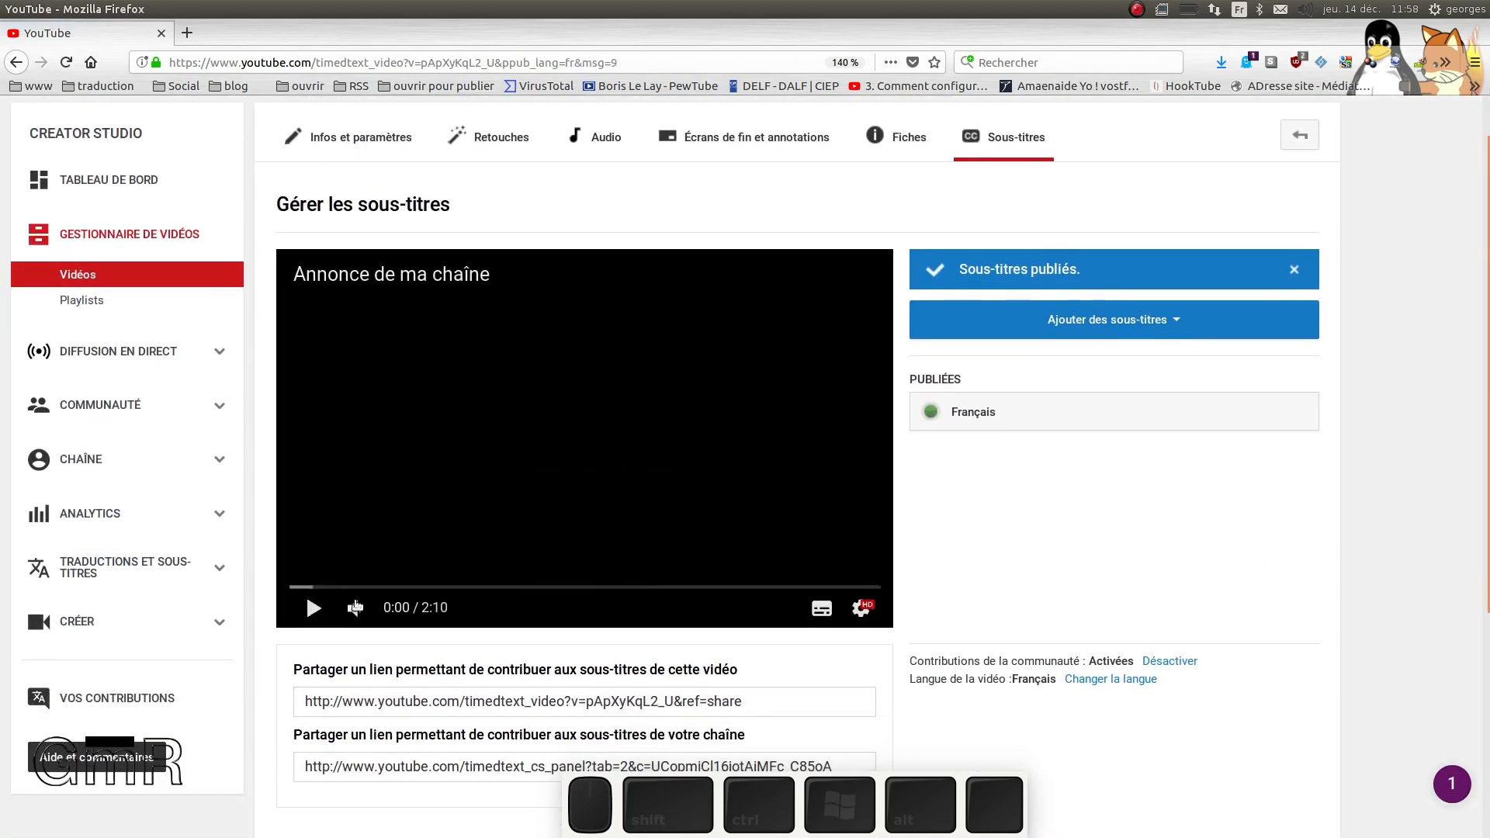
{"action": "left_click", "coordinate": [367, 588]}
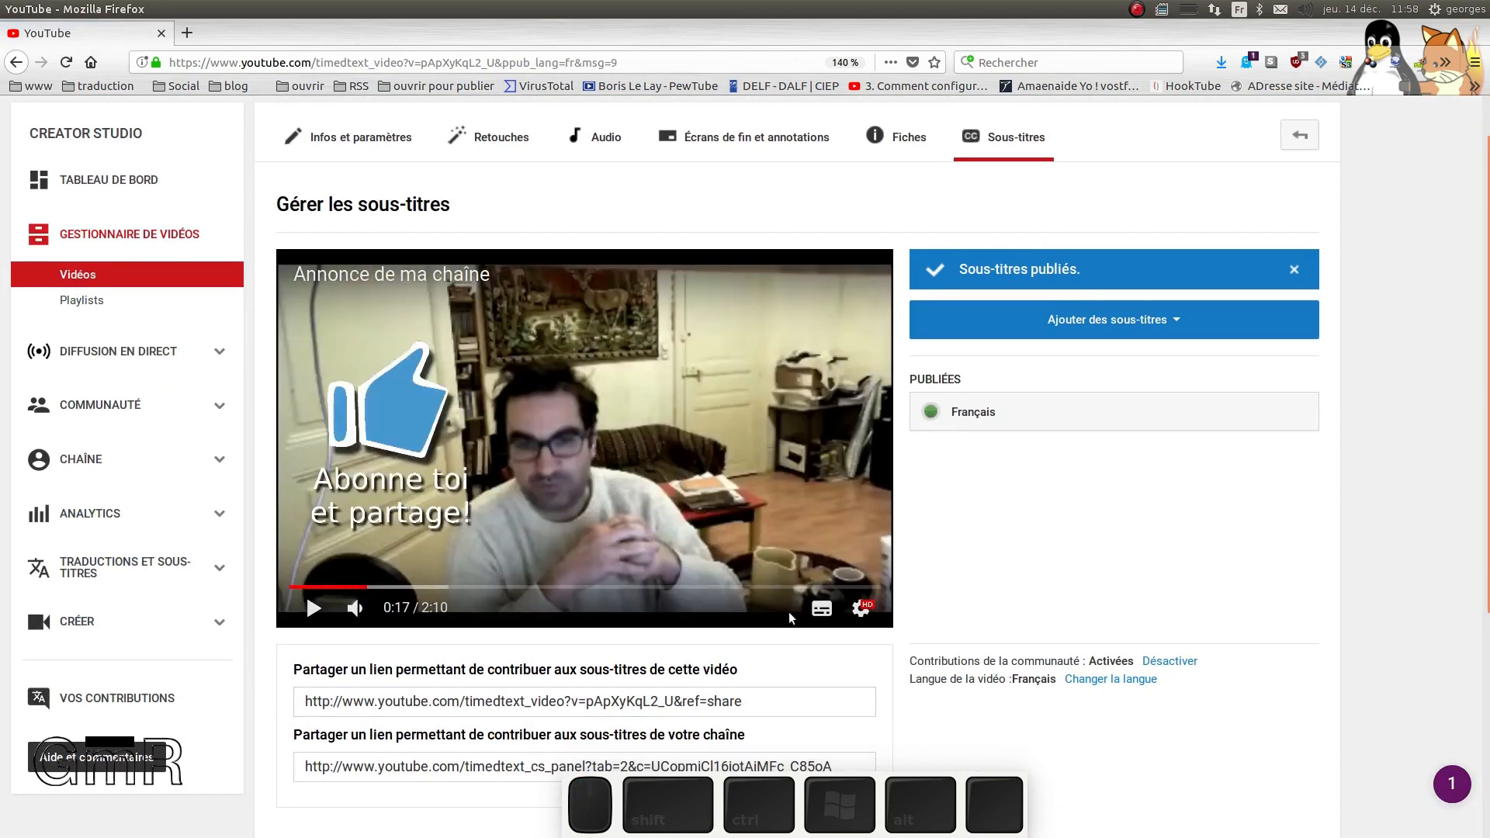
{"action": "left_click", "coordinate": [821, 611]}
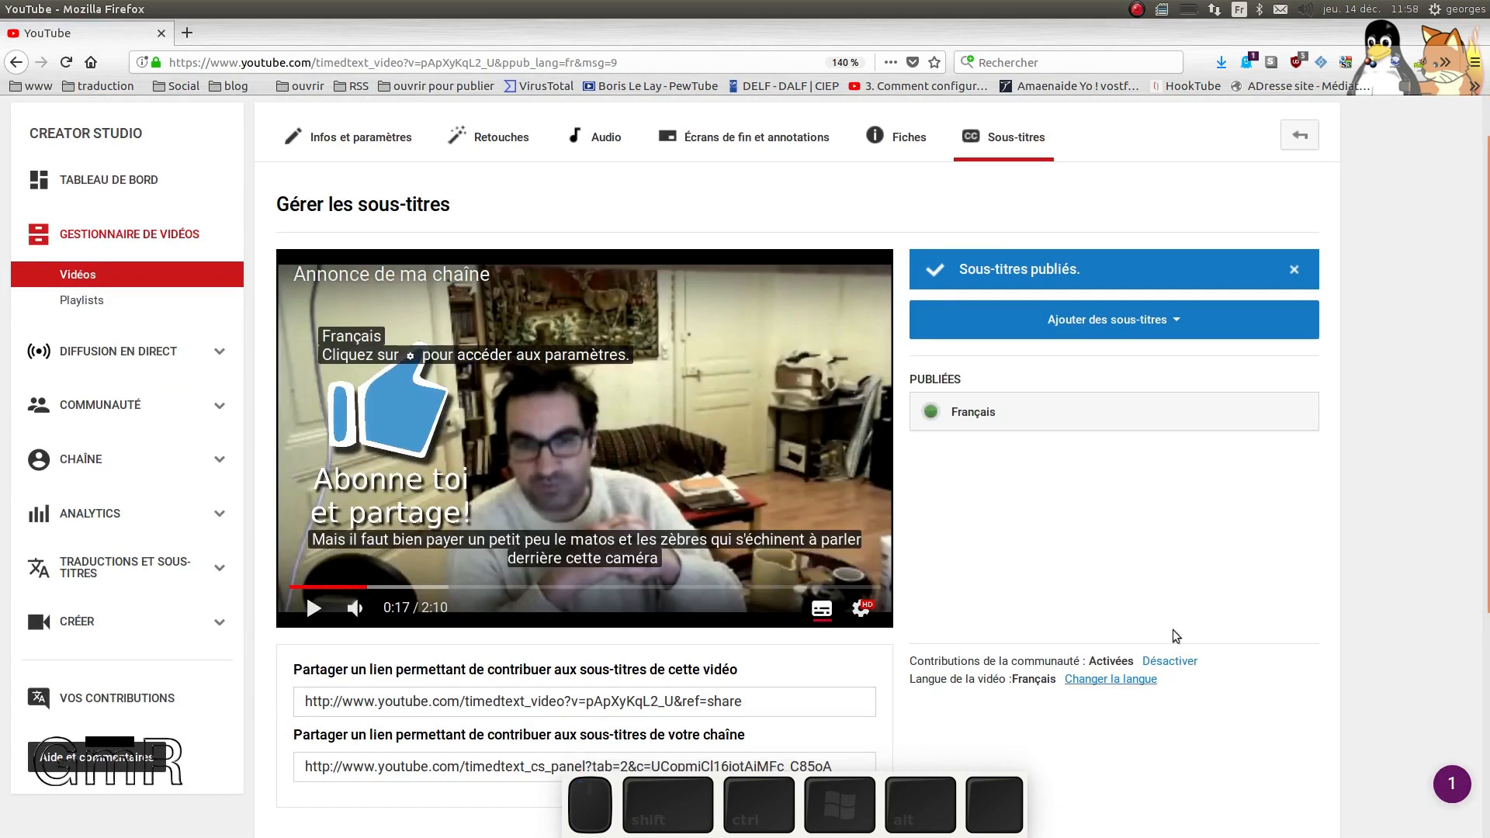
{"action": "left_click", "coordinate": [312, 610]}
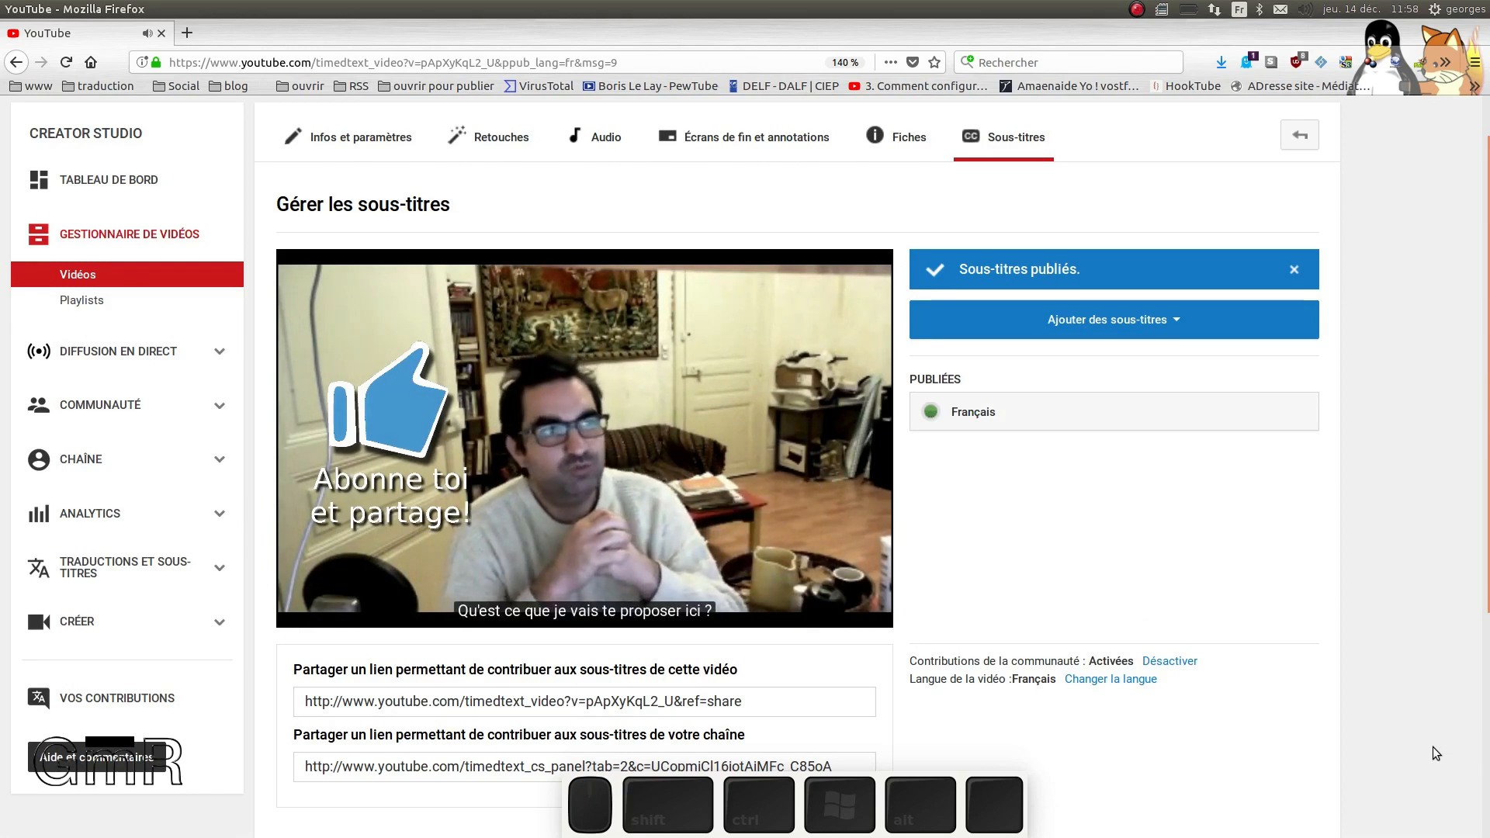
{"action": "mouse_move", "coordinate": [387, 606]}
{"action": "left_click", "coordinate": [579, 555]}
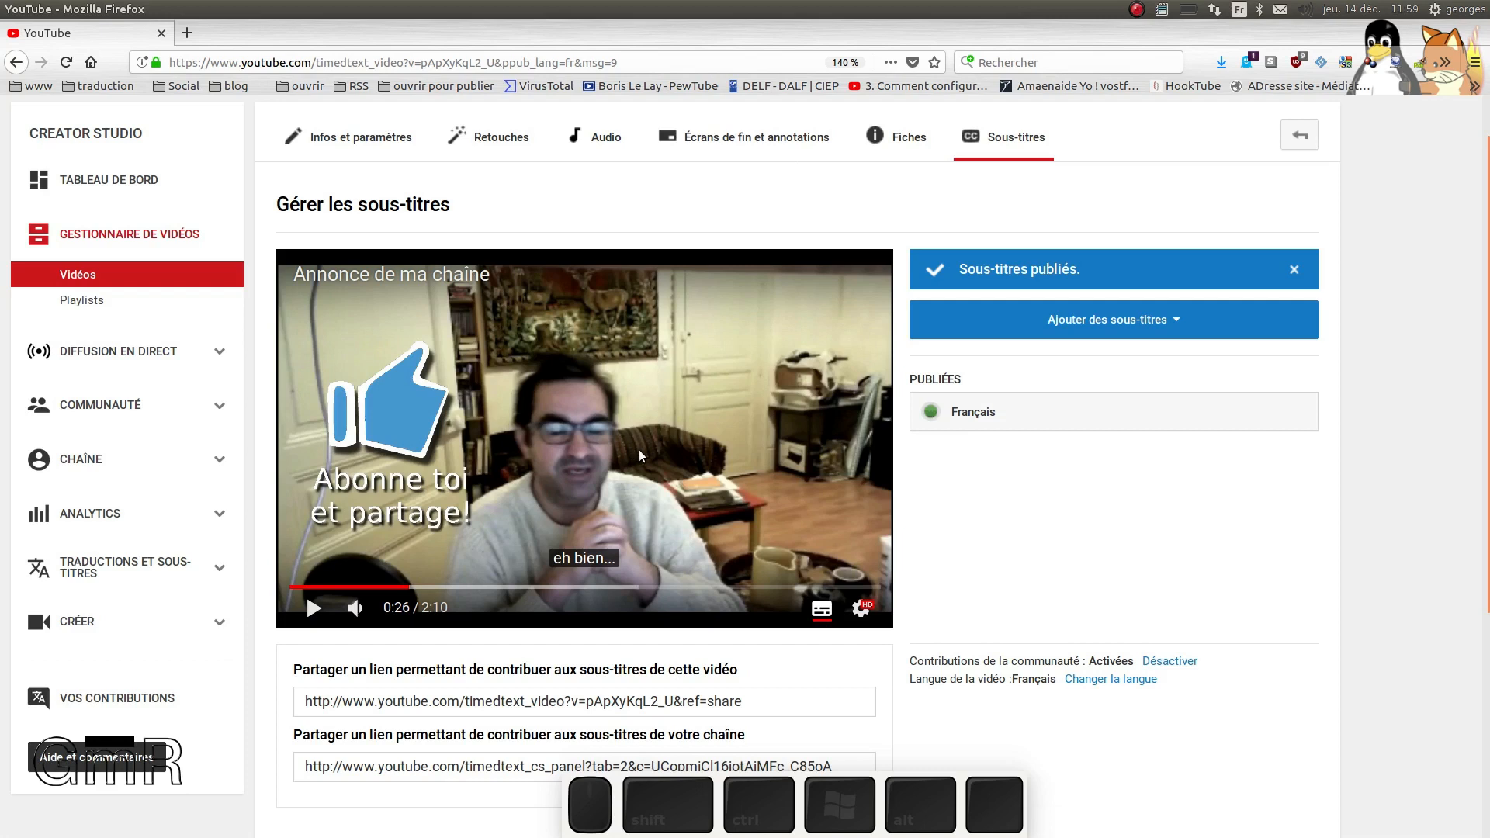
{"action": "scroll", "coordinate": [578, 448], "scroll_direction": "down", "scroll_amount": 1}
{"action": "scroll", "coordinate": [580, 450], "scroll_direction": "up", "scroll_amount": 1}
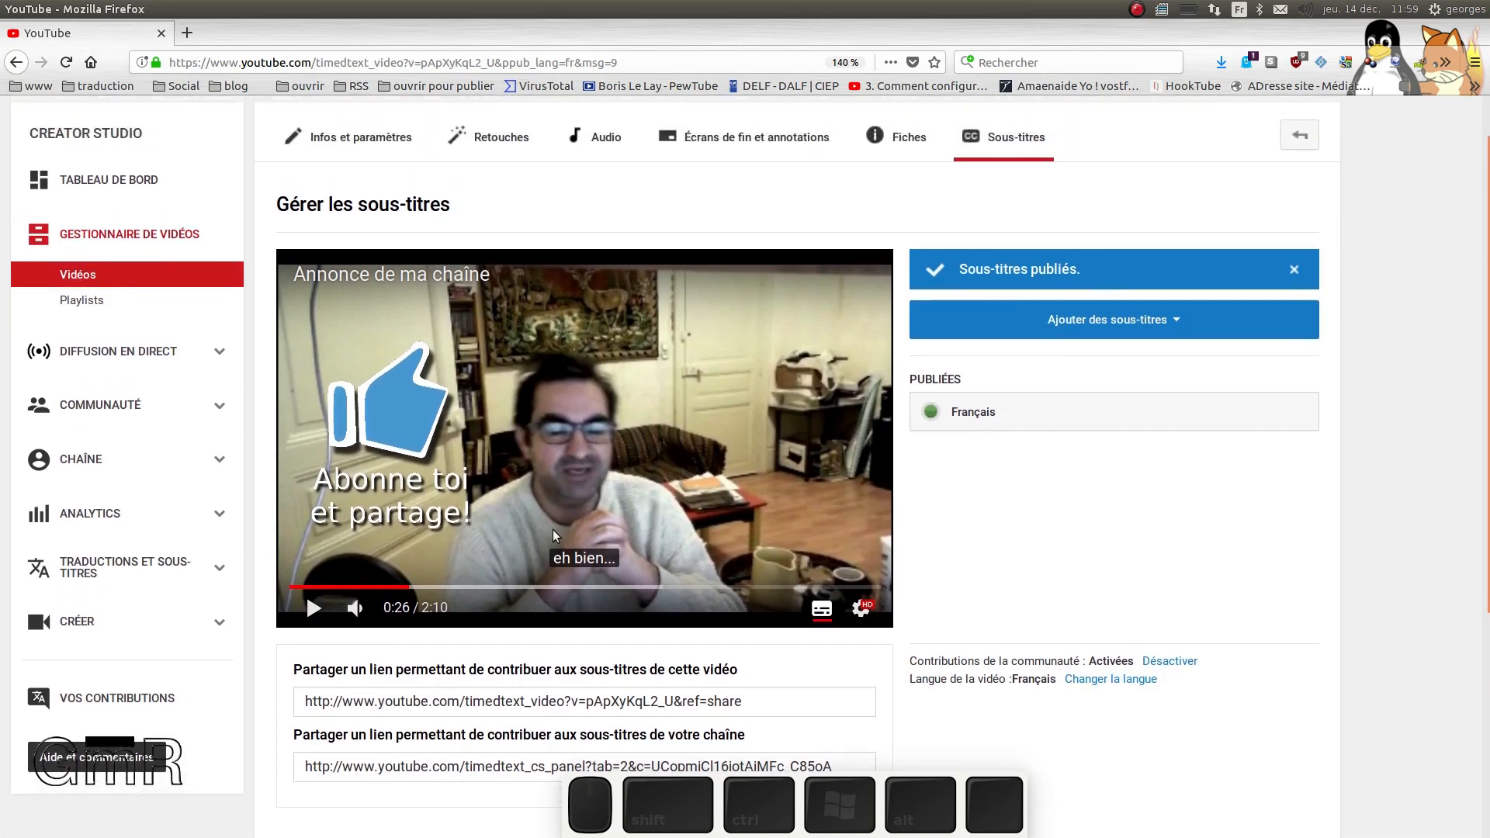